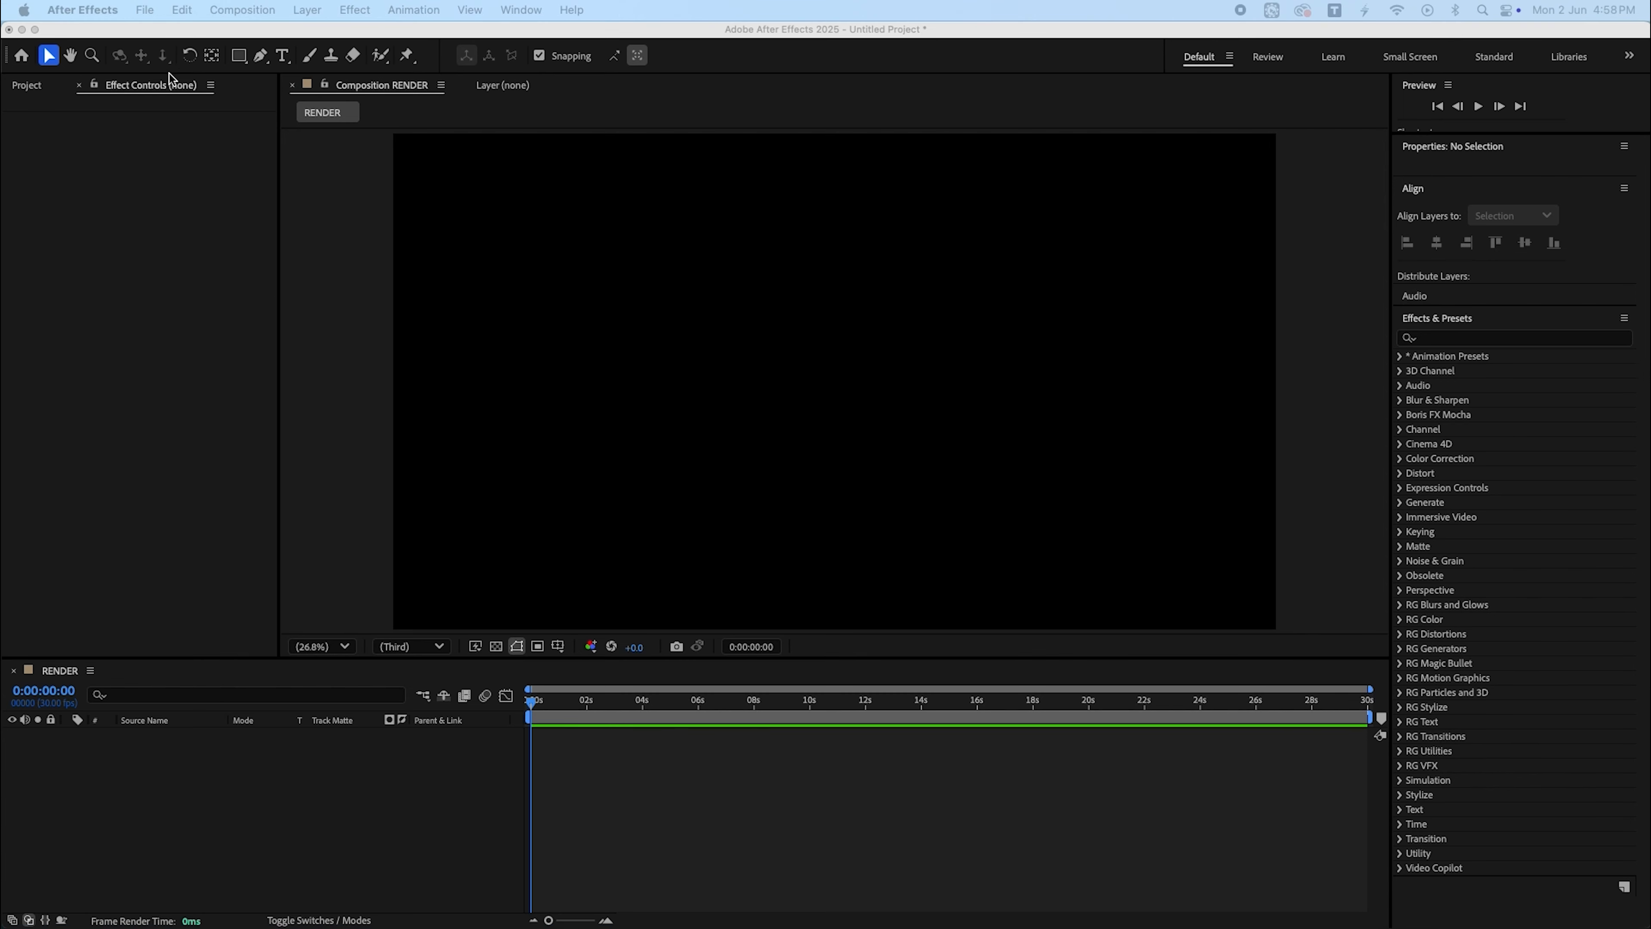
- Create a new composition named M_1
scroll(164, 85, up, 1)
click(109, 563)
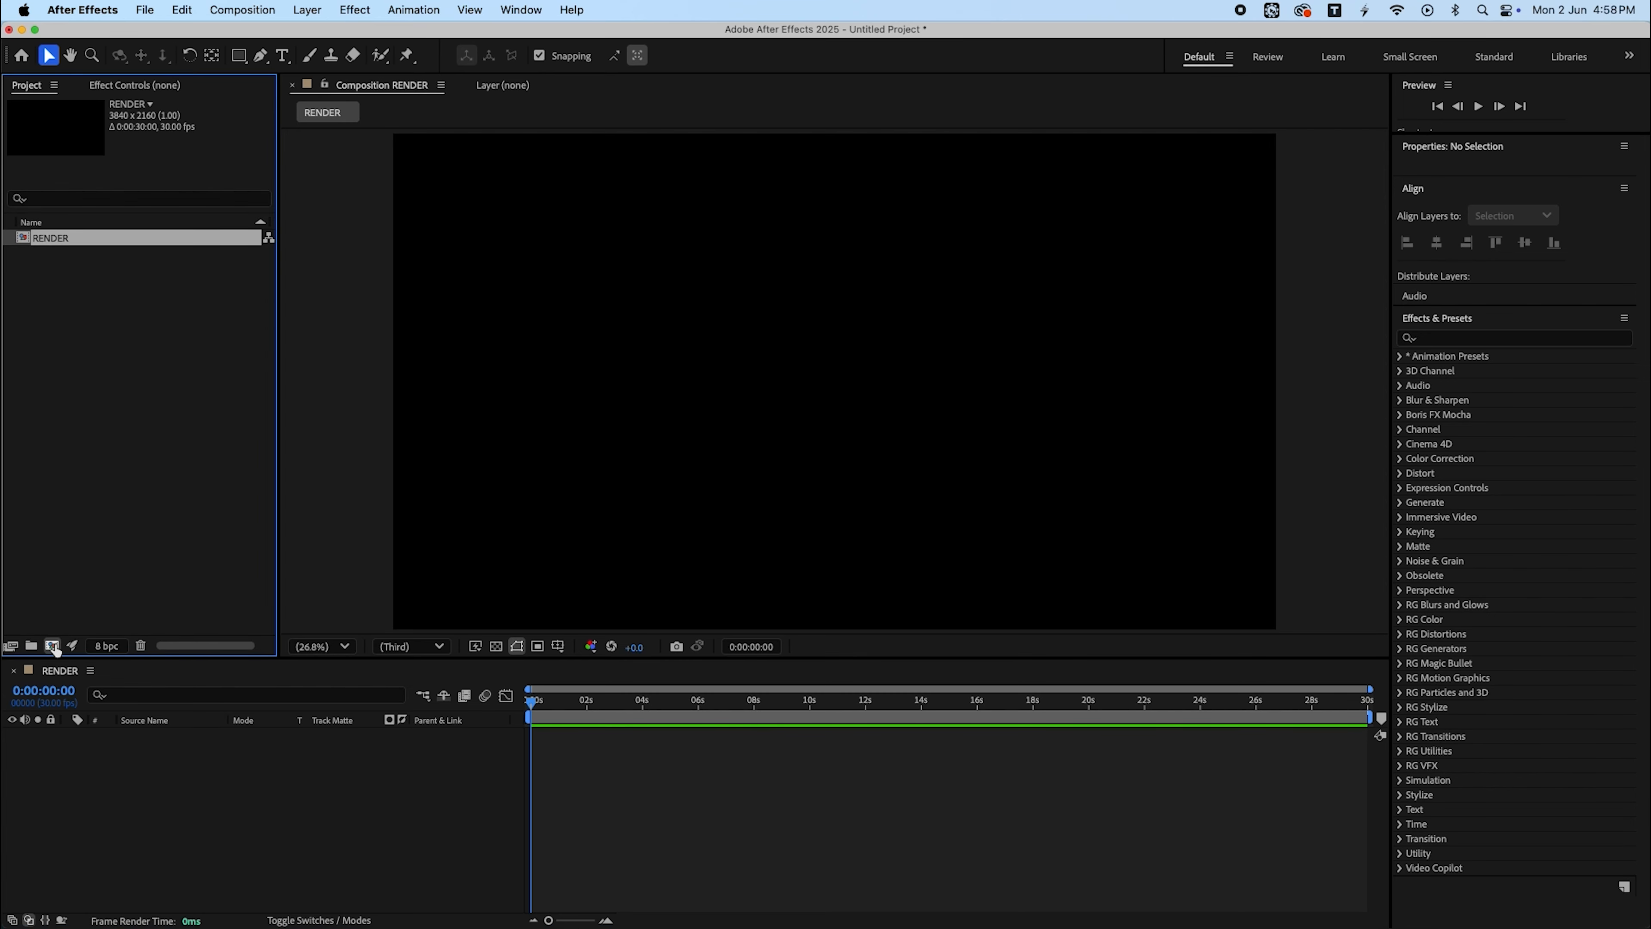
click(52, 645)
text(M_1)
key(Return)
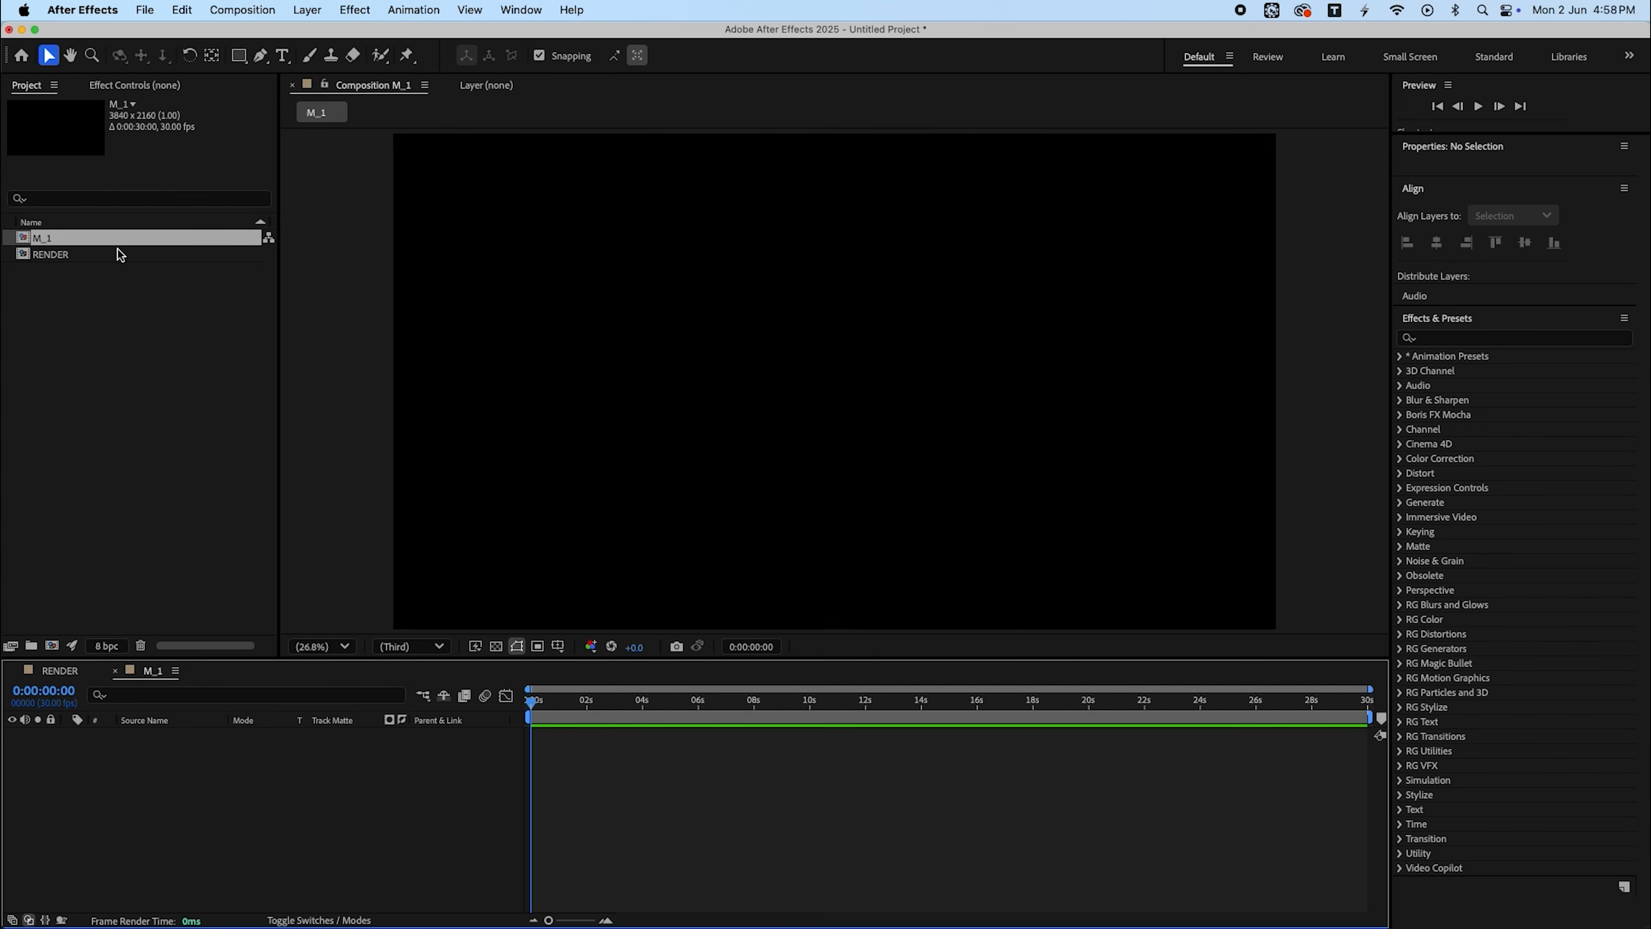
- Set the M_1 composition's width and height to 2000 × 2000 px
key(super+k)
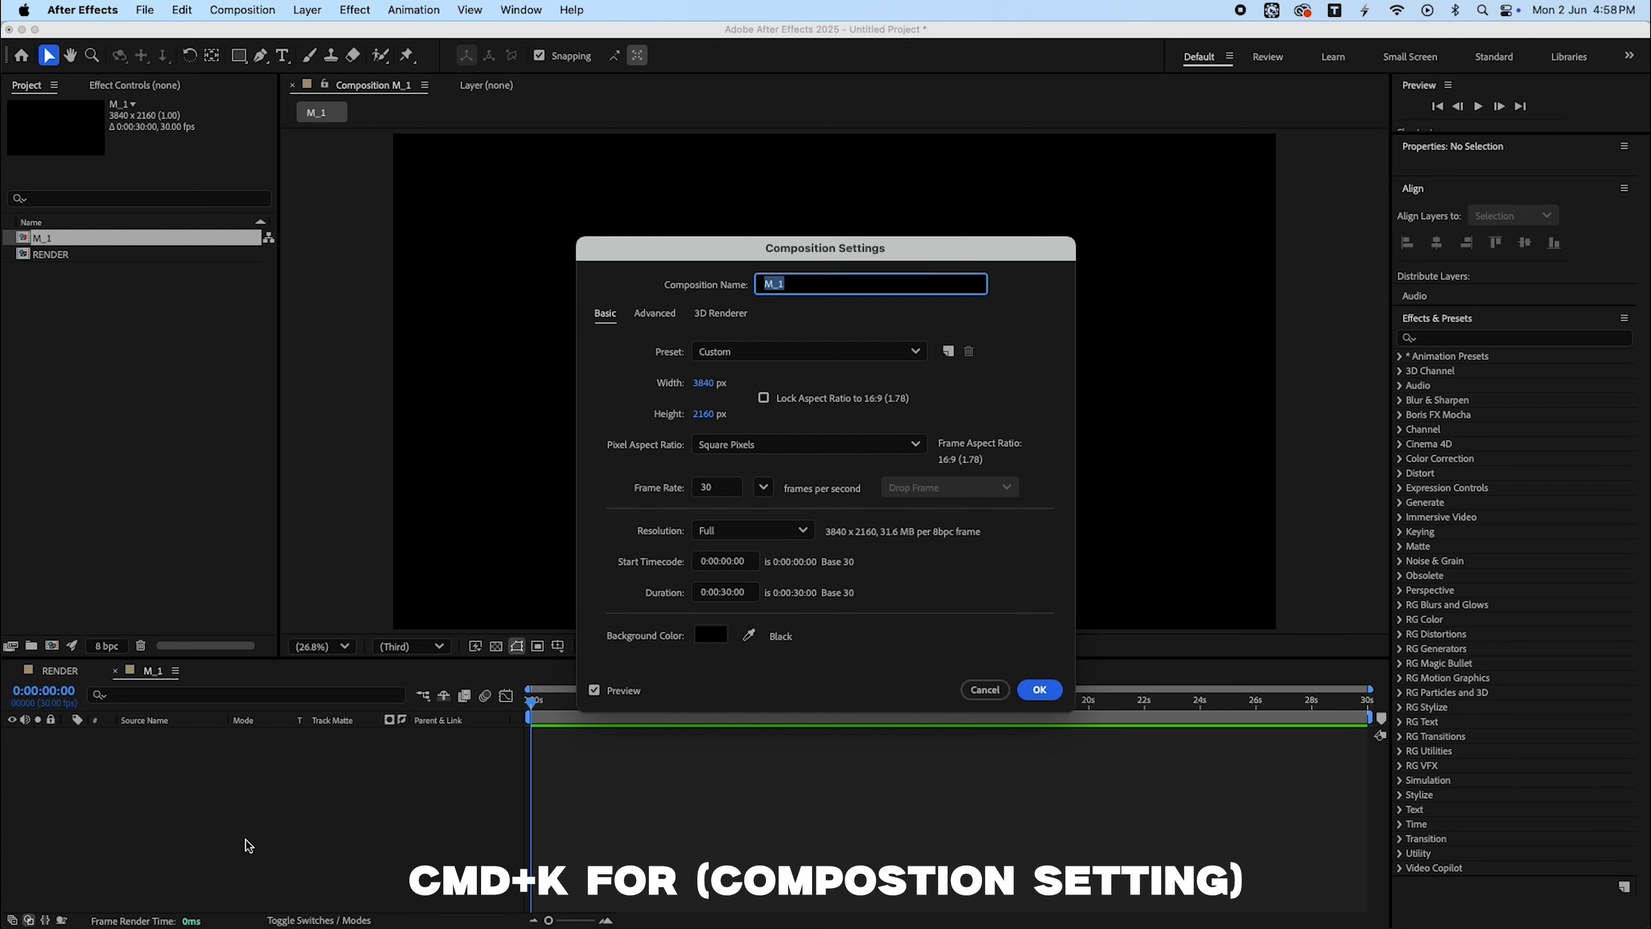
click(705, 382)
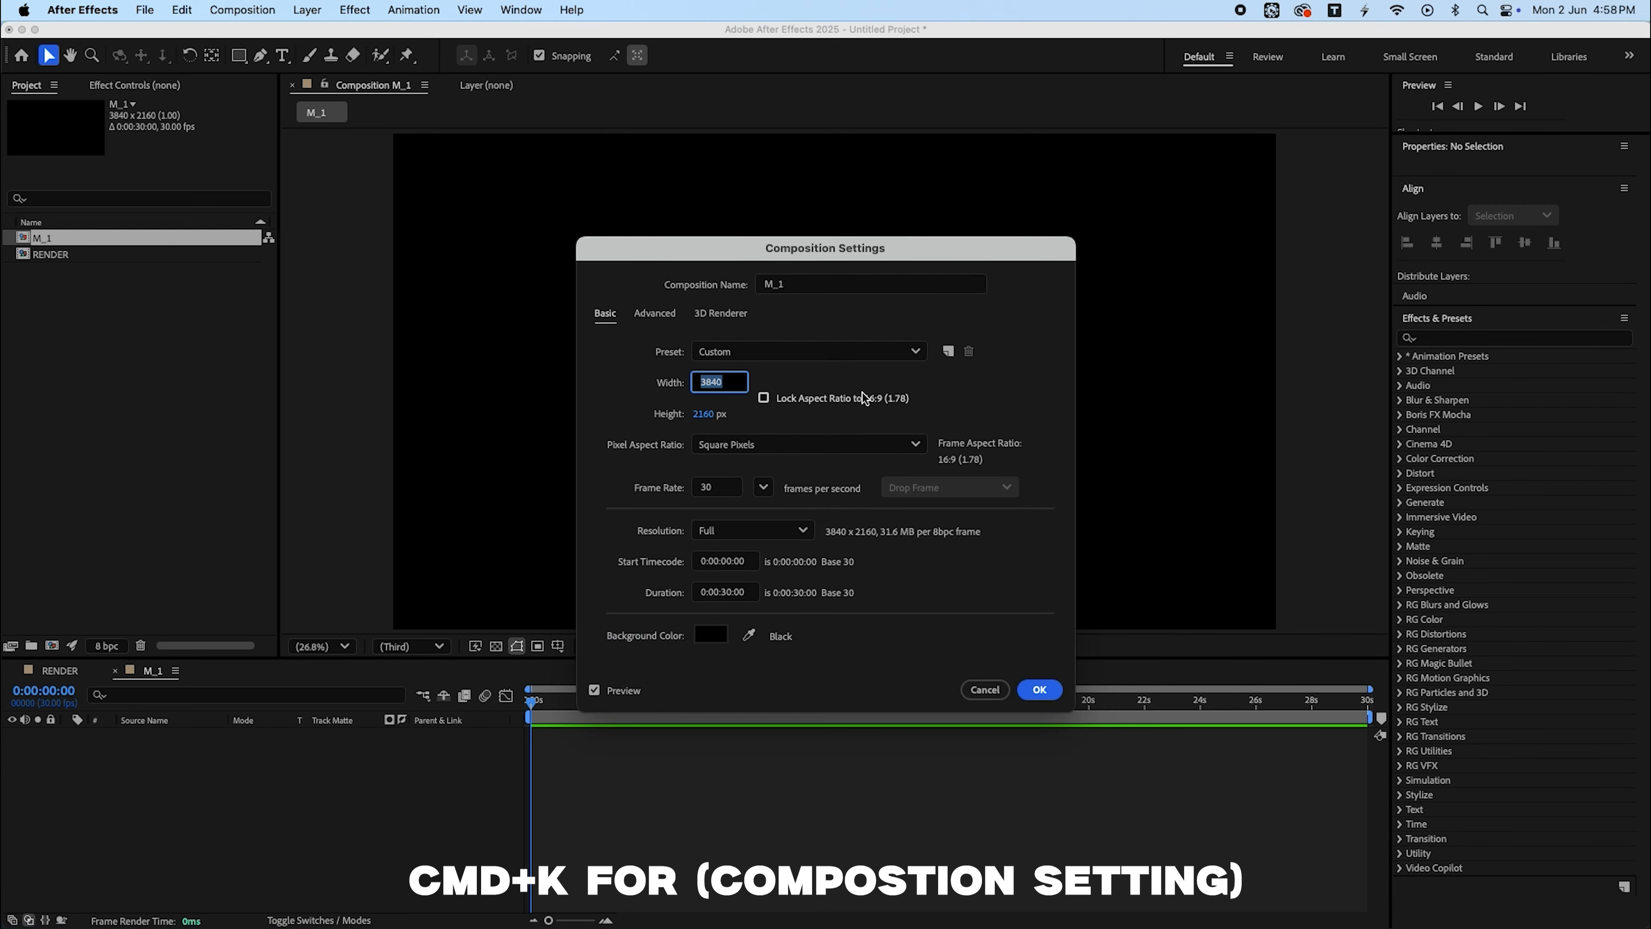
text(2000)
key(Tab)
text(2000)
key(Return)
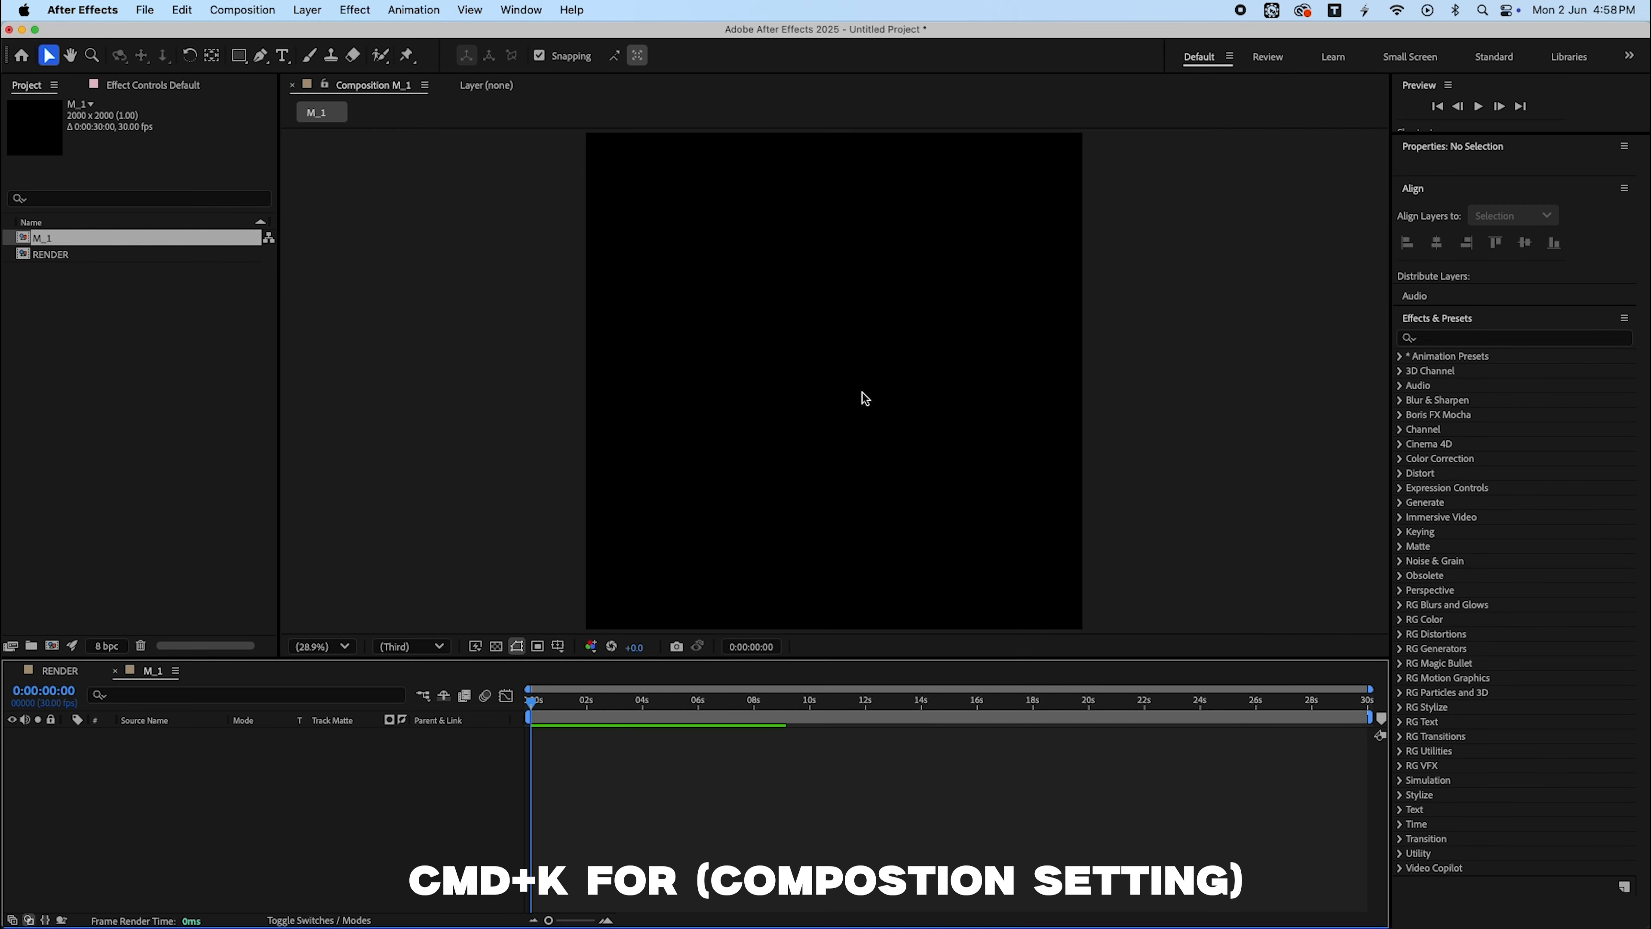
- Import the photos 020.jpg, 07.jpg, 09.jpg and DSC004750.jpg from Finder into the project
click(94, 240)
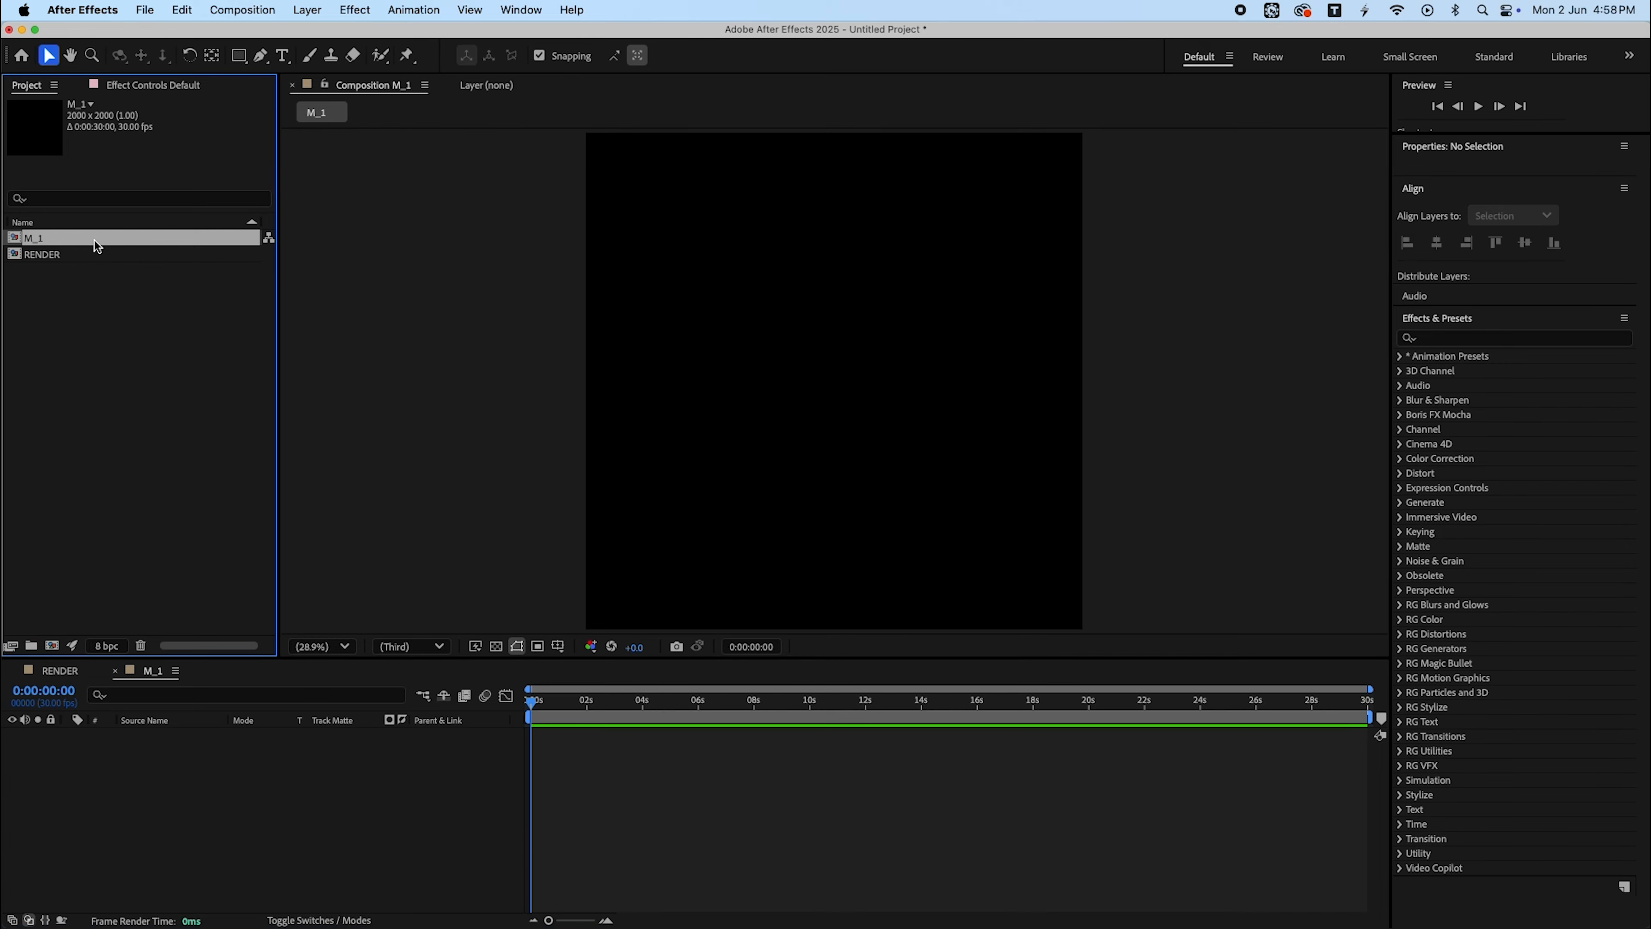
key(super+Tab)
drag(531, 162, 151, 380)
key(super+Tab)
click(534, 330)
drag(534, 330, 168, 321)
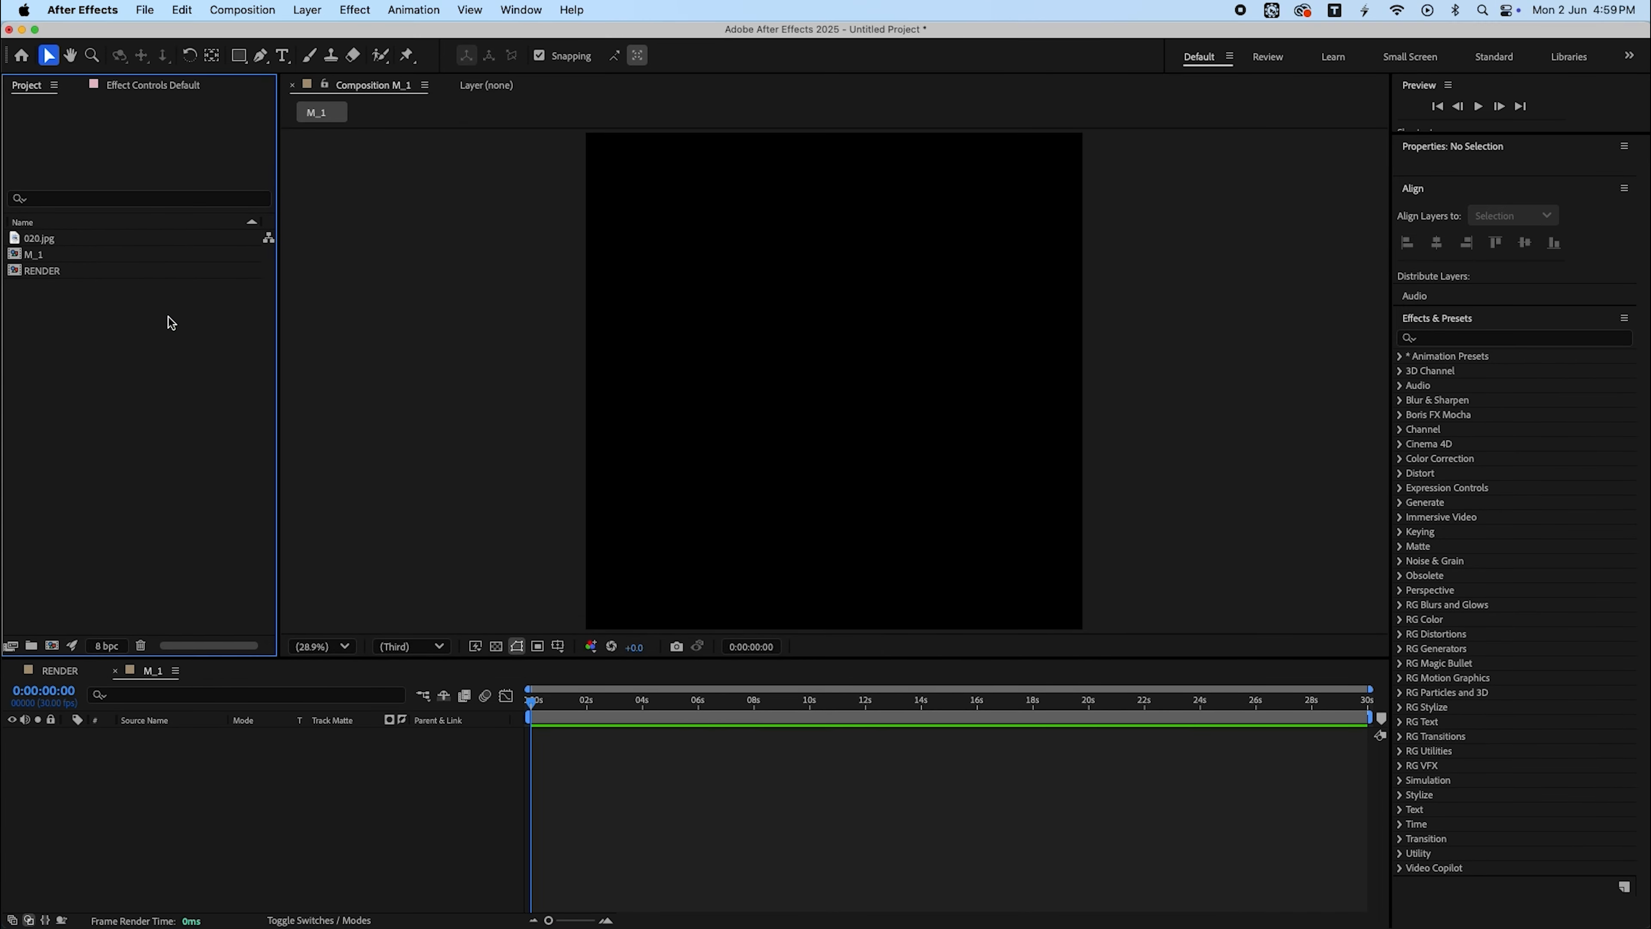
key(super+Tab)
drag(721, 311, 156, 335)
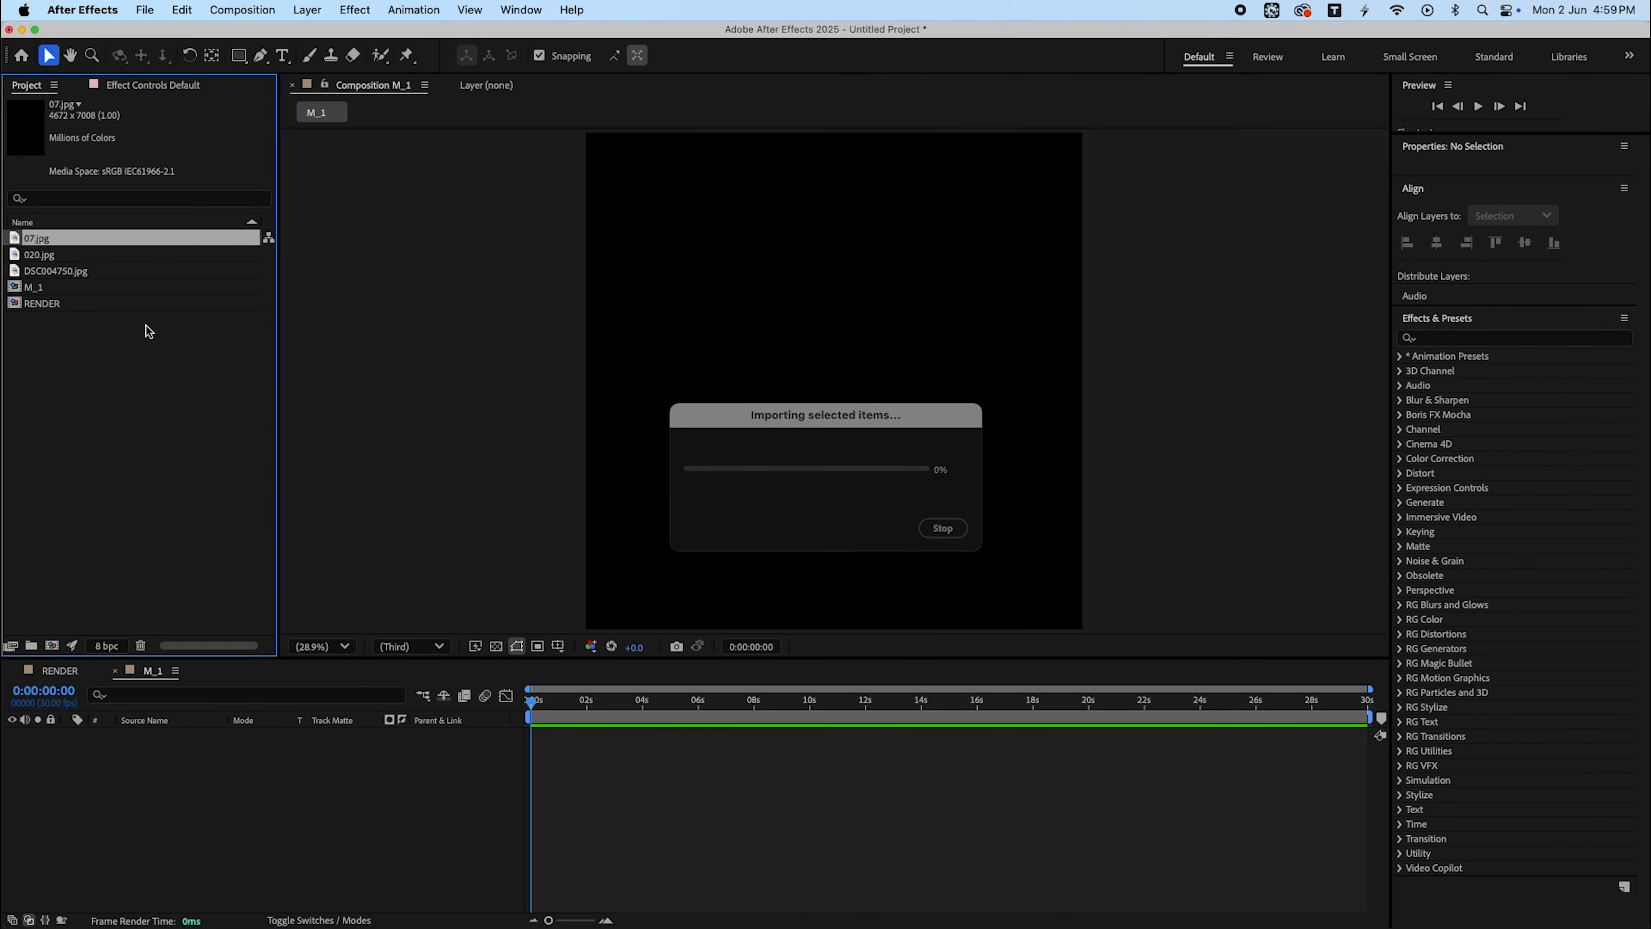
key(super+Tab)
drag(715, 350, 157, 375)
- Add 07.jpg to the M_1 timeline and scale the layer to 43%
click(39, 242)
drag(40, 247, 150, 751)
key(s)
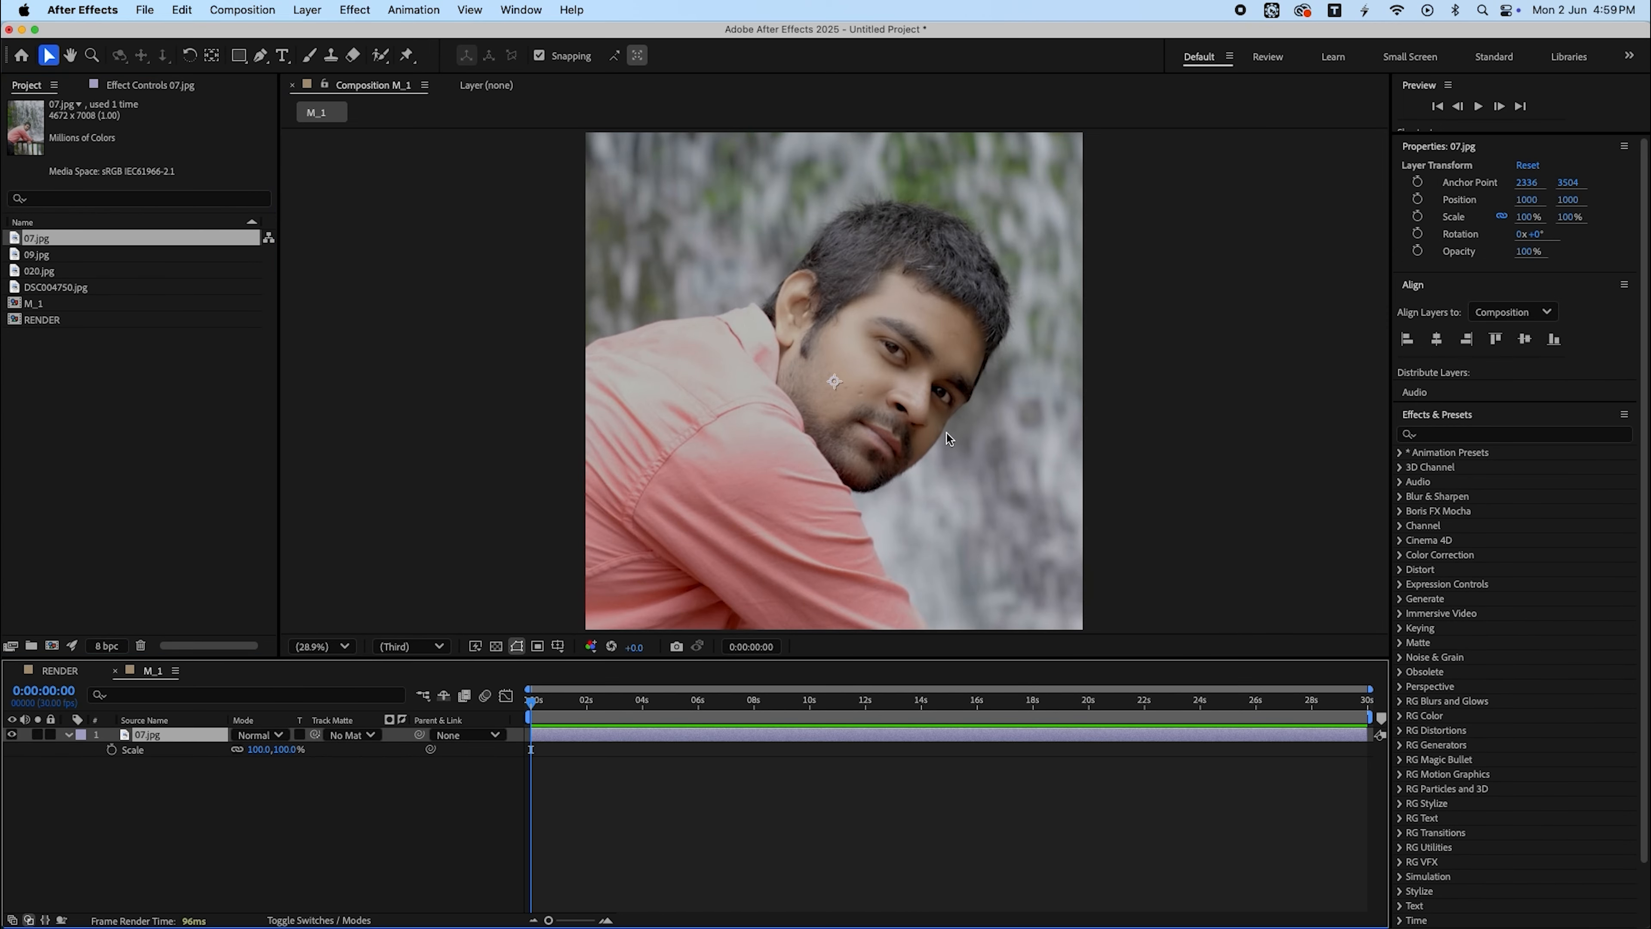
key(s)
drag(1528, 216, 1487, 228)
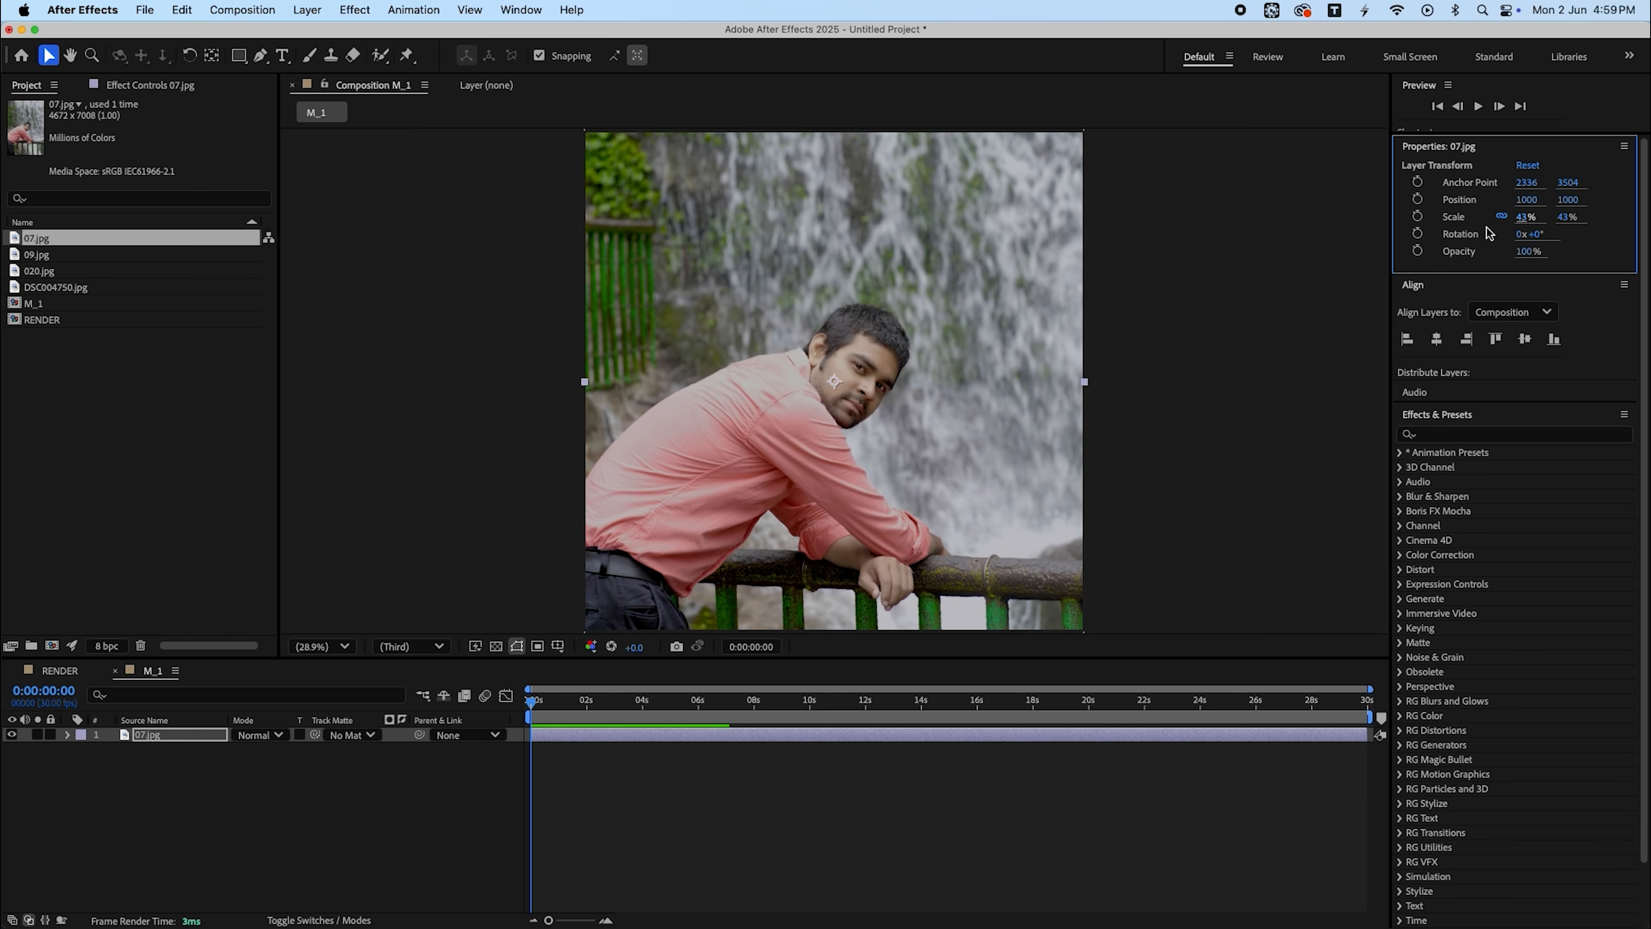
- Preview the photo 09.jpg in Finder's Quick Look
click(920, 841)
key(super+Tab)
key(space)
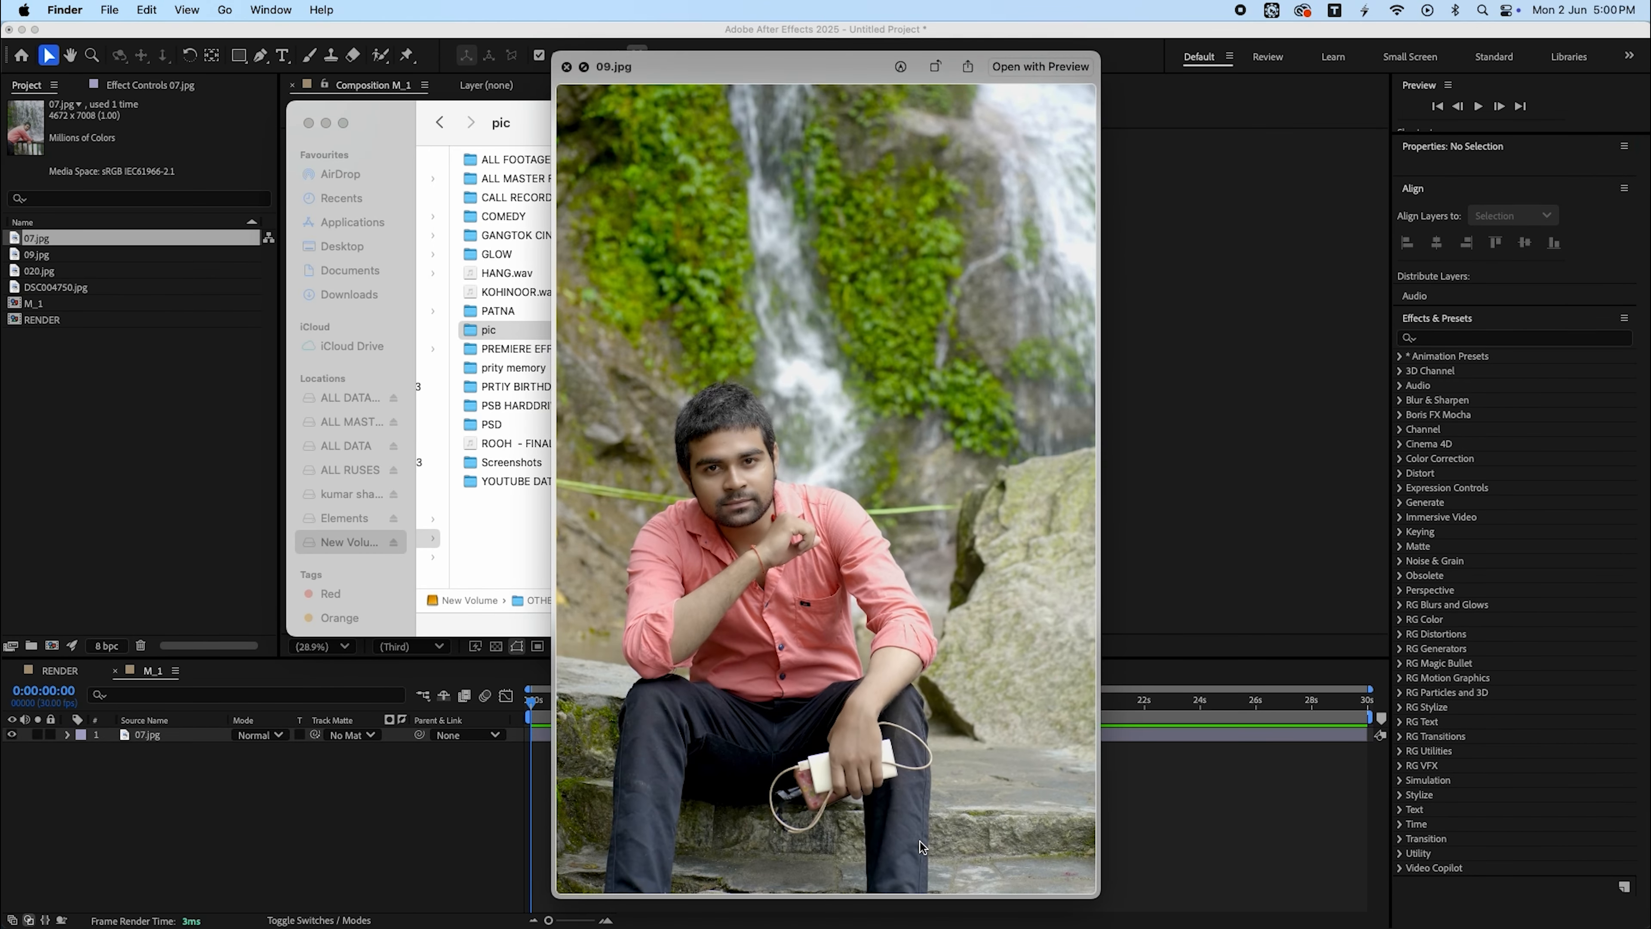
key(super+Tab)
- Duplicate M_1 as M_2, open it, and replace its photo layer with 09.jpg
click(52, 305)
key(super+d)
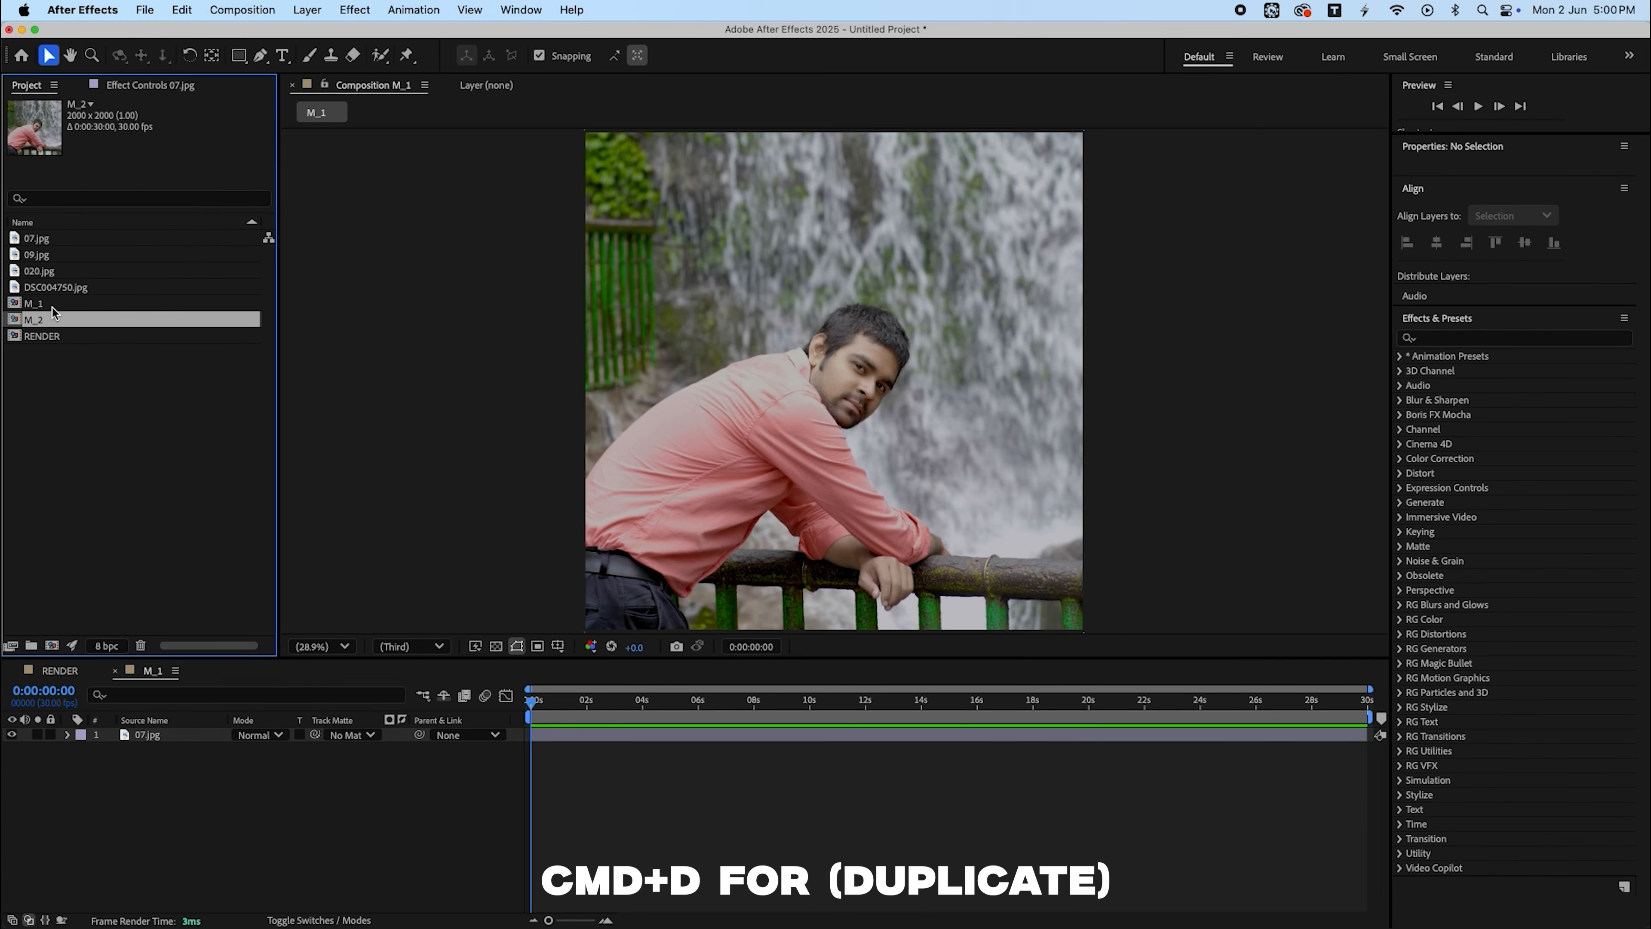
double_click(50, 317)
click(47, 255)
click(159, 735)
drag(39, 254, 169, 740)
click(1526, 216)
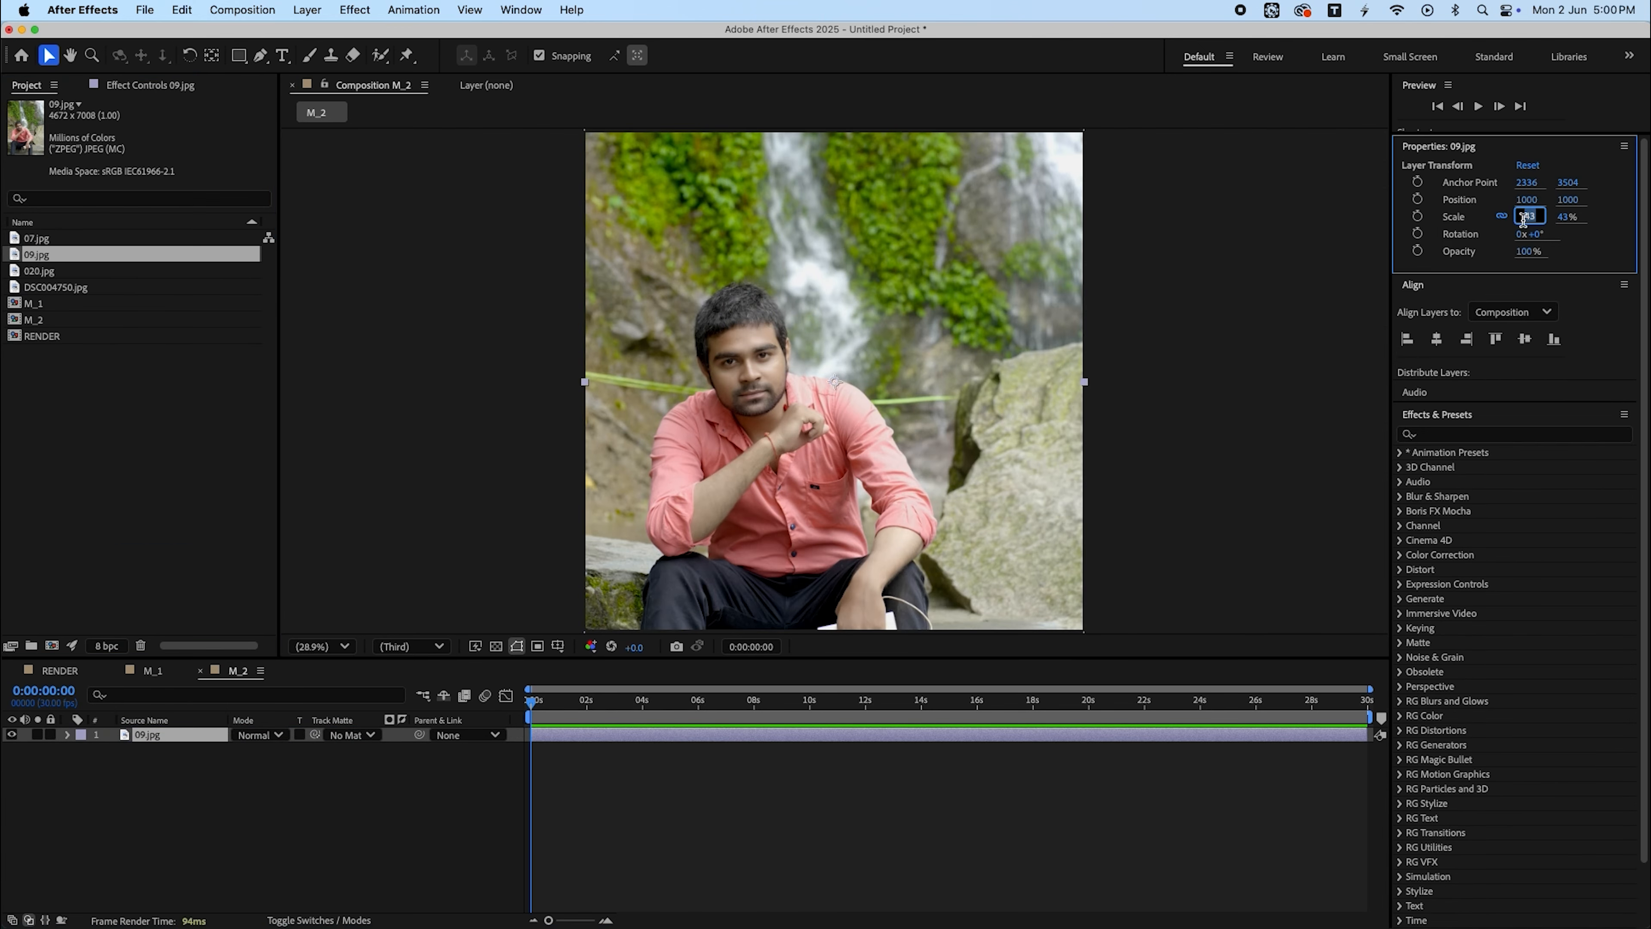
click(715, 813)
- Duplicate M_2 as M_3, replace its photo with 020.jpg, and set the layer position to 1000, 1220
click(39, 319)
key(super+d)
double_click(65, 336)
click(159, 736)
drag(40, 271, 179, 740)
click(1526, 217)
drag(1572, 201, 1638, 203)
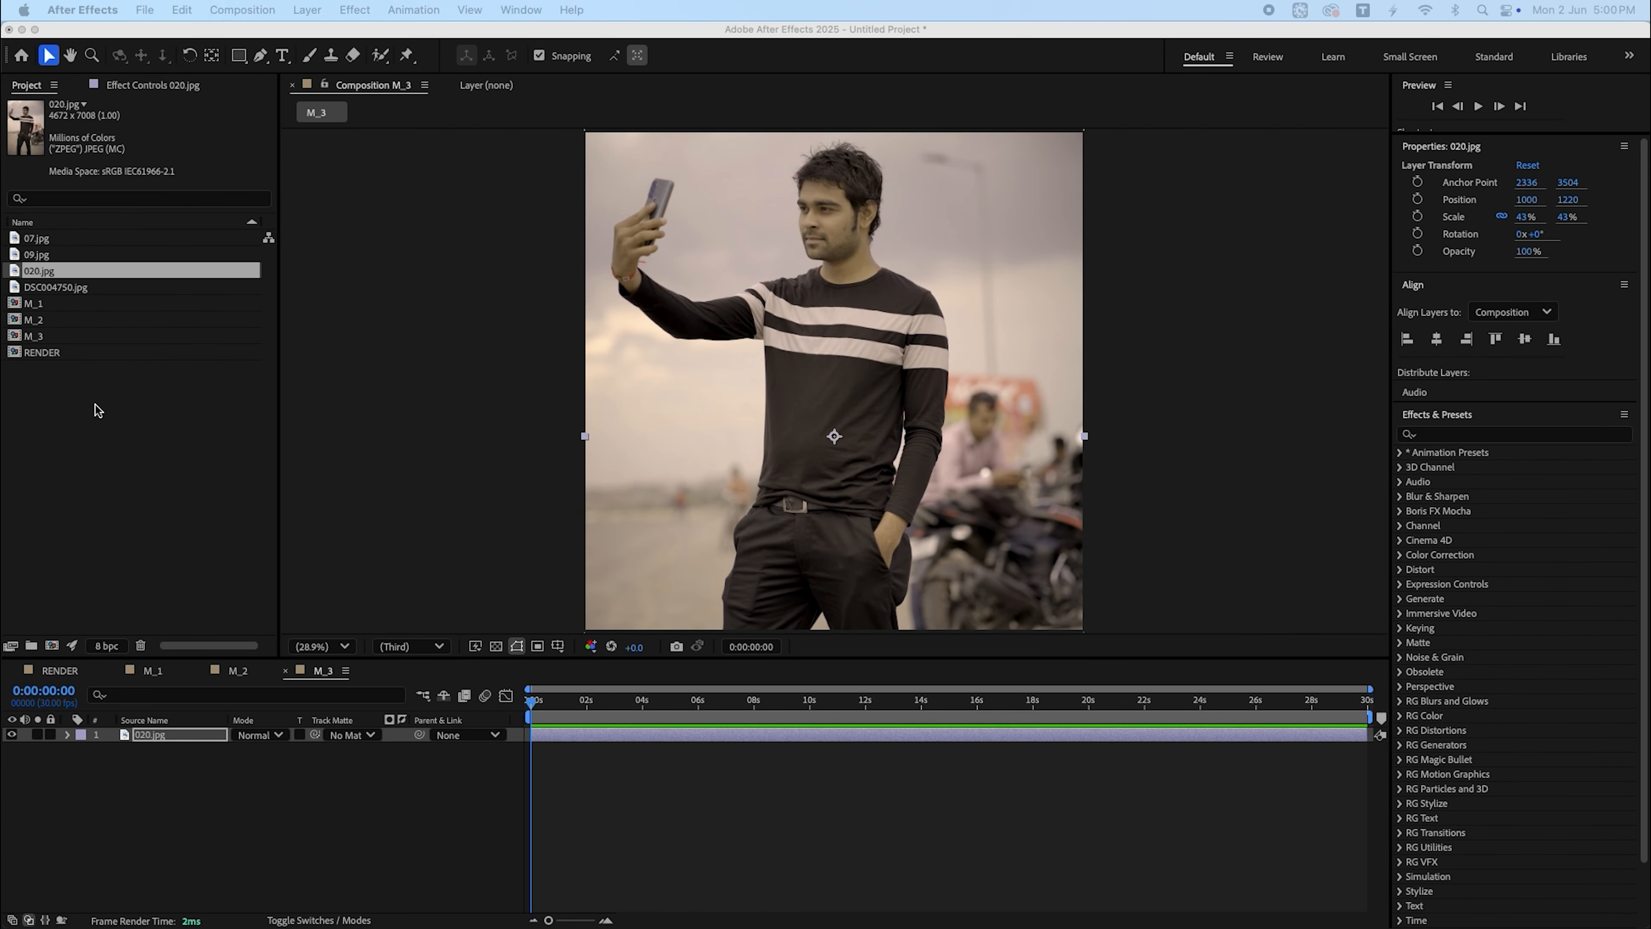
- Duplicate M_3 as M_4, open it, and replace its photo layer with DSC004750.jpg
click(39, 336)
key(super+d)
double_click(39, 352)
click(160, 736)
drag(56, 287, 173, 737)
click(364, 813)
- In the RENDER composition, draw a rectangle about 832 px square, center it in the frame and center its anchor point
click(58, 670)
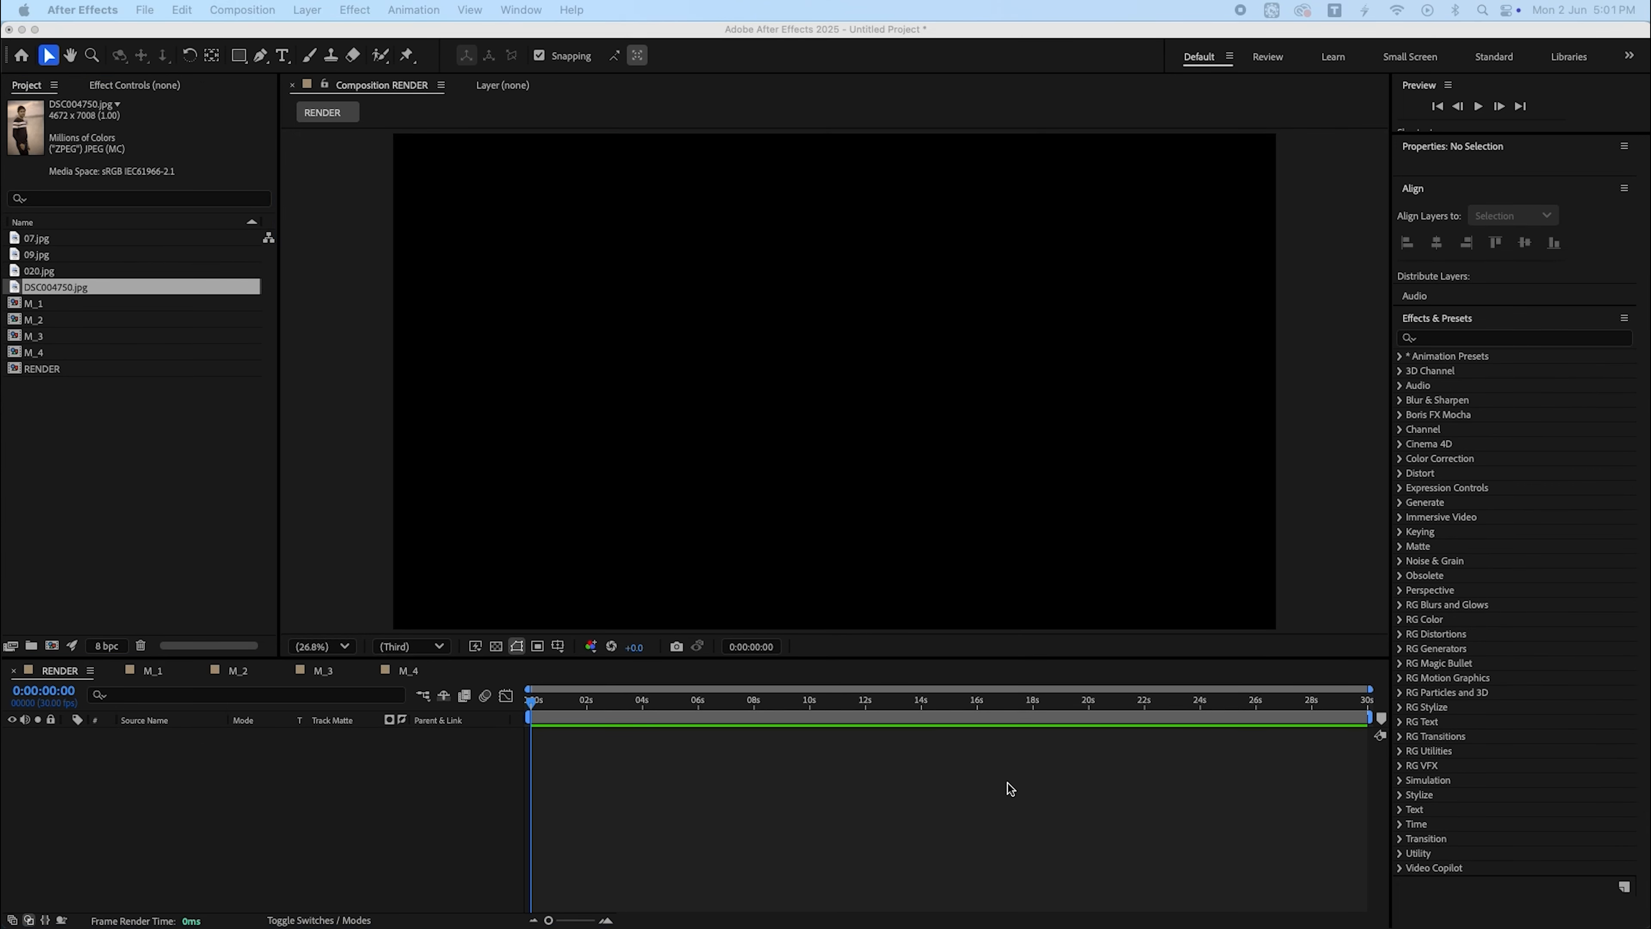
click(241, 57)
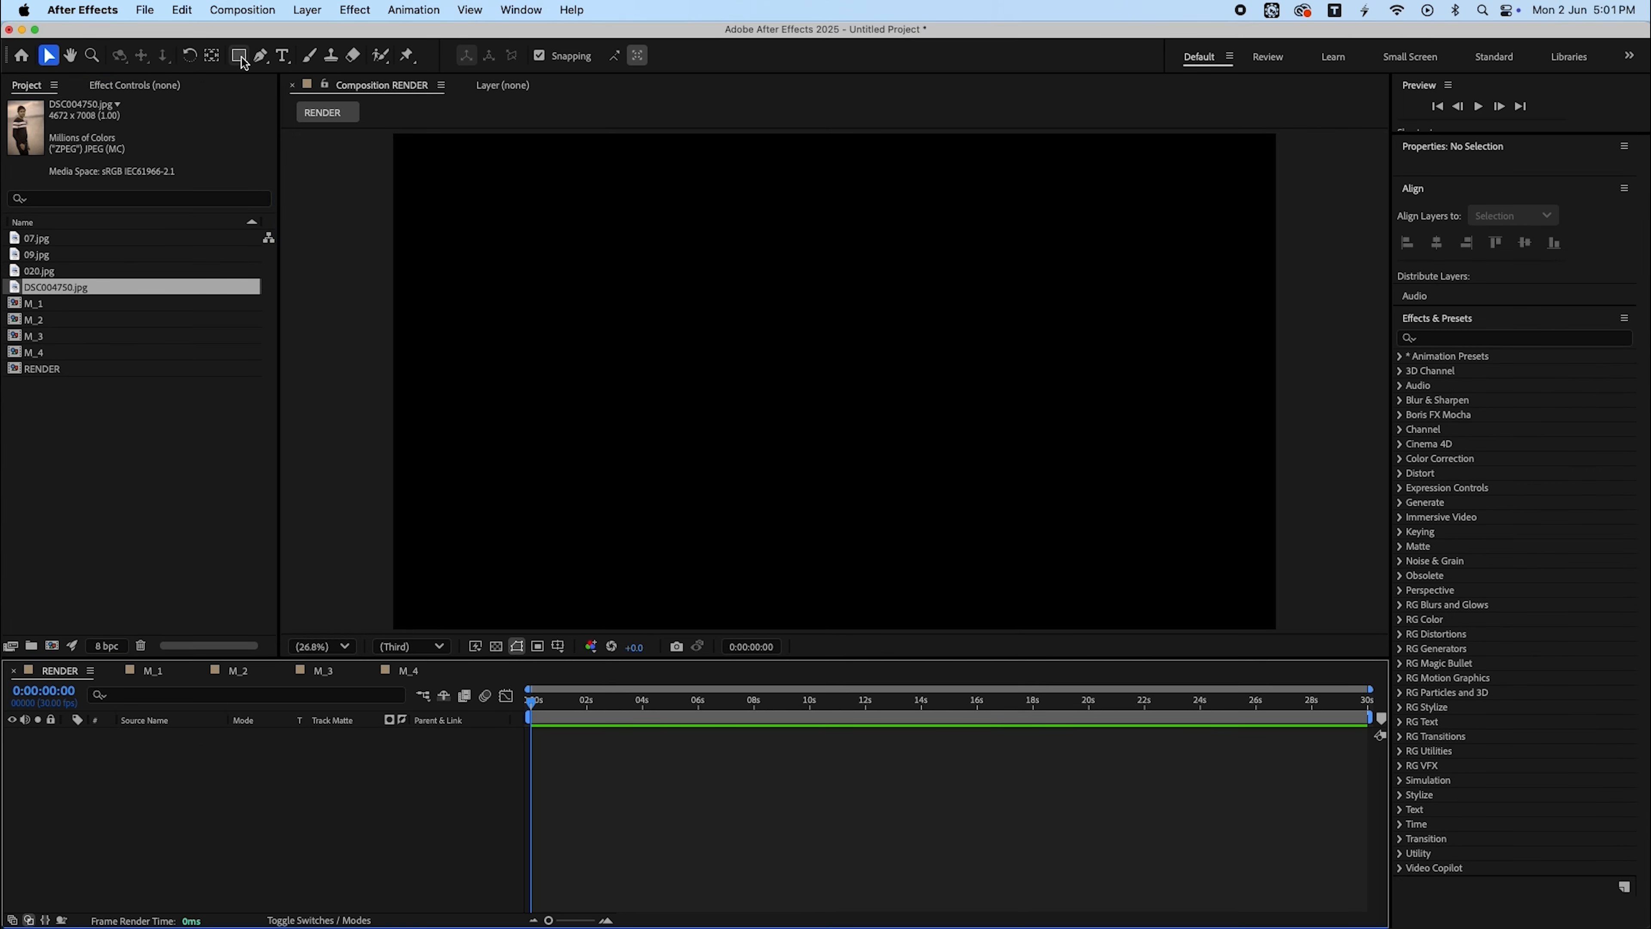
click(241, 57)
drag(675, 274, 854, 464)
click(1439, 821)
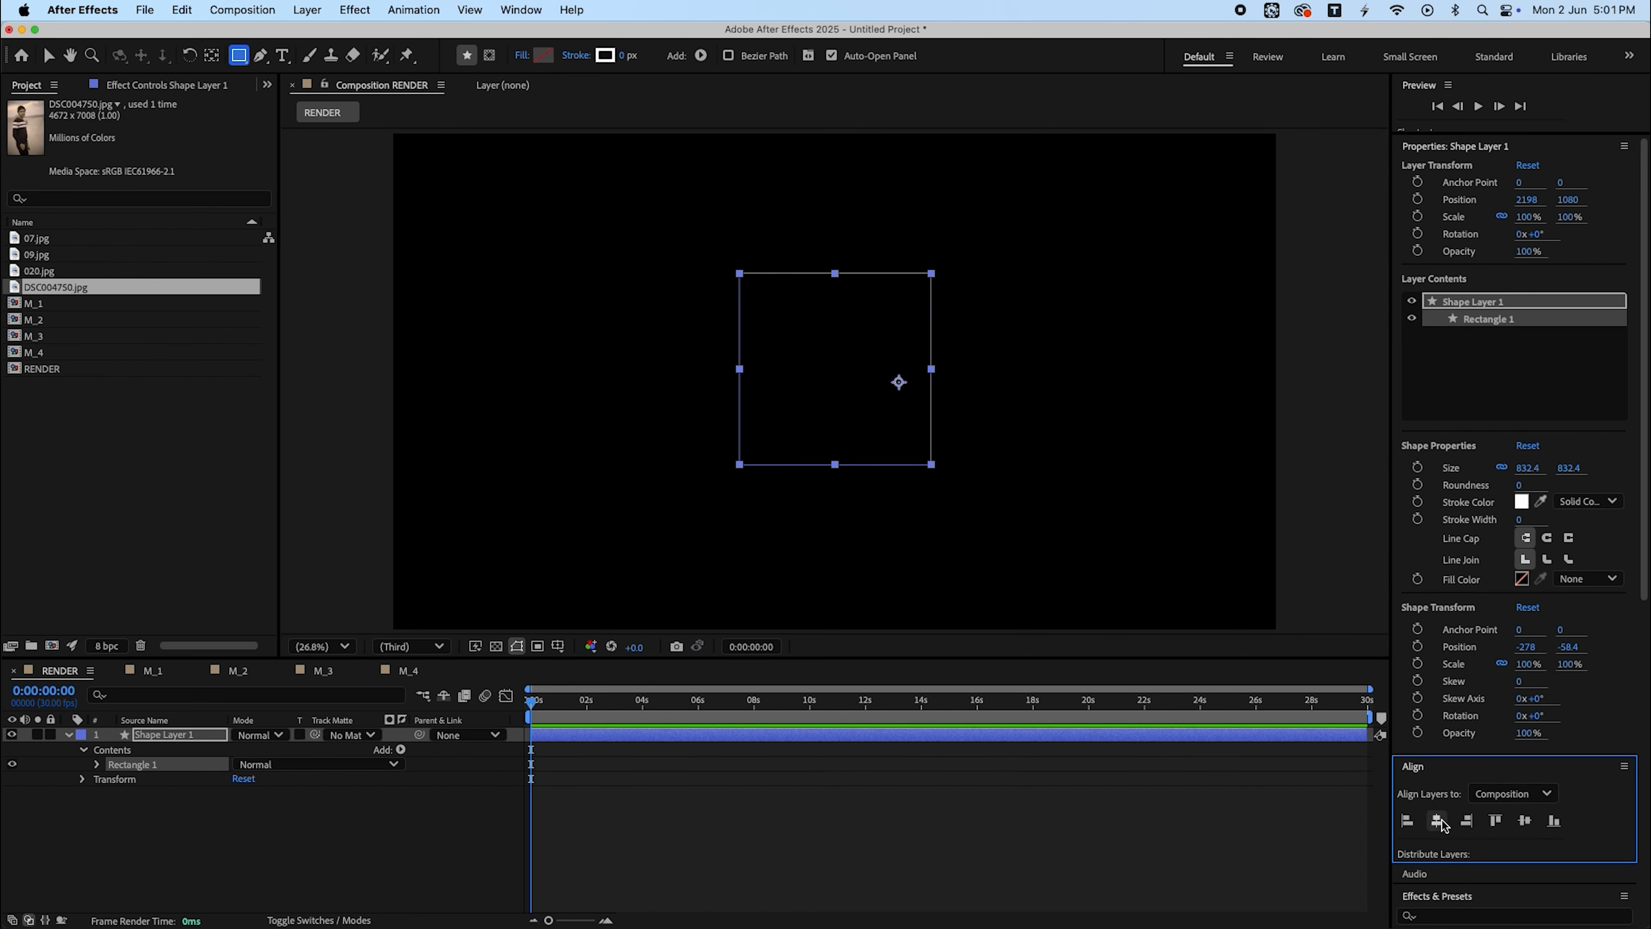
click(1523, 821)
key(super+alt+Home)
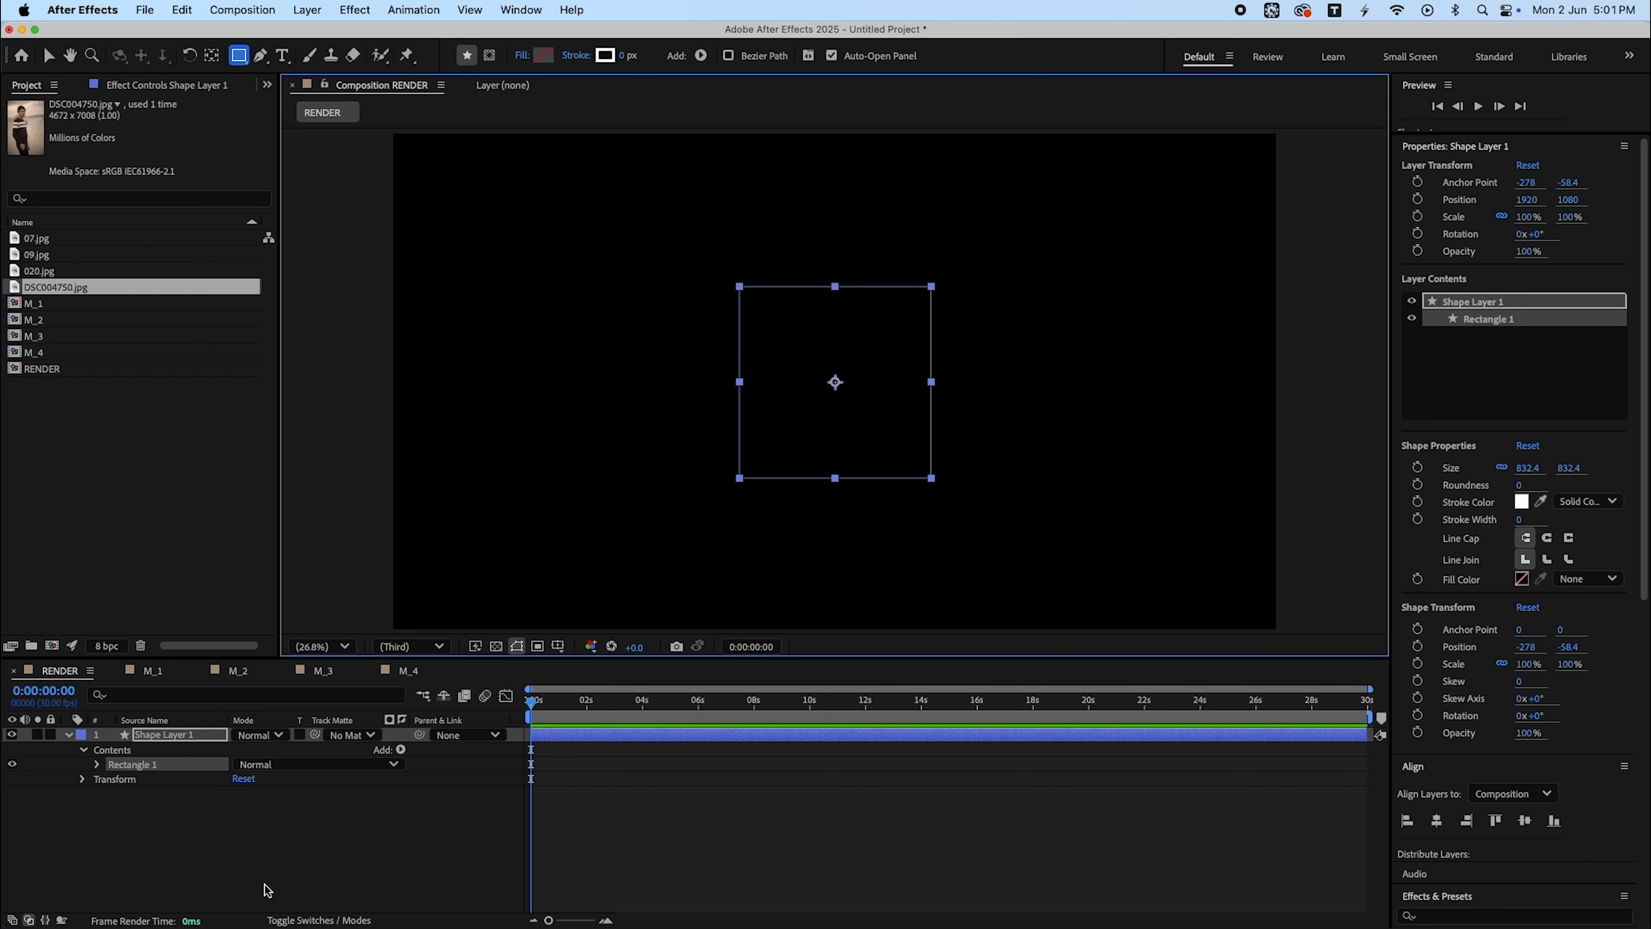
- Set the rectangle path's size to 650 × 650
click(97, 765)
click(111, 780)
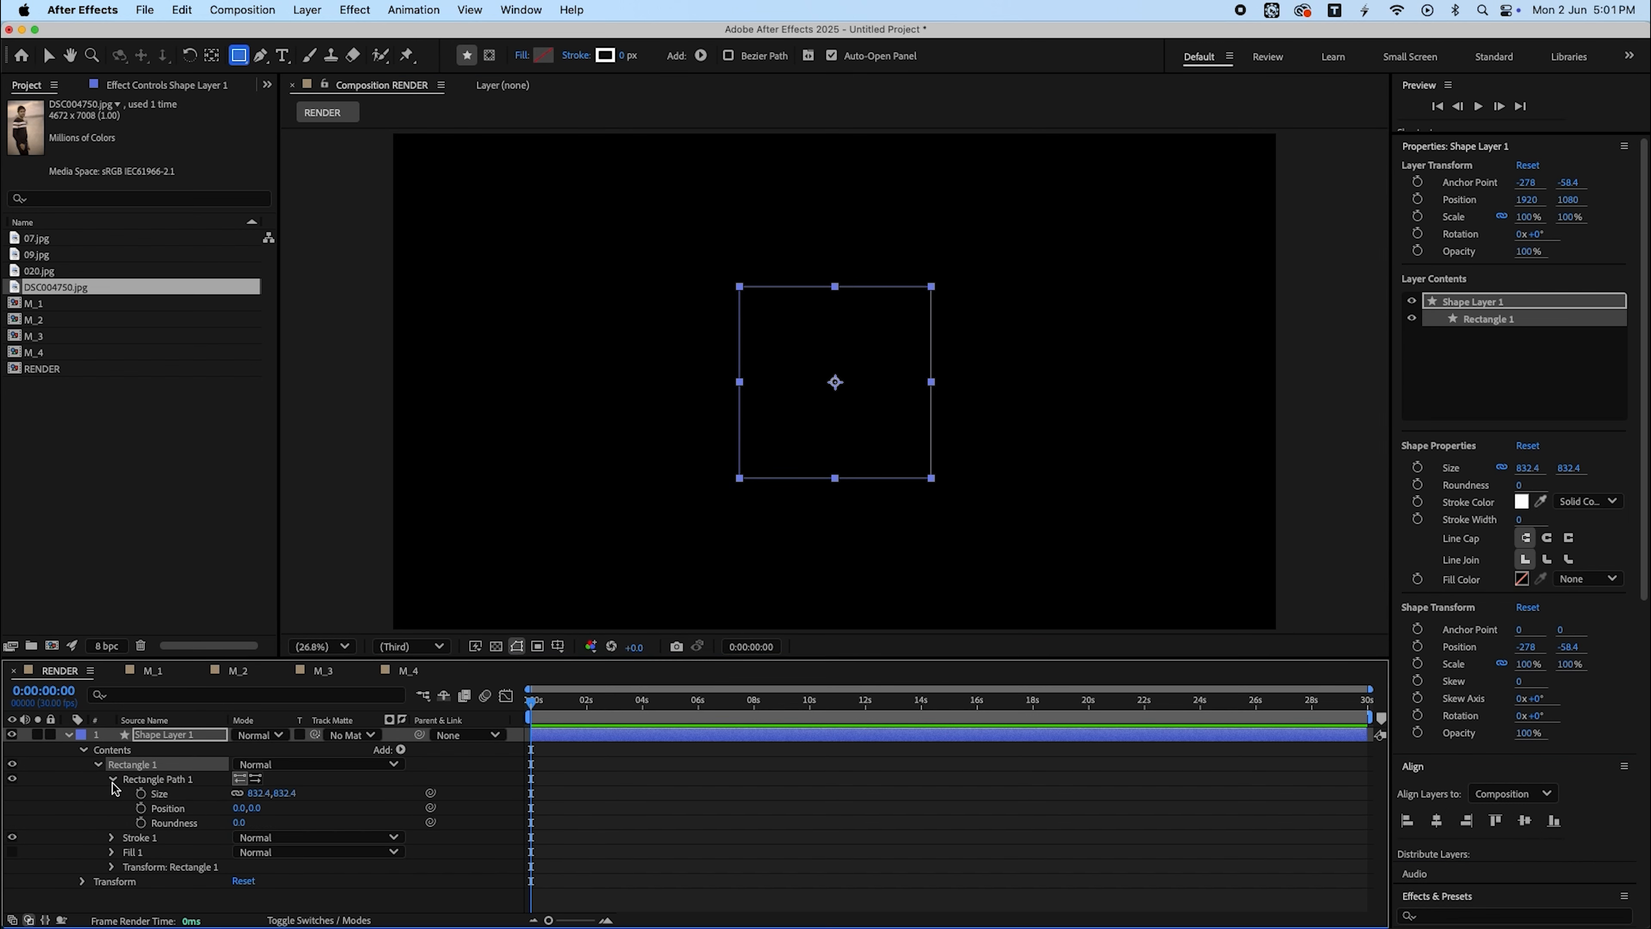
click(259, 792)
text(650)
key(Return)
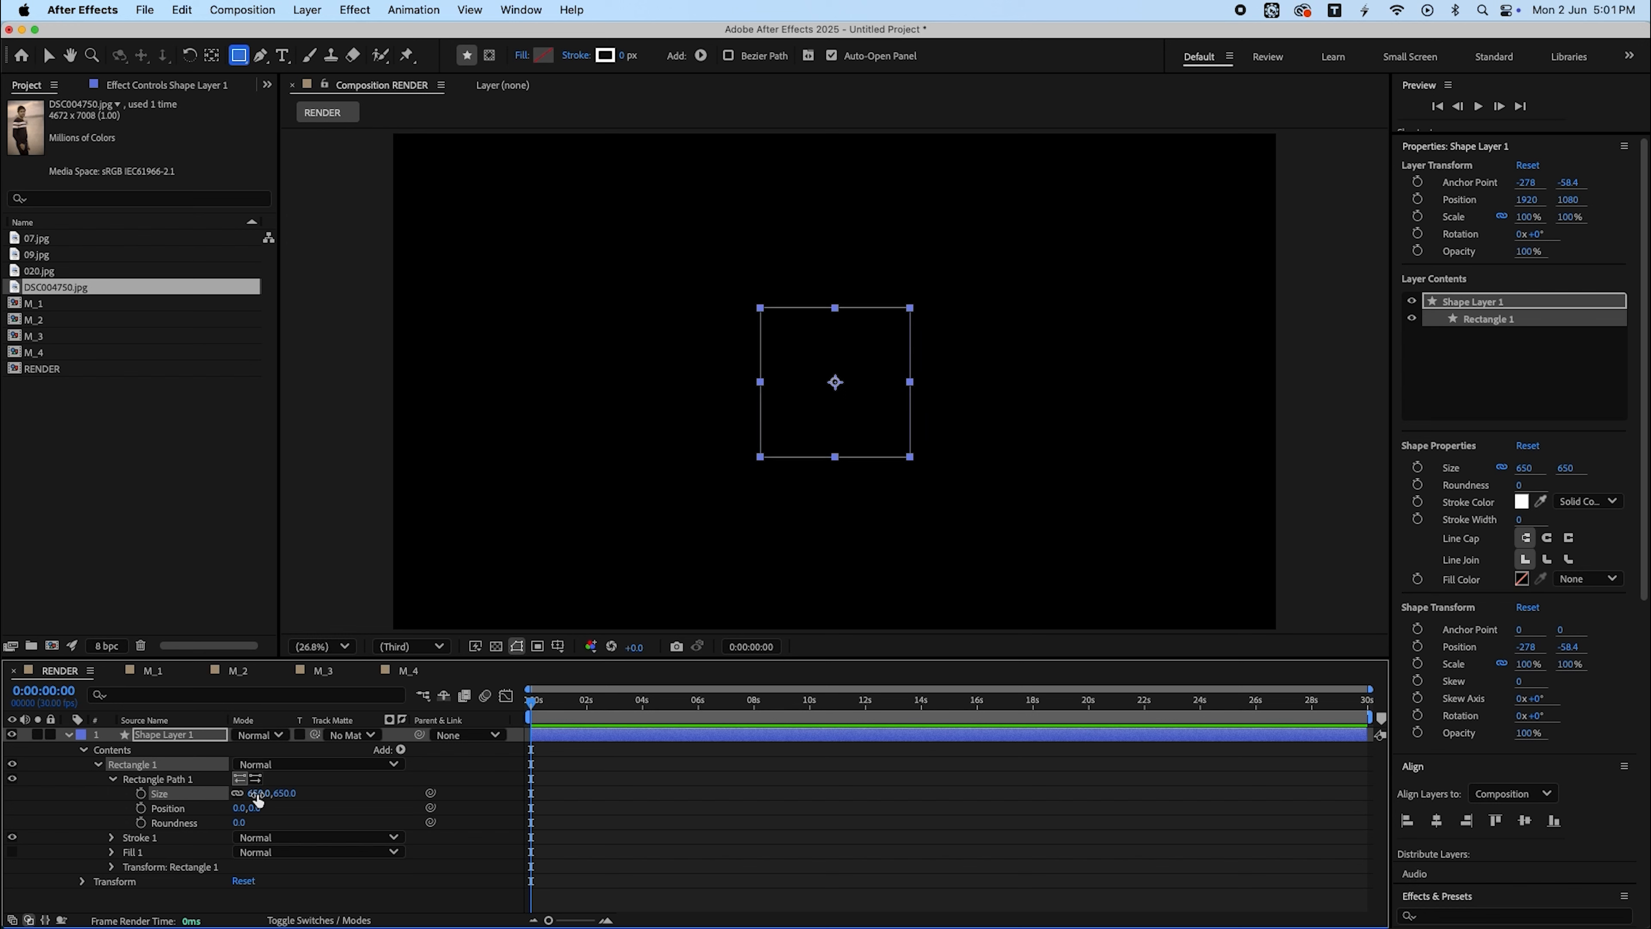
- Set the rectangle's fill colour to red (FF0000)
click(542, 56)
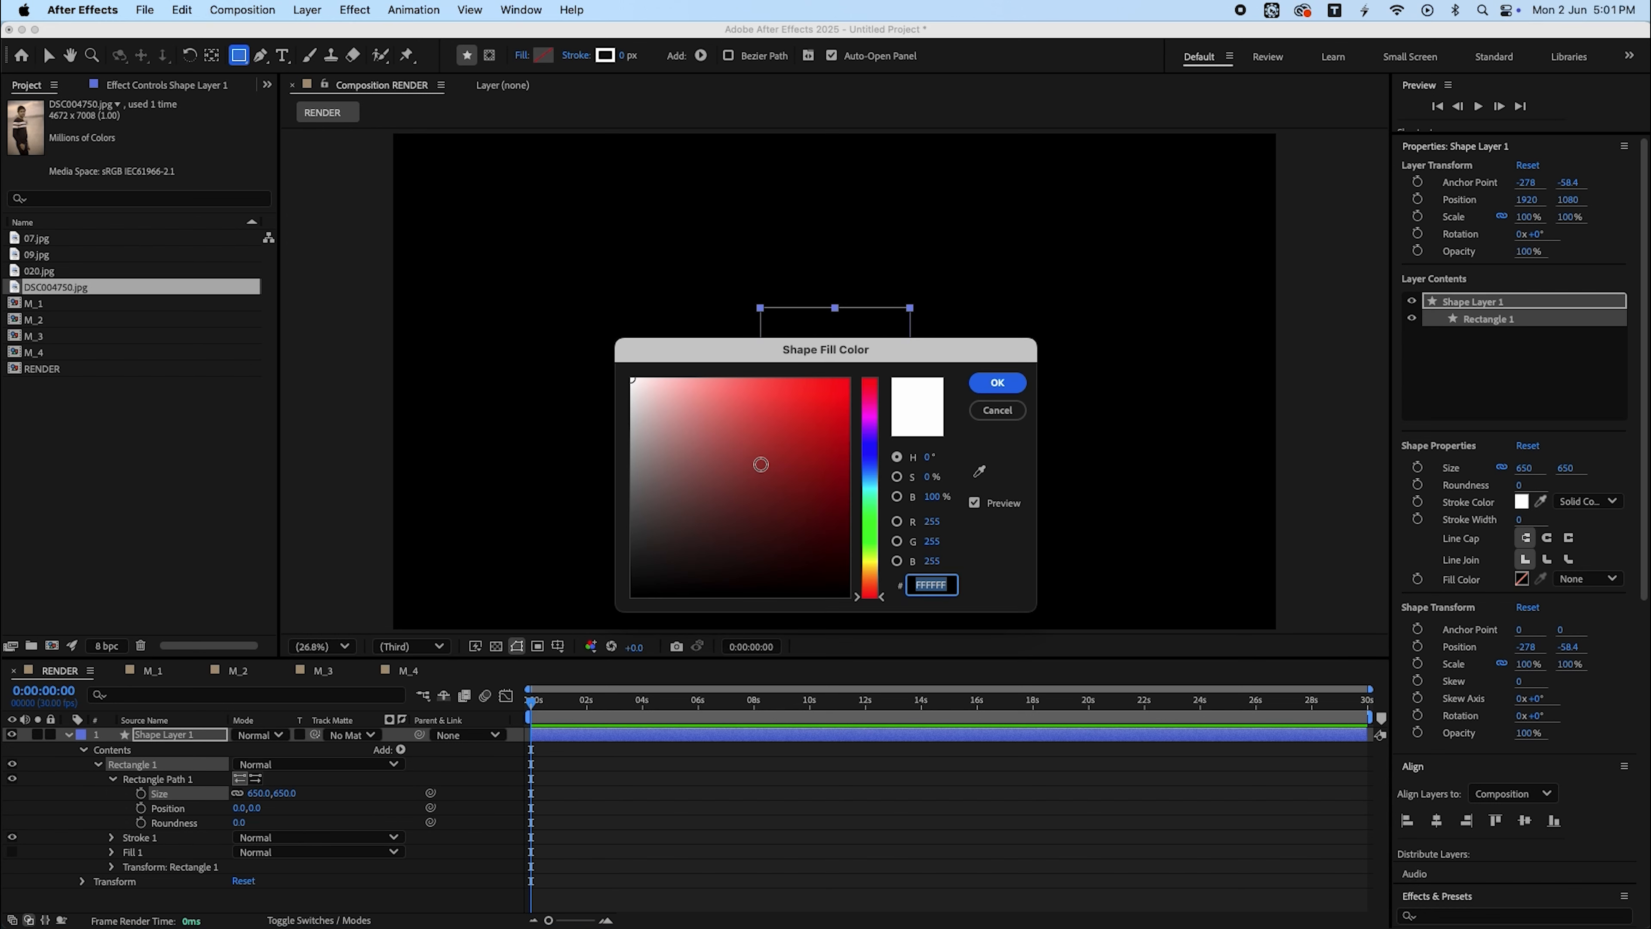
drag(760, 464, 864, 397)
key(Return)
key(v)
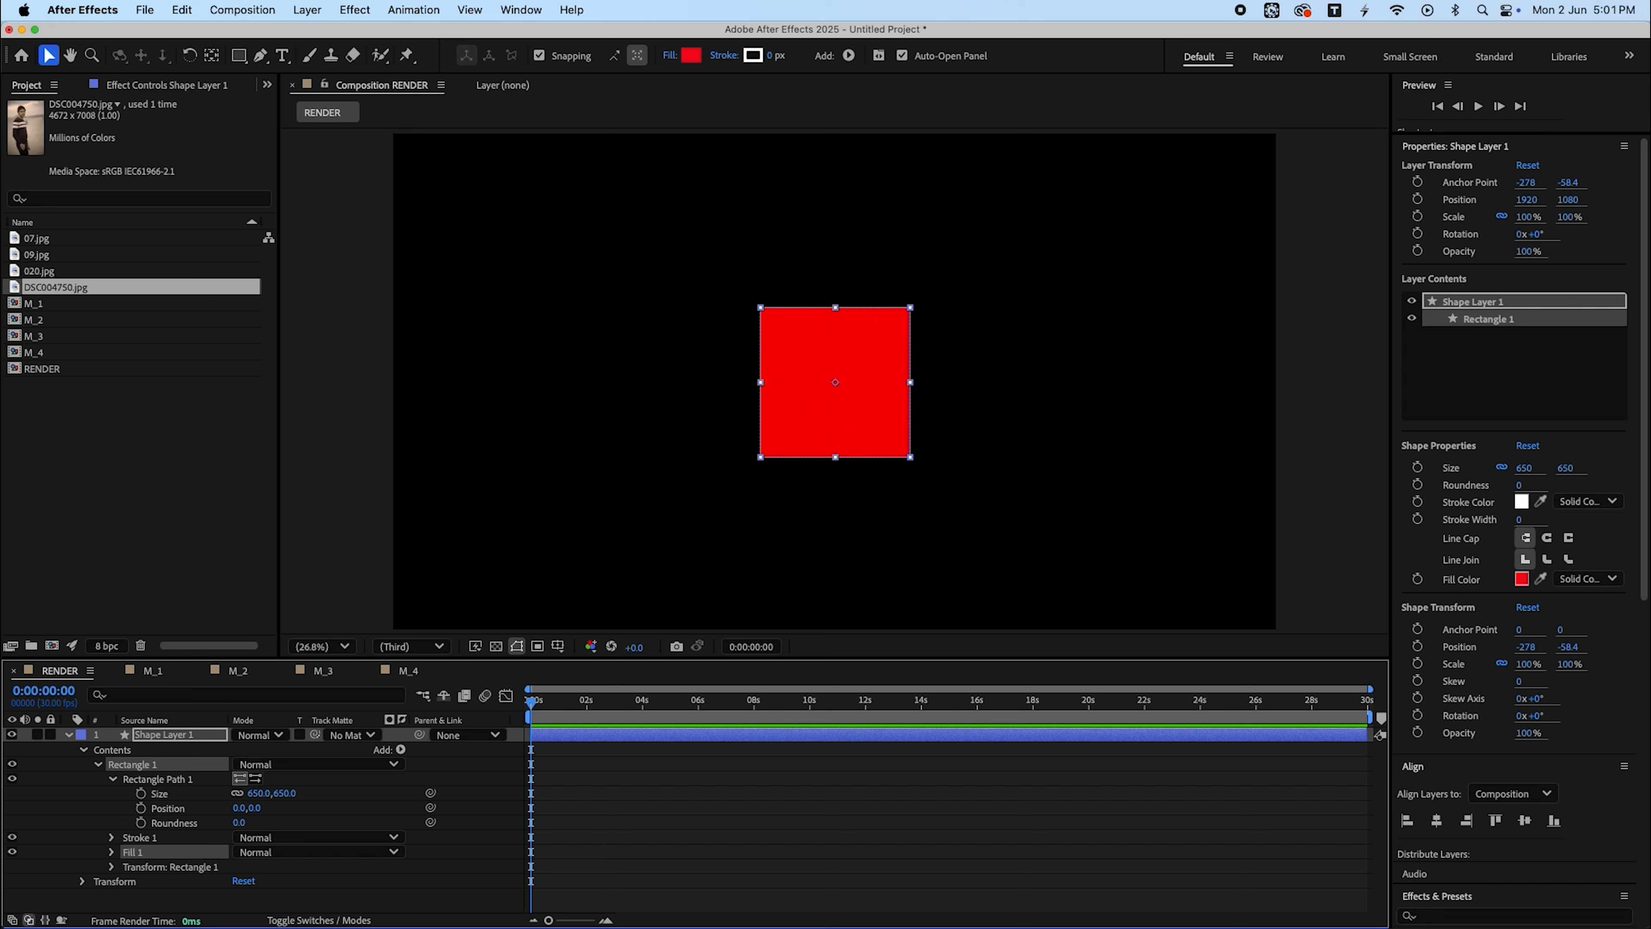
- Rotate the shape layer to 45°
click(185, 740)
key(r)
click(263, 749)
text(45)
key(Return)
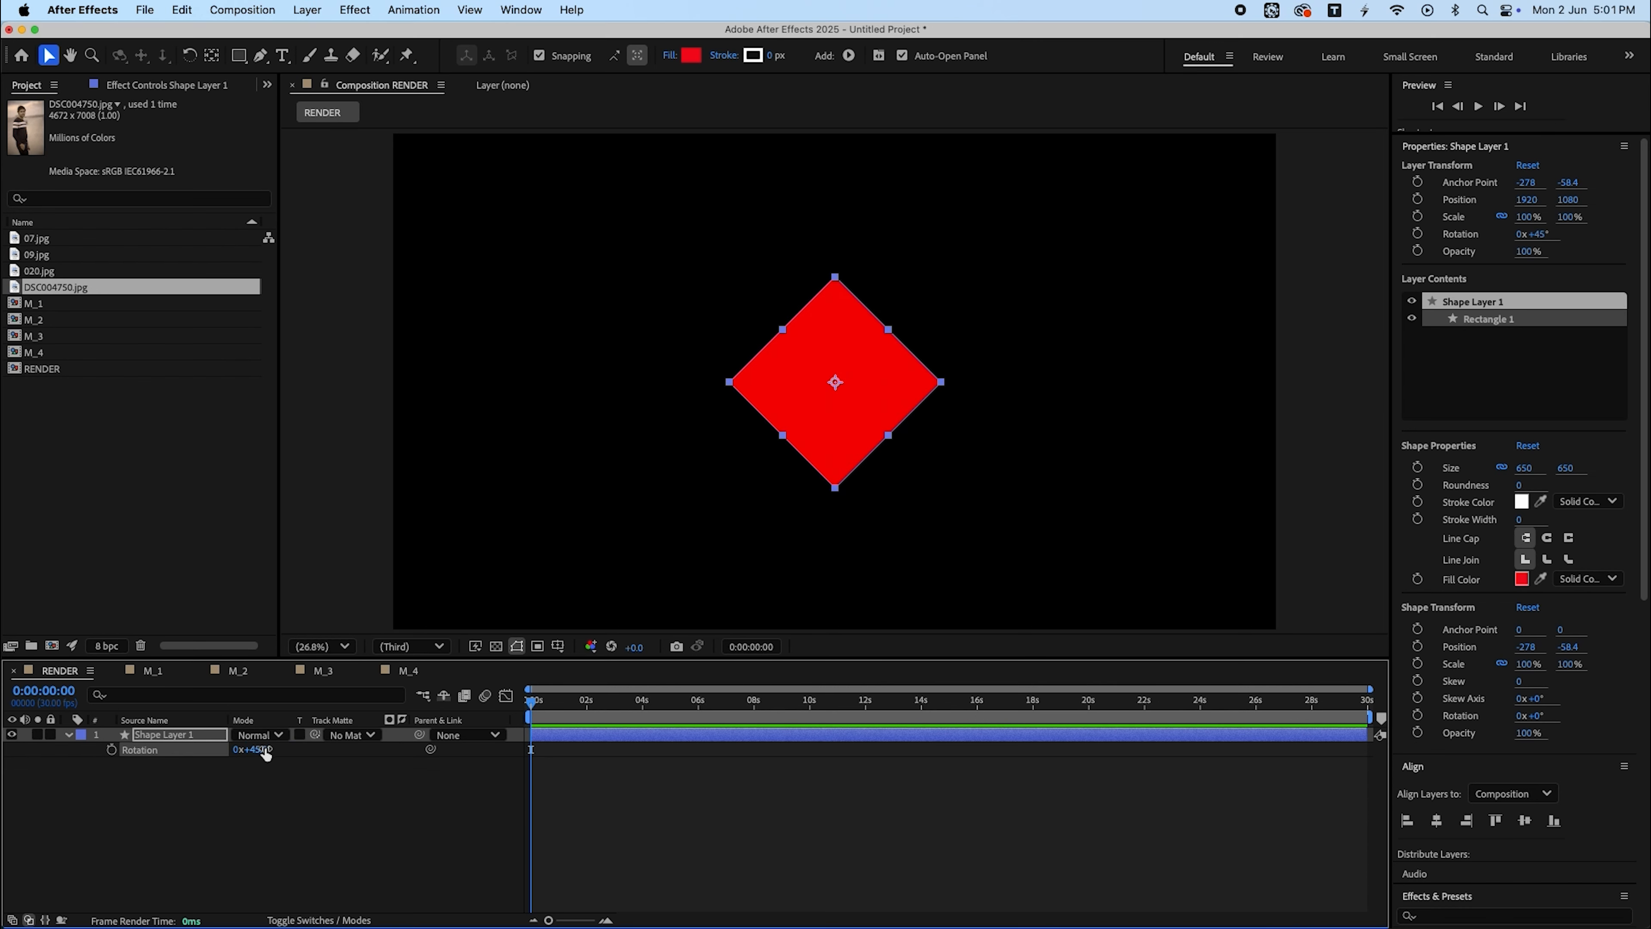
- Scale the shape layer to 160%
key(s)
drag(284, 758, 1040, 771)
click(983, 786)
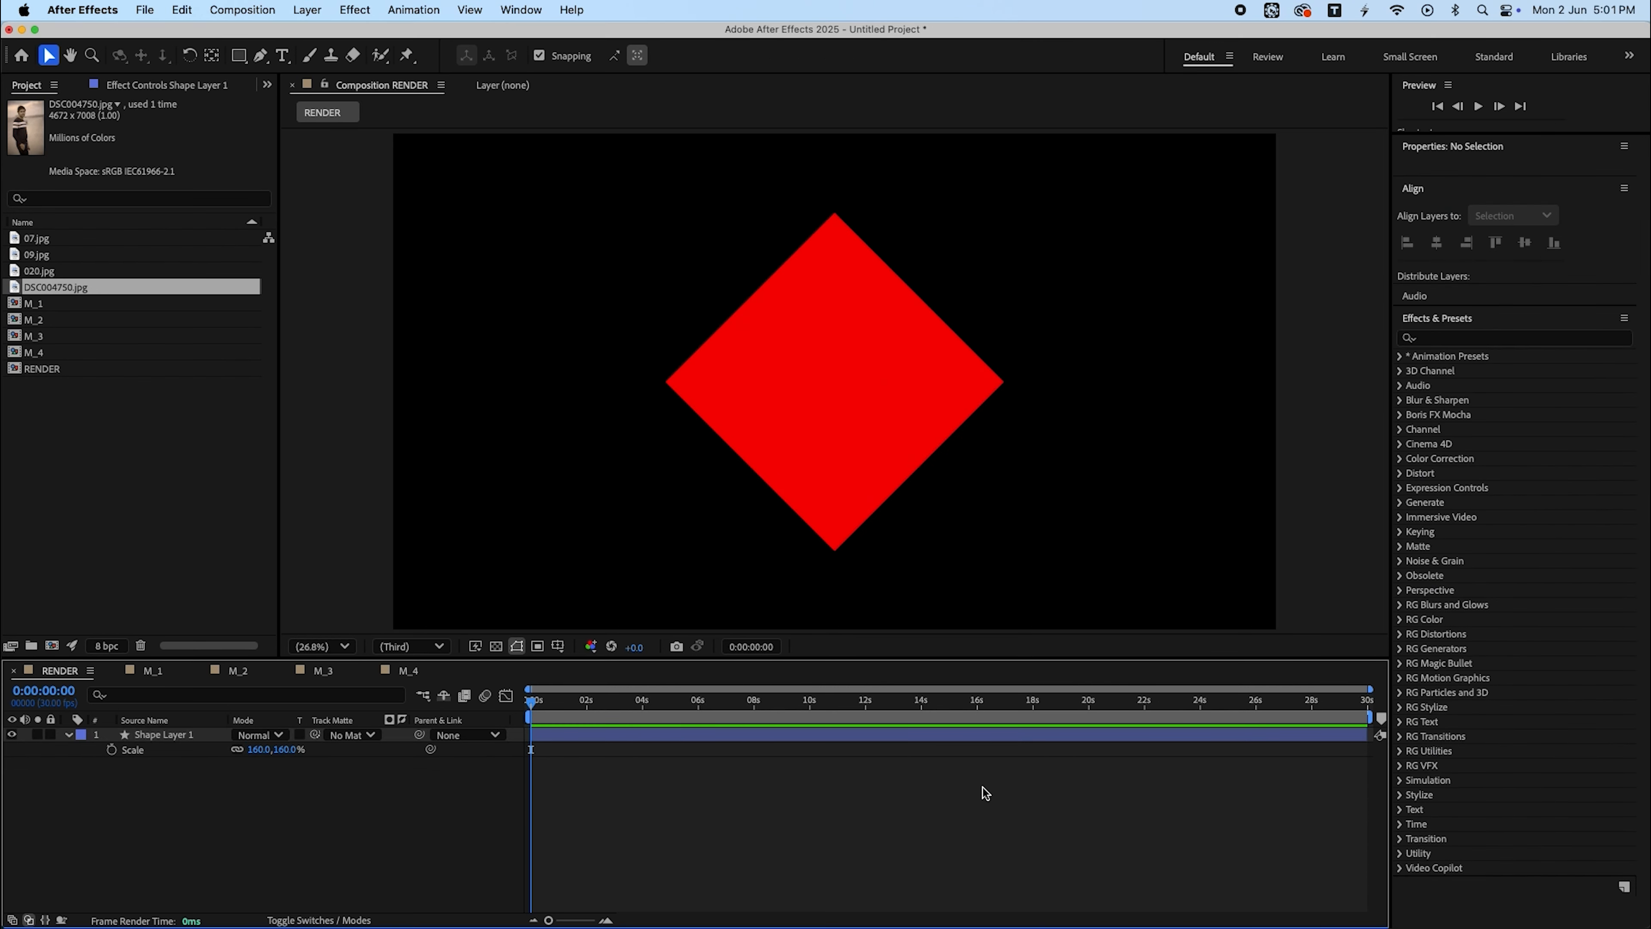
- Show rulers and add a vertical and a horizontal guide through the composition centre
key(super+r)
drag(286, 483, 841, 439)
scroll(841, 439, up, 3)
scroll(841, 439, down, 3)
drag(871, 138, 874, 384)
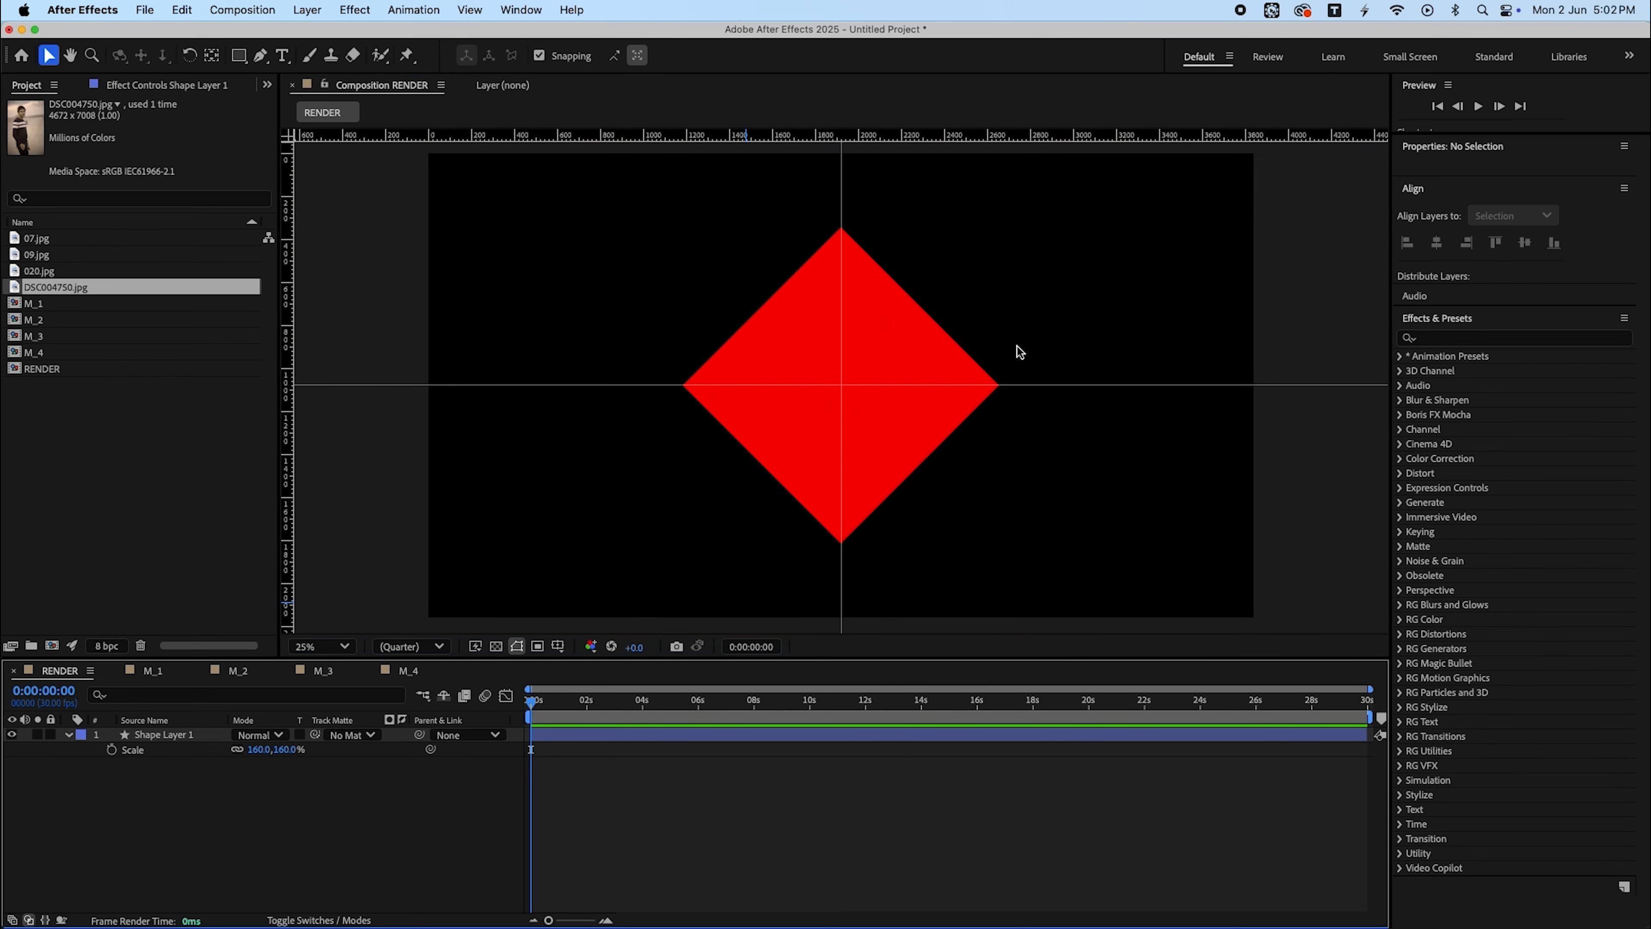
- Turn on the title/action safe overlay and realign the horizontal guide to the centre at 800% zoom
click(496, 647)
click(496, 647)
click(475, 647)
click(675, 723)
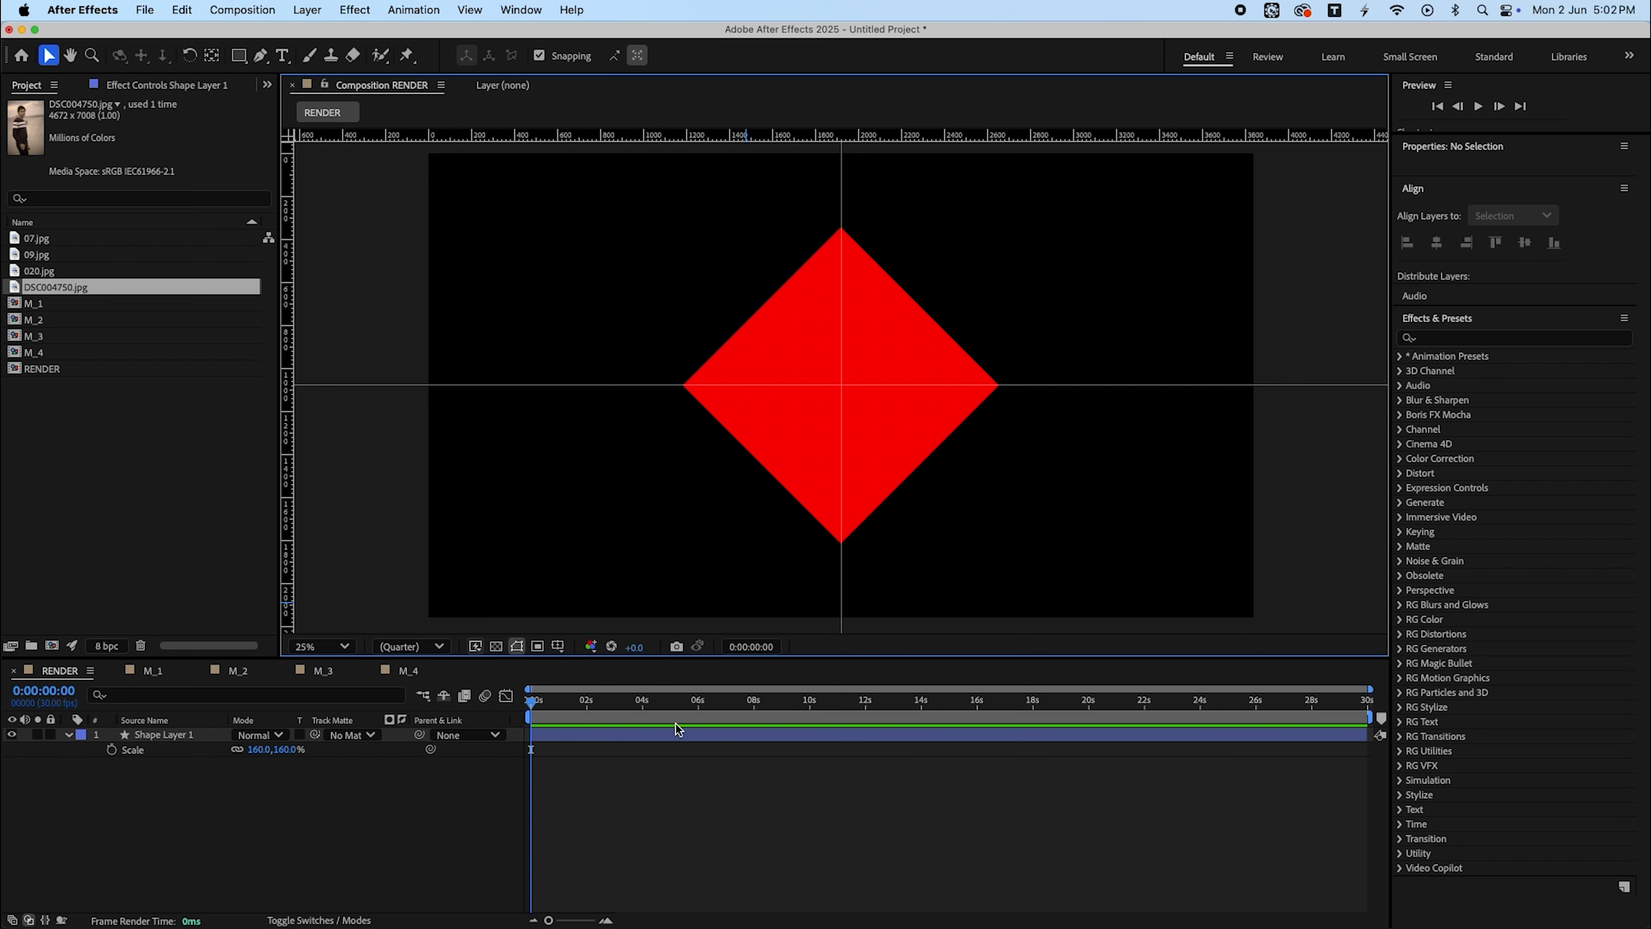
click(558, 646)
click(596, 664)
scroll(850, 396, up, 10)
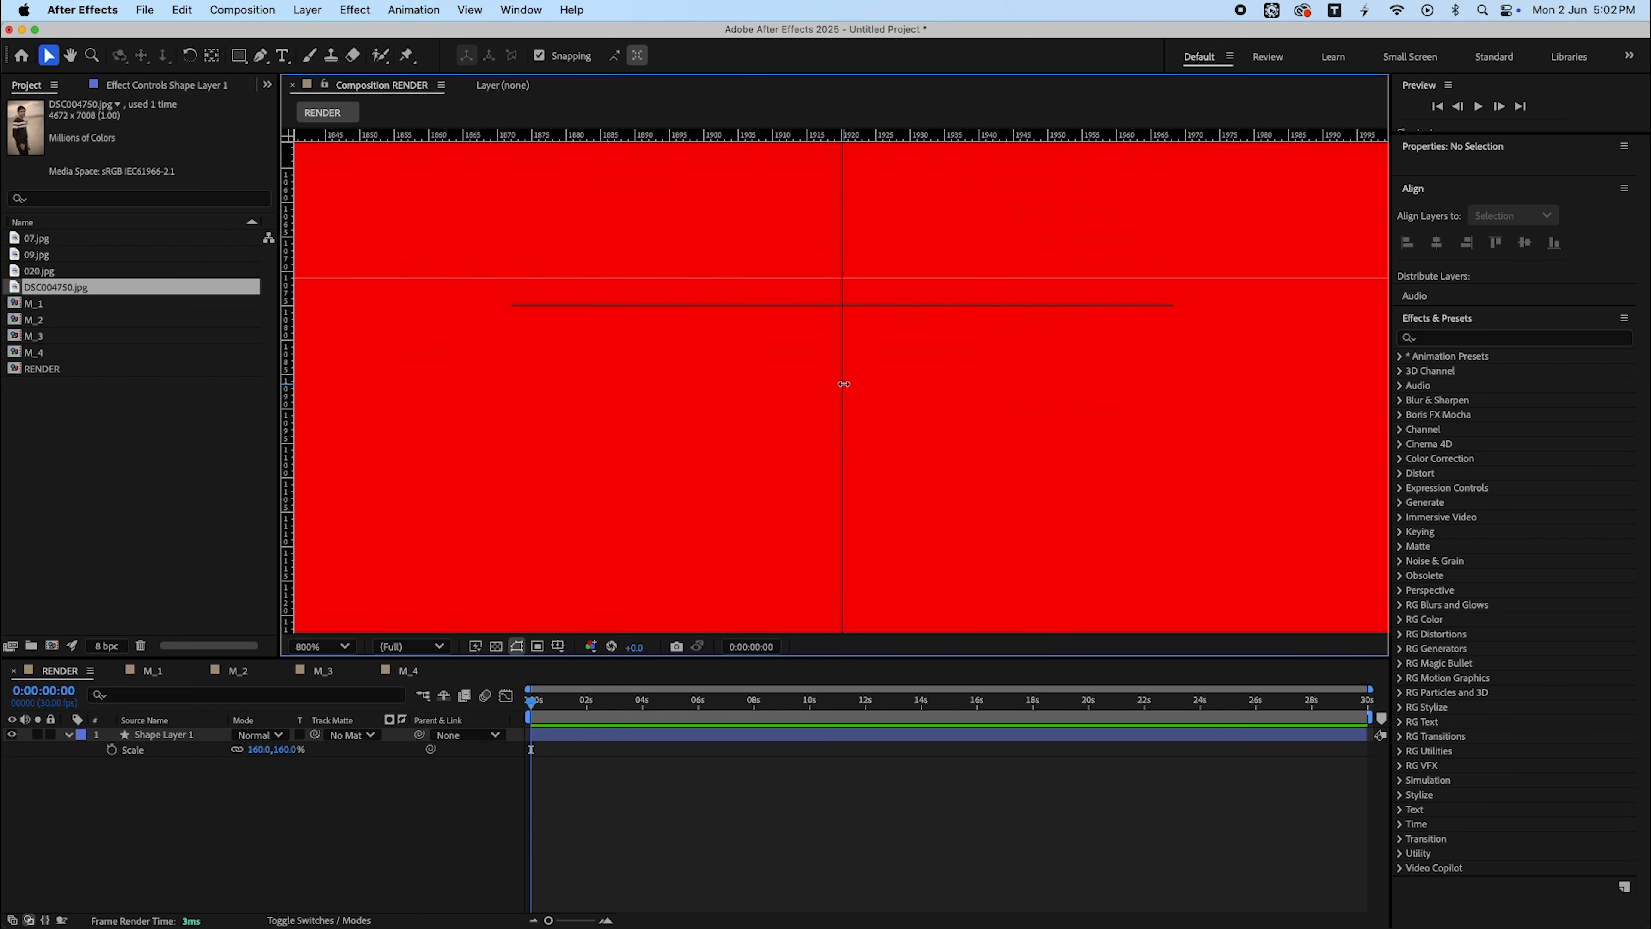
drag(881, 278, 880, 304)
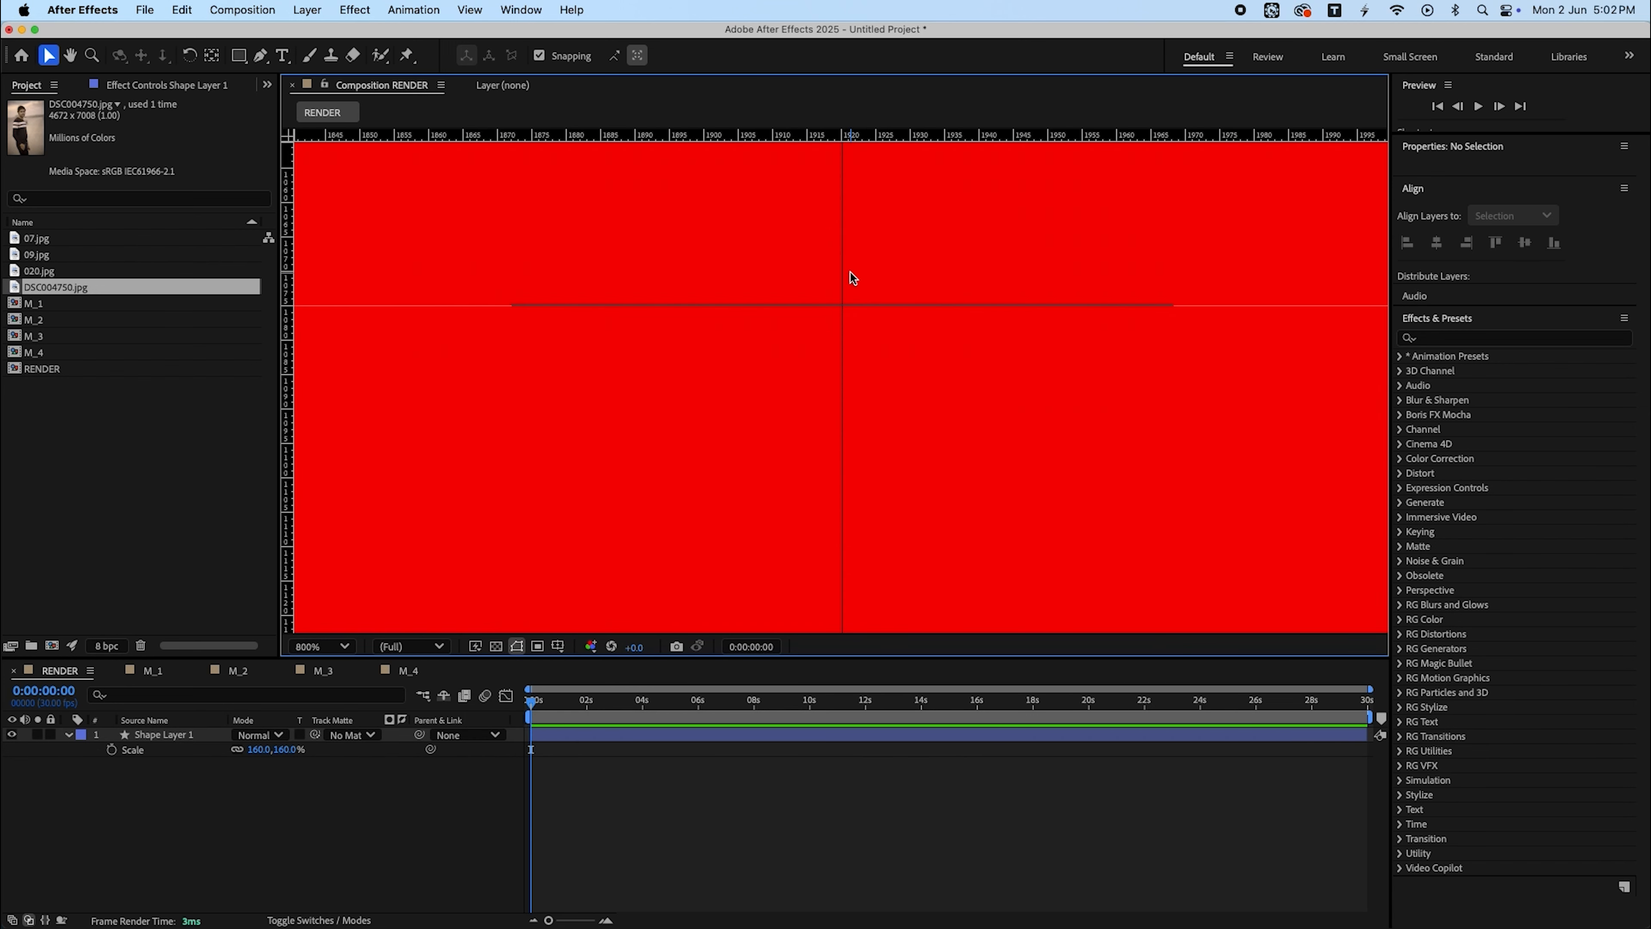
scroll(859, 318, down, 10)
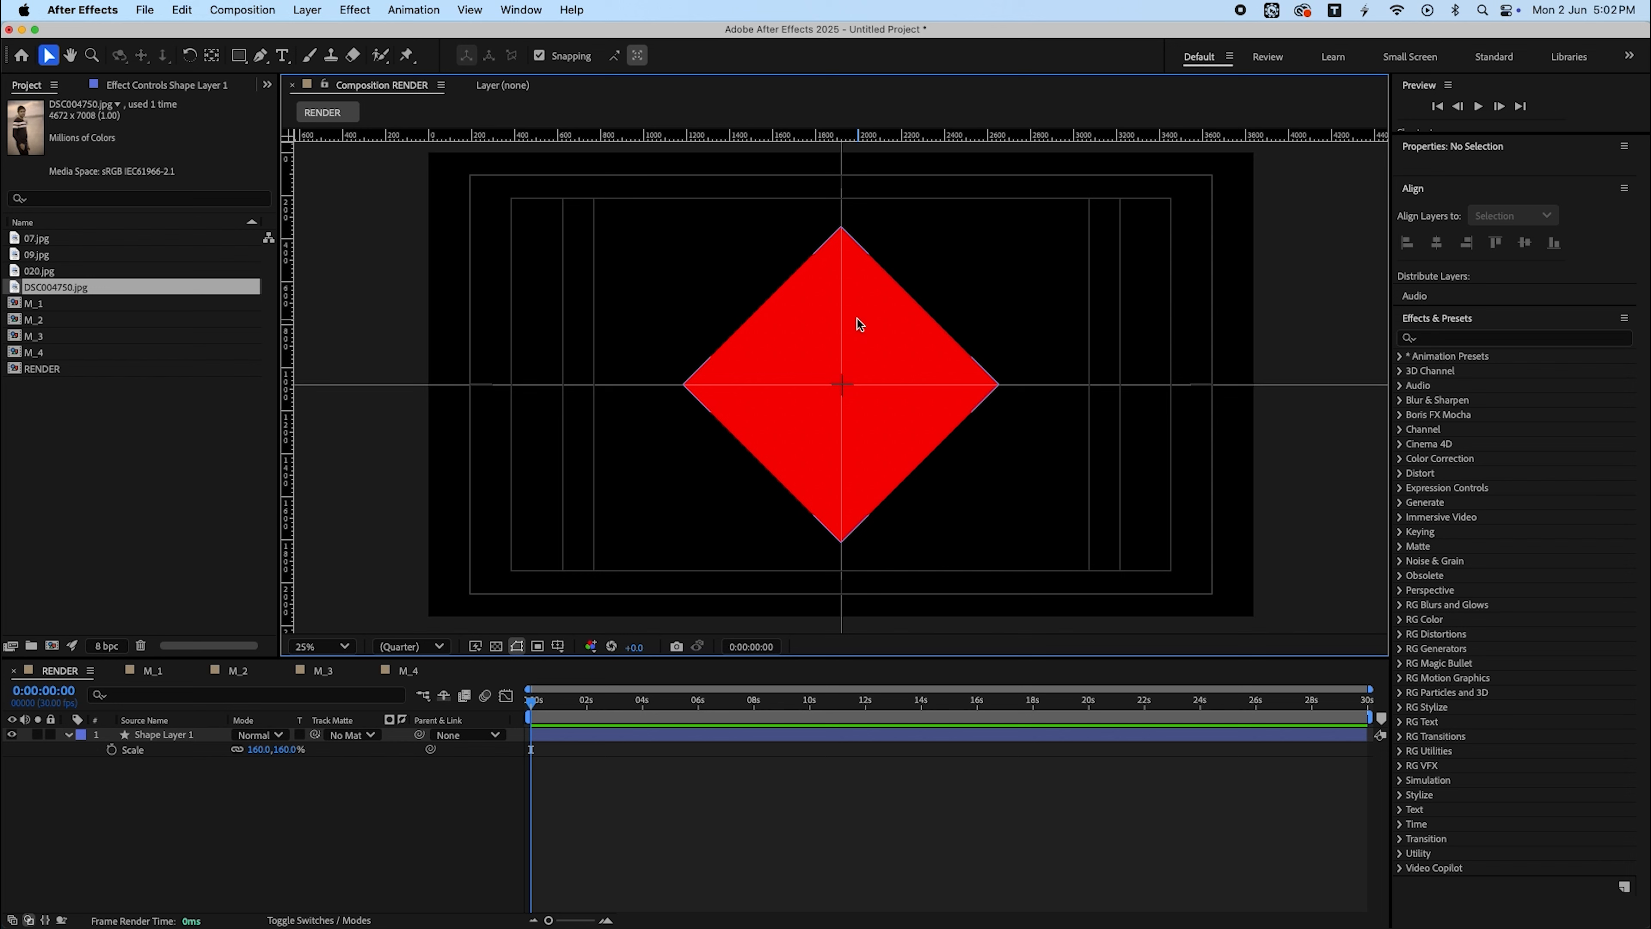
- Turn the grid overlay on and switch back to the safe margins overlay
key(super+Tab)
click(559, 648)
click(559, 648)
click(593, 682)
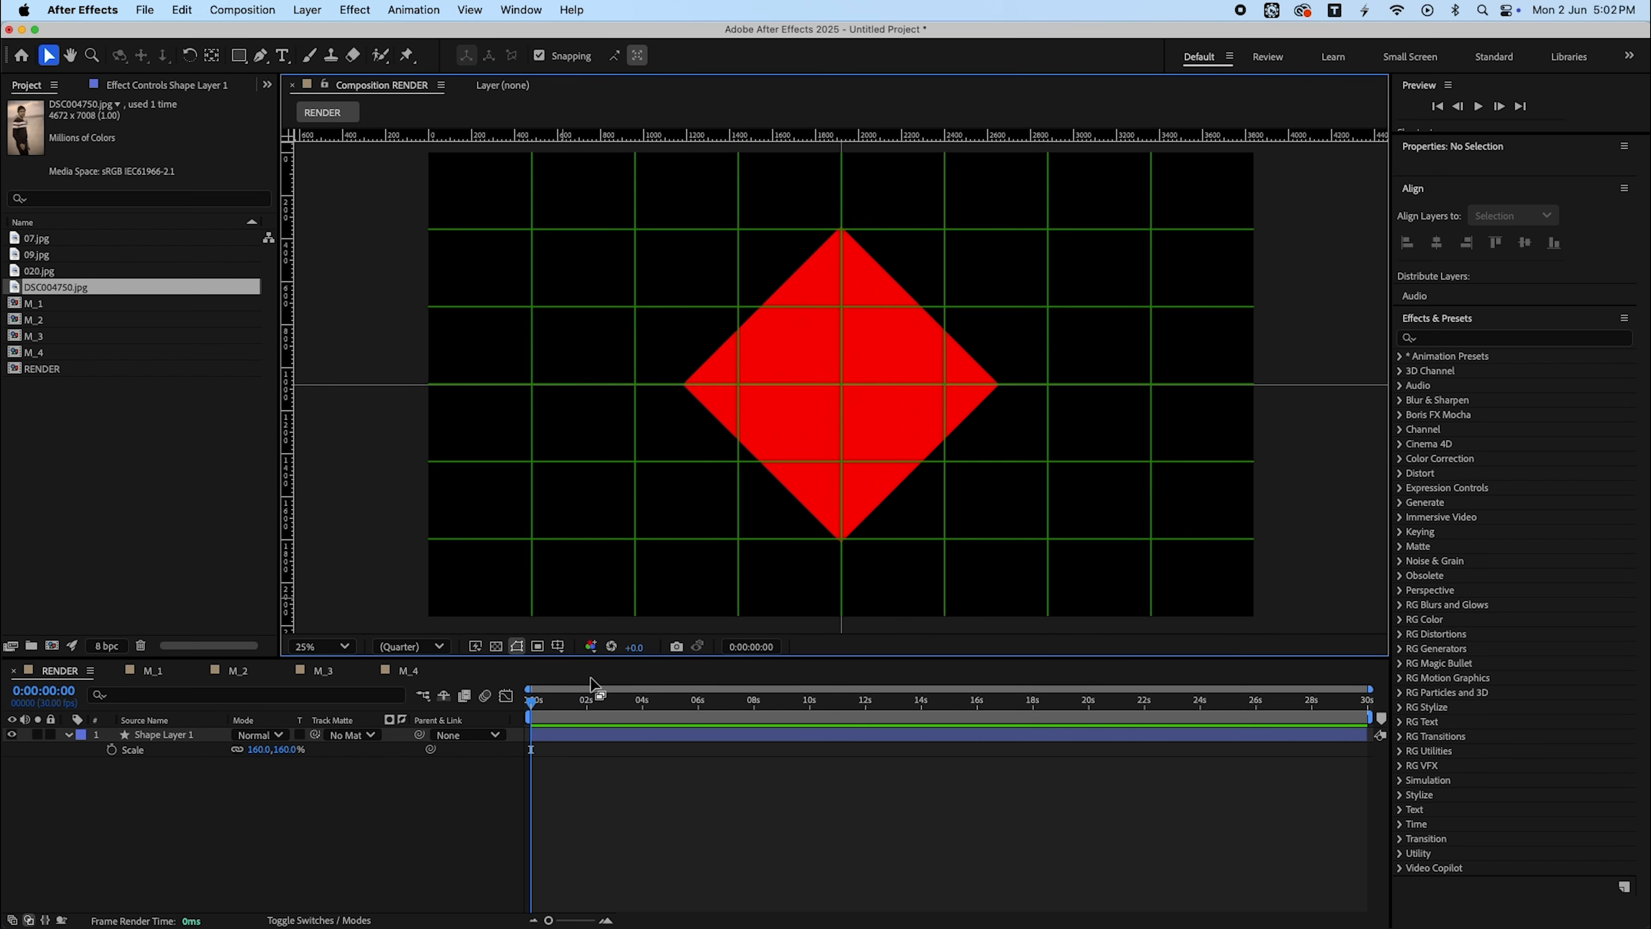
click(558, 648)
click(625, 657)
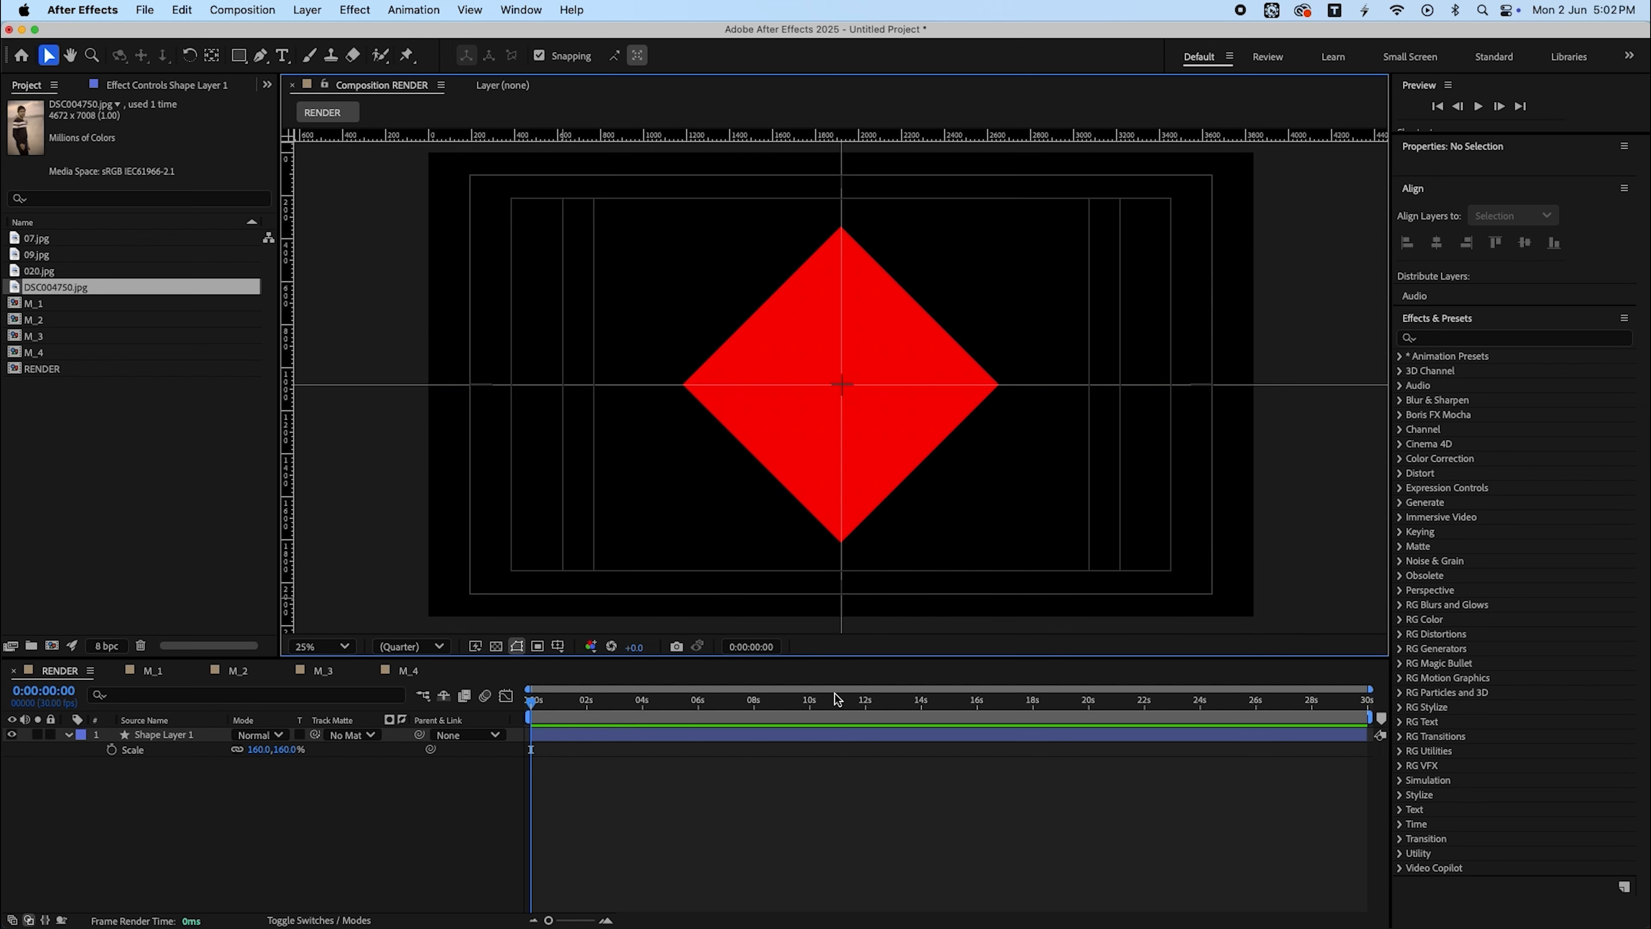
click(765, 828)
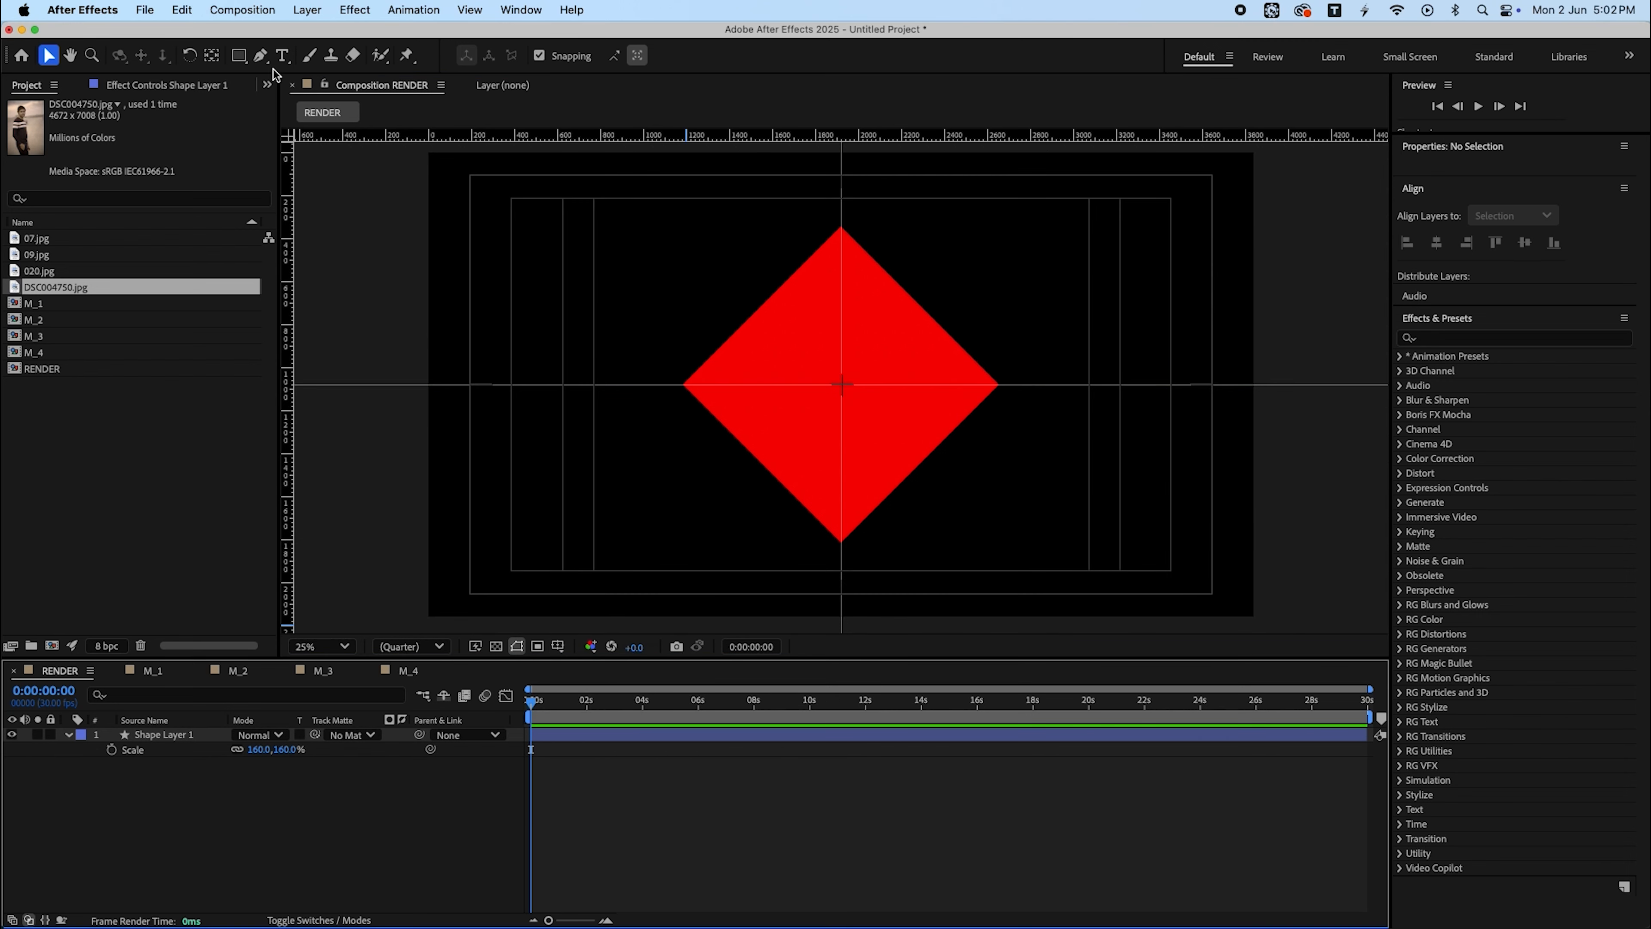
- Select the Pen tool and set its fill to white with no stroke
click(260, 55)
click(538, 58)
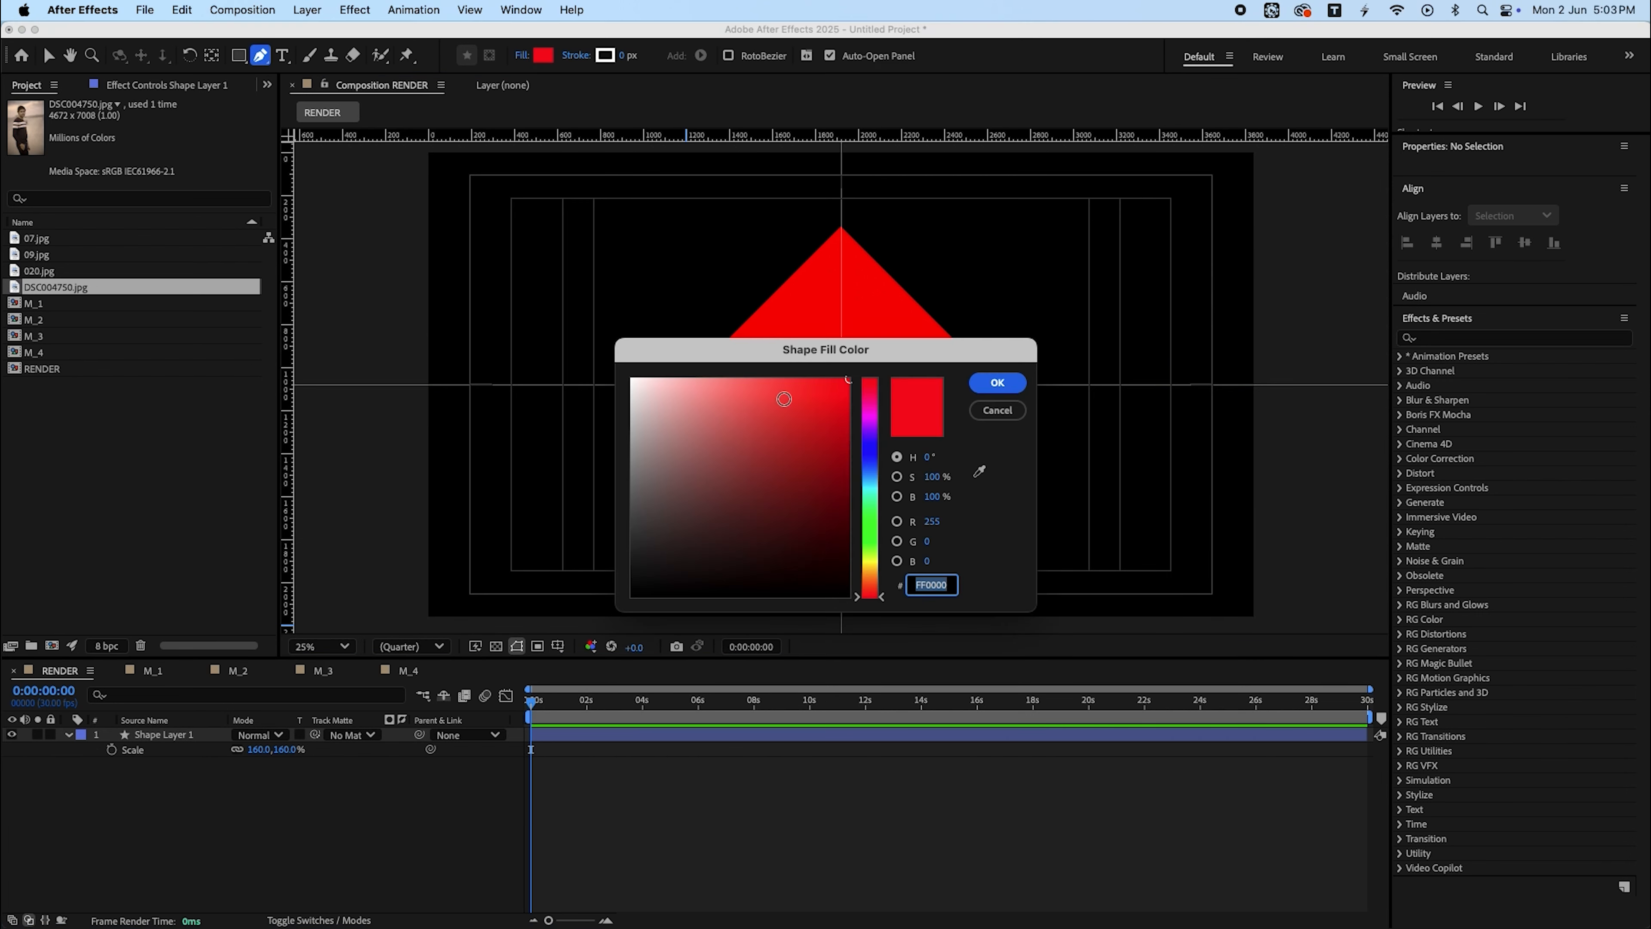
drag(781, 395, 561, 94)
key(Return)
click(578, 58)
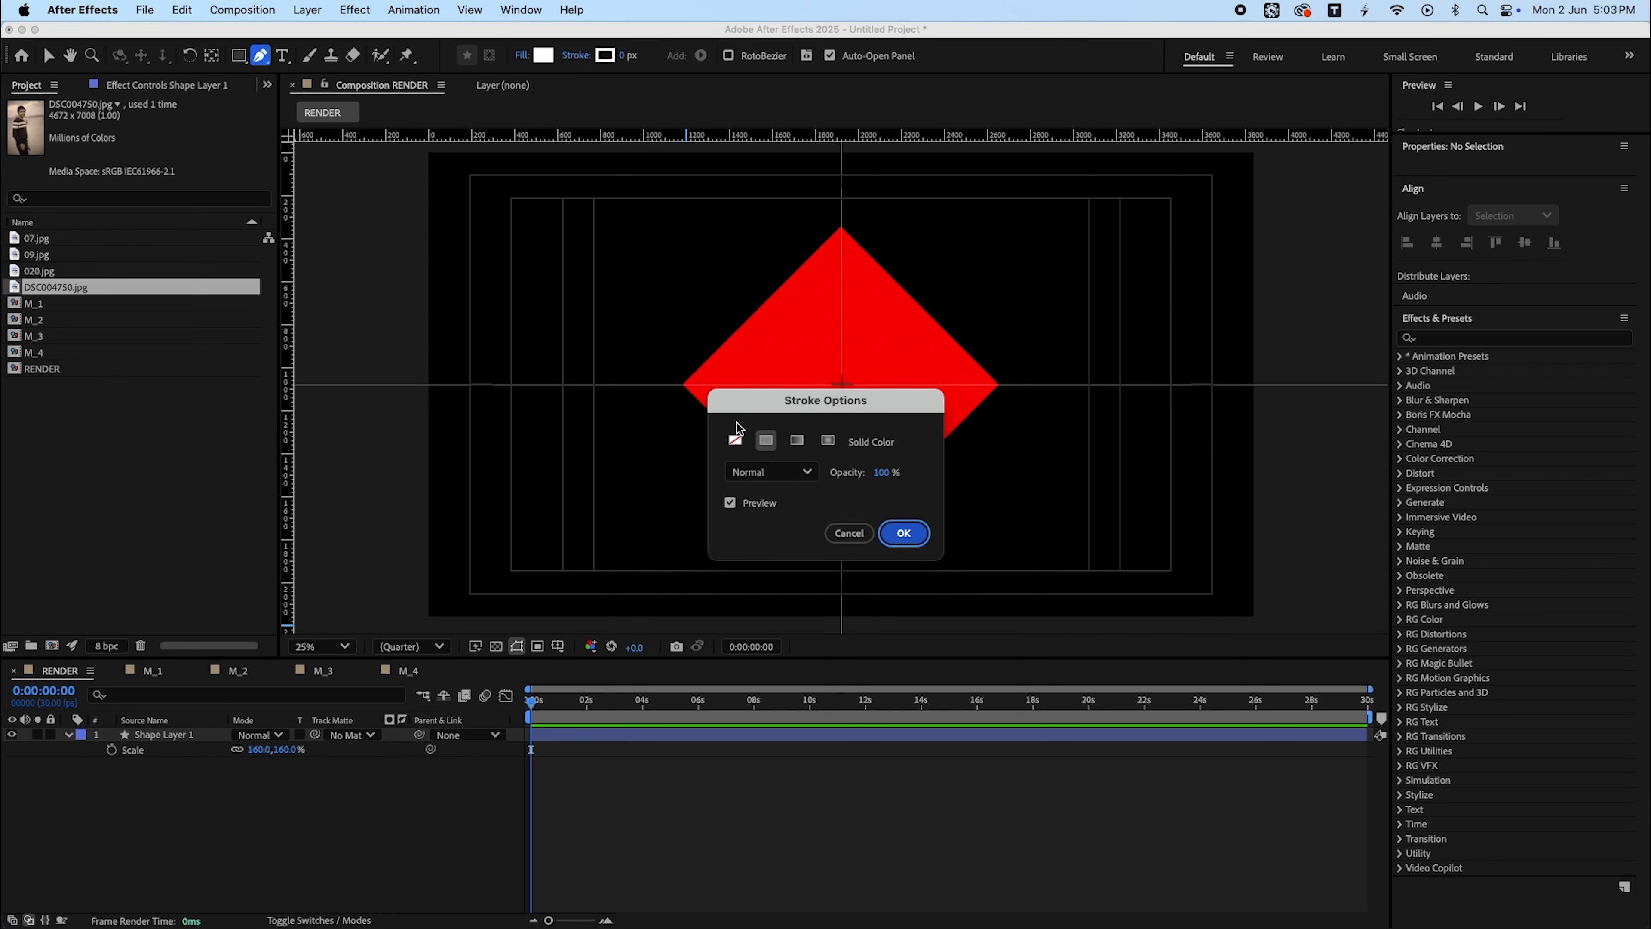
click(736, 440)
key(Return)
- Maximize the composition viewer and place the first Pen point exactly on the diamond's top vertex
key(grave)
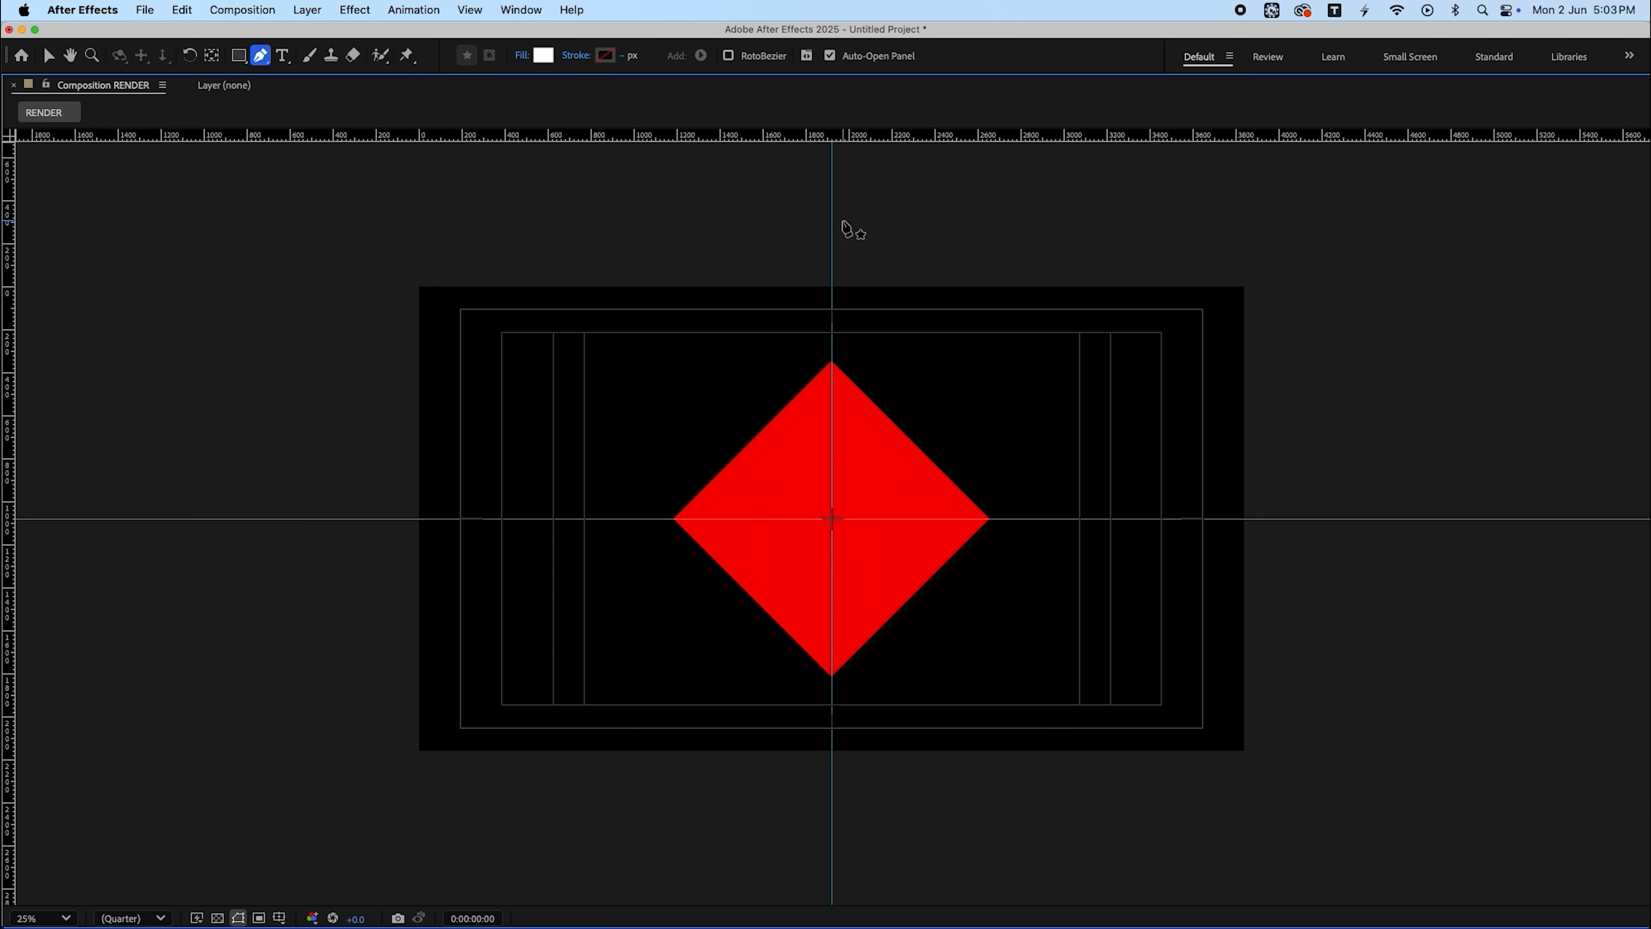
scroll(843, 361, up, 8)
drag(843, 361, 768, 733)
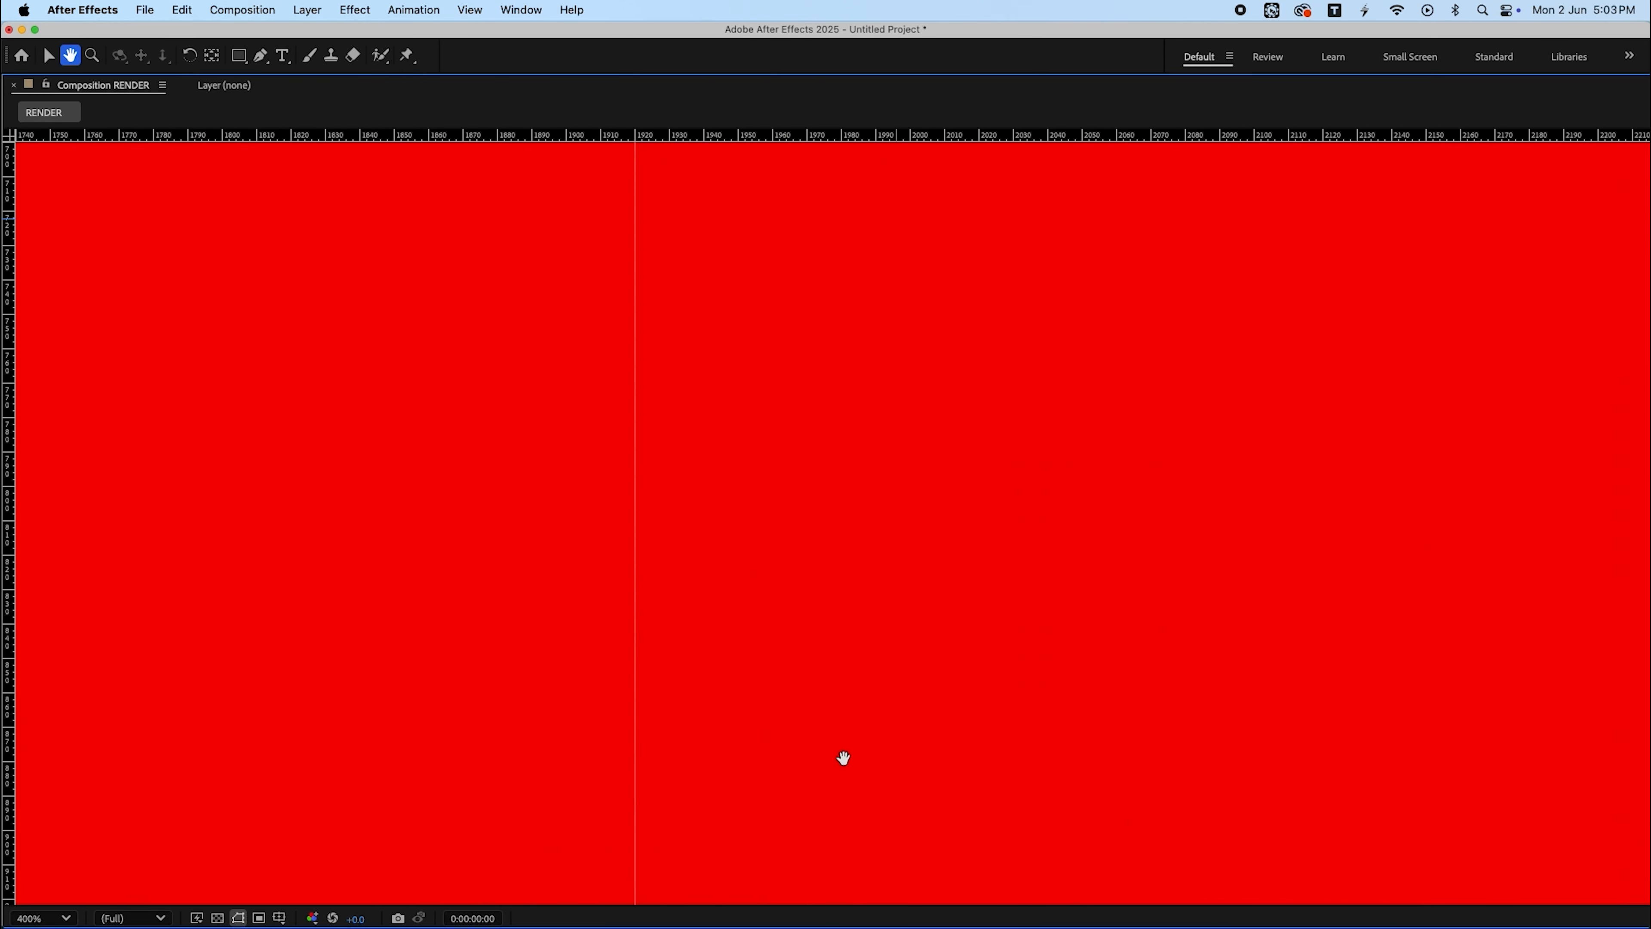
drag(900, 157, 898, 667)
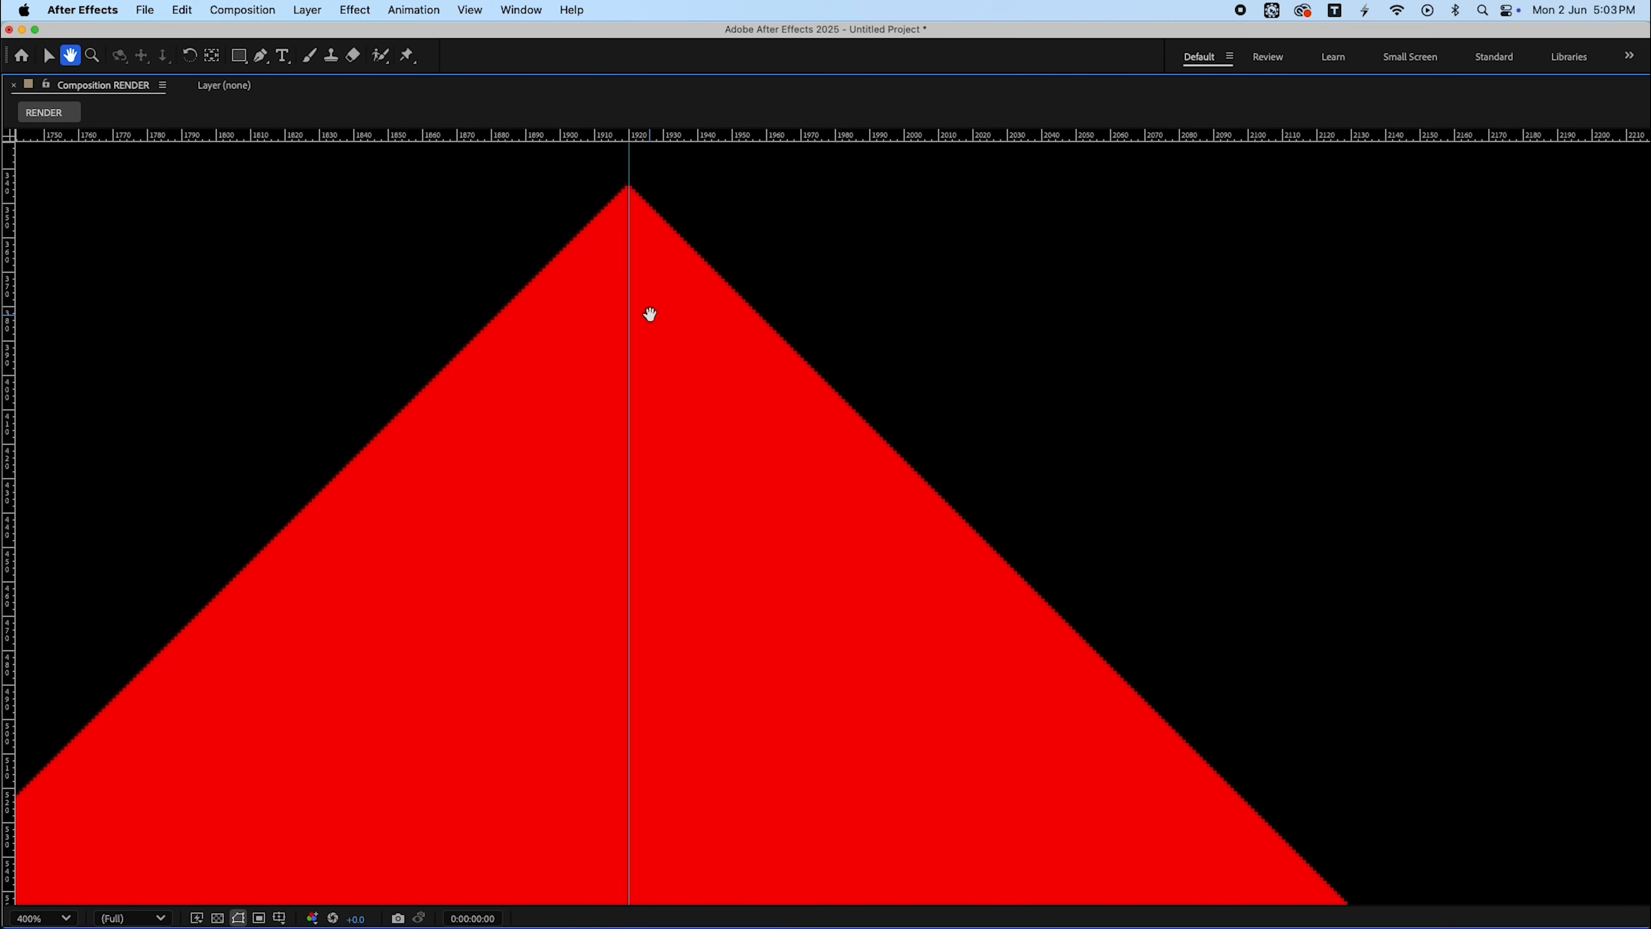
drag(649, 314, 708, 473)
key(period)
drag(556, 319, 803, 506)
key(g)
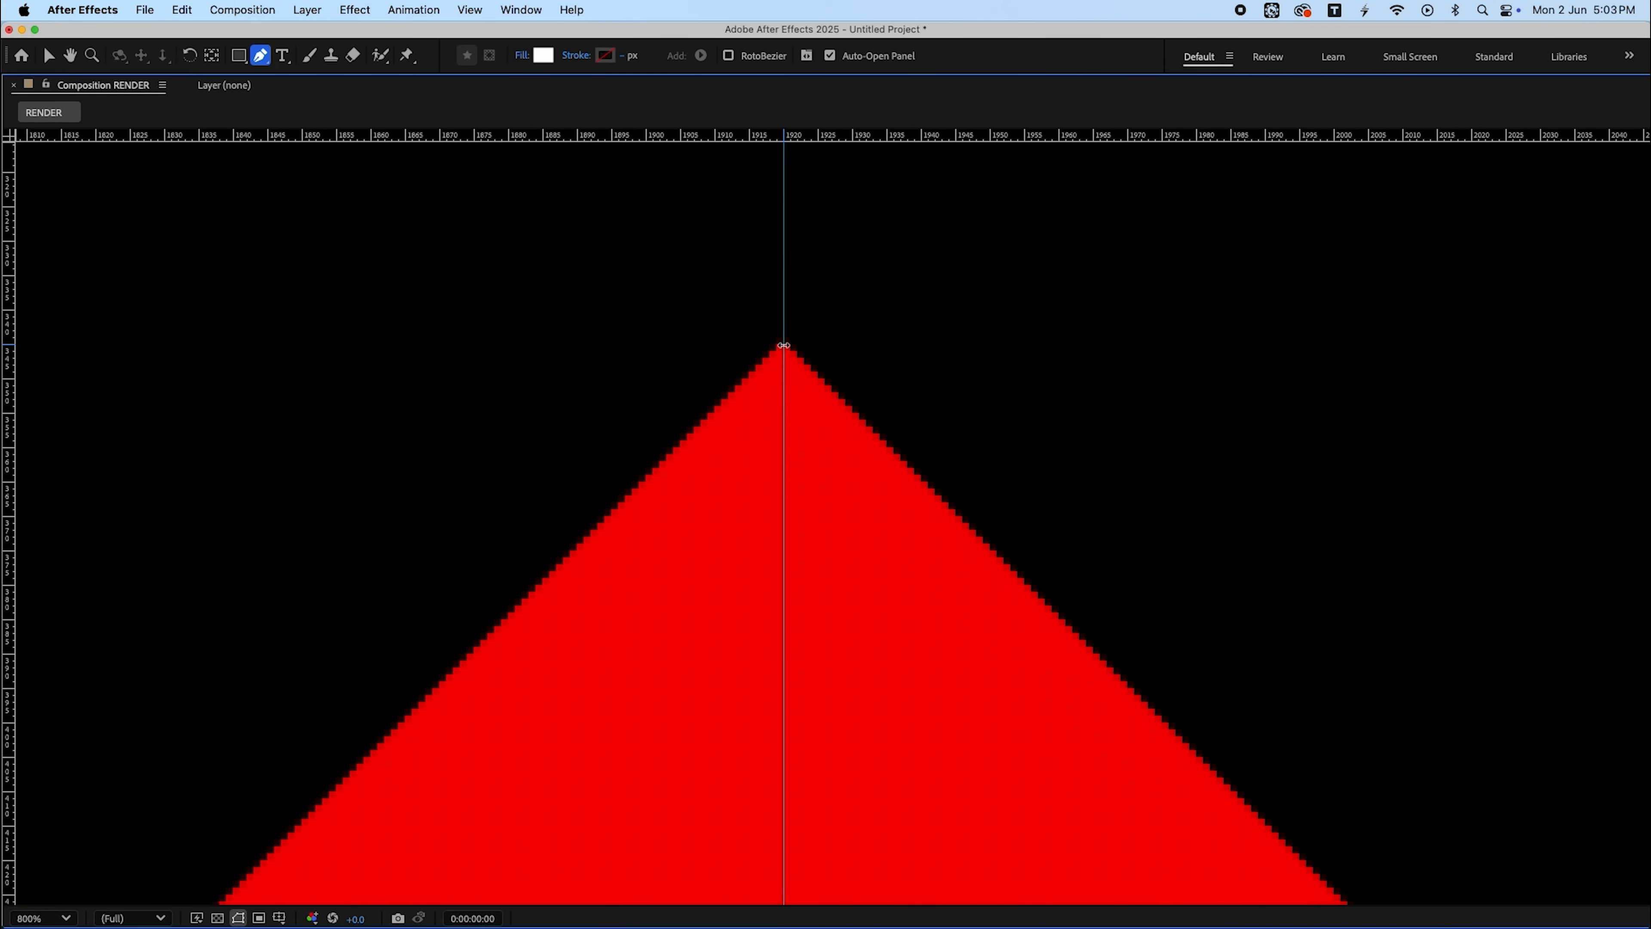
drag(784, 344, 653, 339)
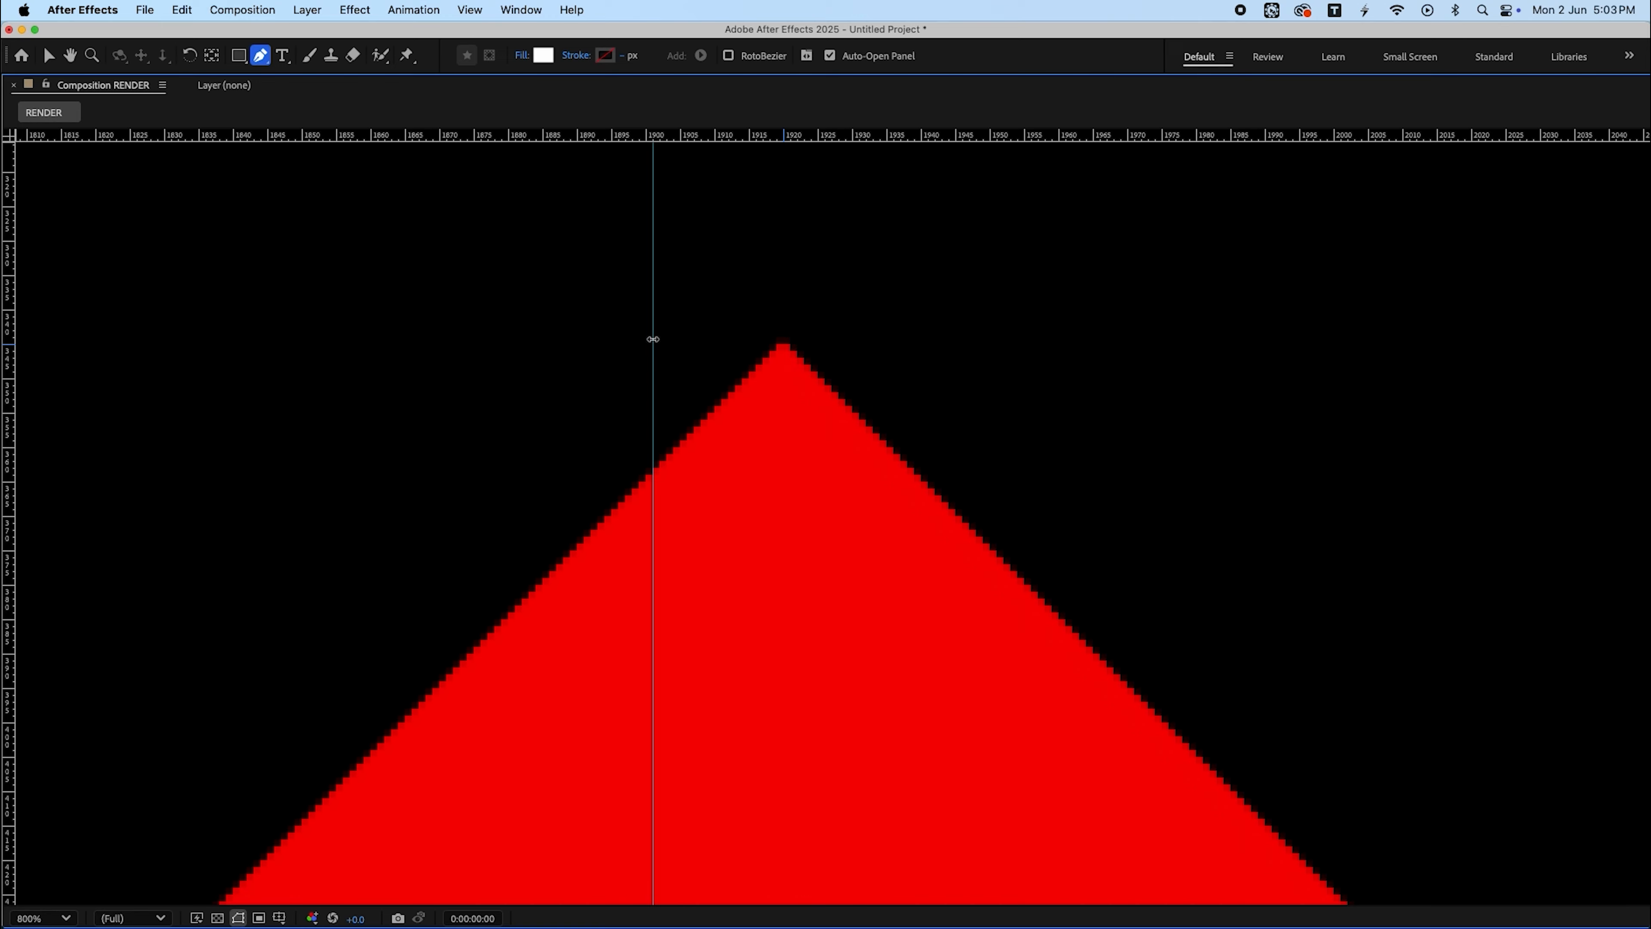
click(782, 344)
drag(659, 365, 782, 378)
key(comma)
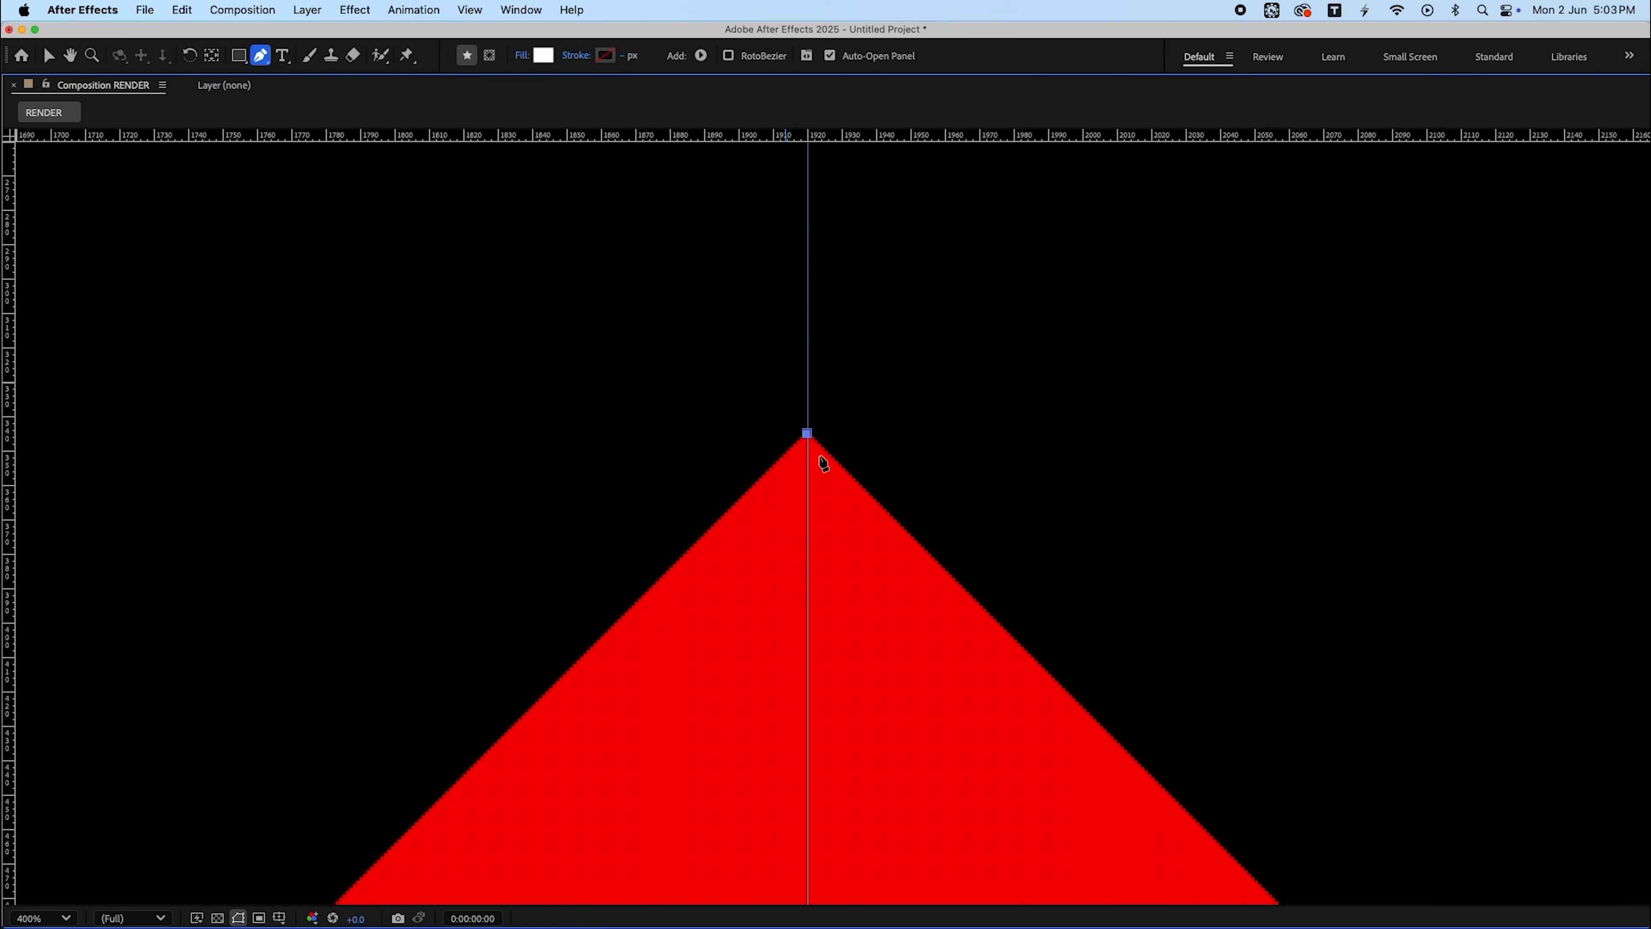
- Add a second Pen point exactly on the diamond's right vertex
drag(1072, 728, 468, 23)
key(comma)
key(comma)
drag(935, 585, 617, 39)
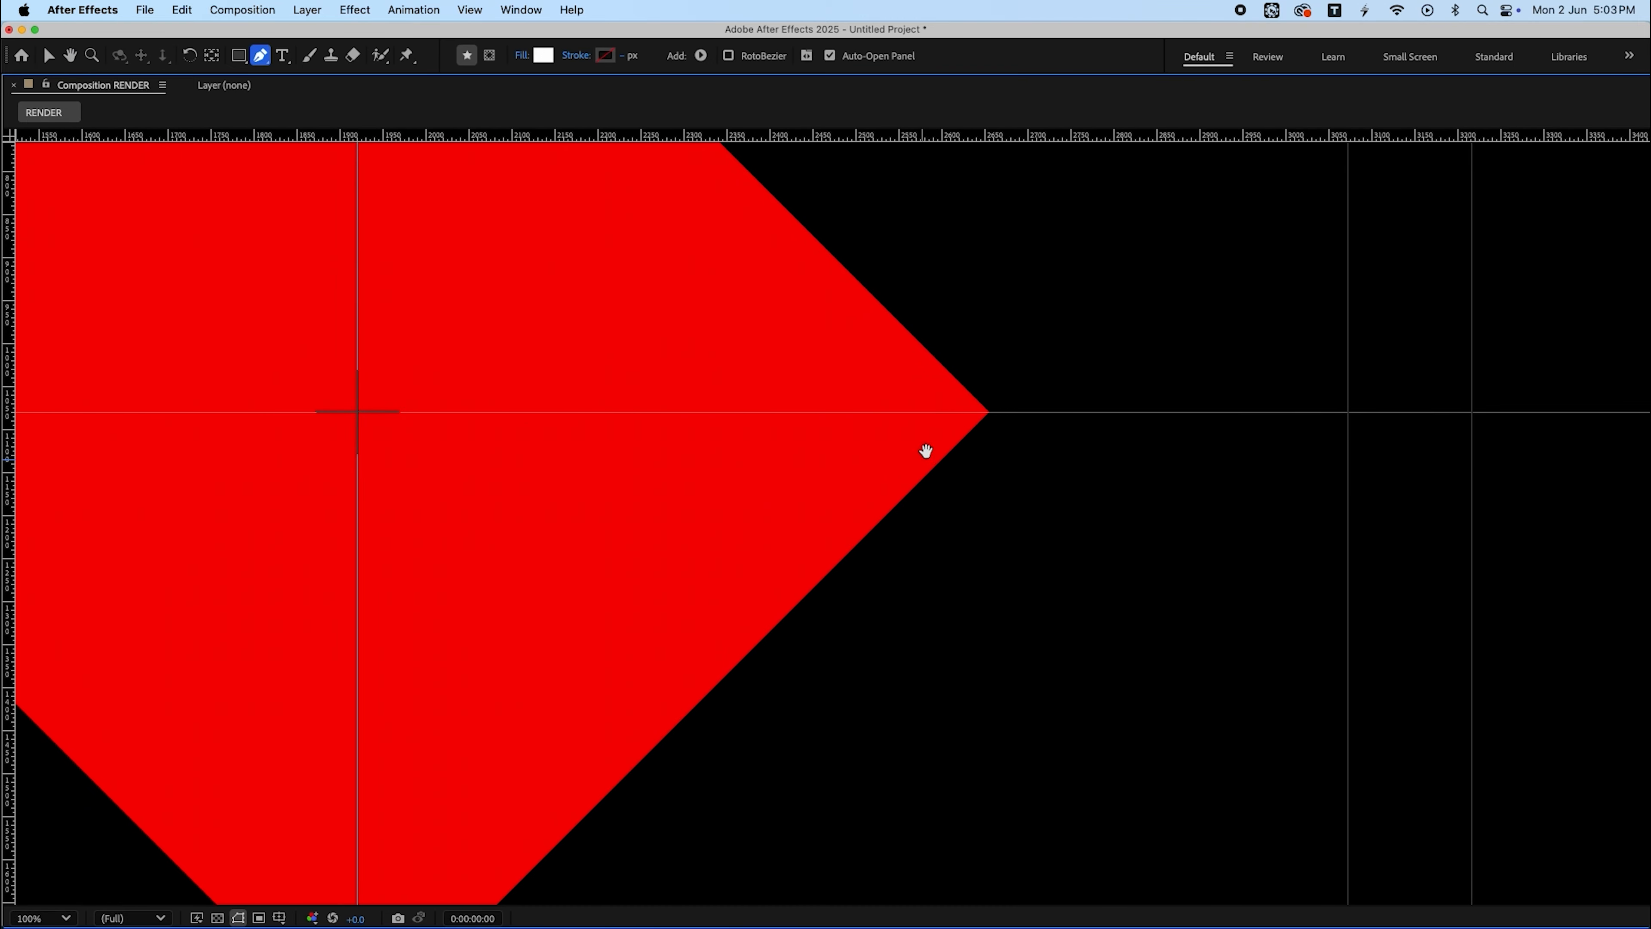
key(super+semicolon)
key(super+semicolon)
key(g)
key(period)
key(period)
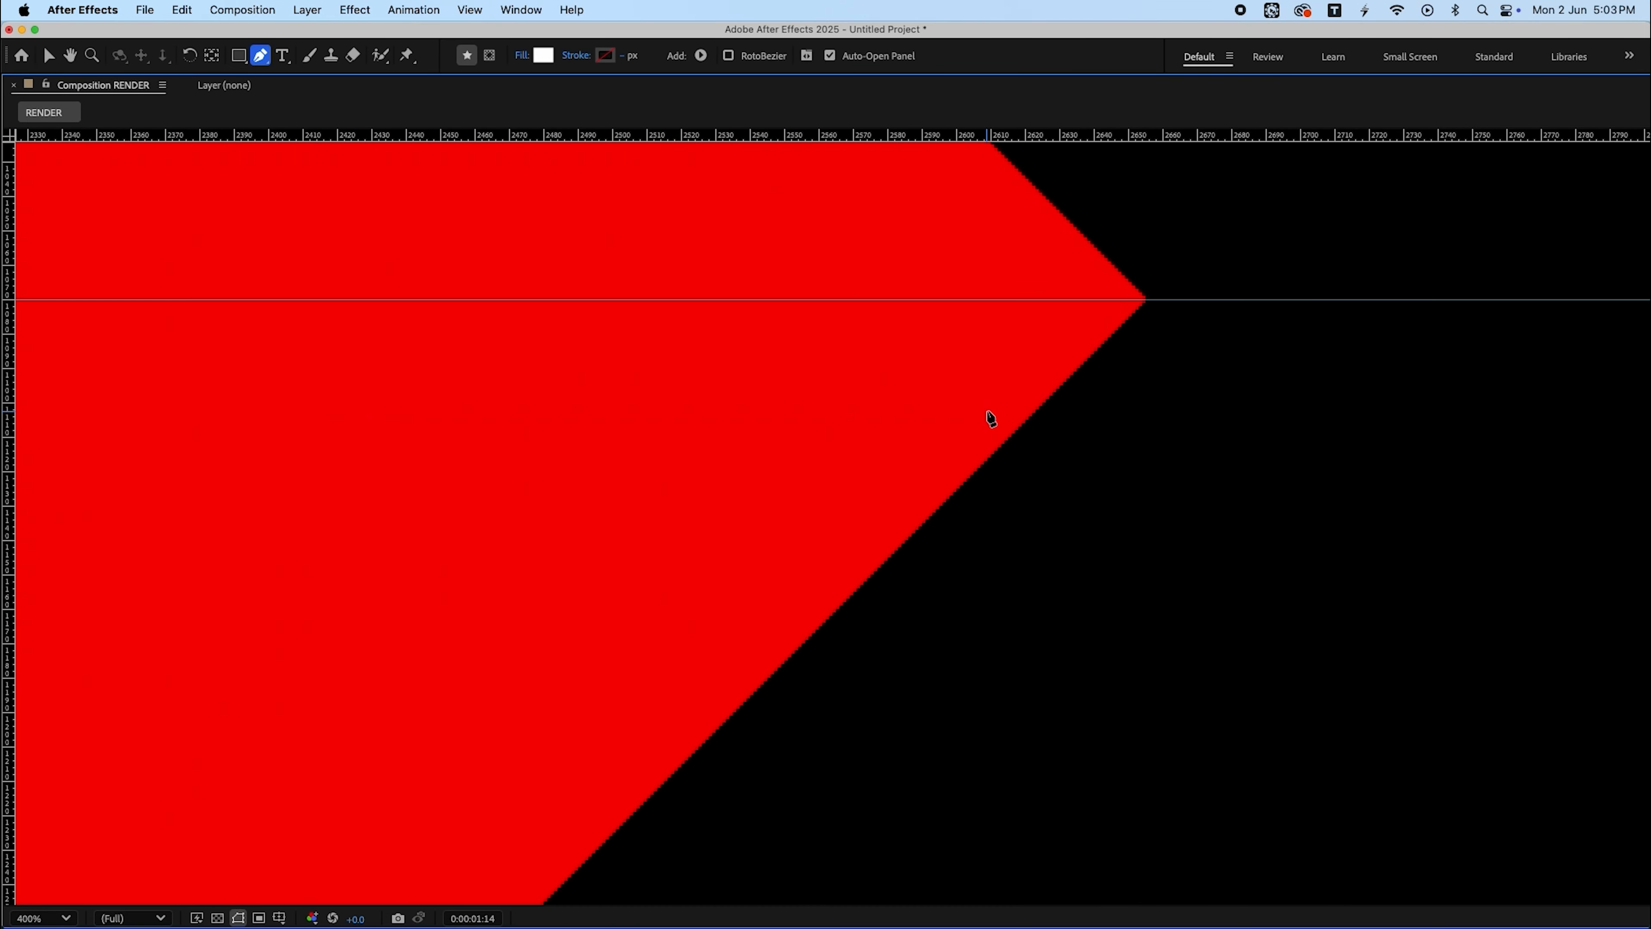
key(period)
key(period)
key(period)
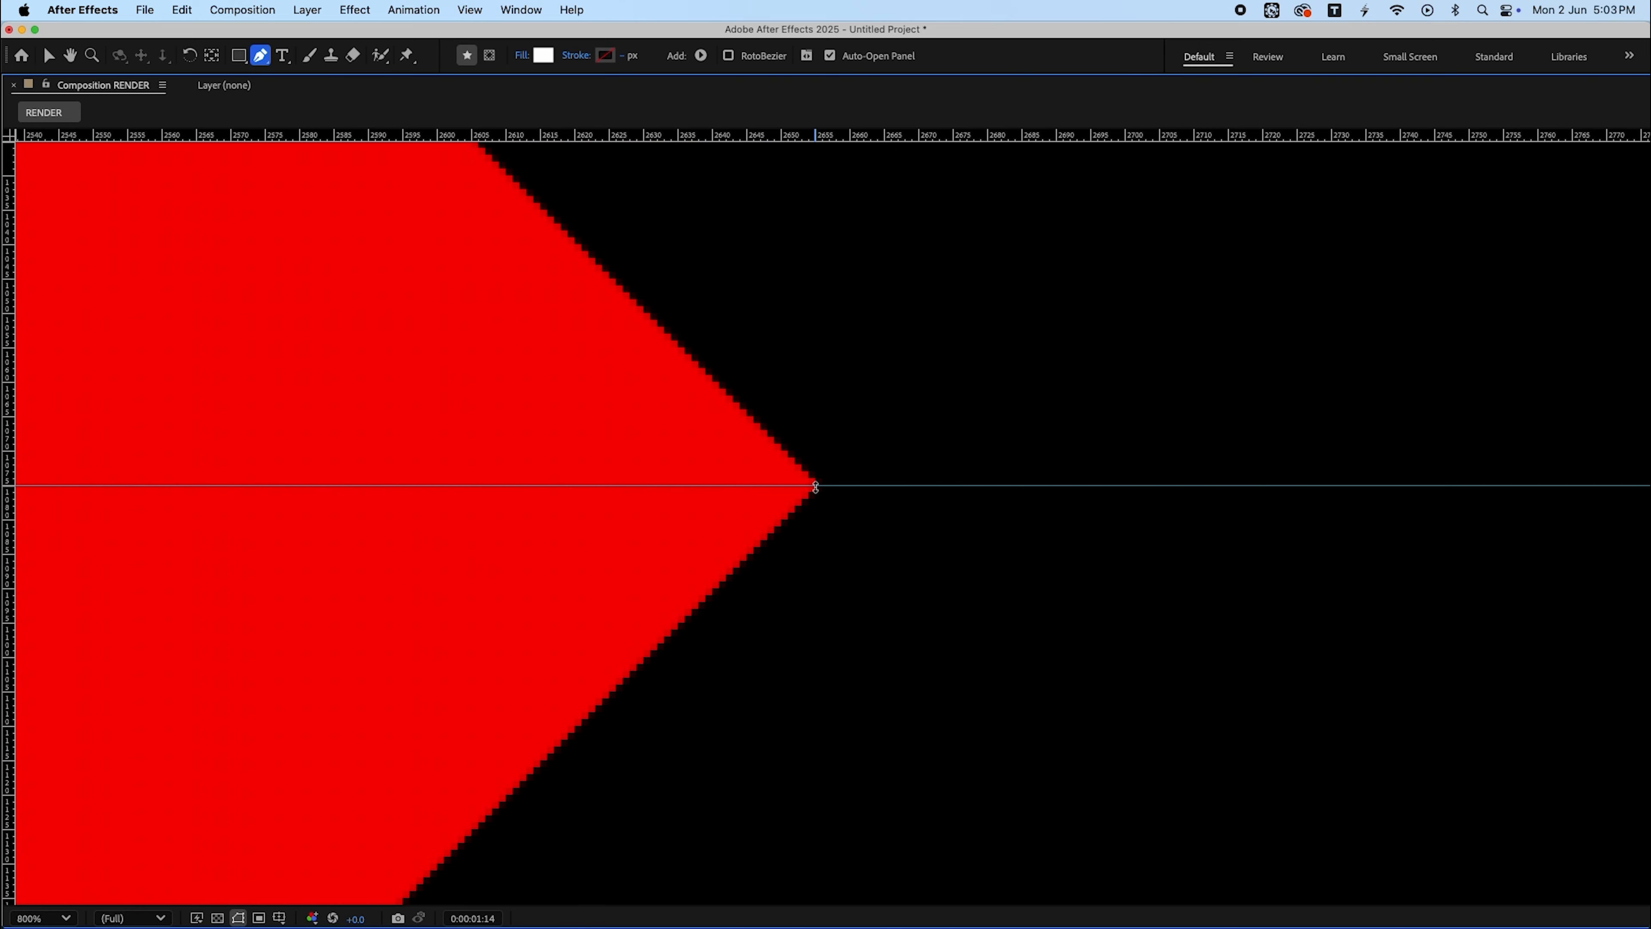
drag(815, 486, 814, 464)
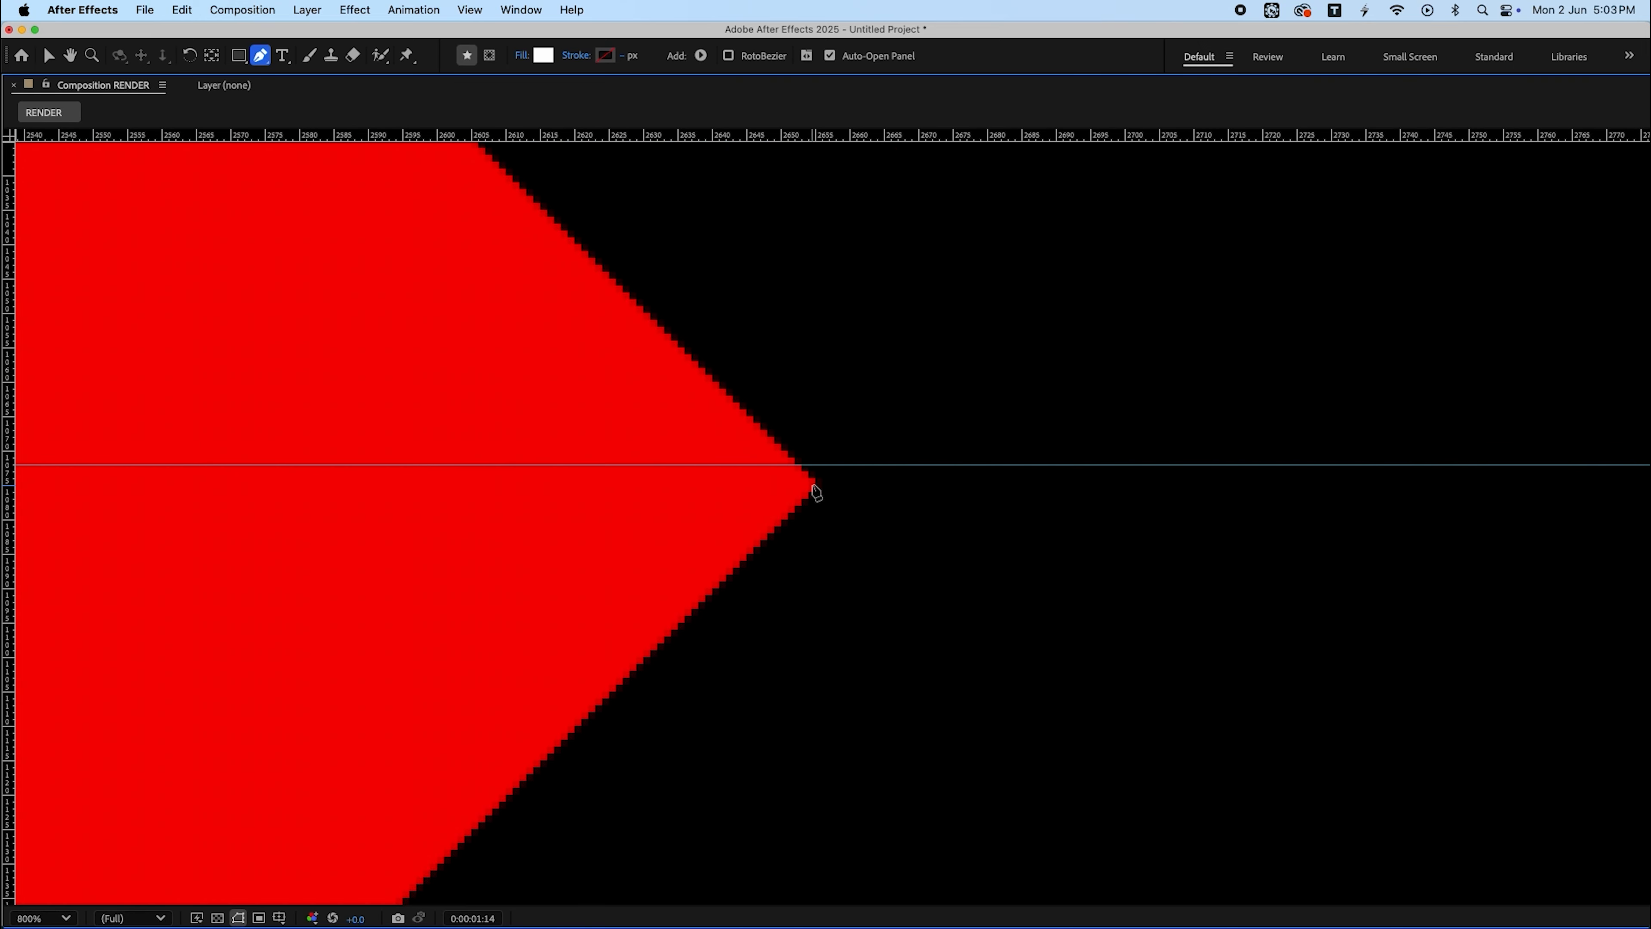
click(813, 483)
drag(838, 467, 837, 484)
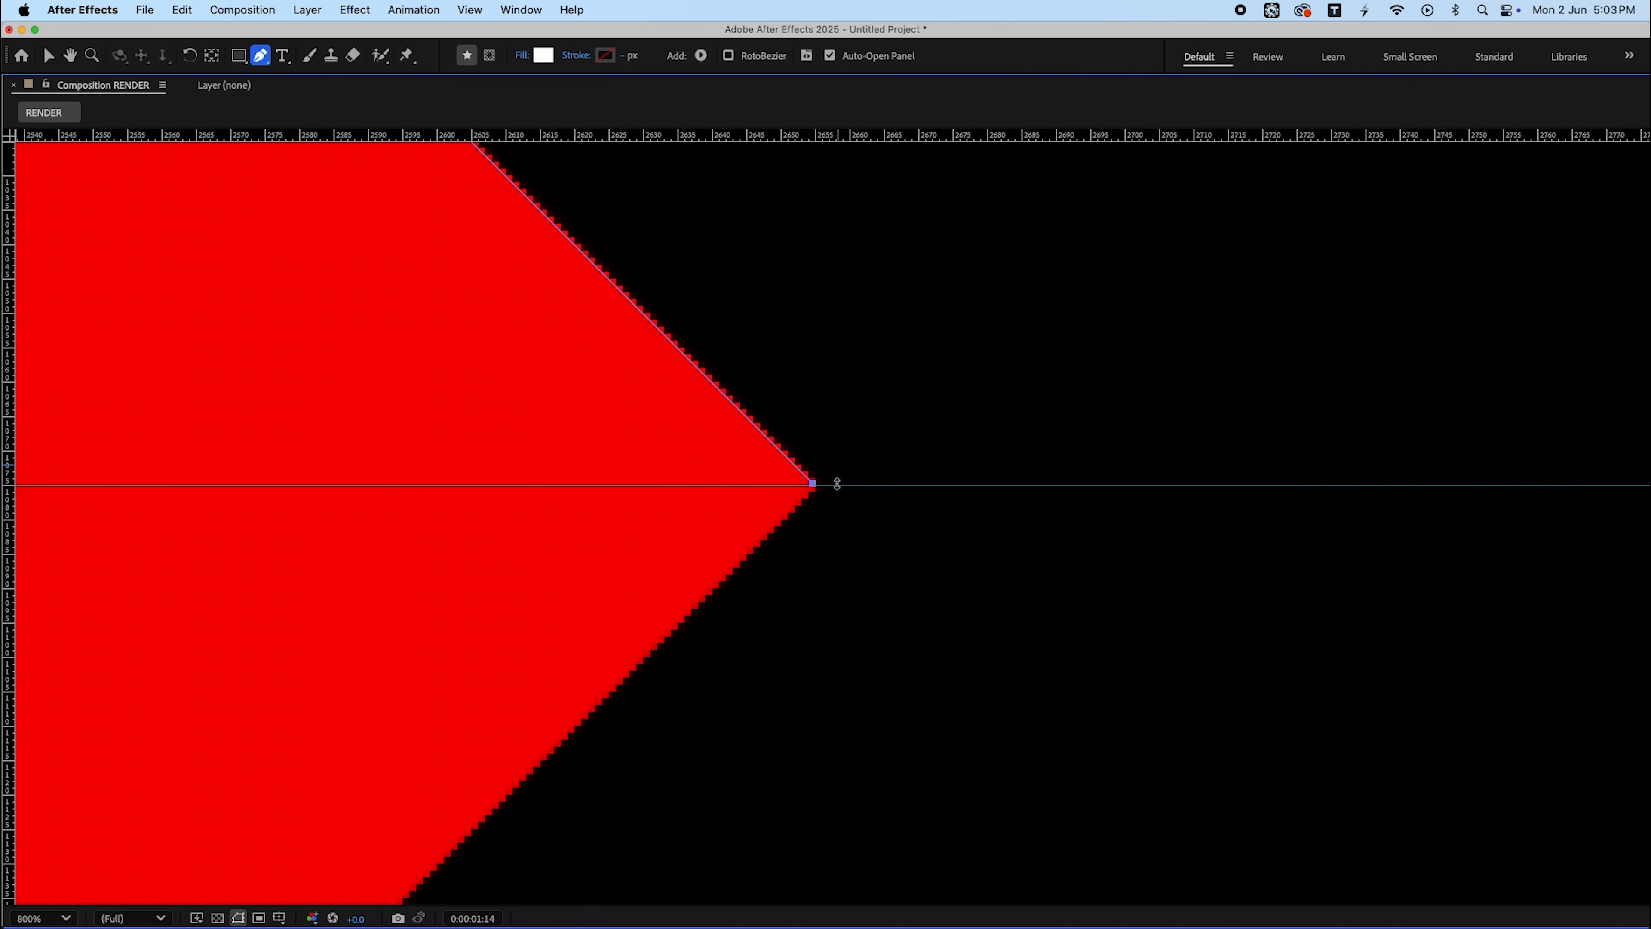
- Add a third point at the diamond's centre to form a white triangle, then restore the panel layout
scroll(936, 537, down, 7)
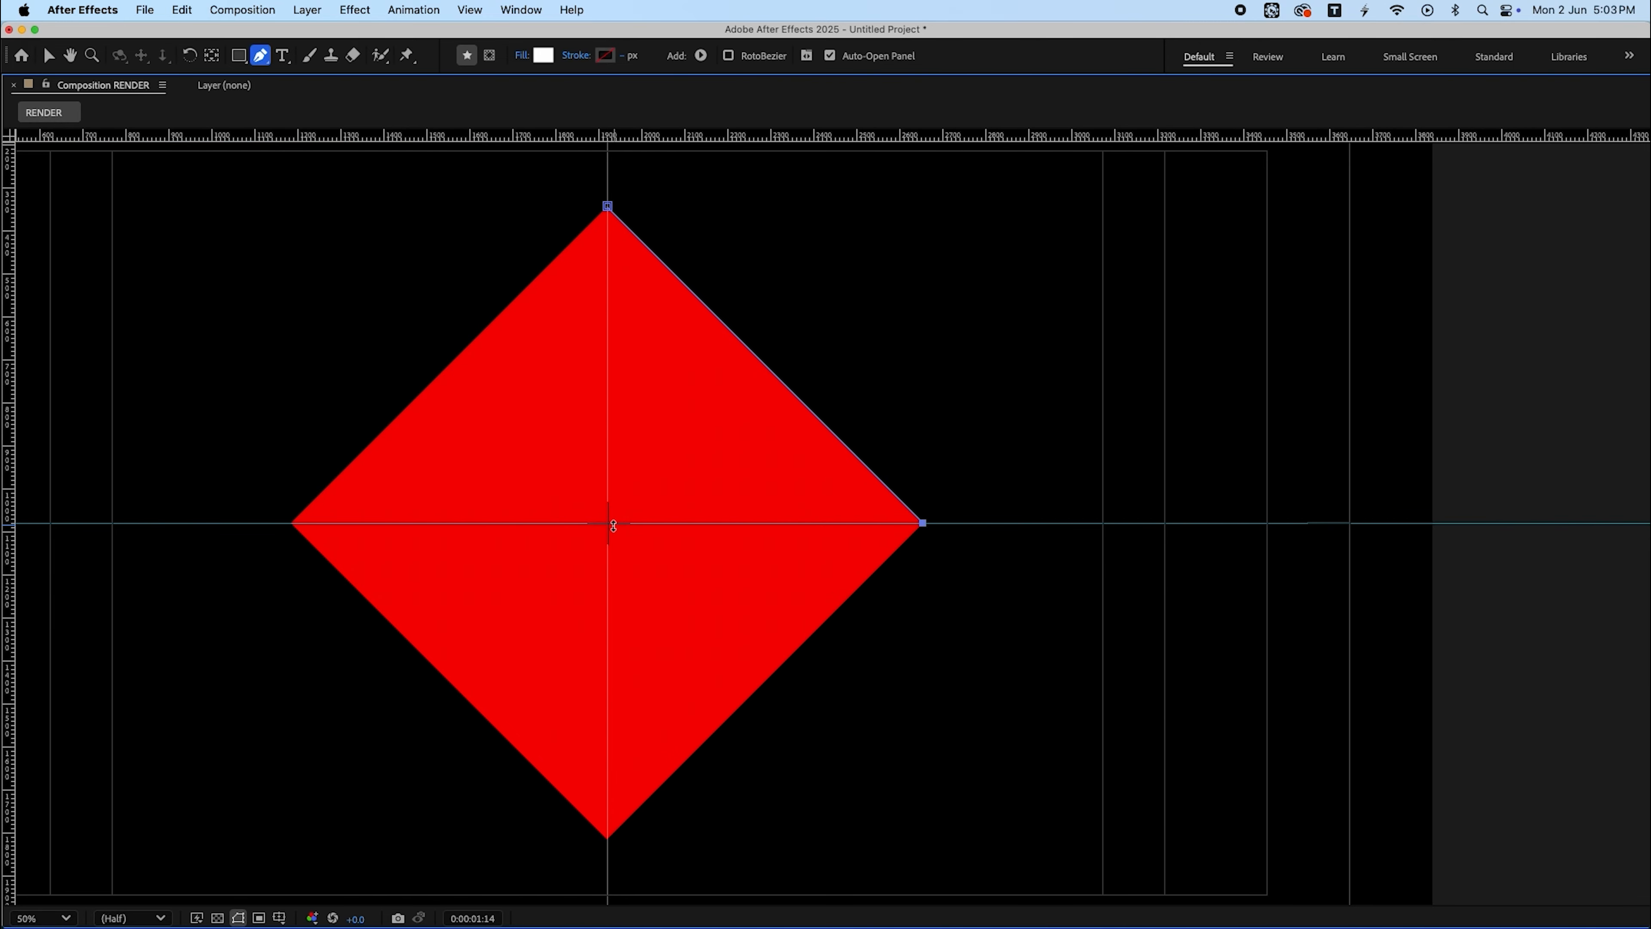
scroll(605, 523, up, 7)
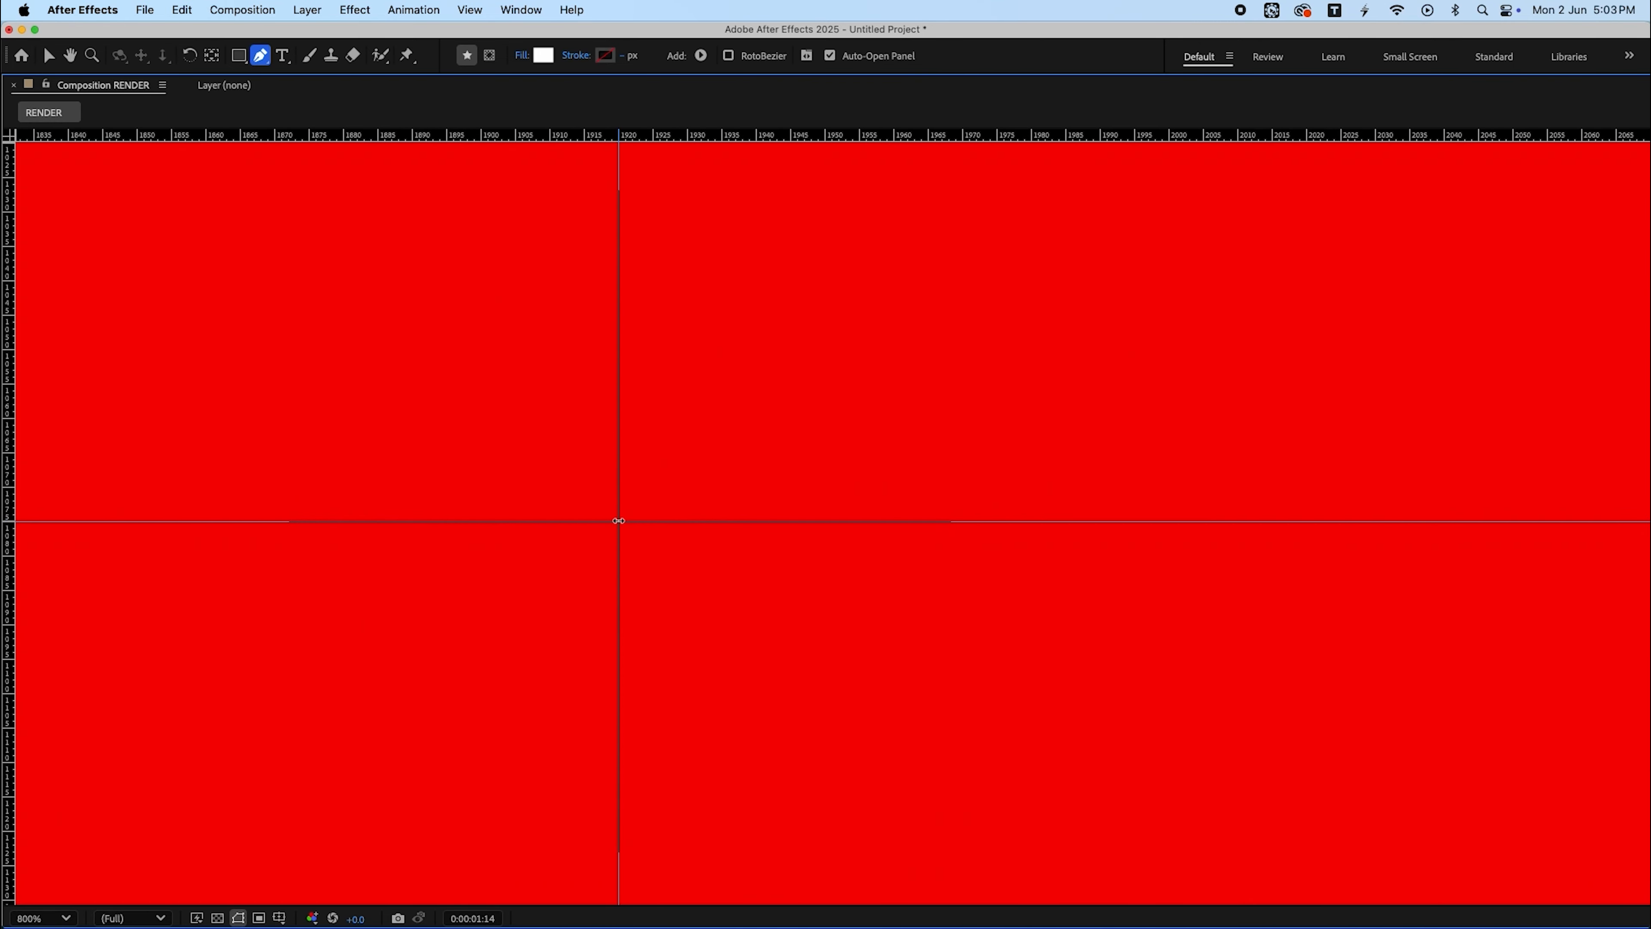
drag(613, 520, 619, 506)
click(618, 518)
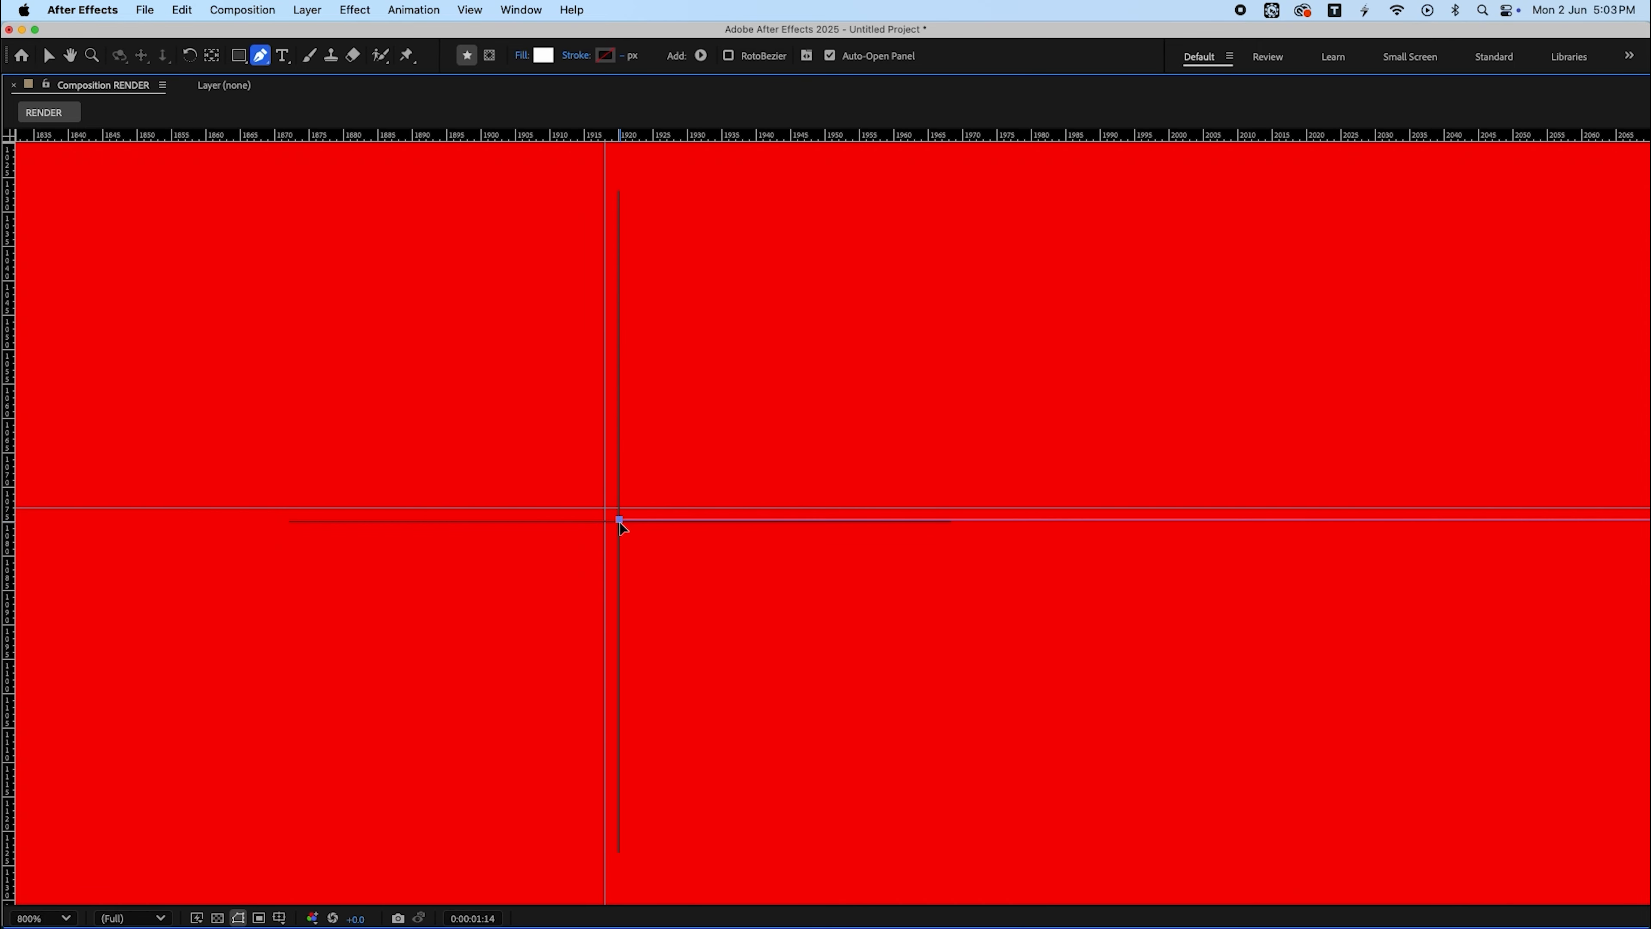
click(618, 519)
scroll(637, 540, down, 7)
scroll(637, 538, up, 2)
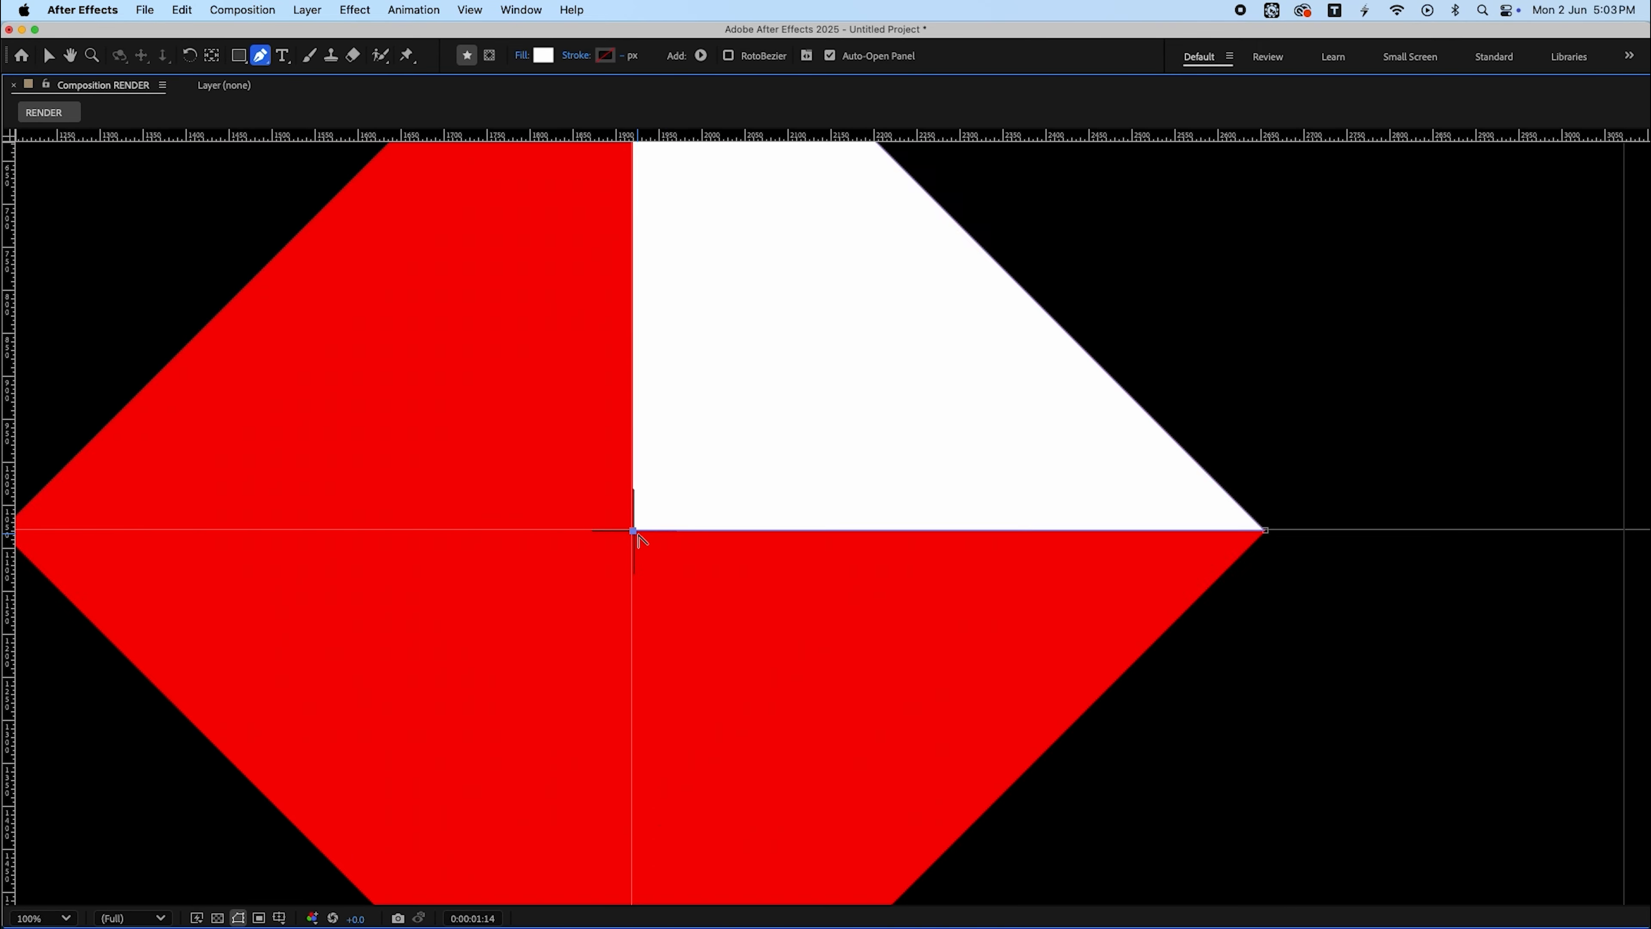
scroll(638, 539, up, 5)
mouse_move(581, 499)
mouse_down()
mouse_move(596, 501)
mouse_move(574, 505)
mouse_up()
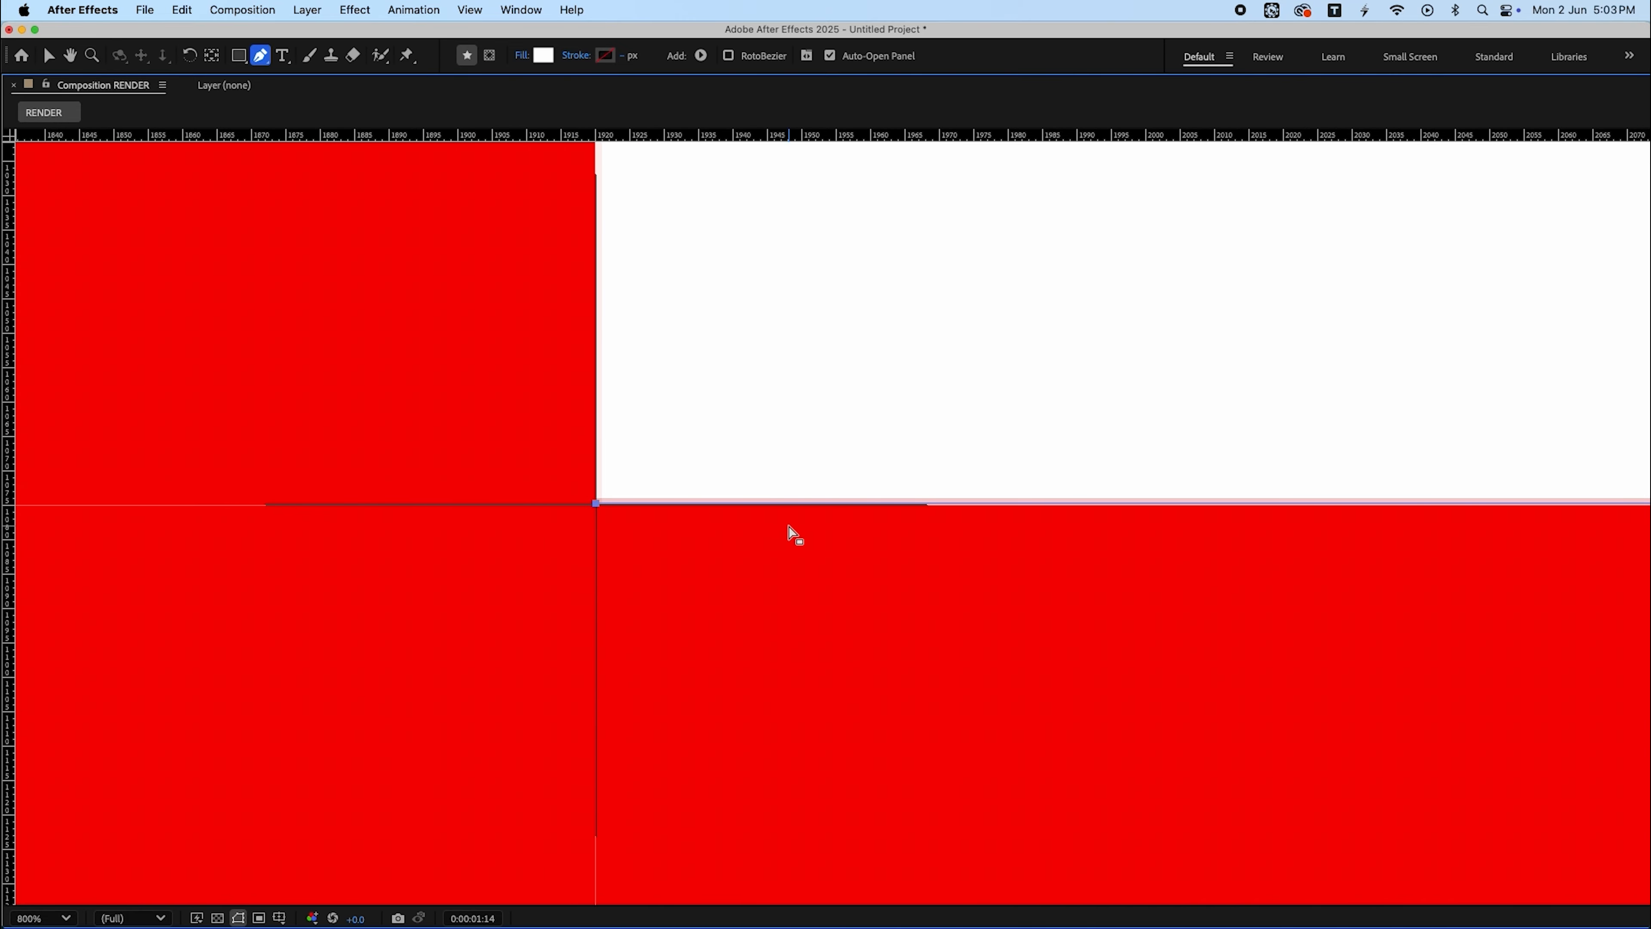
scroll(794, 534, down, 8)
key(grave)
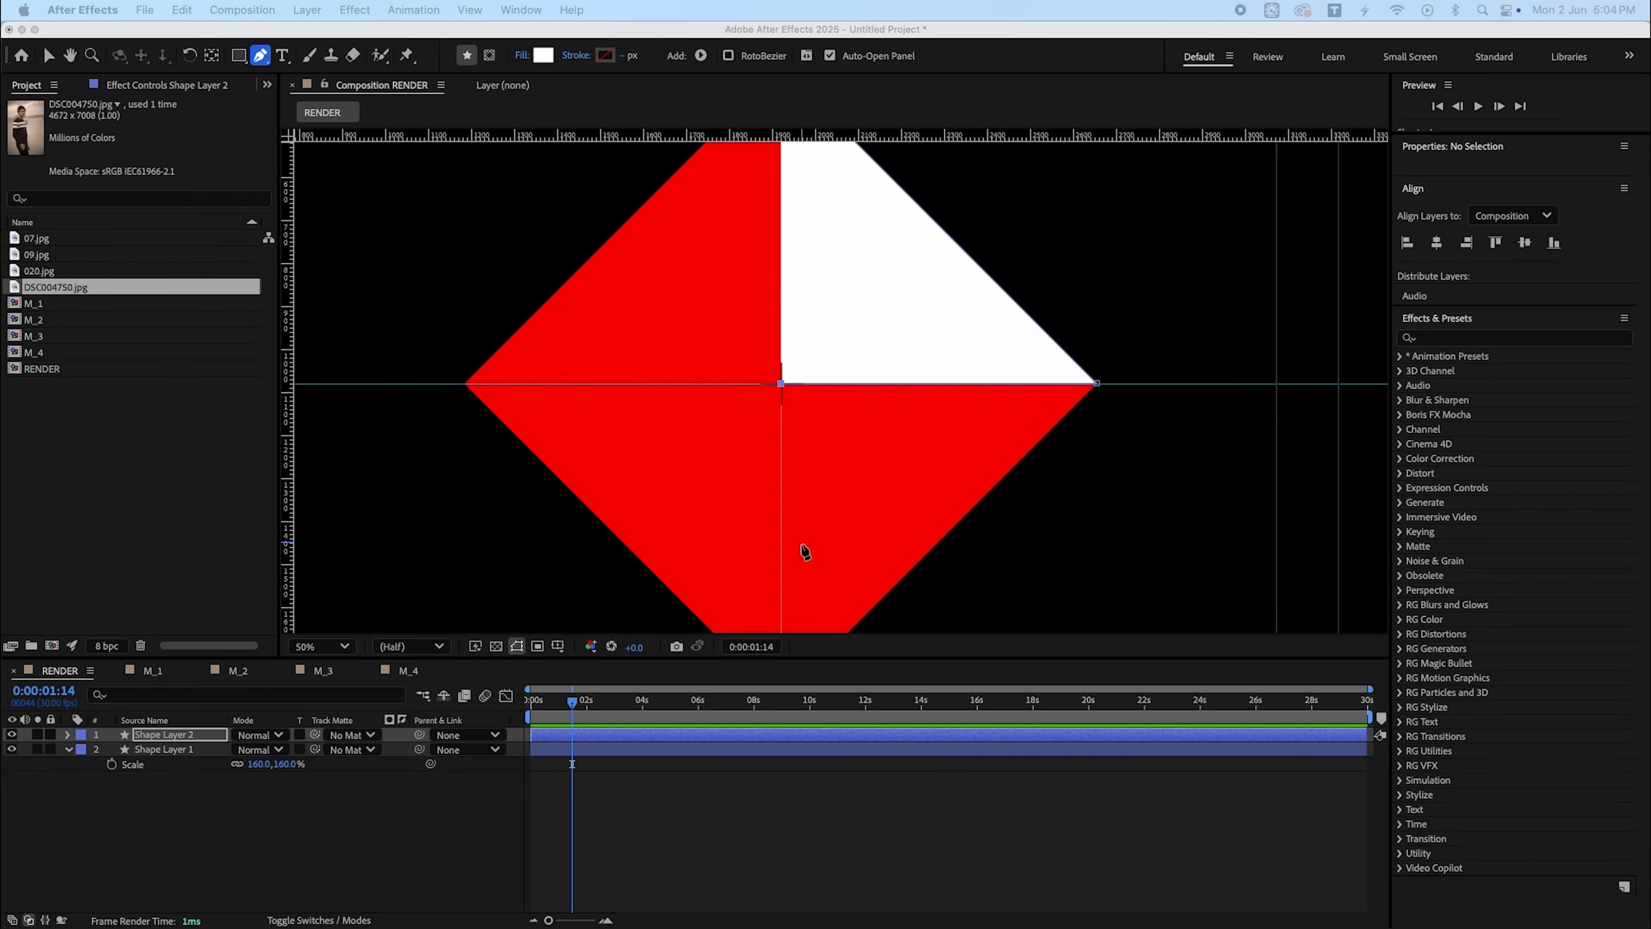
- Rename the red diamond shape layer as base
click(184, 753)
key(Return)
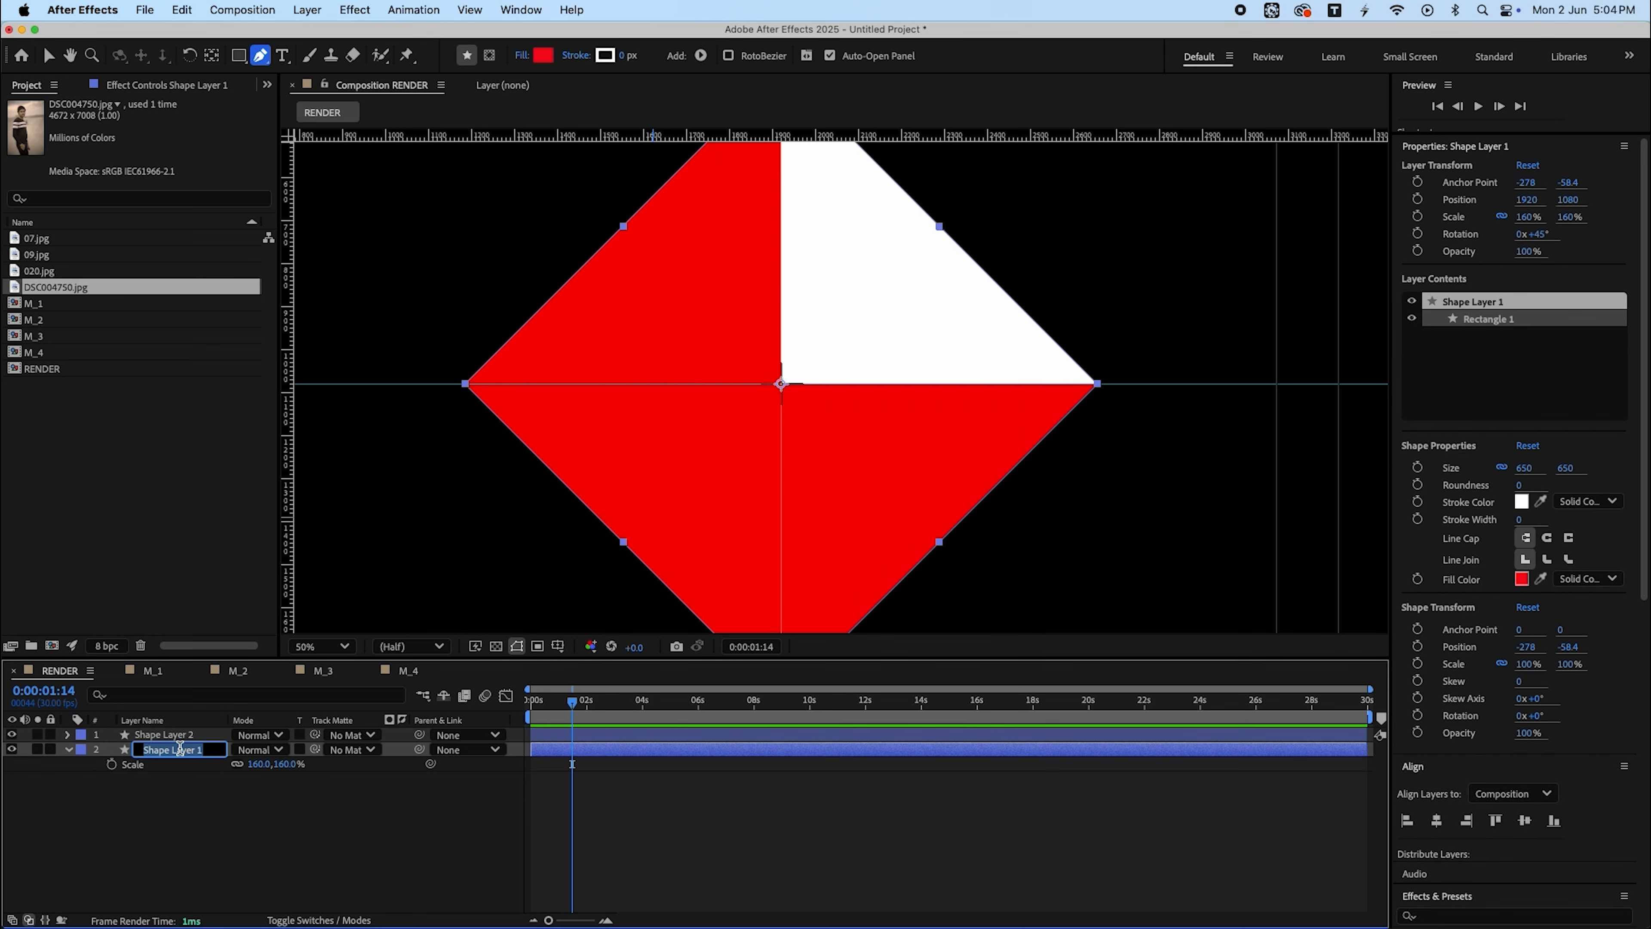
text(base)
key(Return)
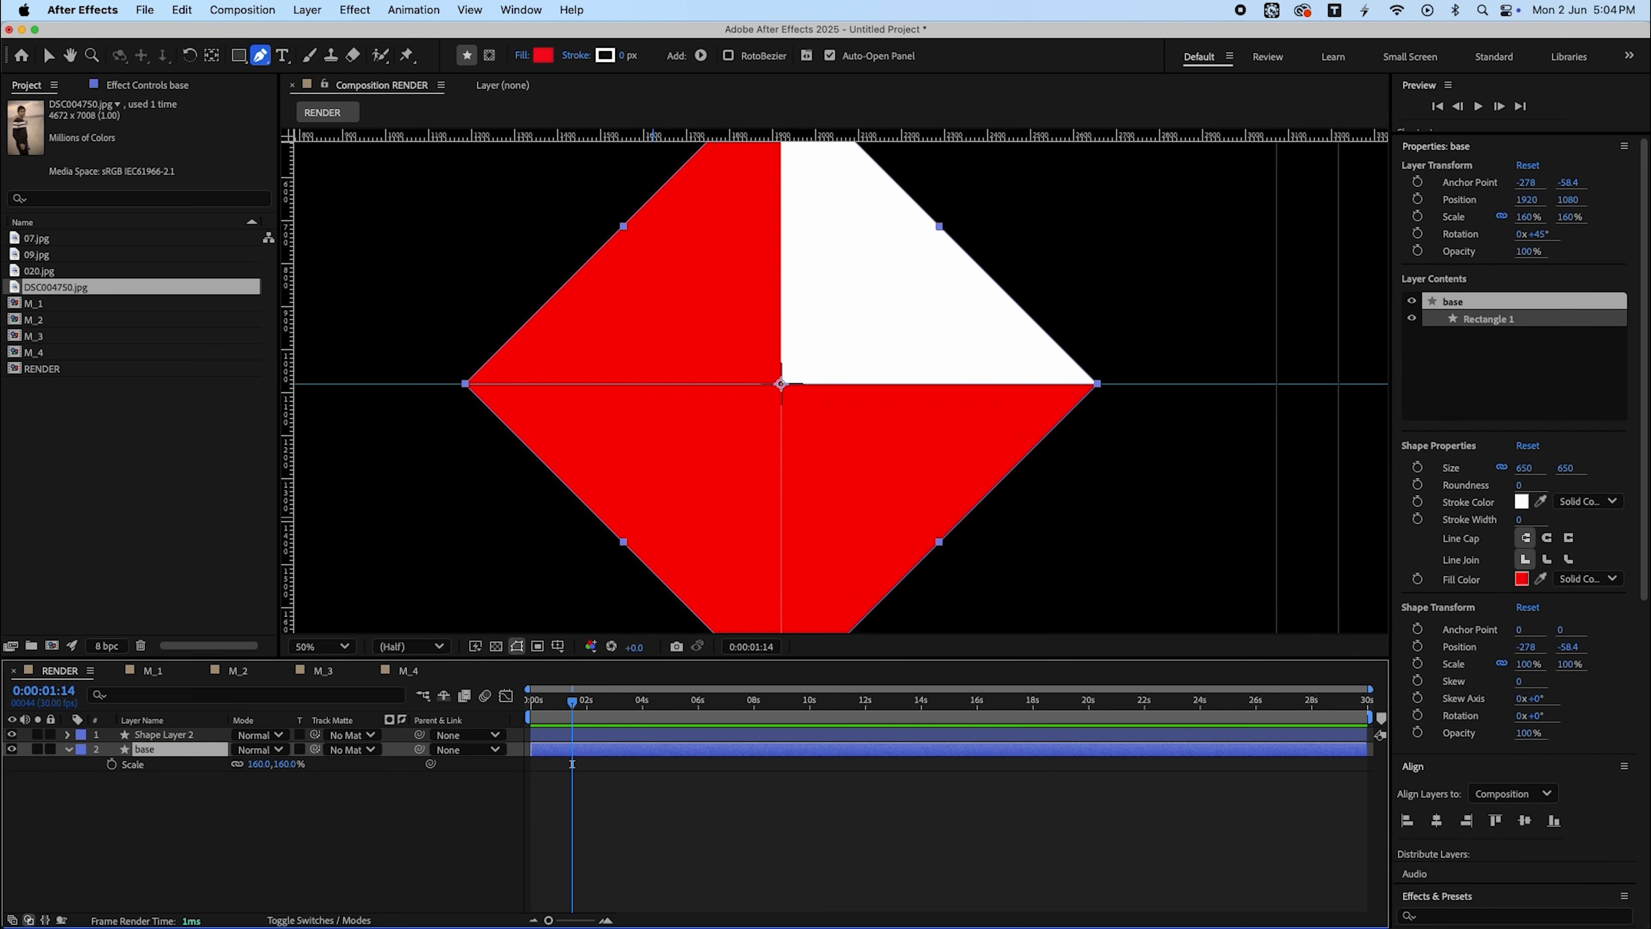
- Rename the new white shape layer as traingle
click(188, 738)
key(Return)
text(tra)
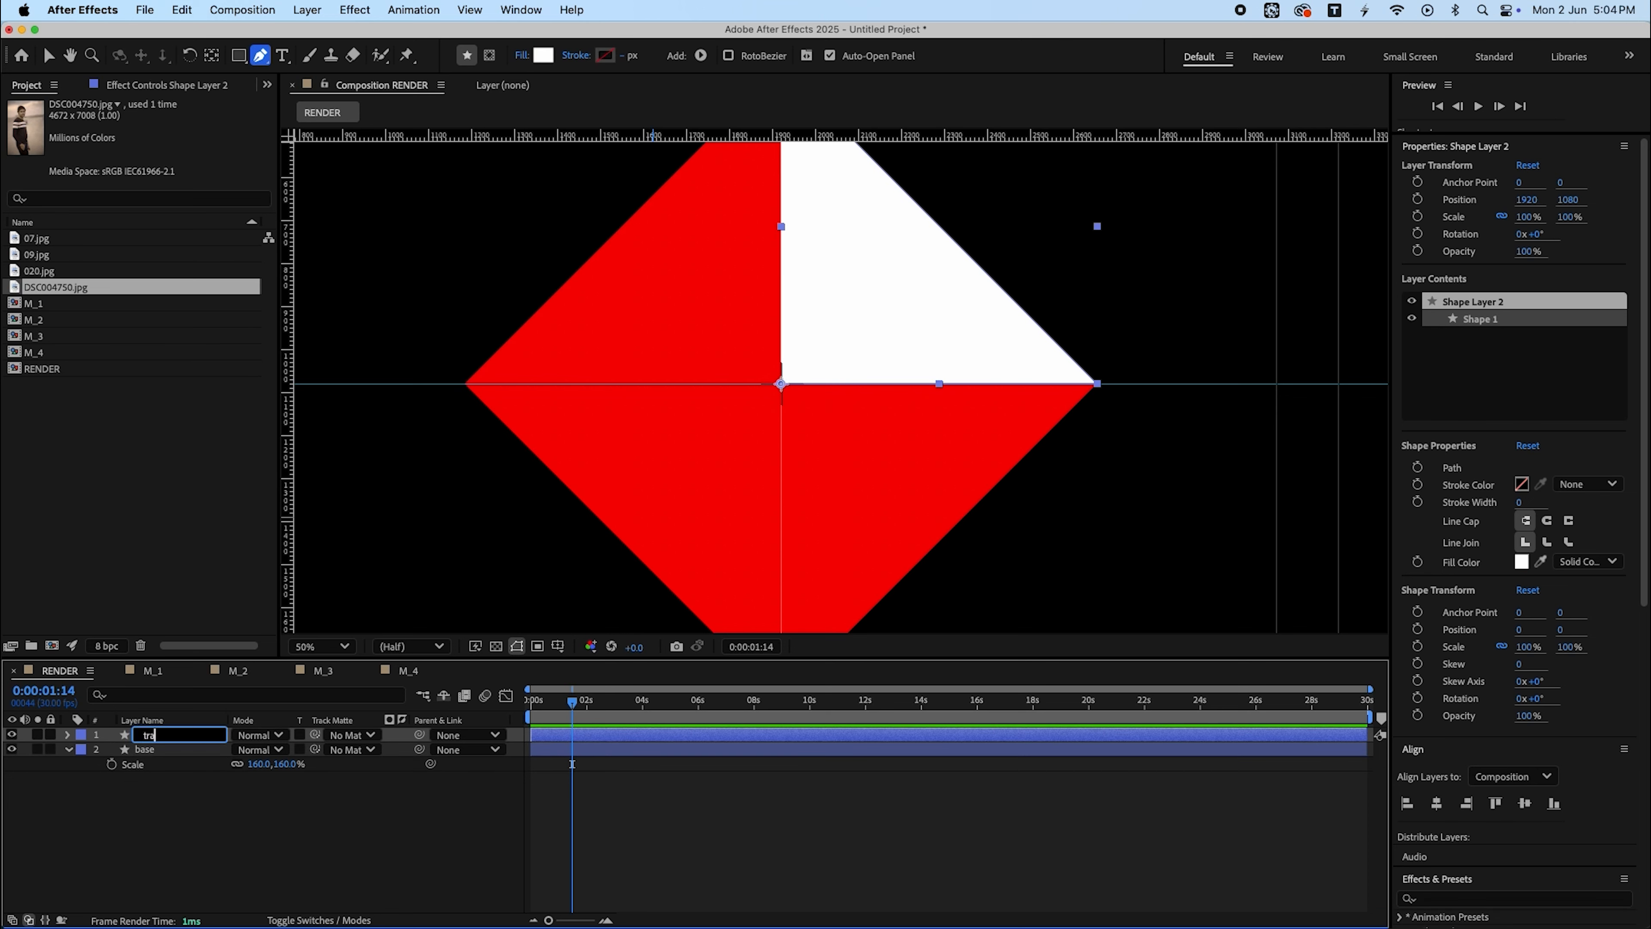
text(ingle)
key(Return)
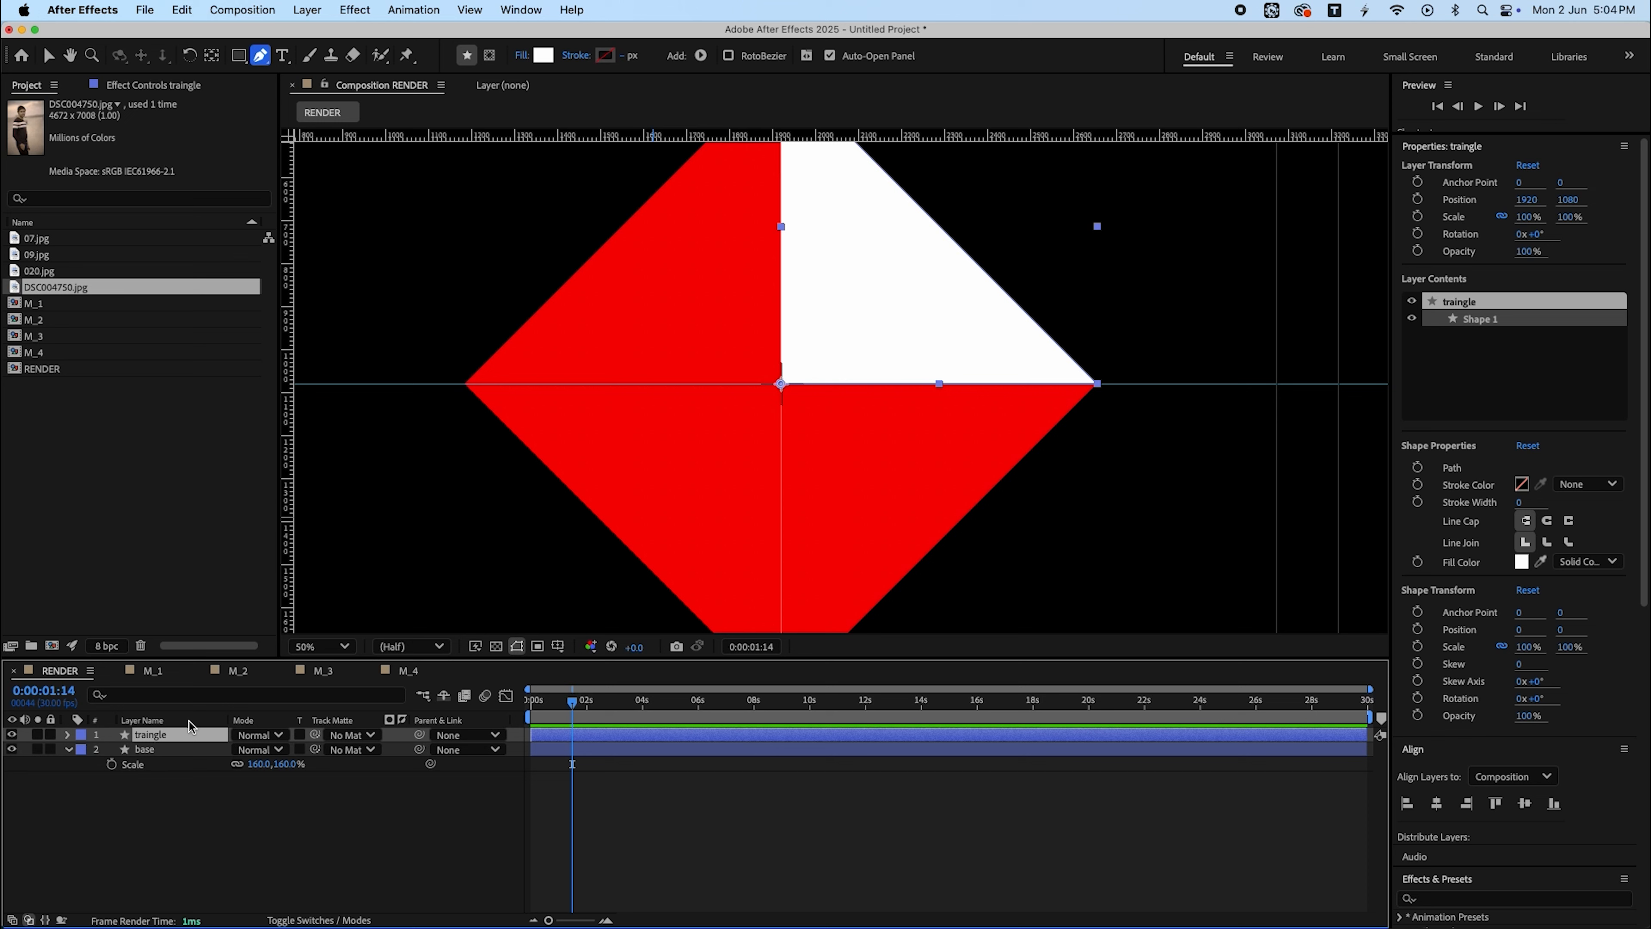
- Hide the base layer and collapse the open layer properties
click(12, 749)
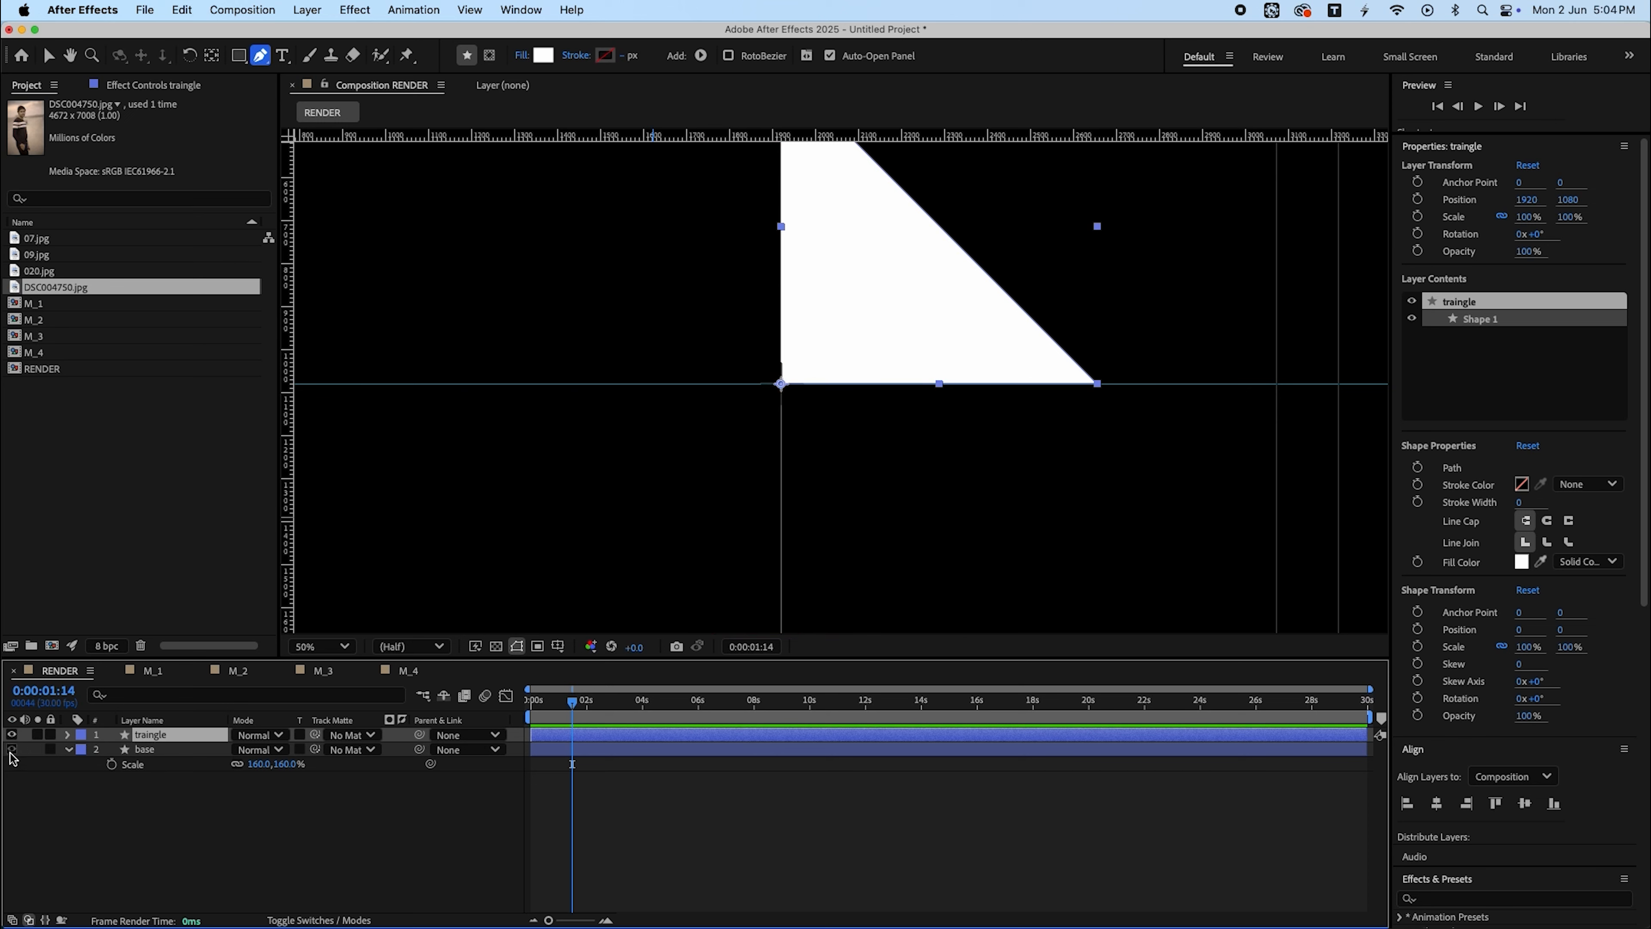
click(332, 829)
key(u)
- Duplicate the traingle layer twice, setting the first copy's rotation to 90°
click(175, 736)
key(super+d)
key(r)
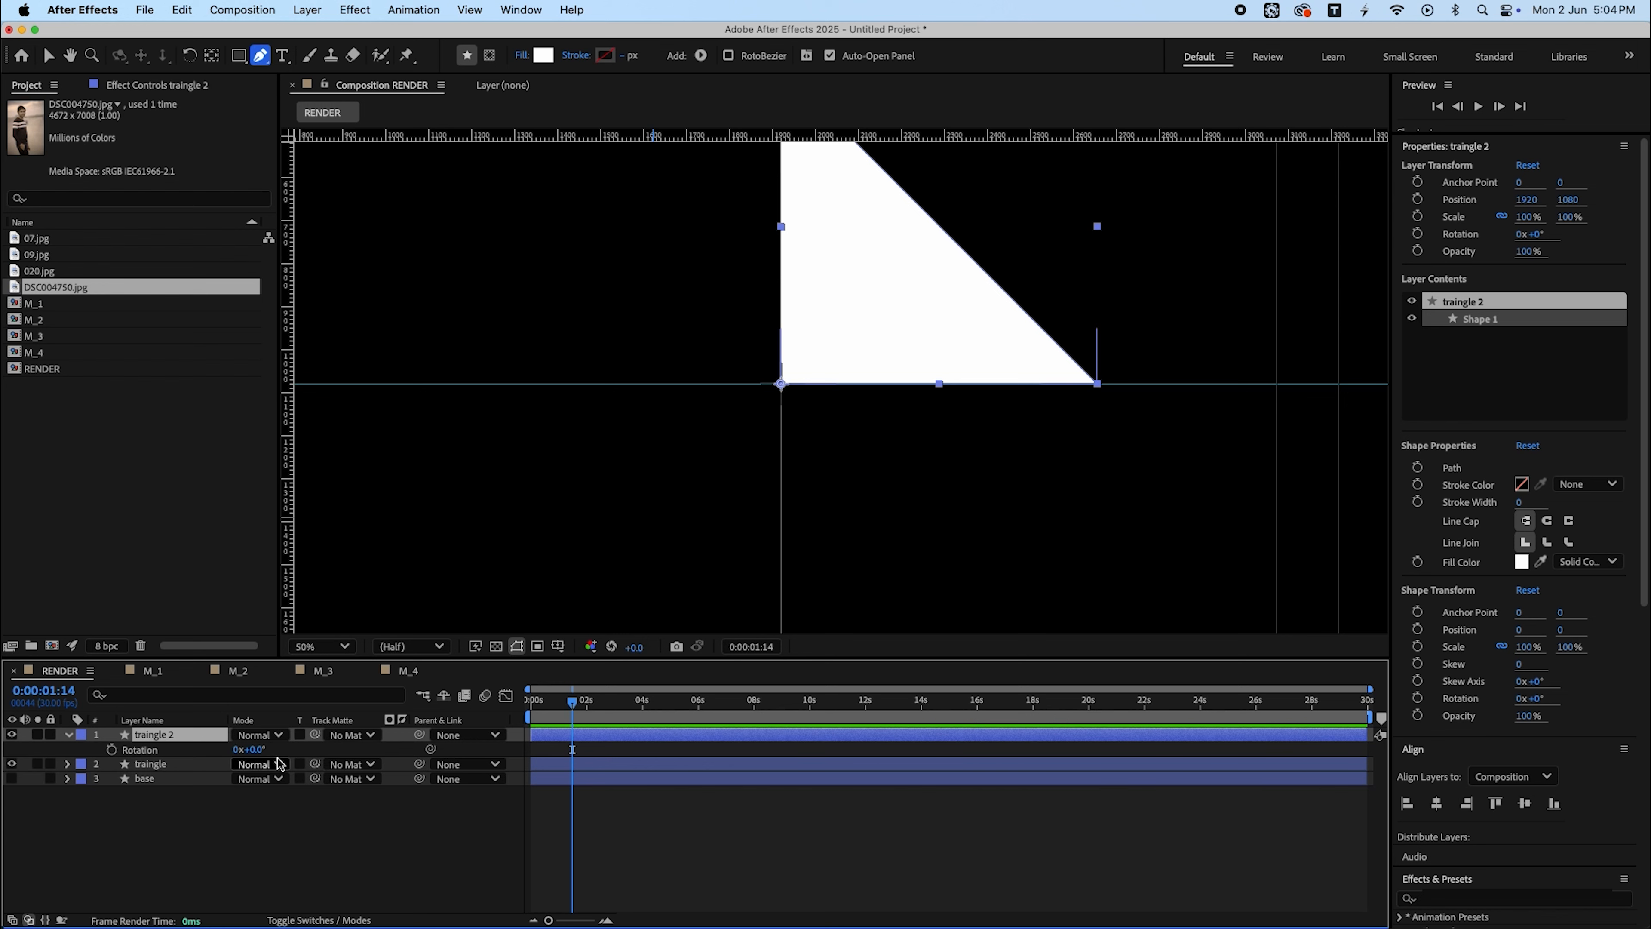
drag(251, 749, 335, 755)
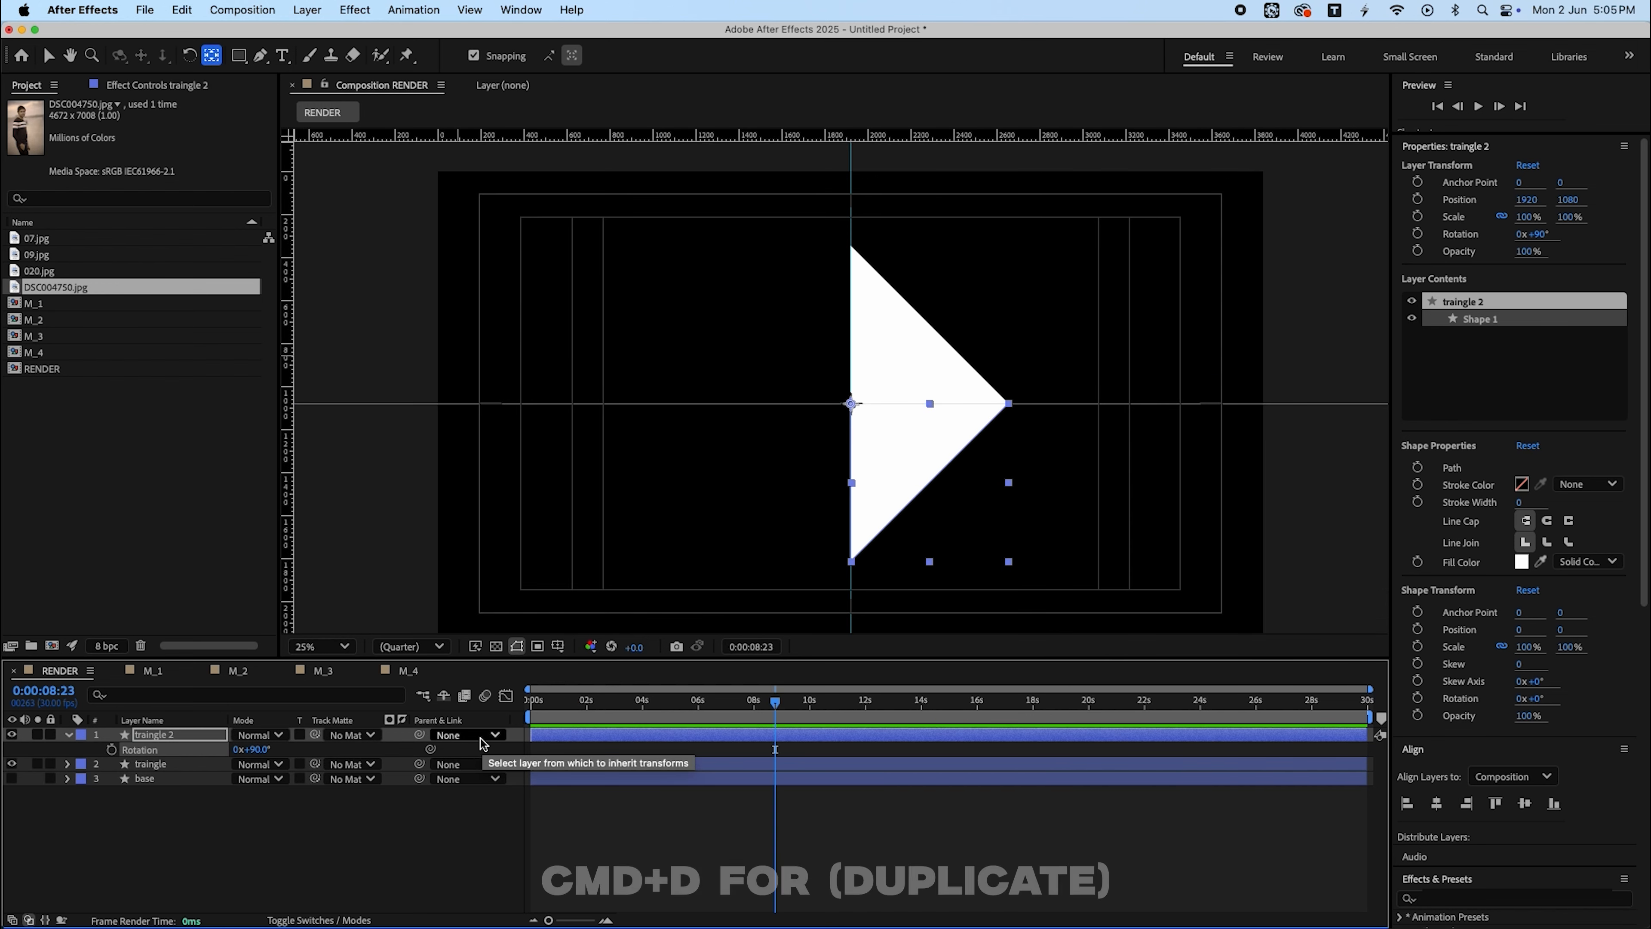
key(super+d)
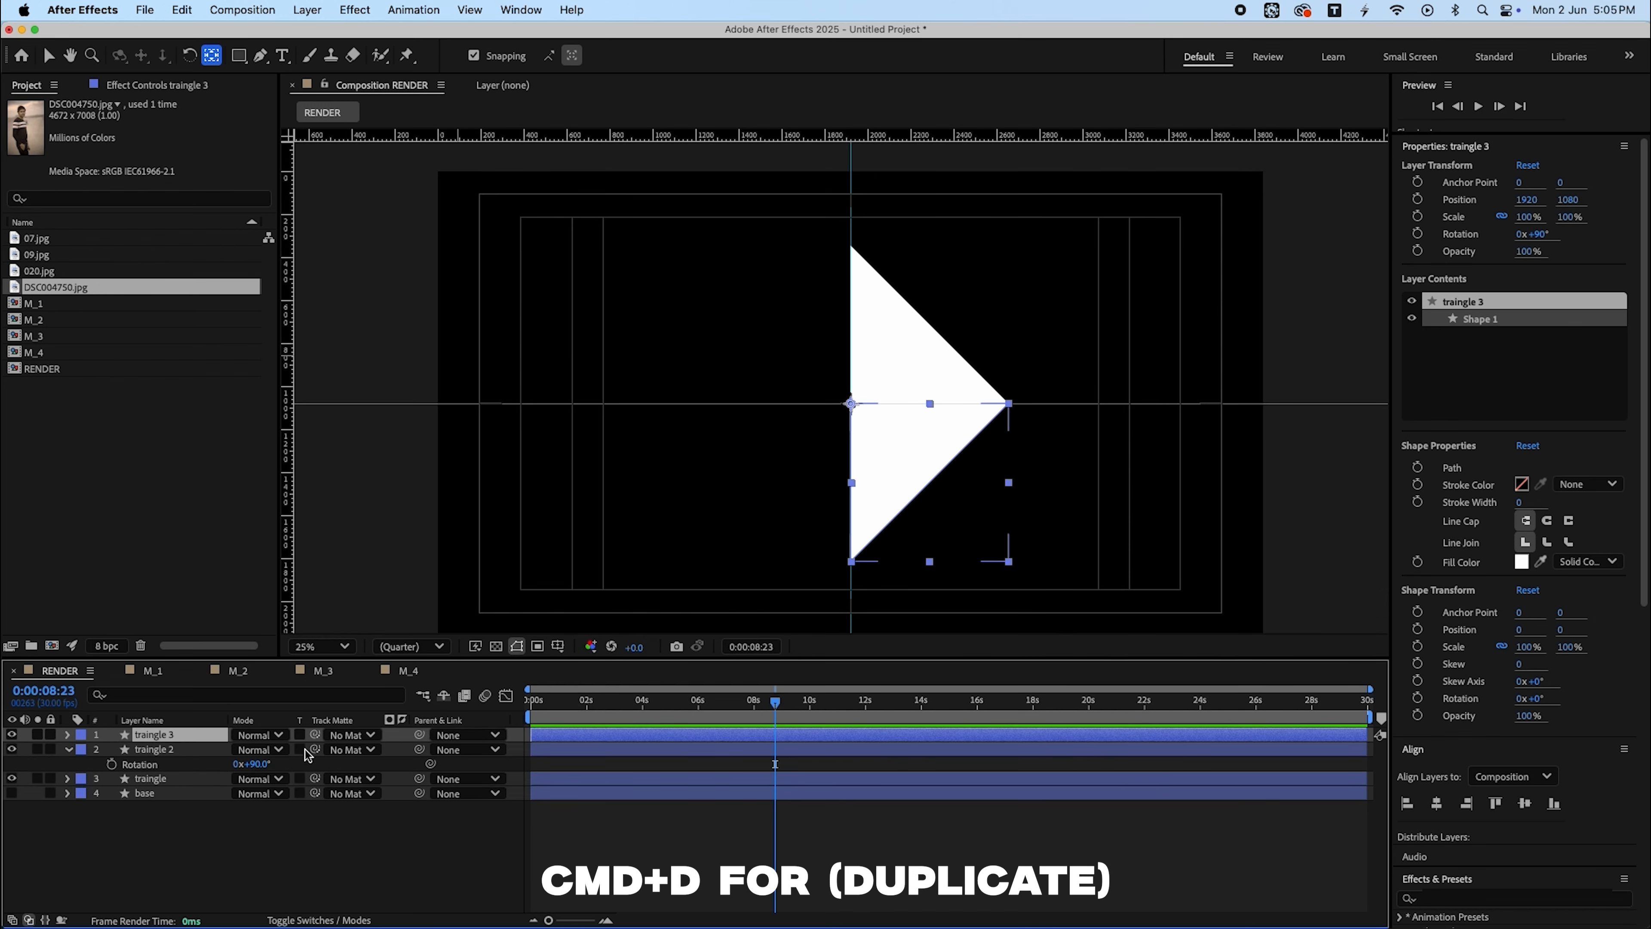
click(262, 764)
text(14)
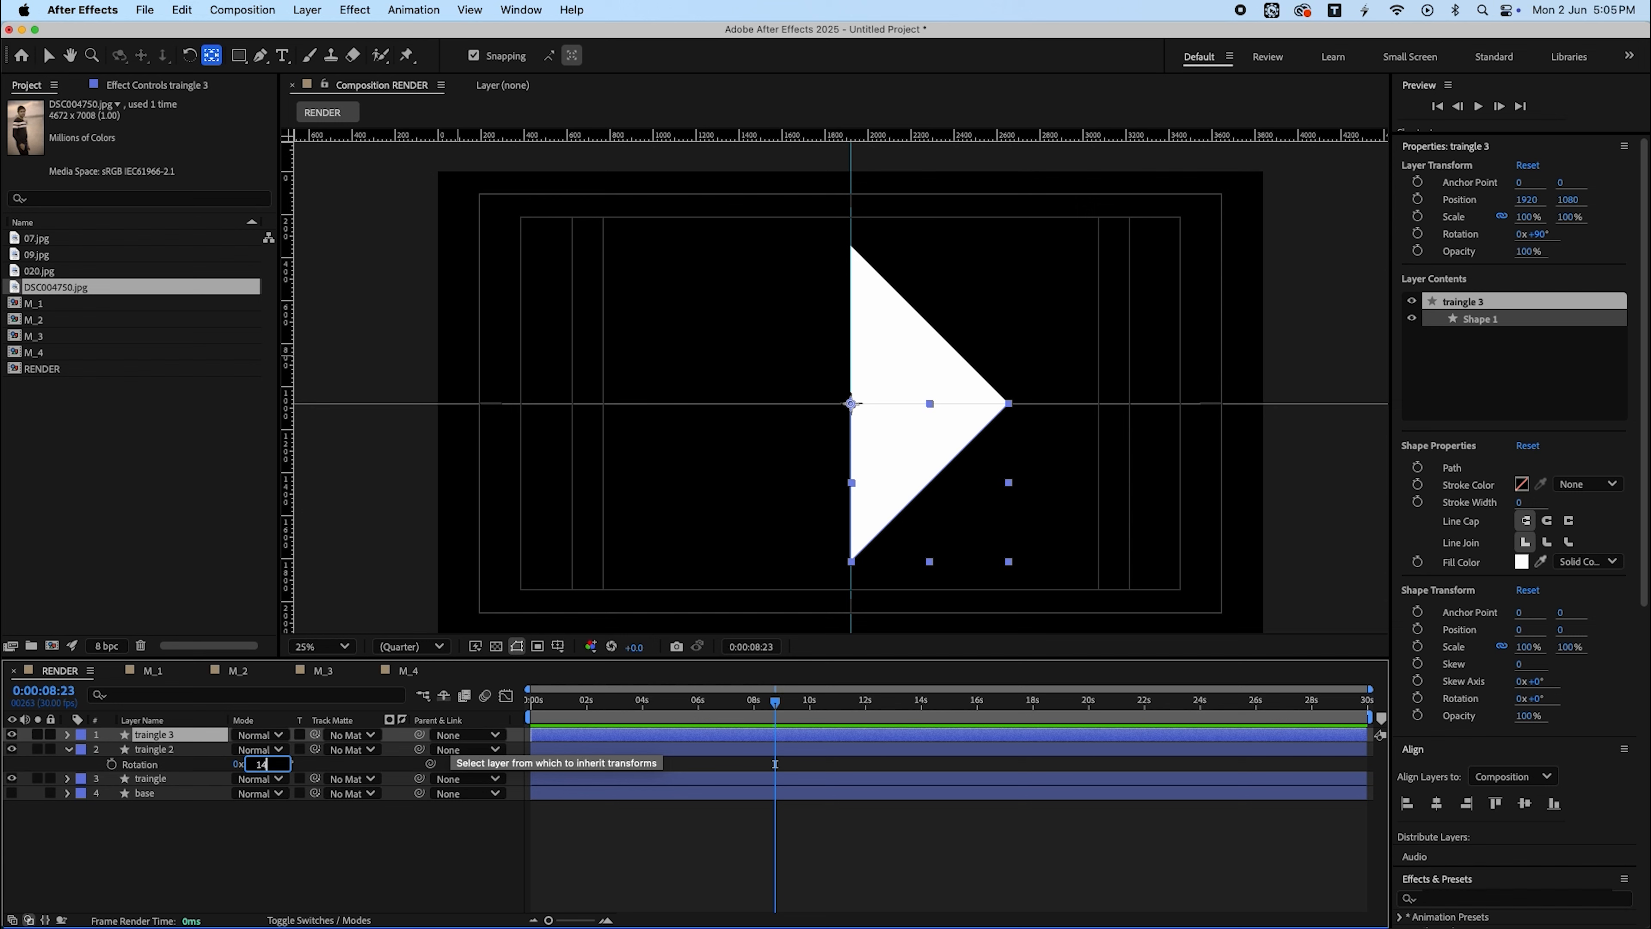
text(5)
key(Return)
key(super+z)
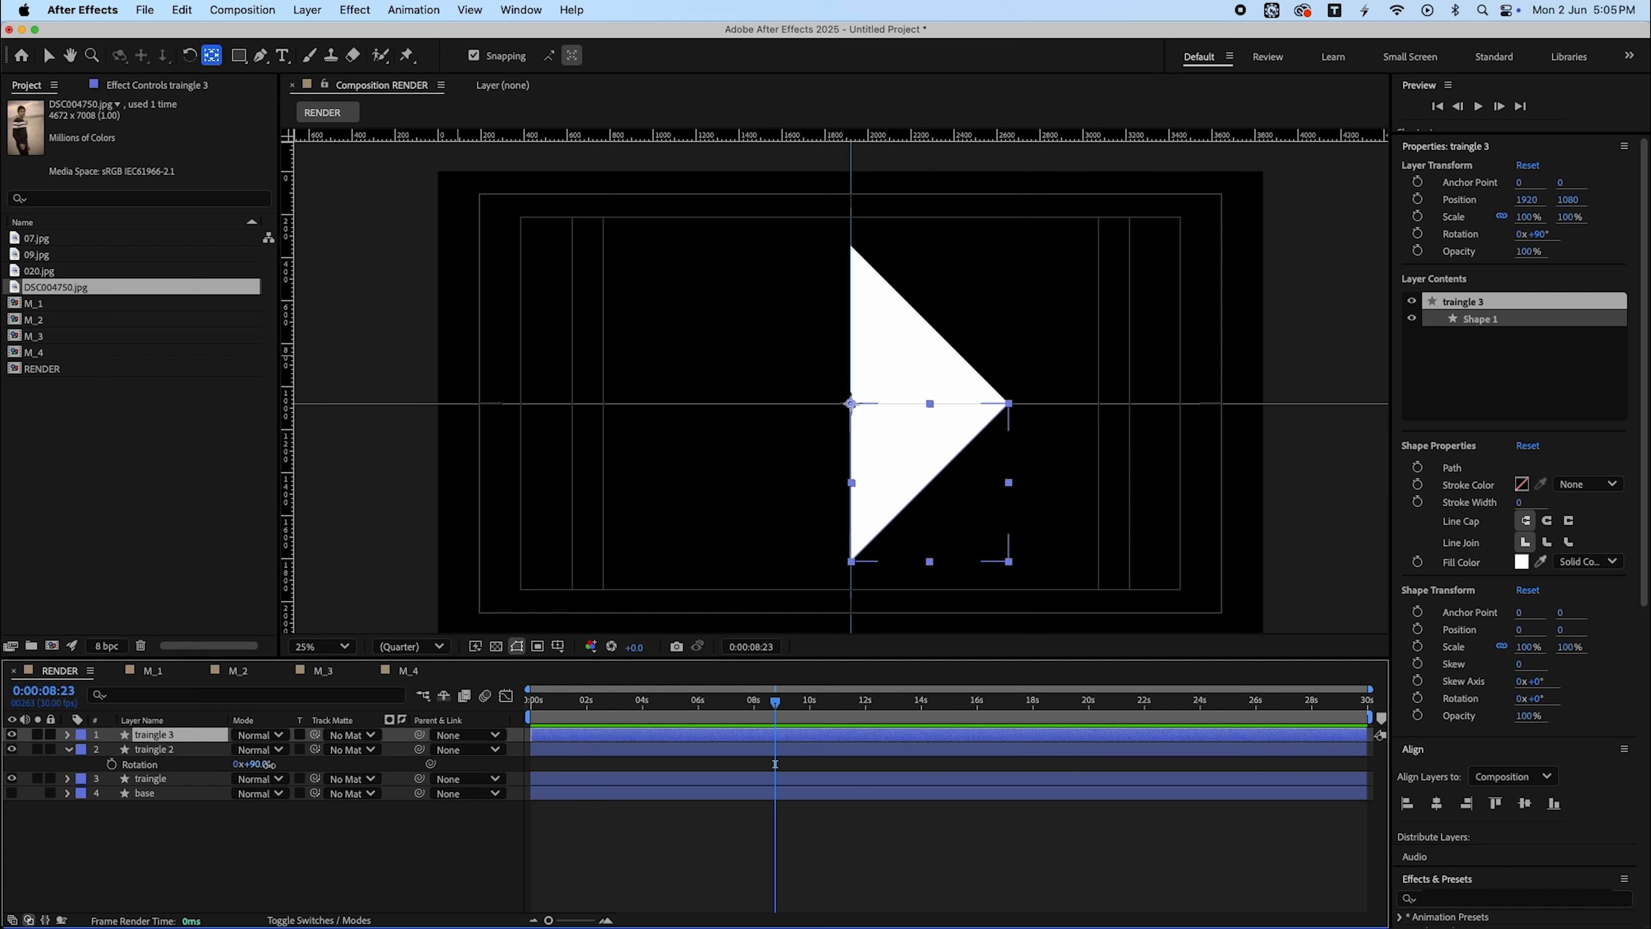
- Set the rotation of the other triangle copy to 180°
drag(261, 765, 333, 755)
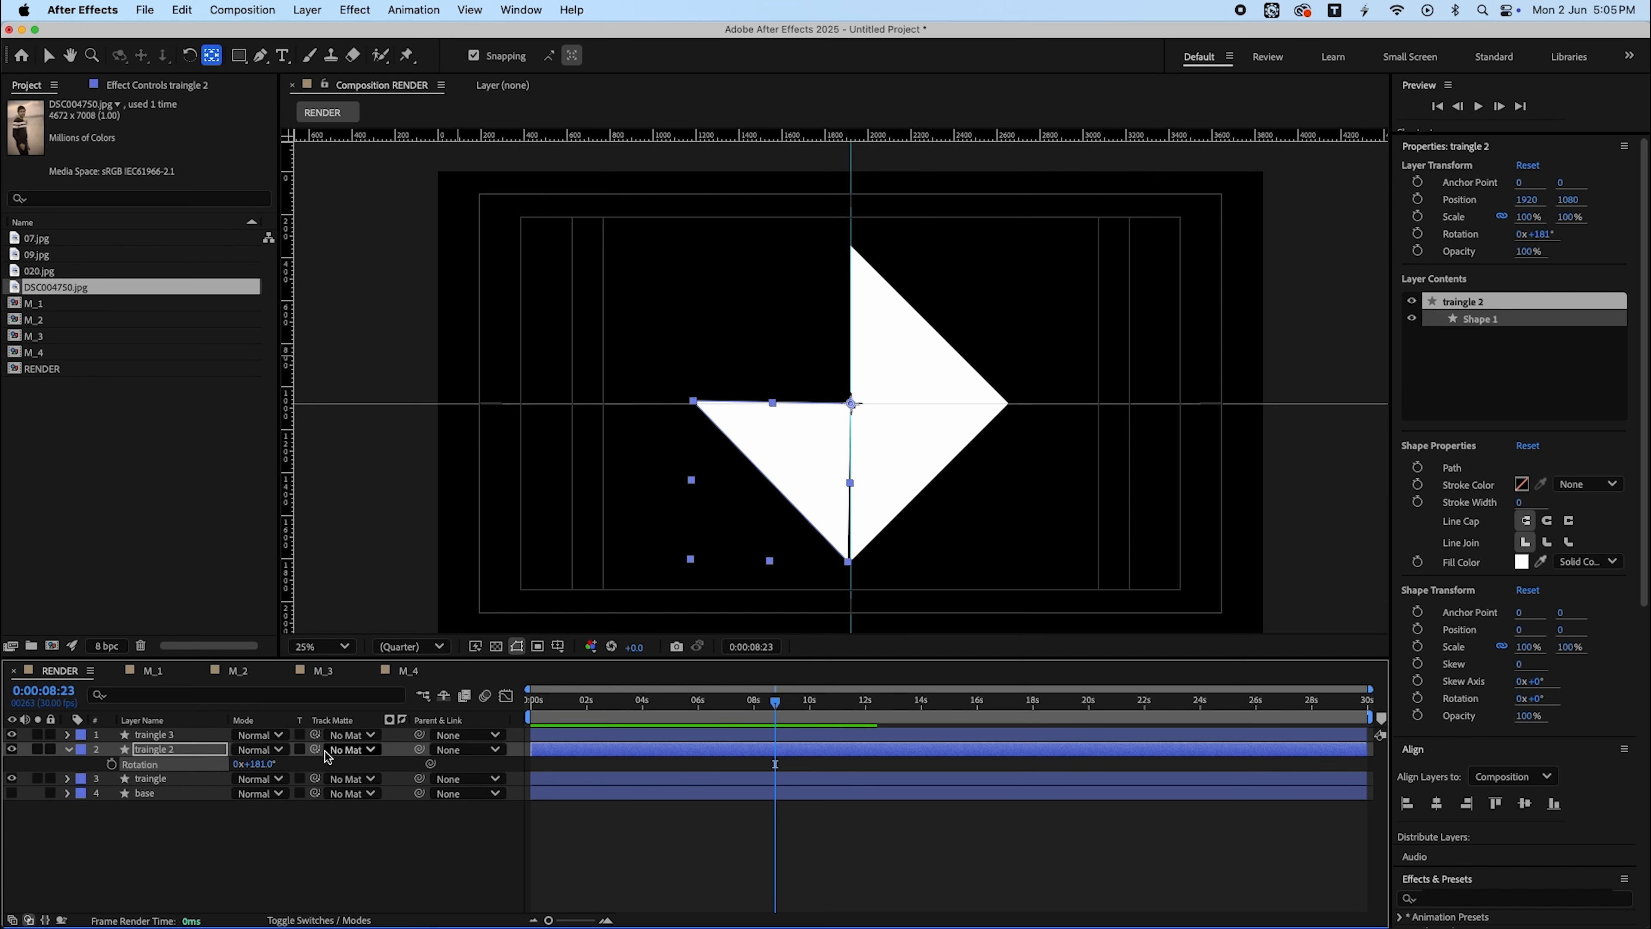
click(267, 762)
text(180)
key(Return)
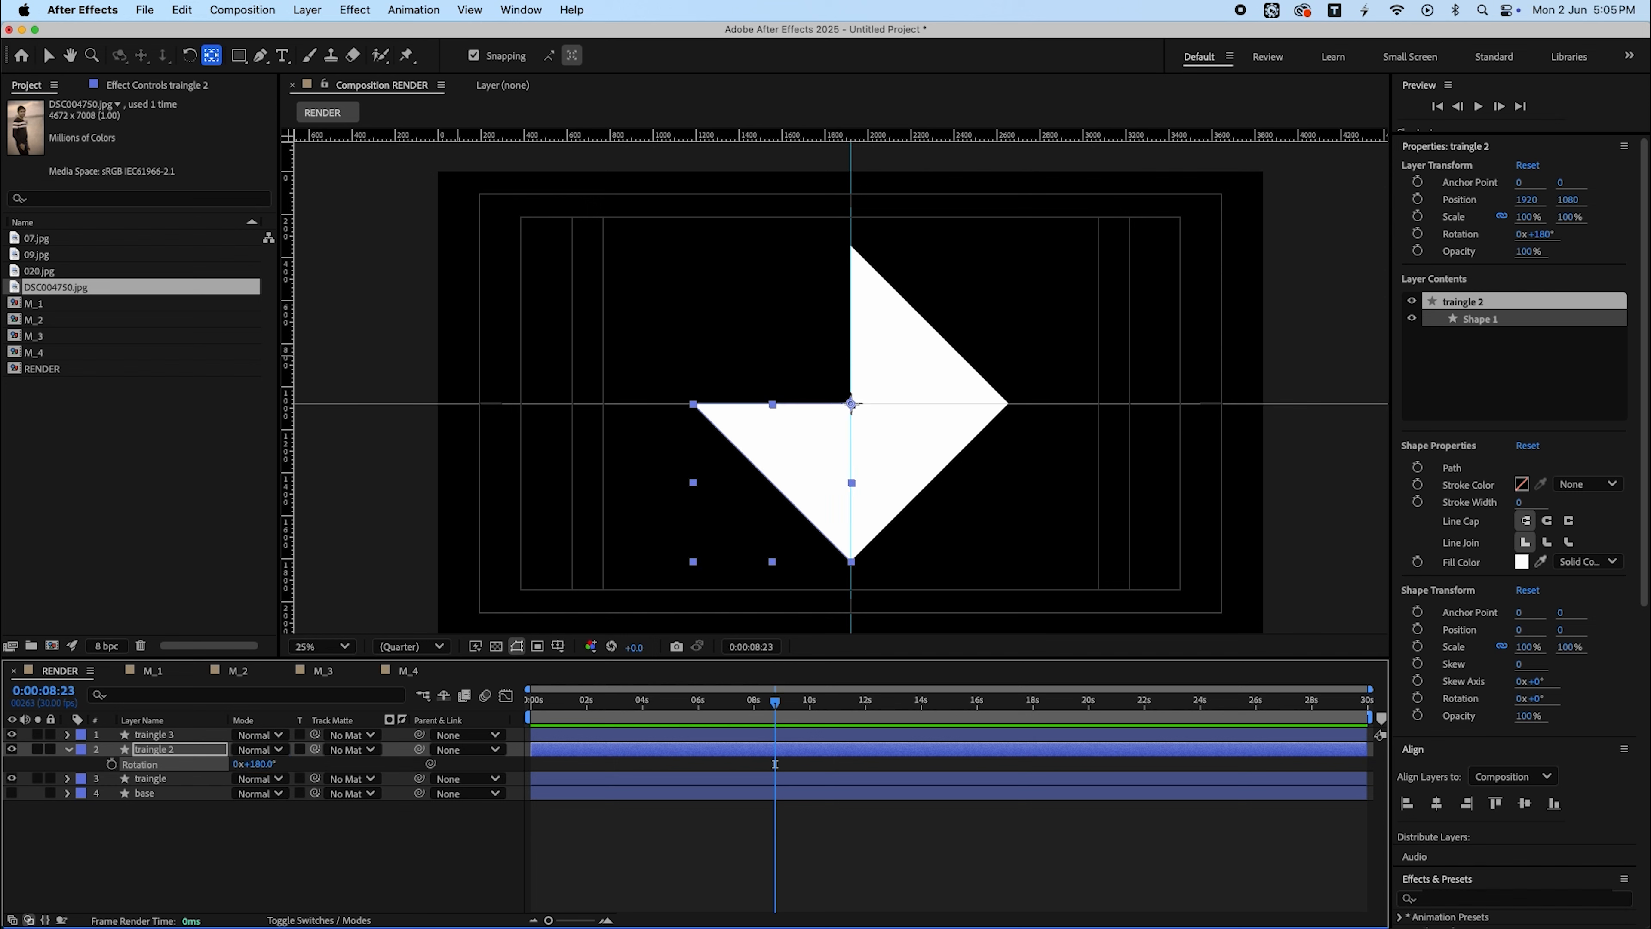
- Duplicate the triangle again and set the new copy's rotation to 270° to complete the diamond
key(super+d)
key(r)
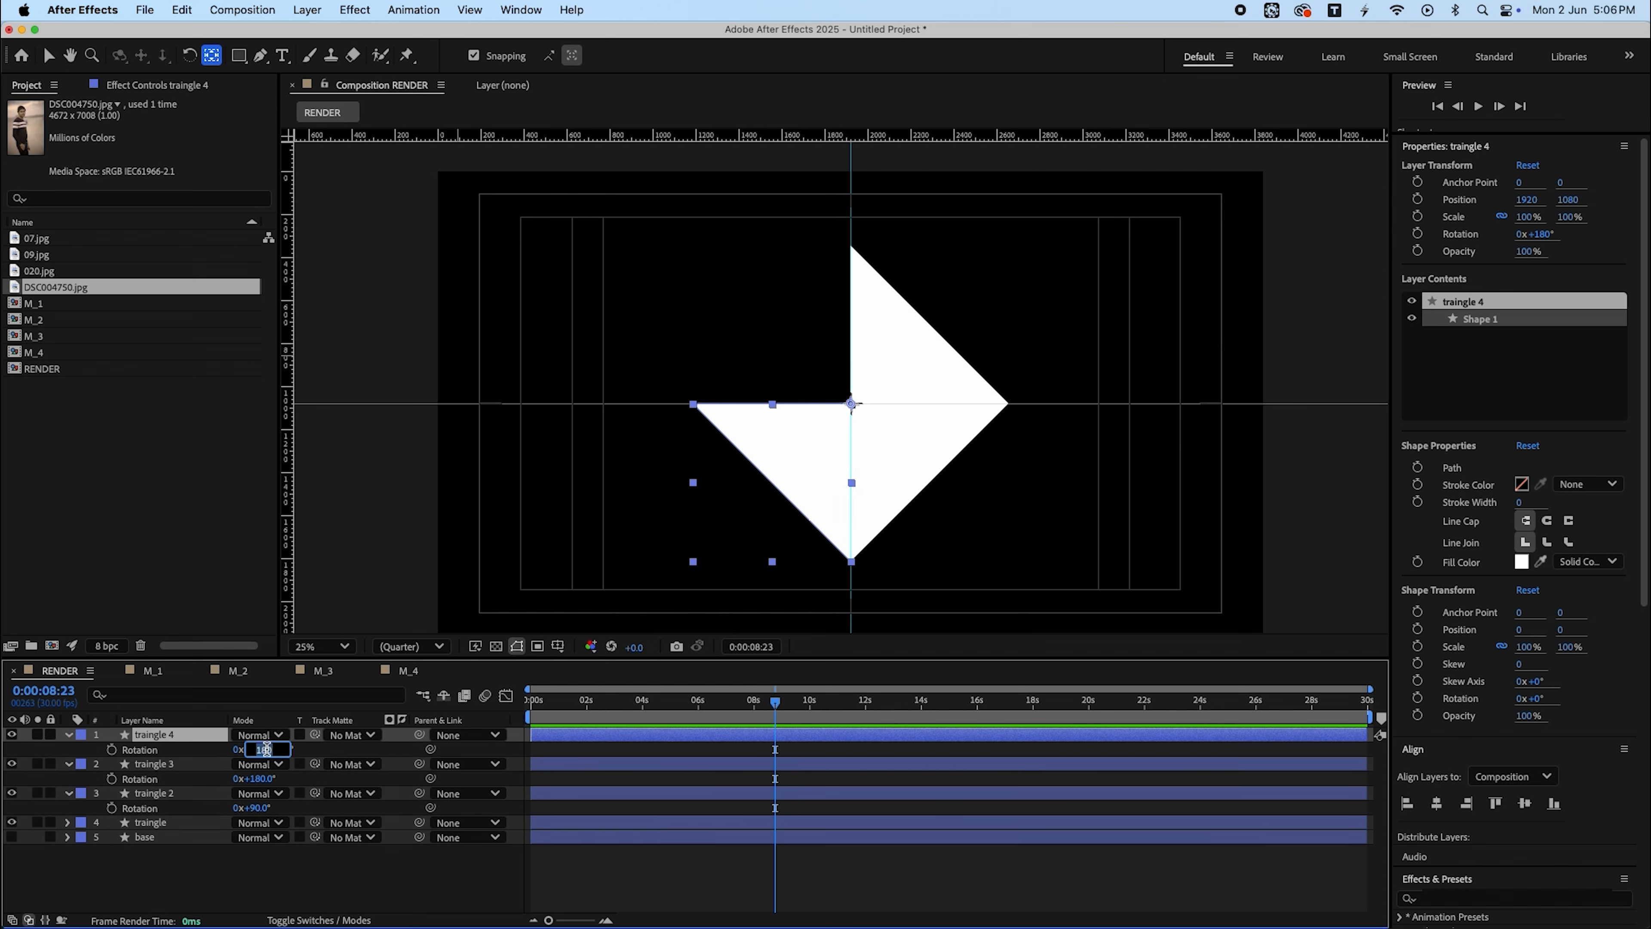
text(360)
key(Return)
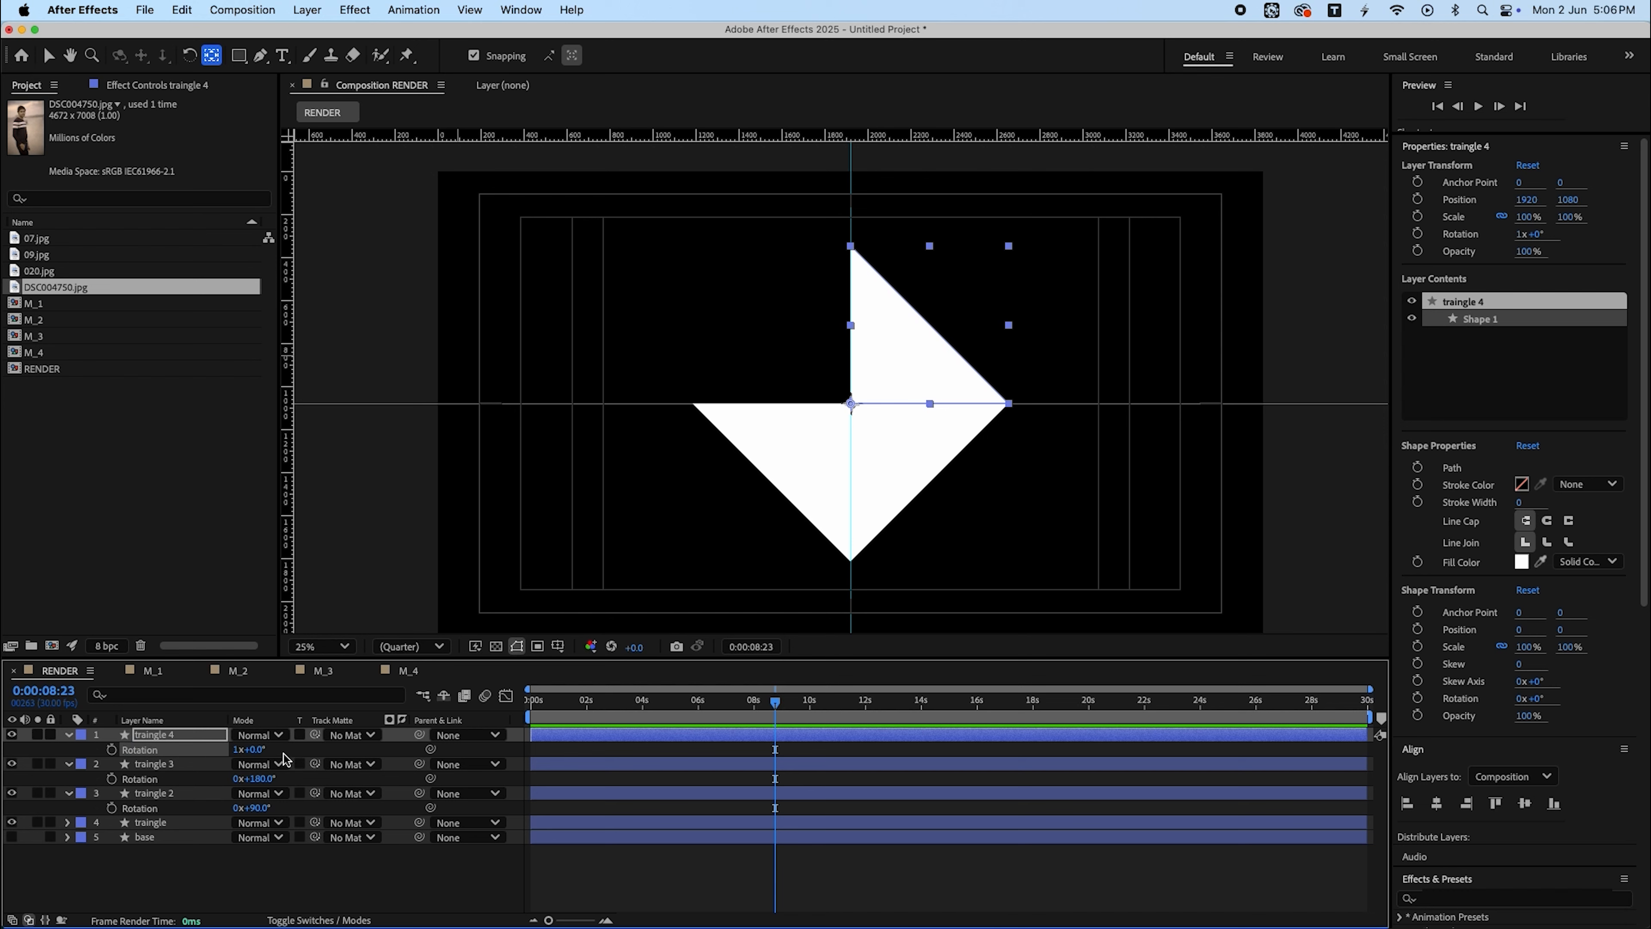
drag(257, 750, 329, 743)
click(263, 749)
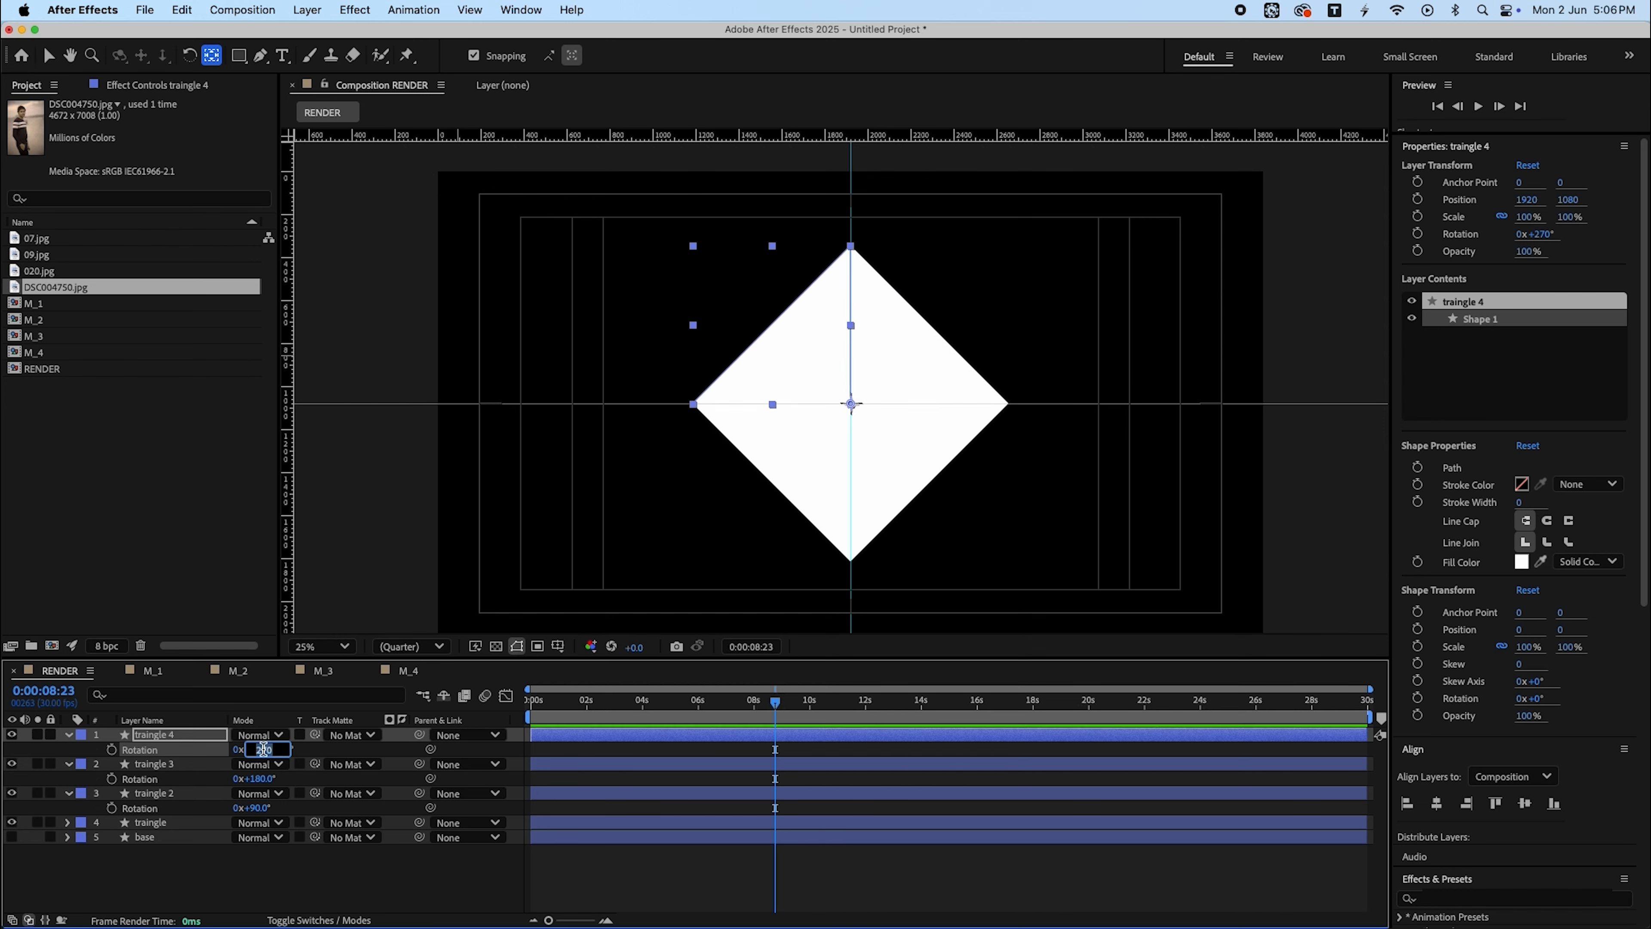
key(Return)
- Switch to the Selection tool and remove the horizontal and vertical guides from the composition
click(832, 910)
key(v)
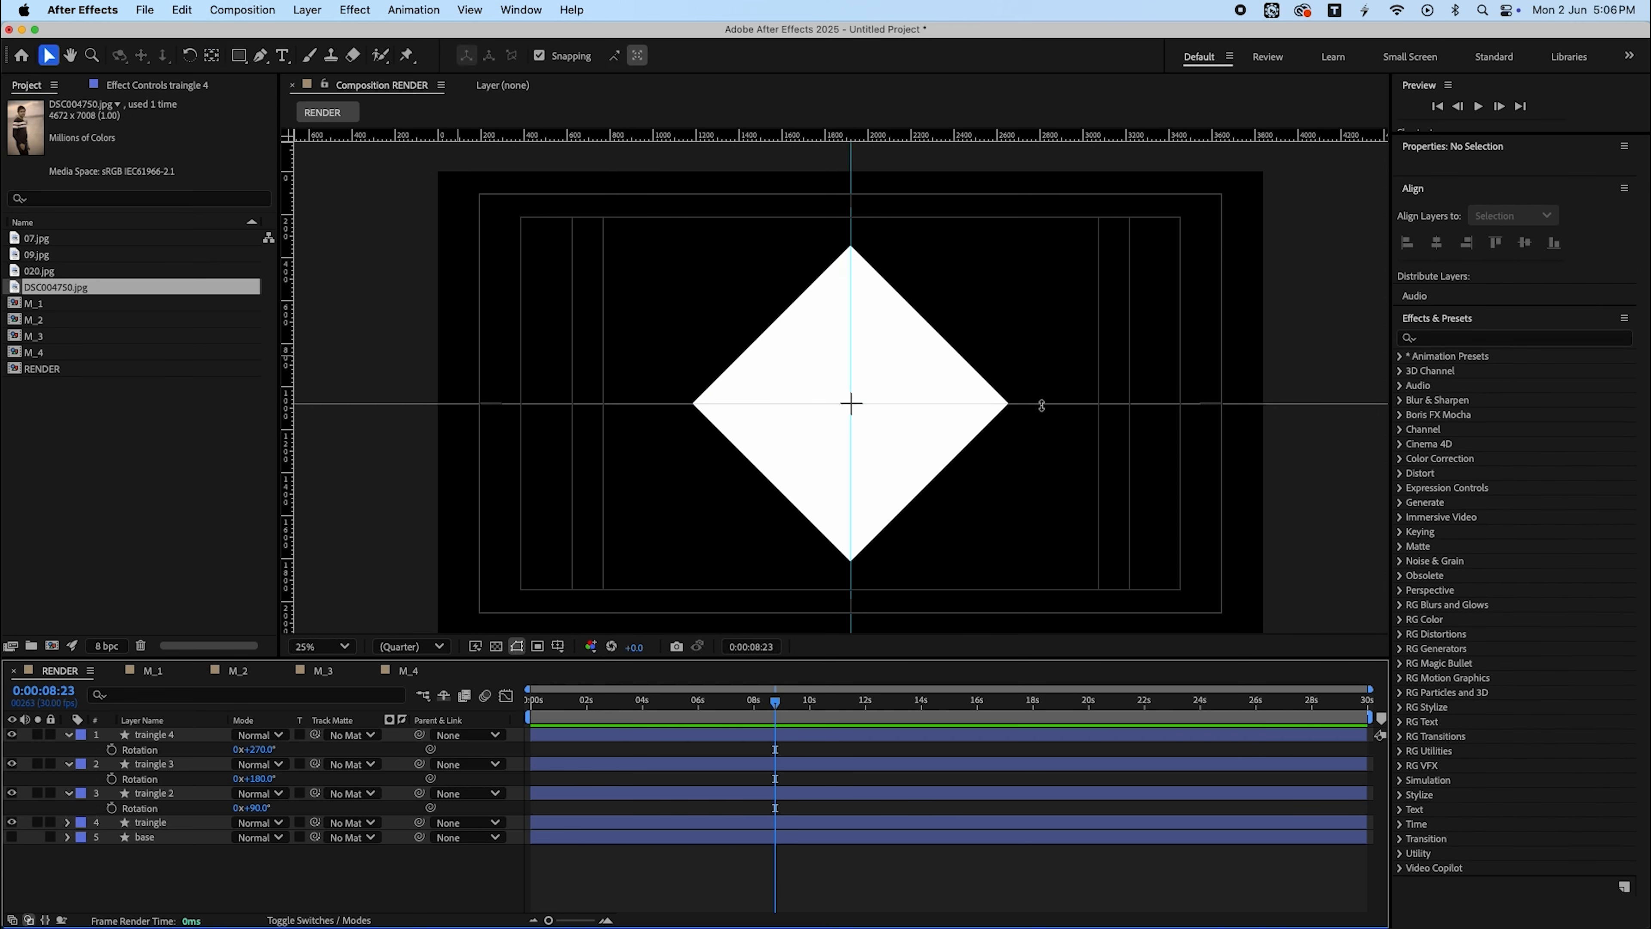
drag(1041, 405, 1004, 45)
drag(852, 179, 97, 158)
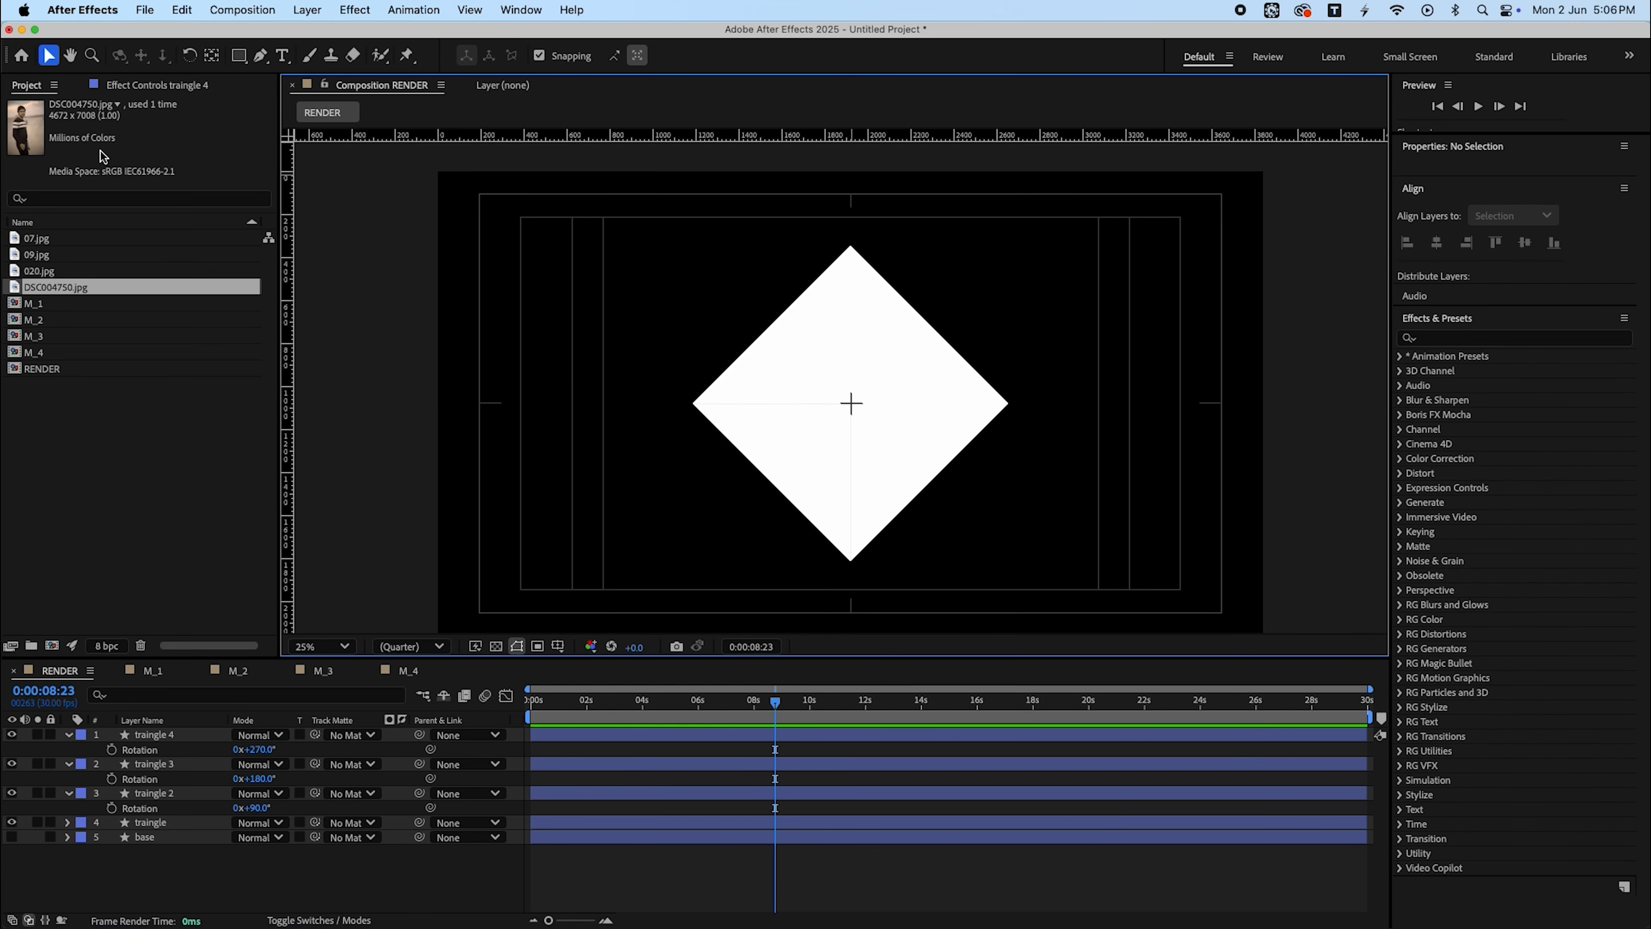
- Collapse the layer properties and delete the base layer from the RENDER composition
click(709, 871)
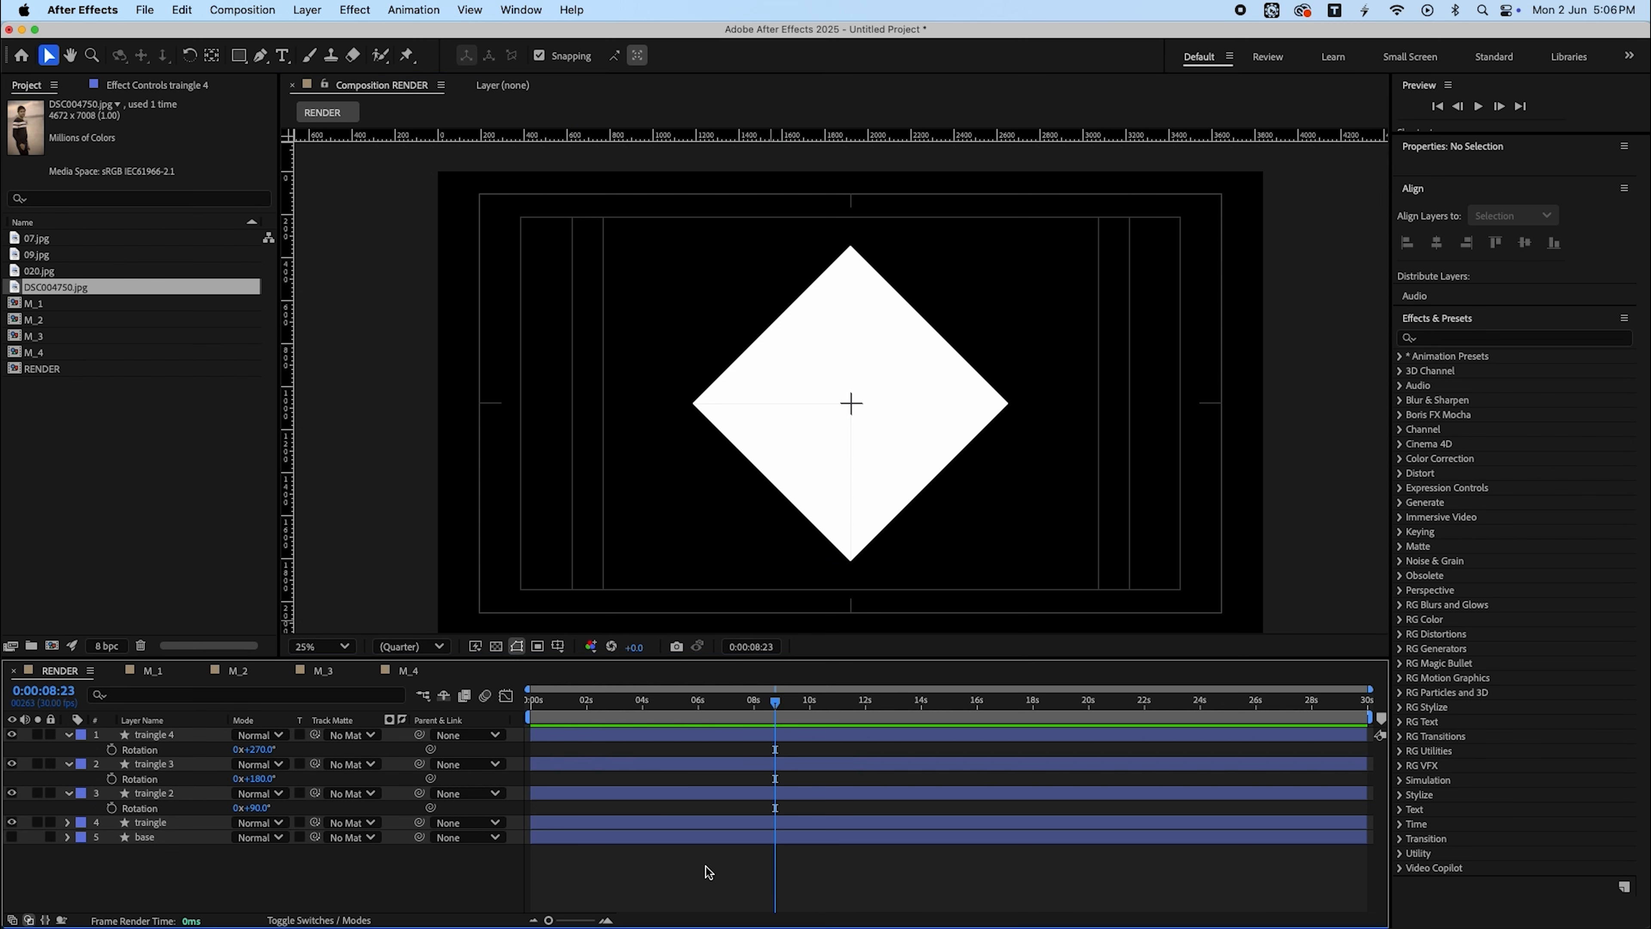
key(u)
click(211, 794)
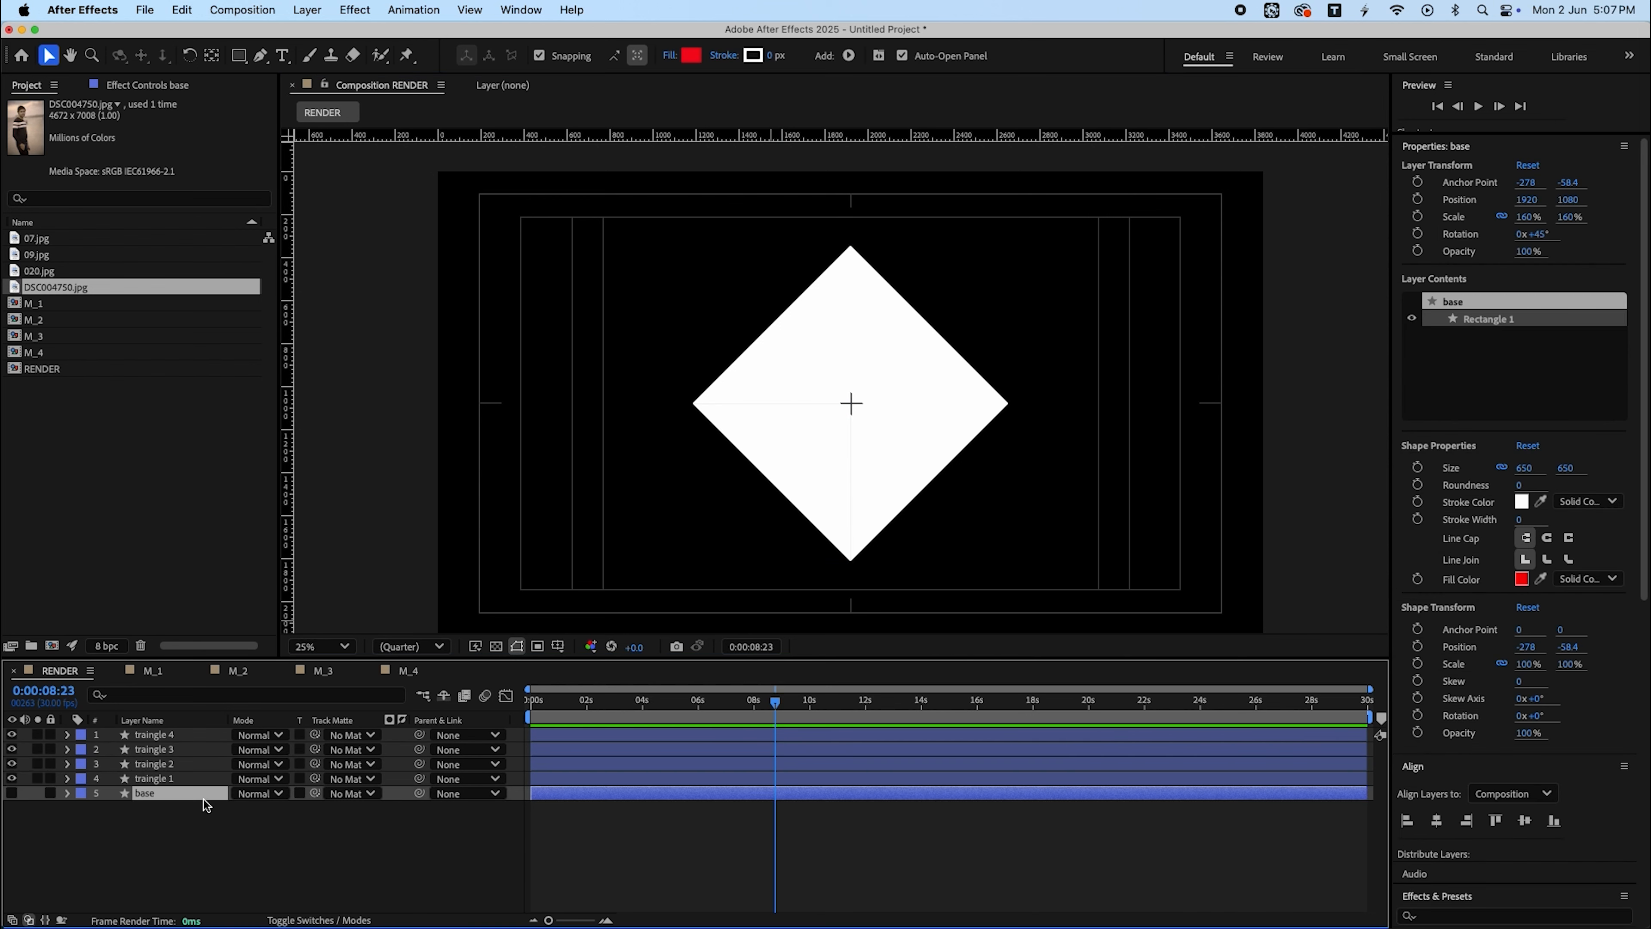
key(Delete)
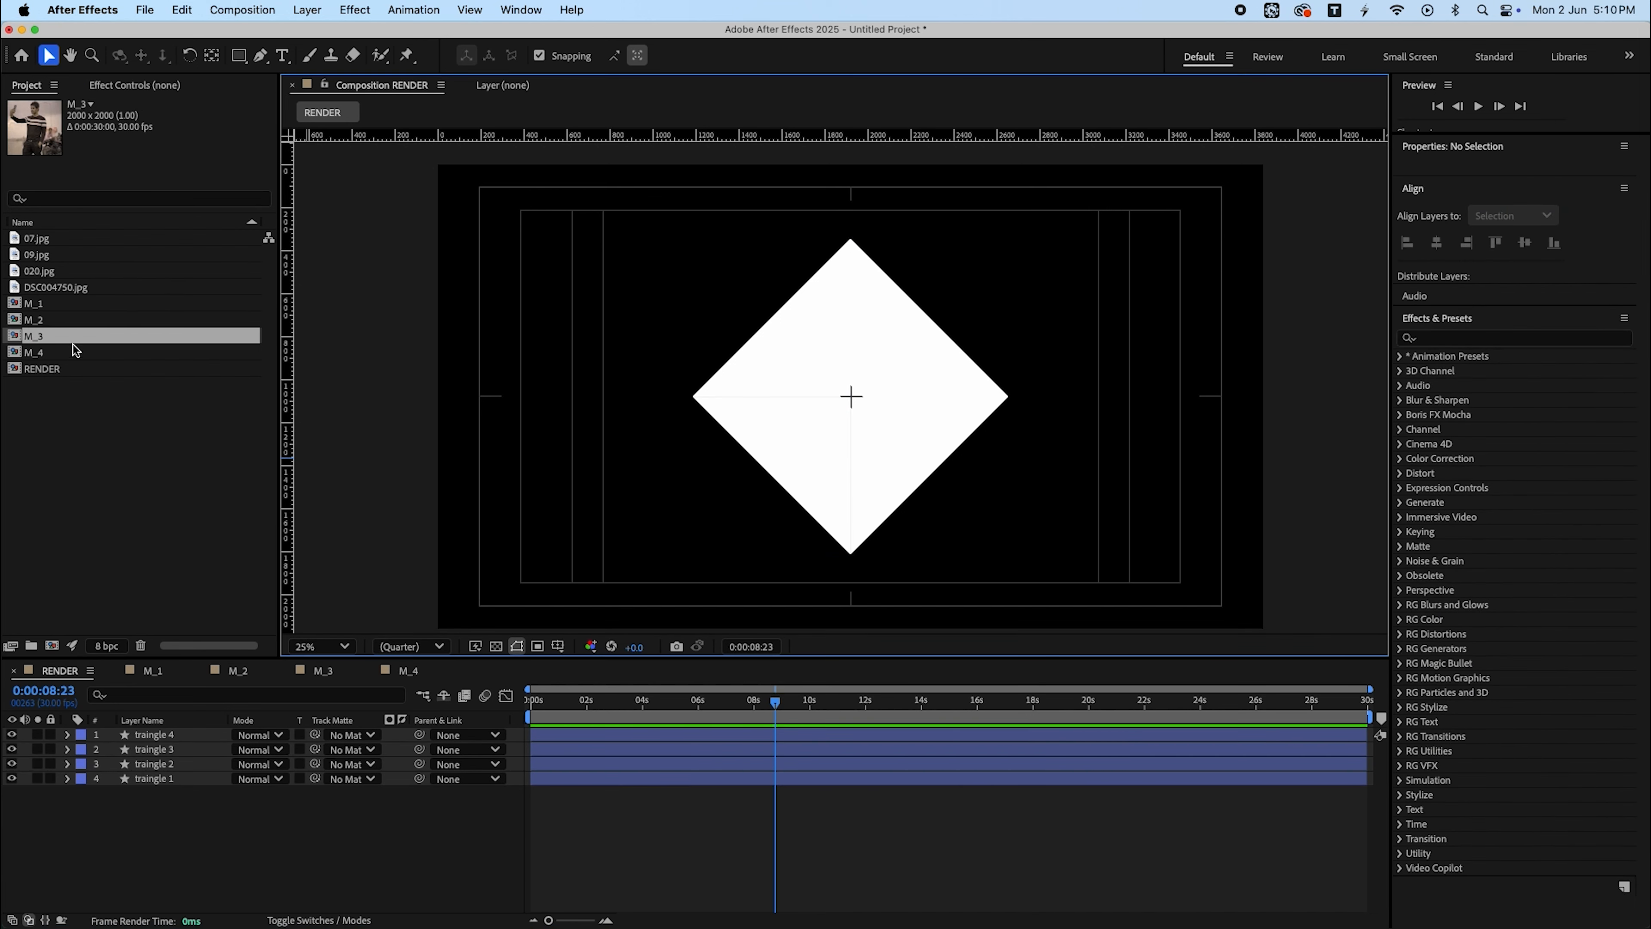
- Add the M_1 to M_4 compositions into the RENDER composition and hide all four layers
click(75, 352)
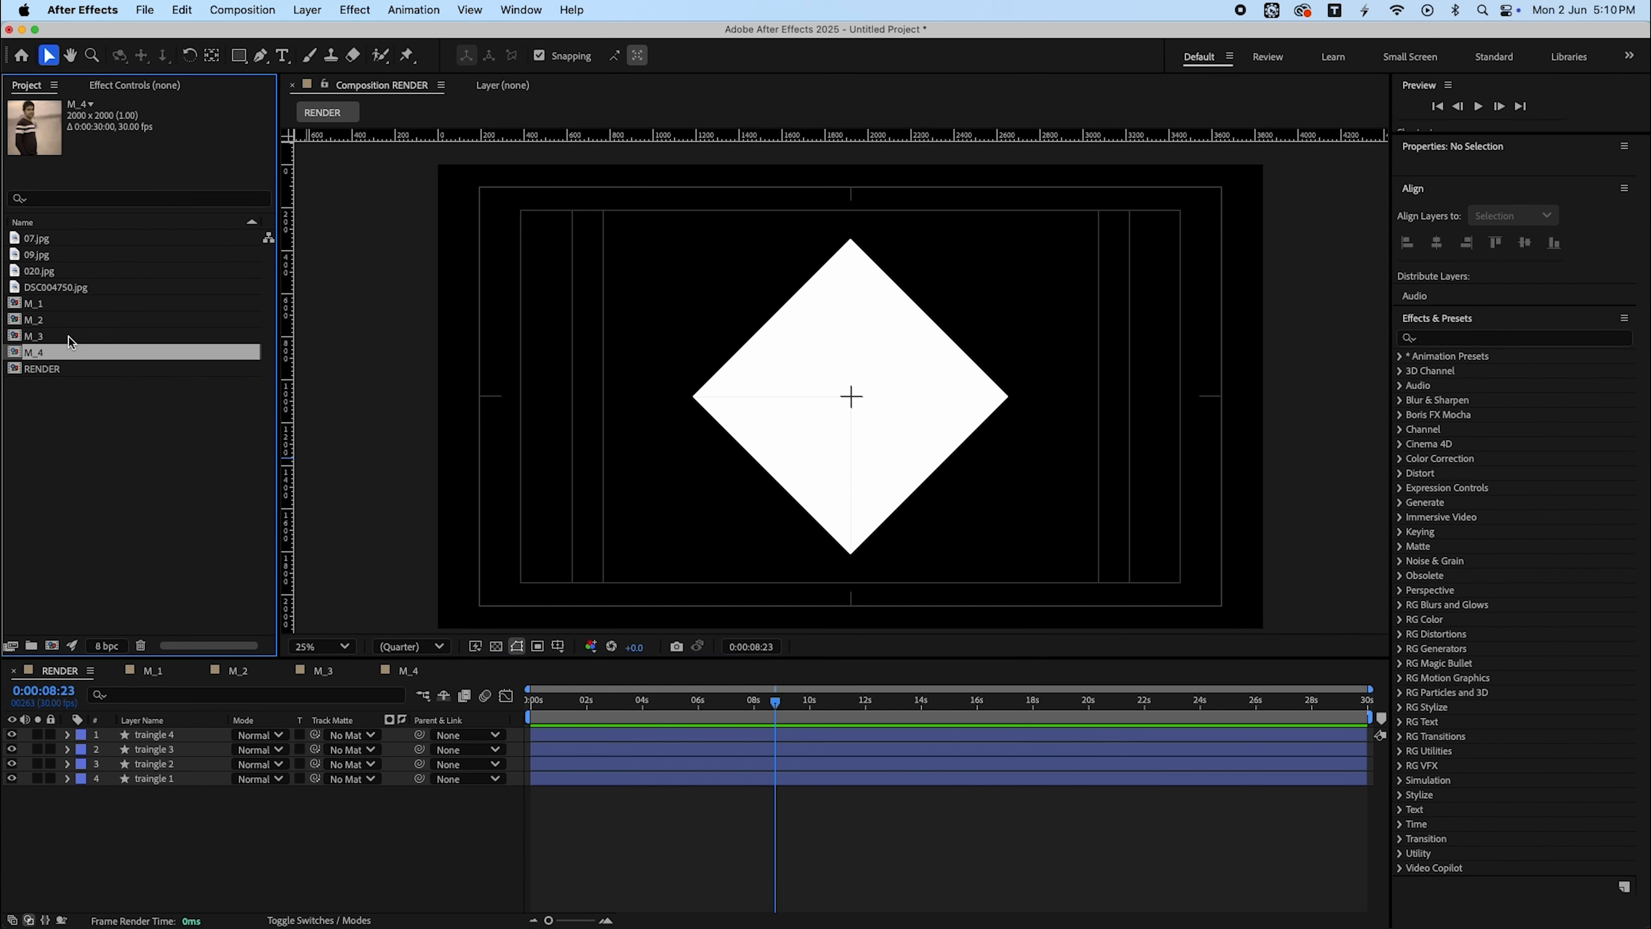
shift+click(72, 306)
drag(72, 310, 150, 742)
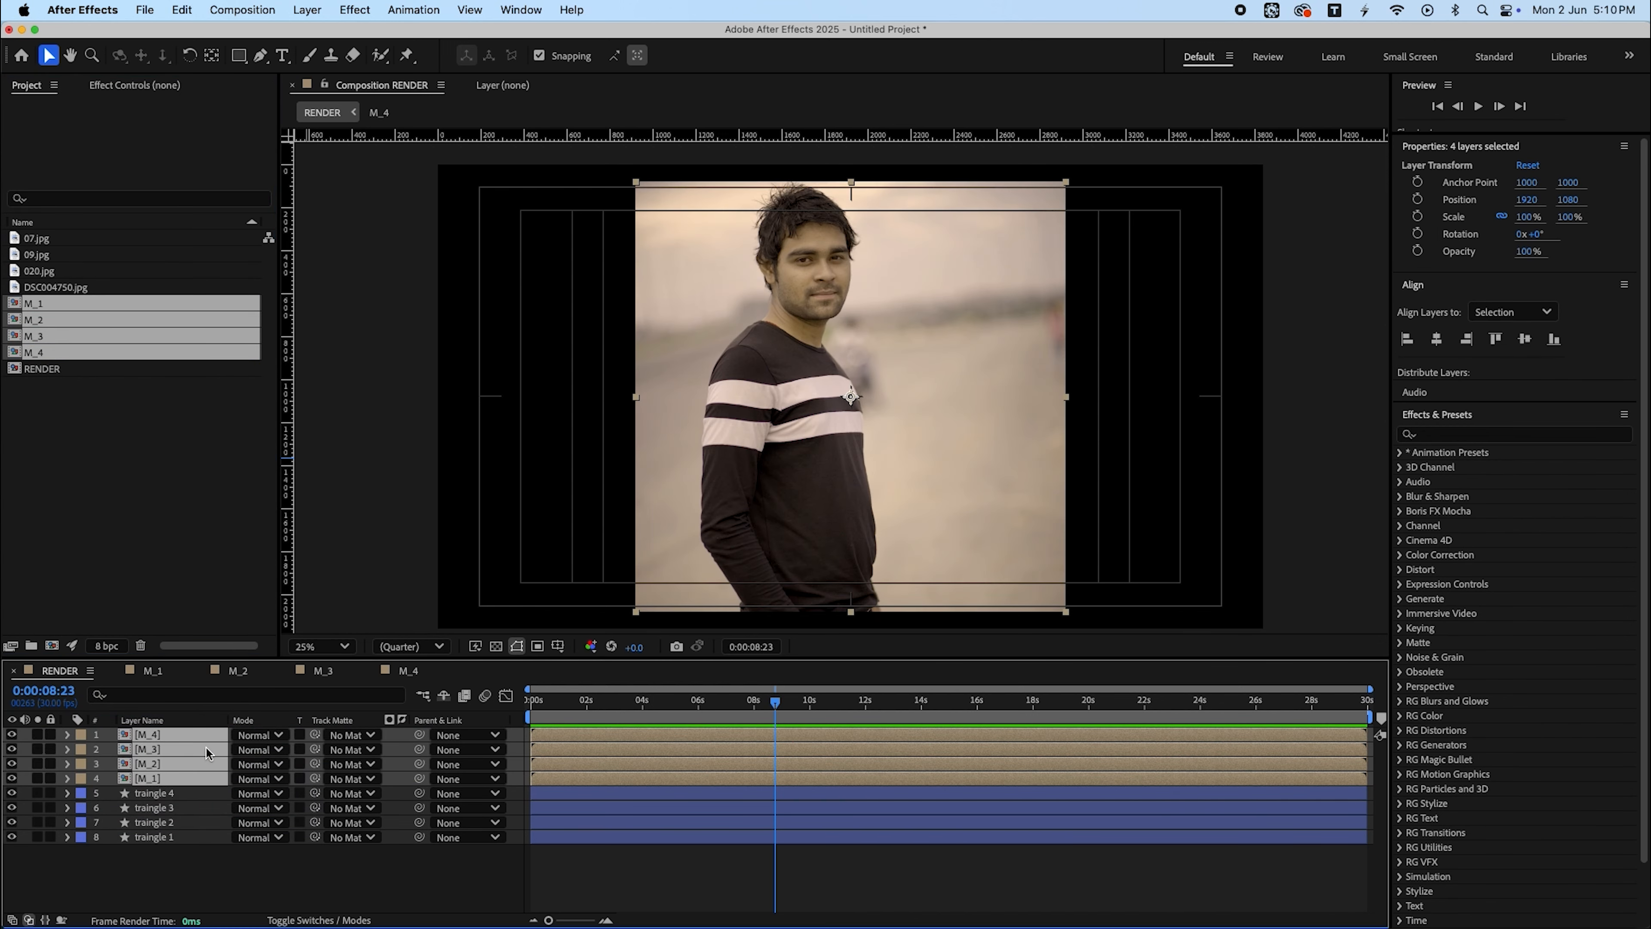
drag(12, 734, 37, 785)
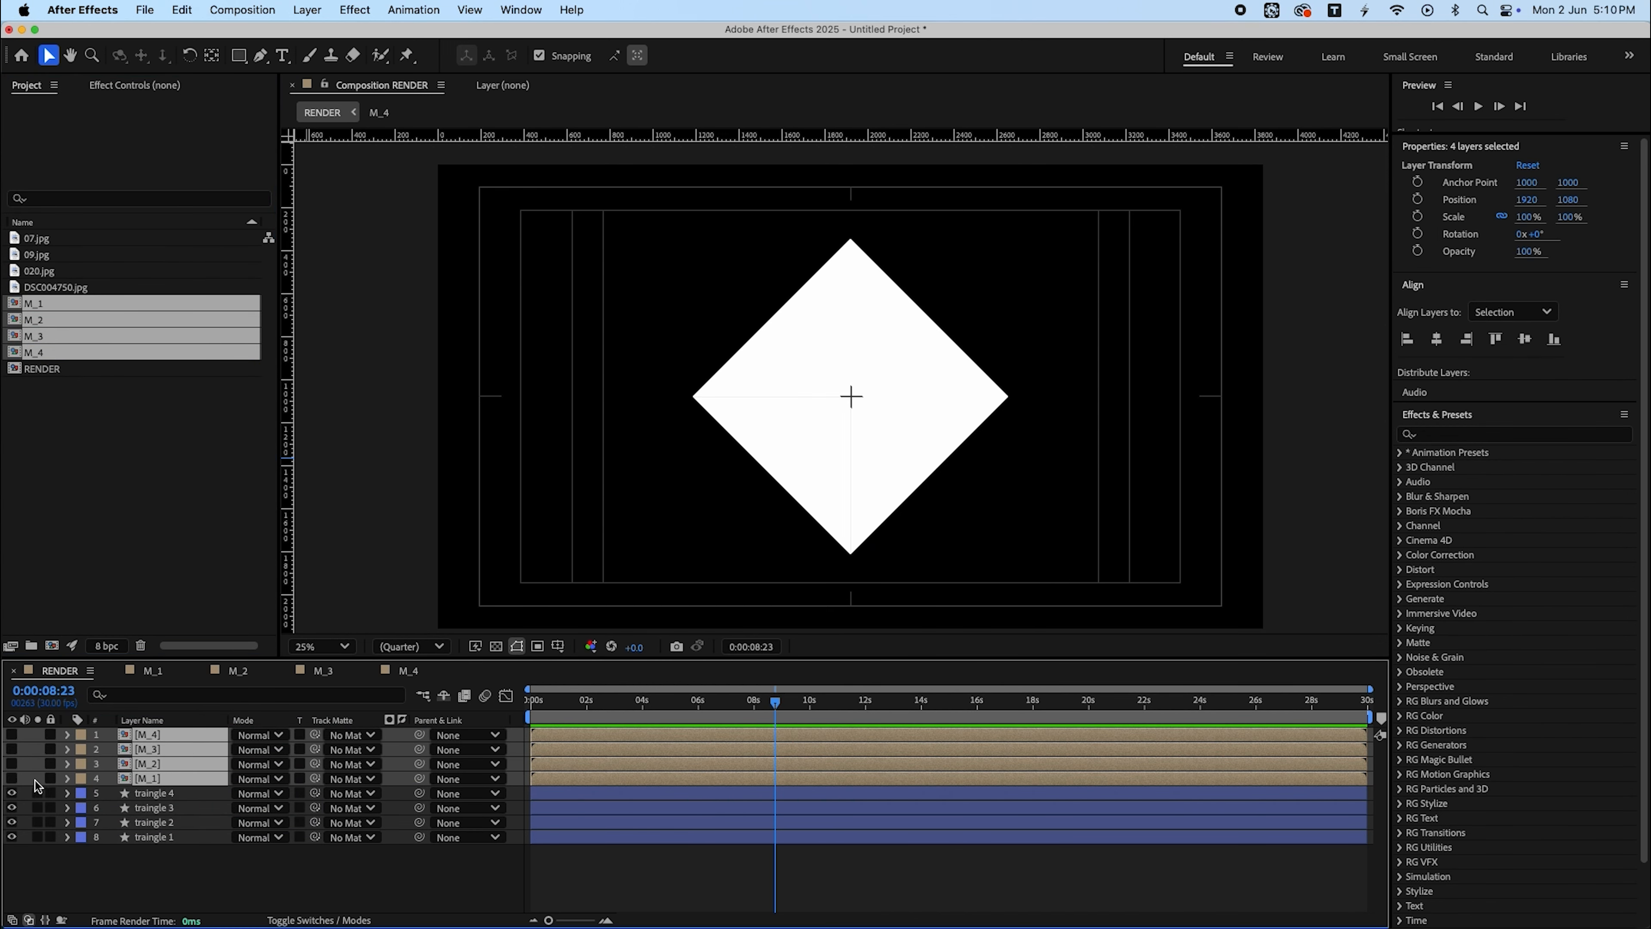
- Show M_1, move it directly beneath traingle 4 and set traingle 4 as its track matte
click(253, 868)
click(12, 778)
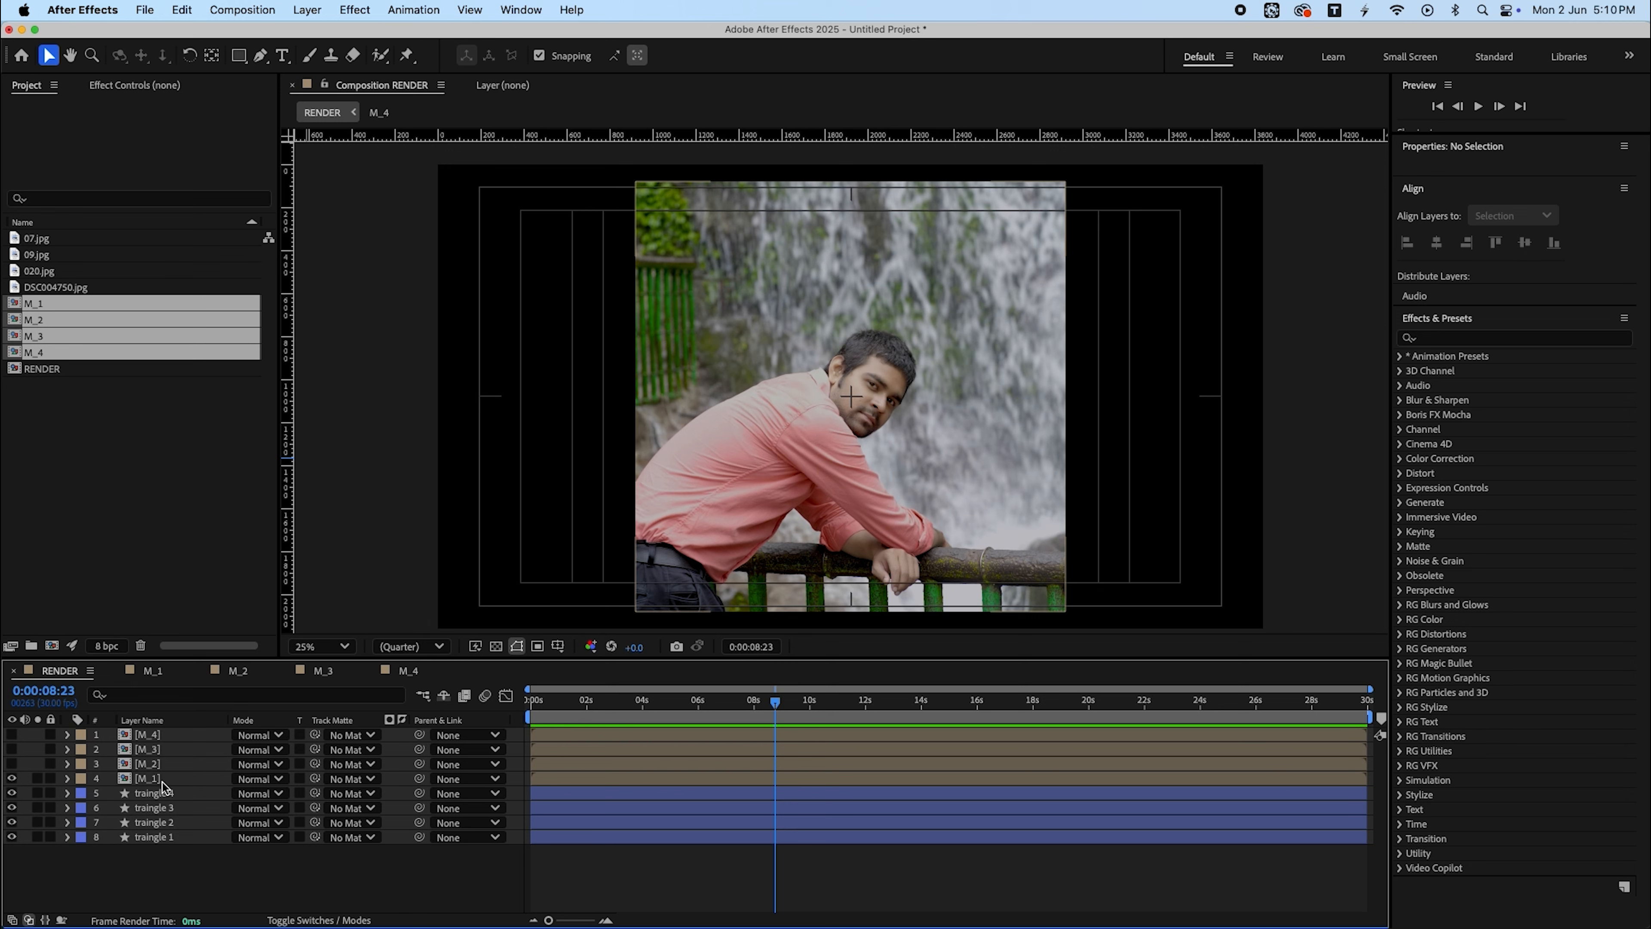
alt+click(12, 793)
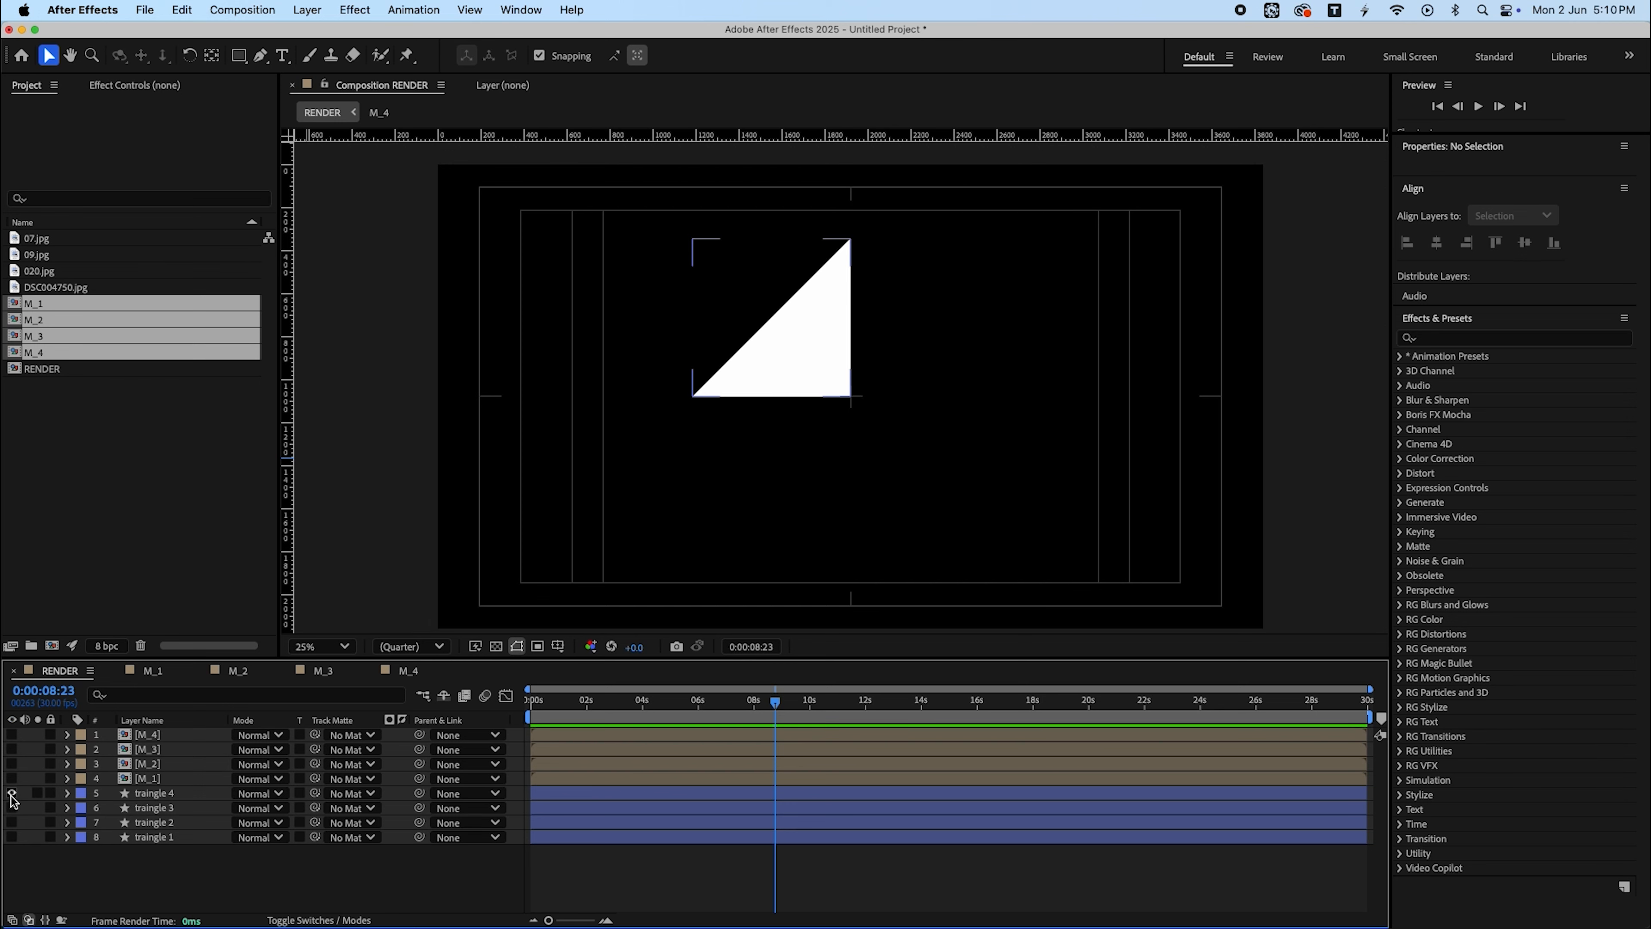
drag(148, 778, 169, 806)
click(11, 793)
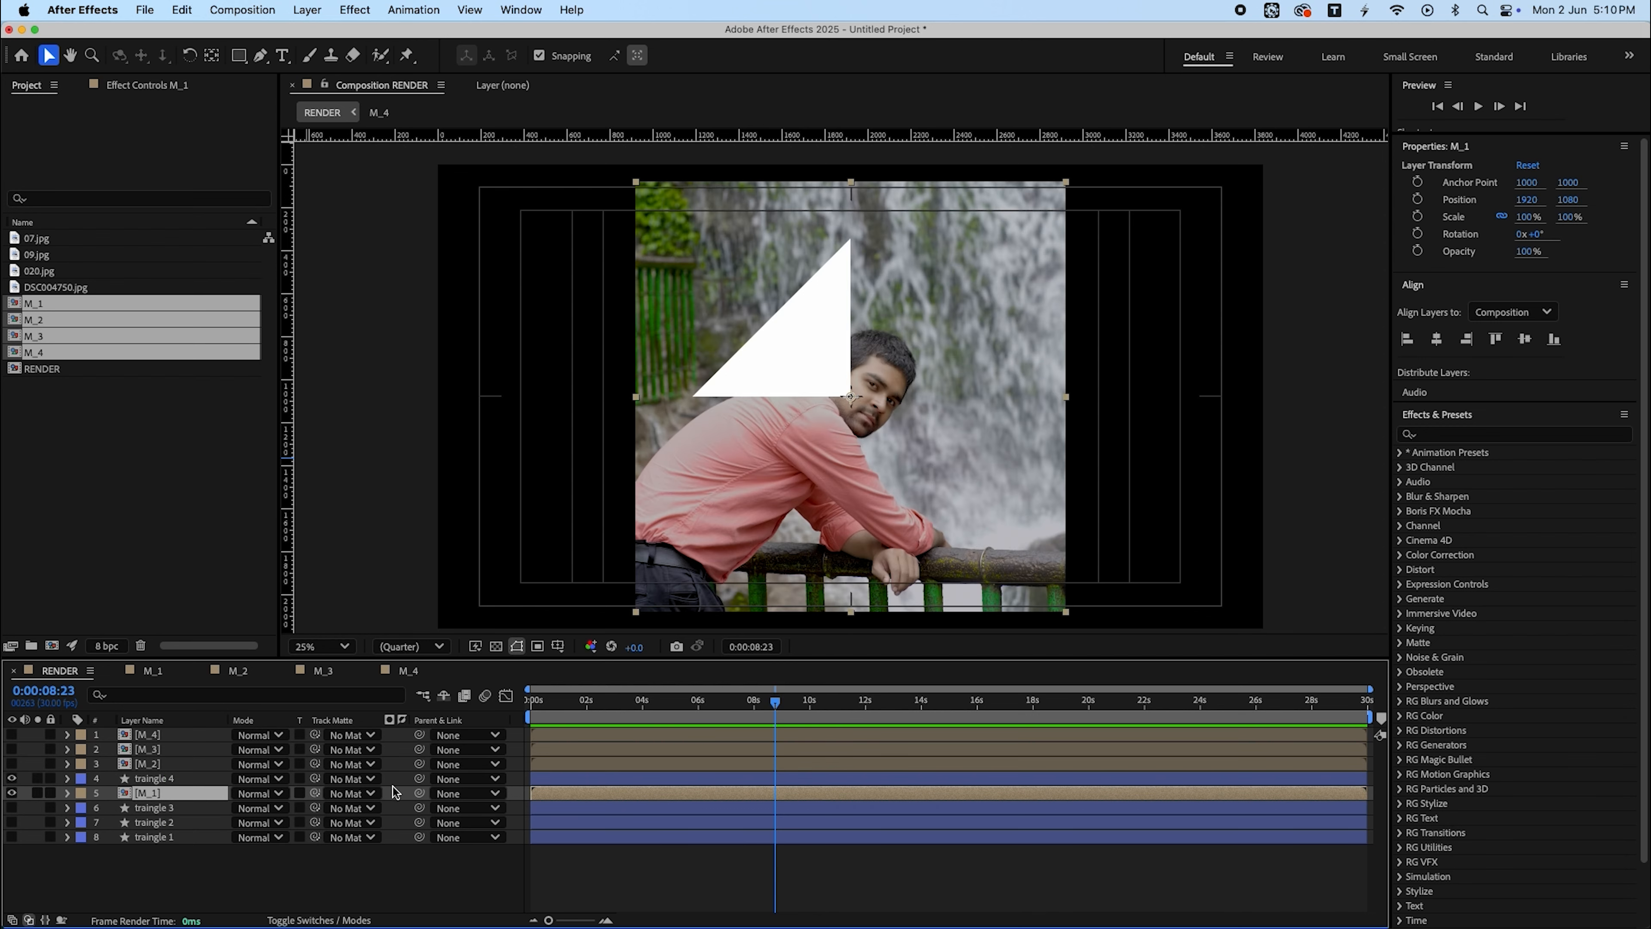
click(351, 793)
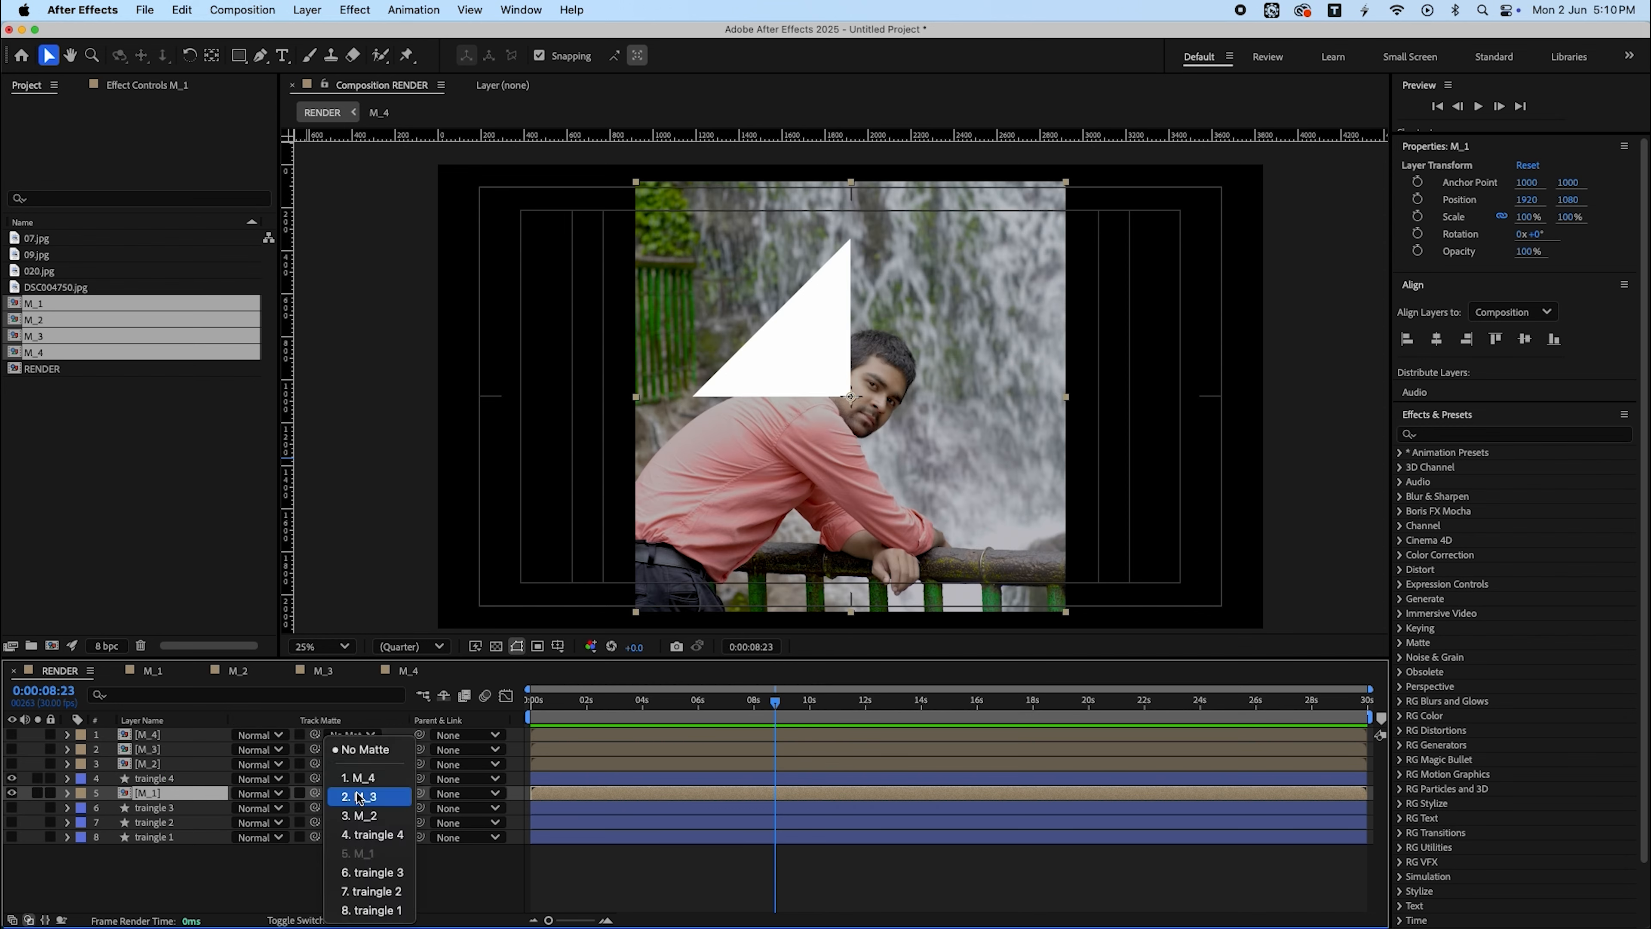
click(372, 834)
- Scale M_1 to about 39% and position the photo inside the upper-left triangle
drag(1514, 221, 1474, 219)
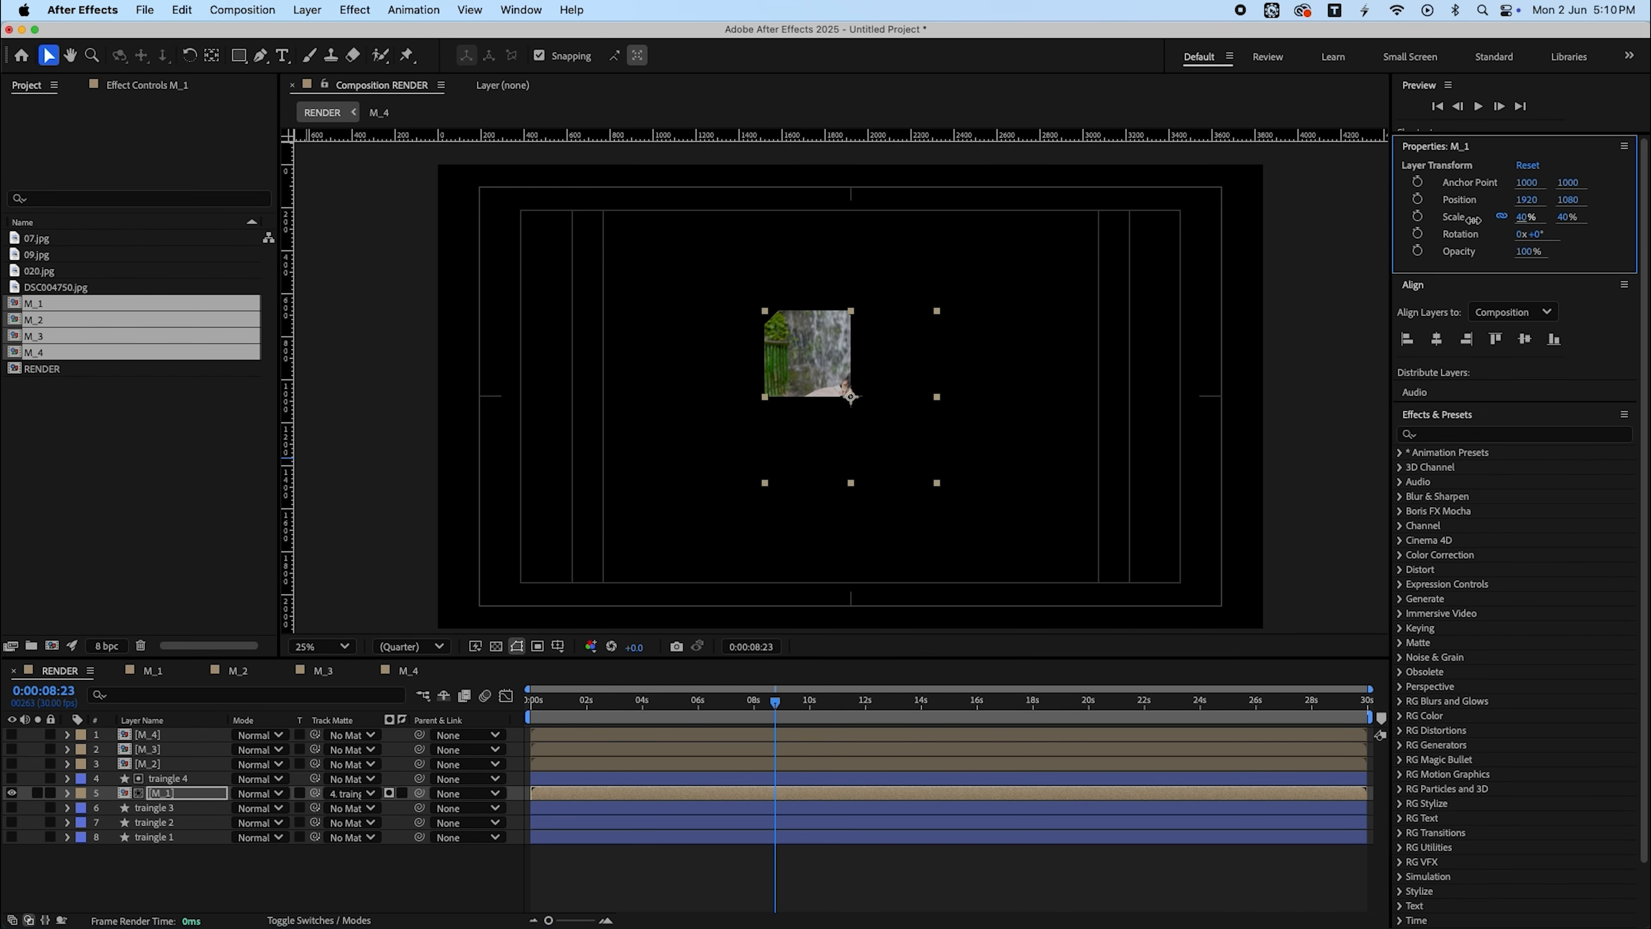
drag(807, 375, 747, 314)
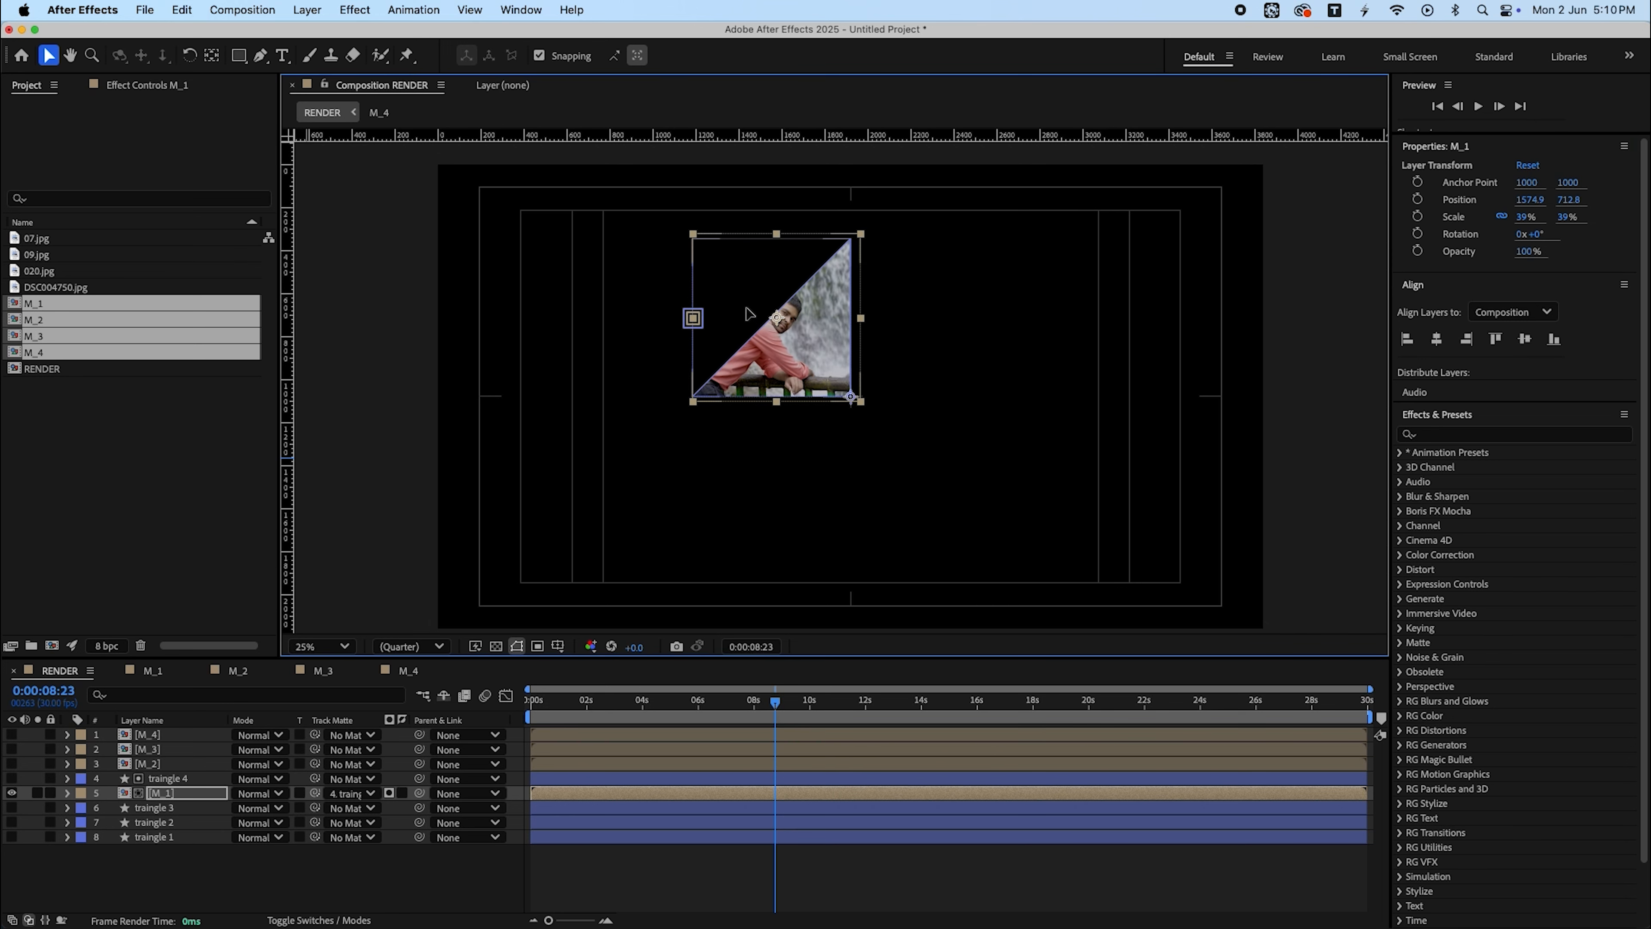
drag(1528, 219, 1545, 220)
drag(893, 350, 925, 365)
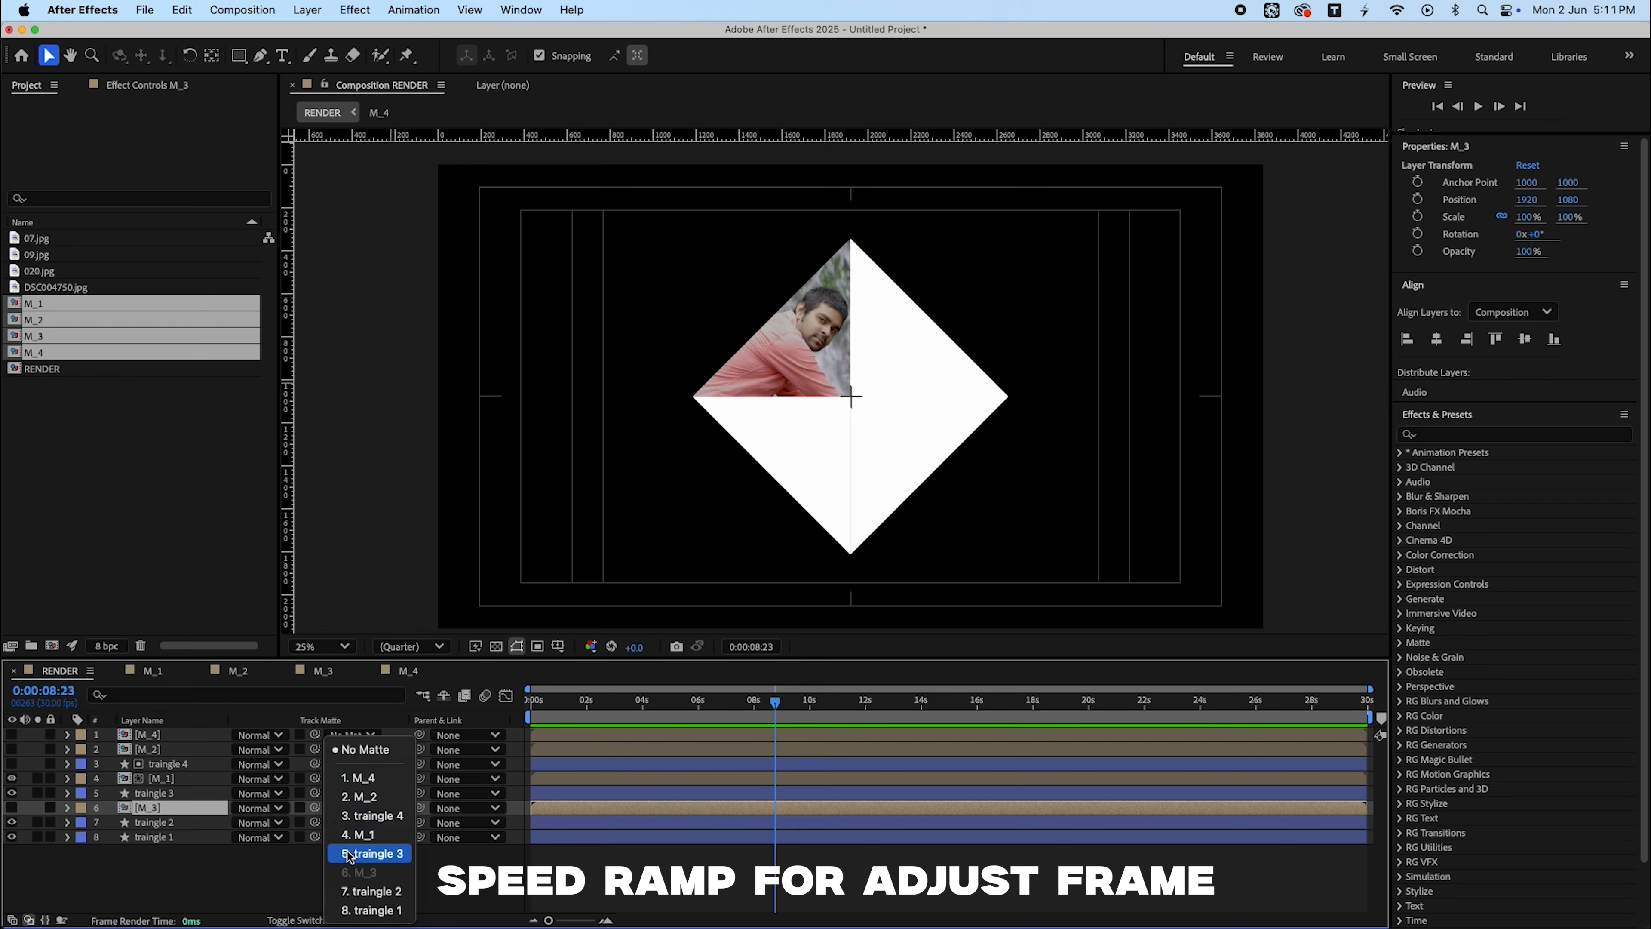
- Place M_3 beneath traingle 3 as its track matte, then scale and position it inside the lower-left triangle
click(350, 821)
mouse_move(168, 793)
mouse_down()
mouse_move(140, 816)
mouse_move(171, 815)
mouse_up()
click(12, 793)
drag(1527, 217, 1498, 218)
drag(819, 430, 773, 481)
click(195, 872)
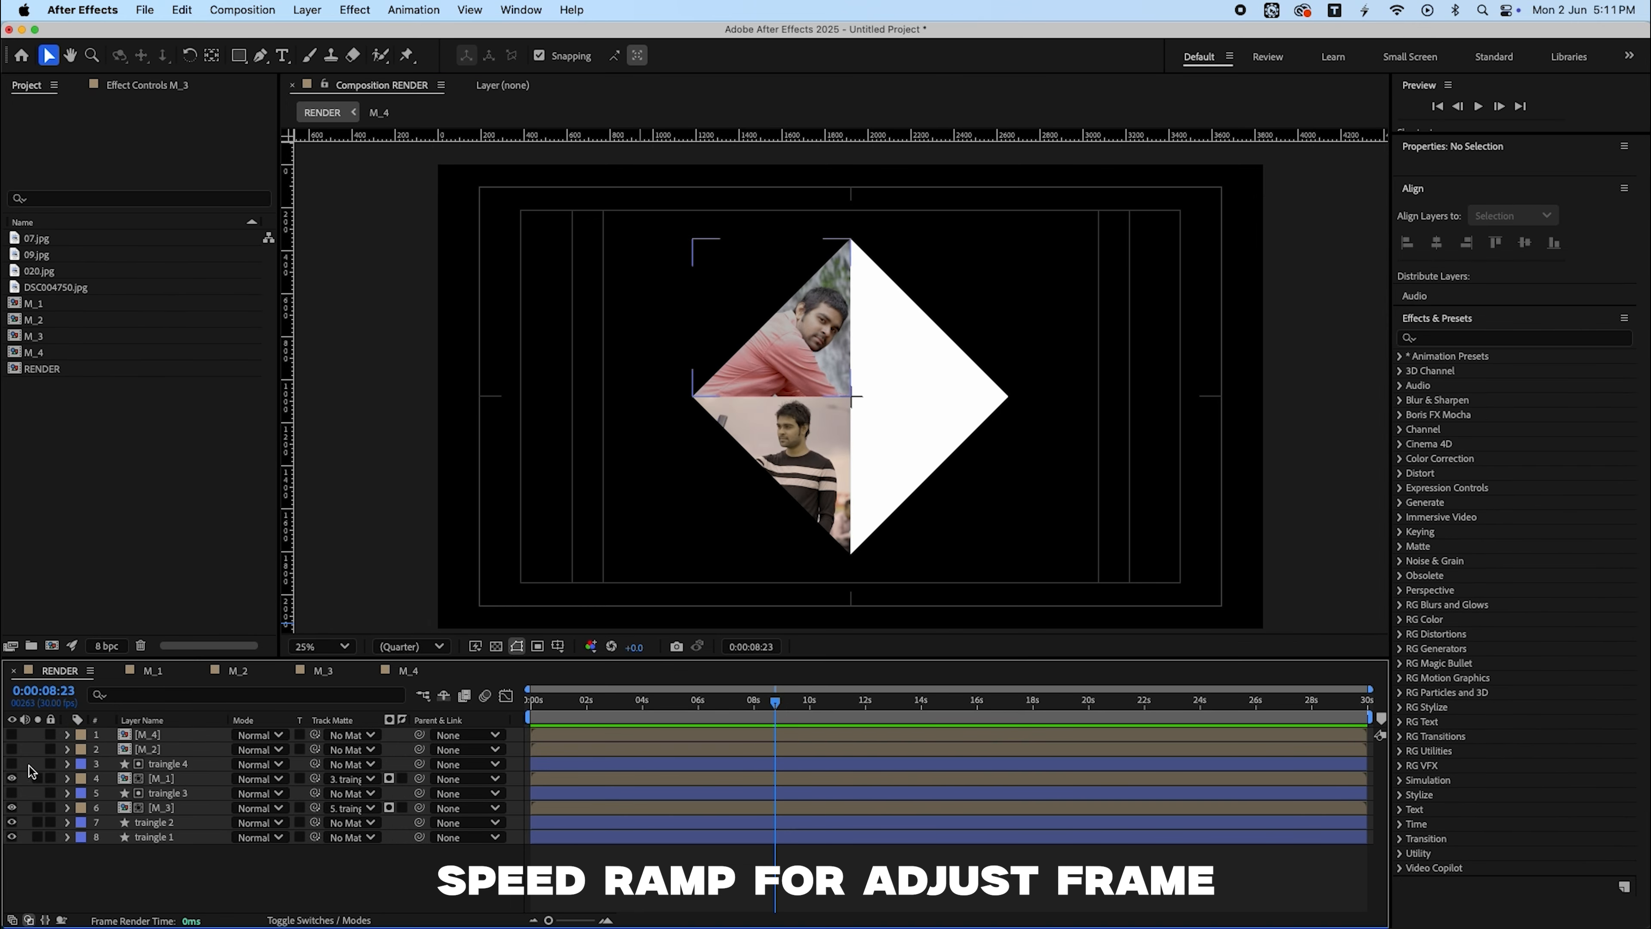
- Fill the right-hand triangles with M_4 and M_2, scaling and positioning each photo inside its triangle
click(11, 735)
drag(147, 735, 153, 844)
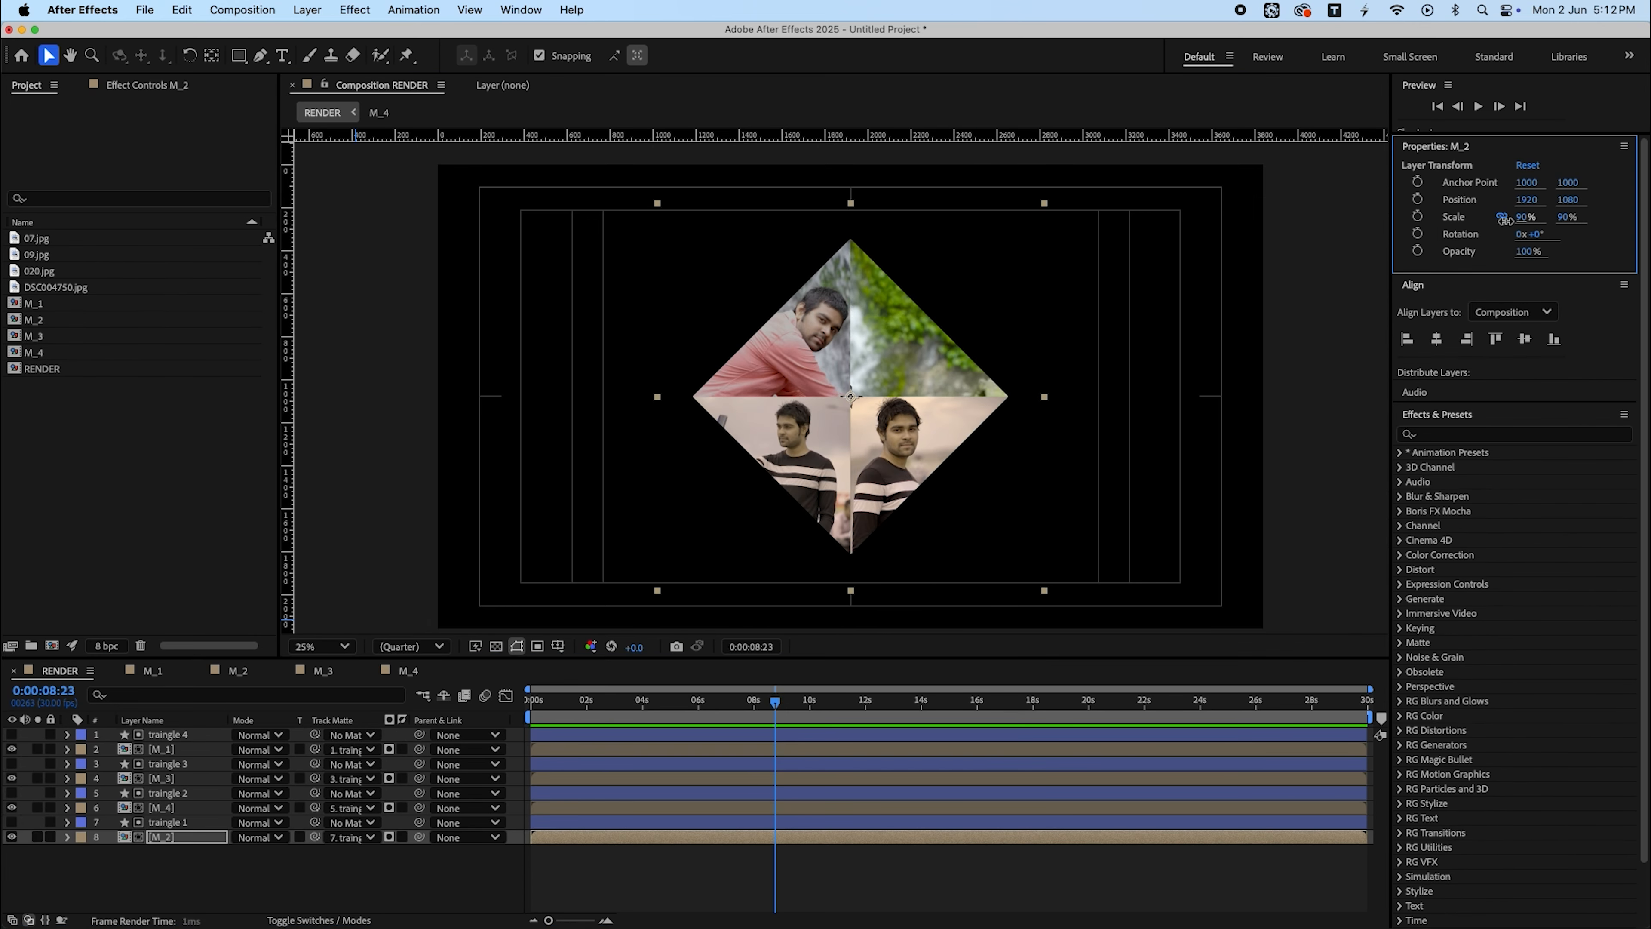
drag(1504, 219, 1472, 219)
drag(930, 359, 997, 298)
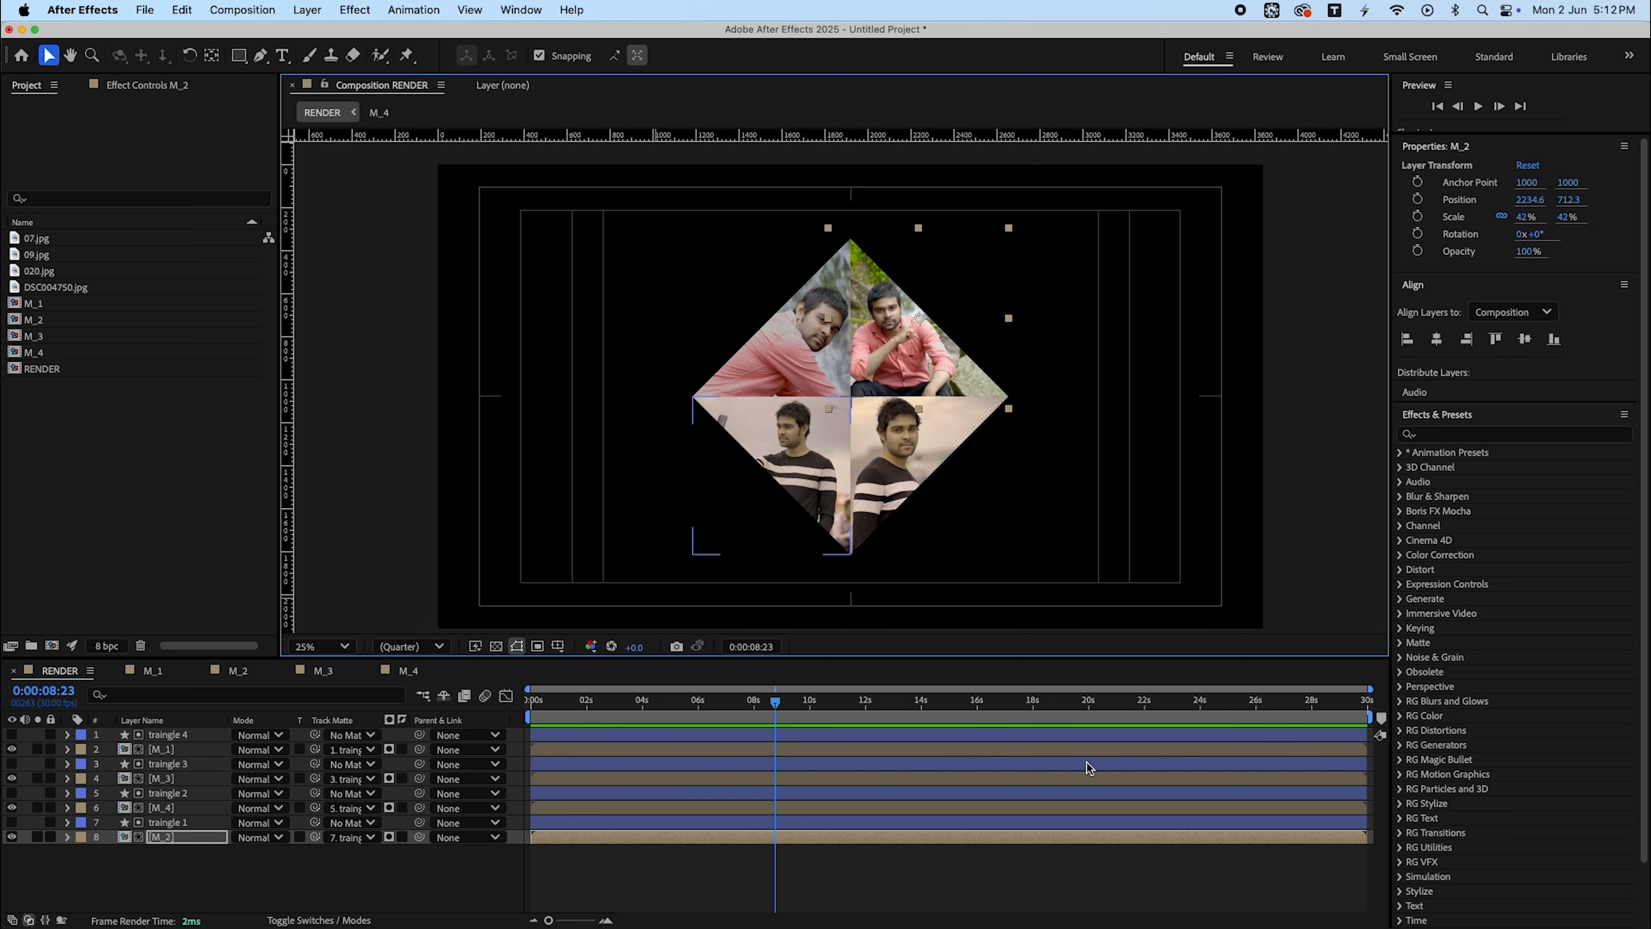
- Open the M_2 composition from the timeline and return to the RENDER composition
click(991, 867)
drag(993, 704, 827, 707)
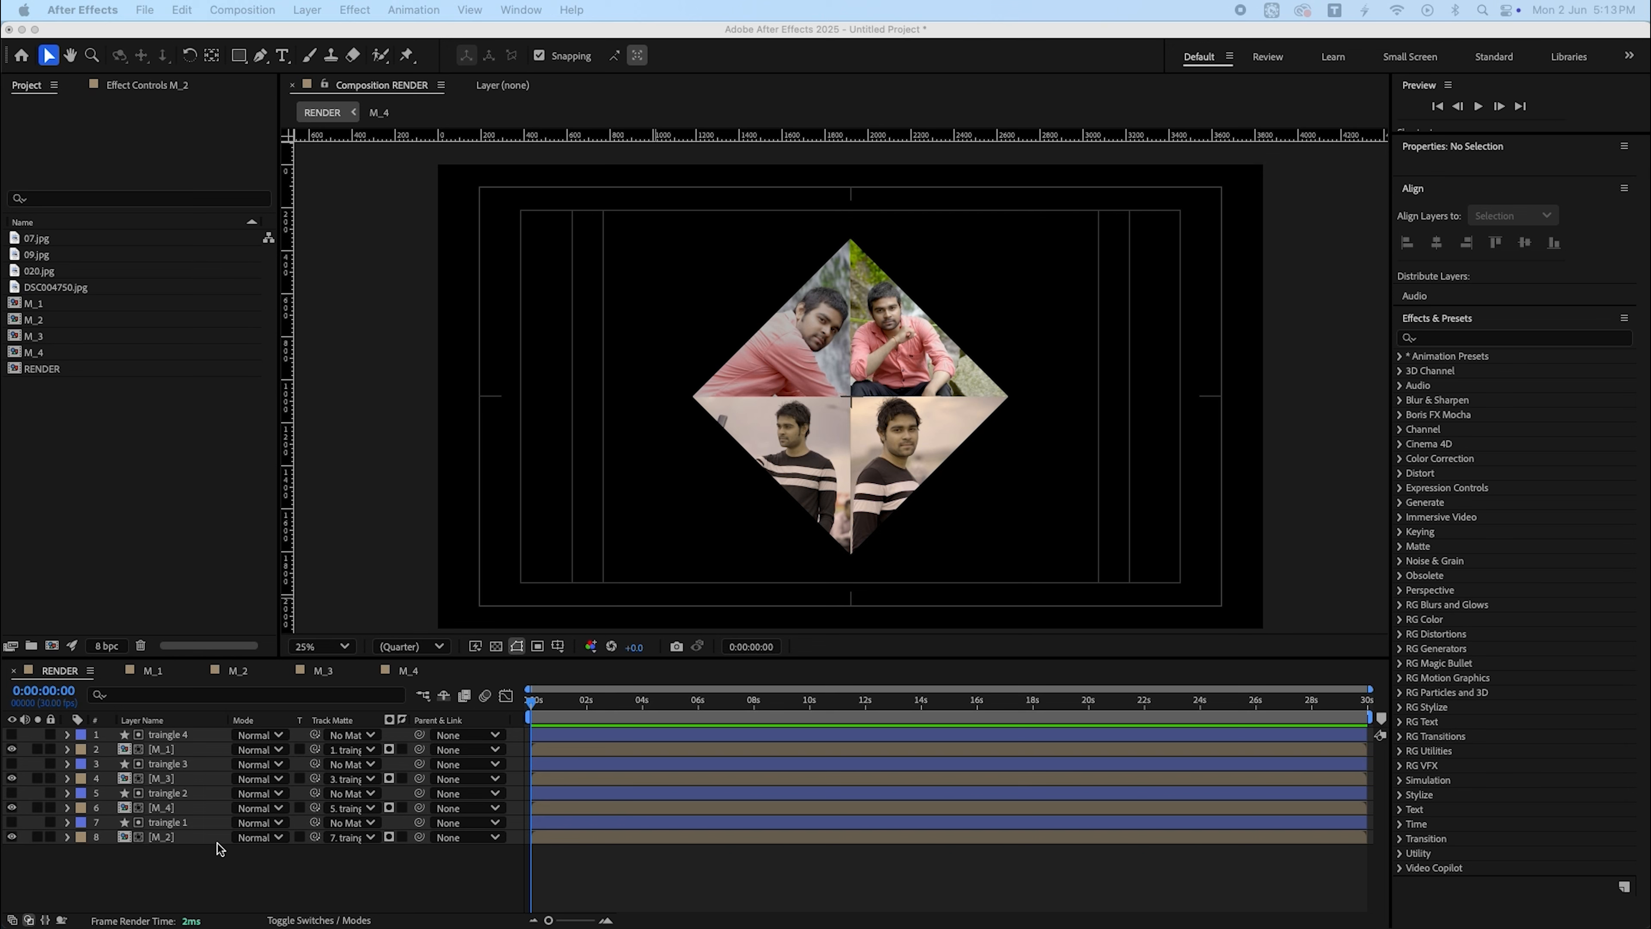
double_click(210, 842)
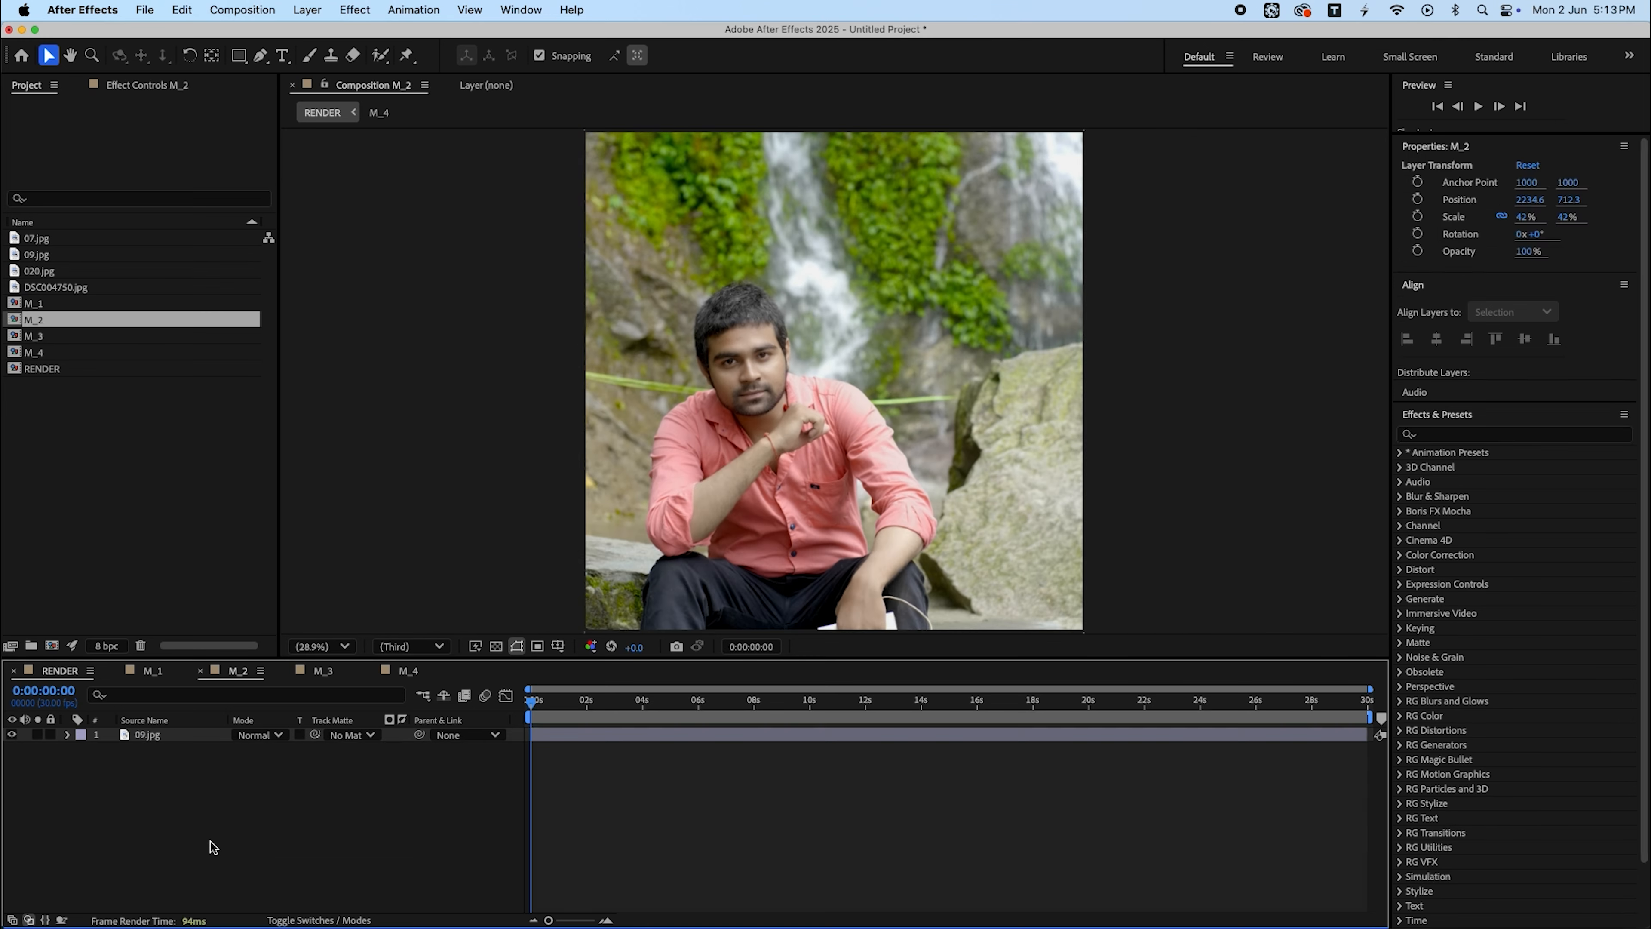
click(199, 670)
click(117, 672)
click(117, 672)
click(116, 673)
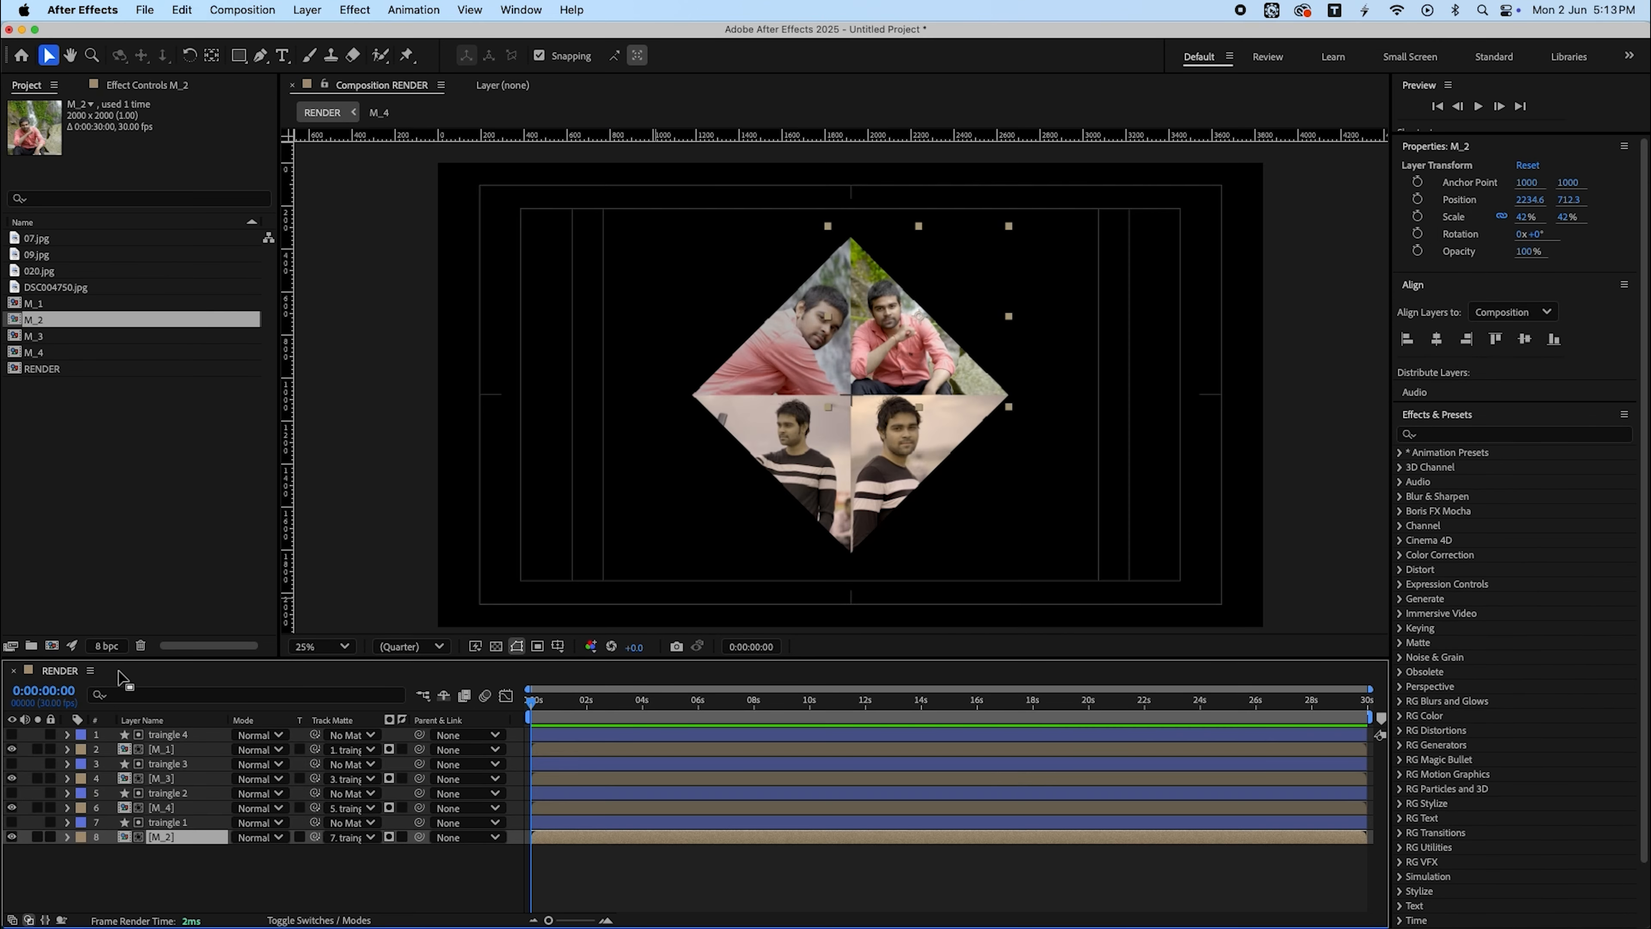
- Reveal M_2's position and add a position keyframe at 0:00:02:00
key(super+p)
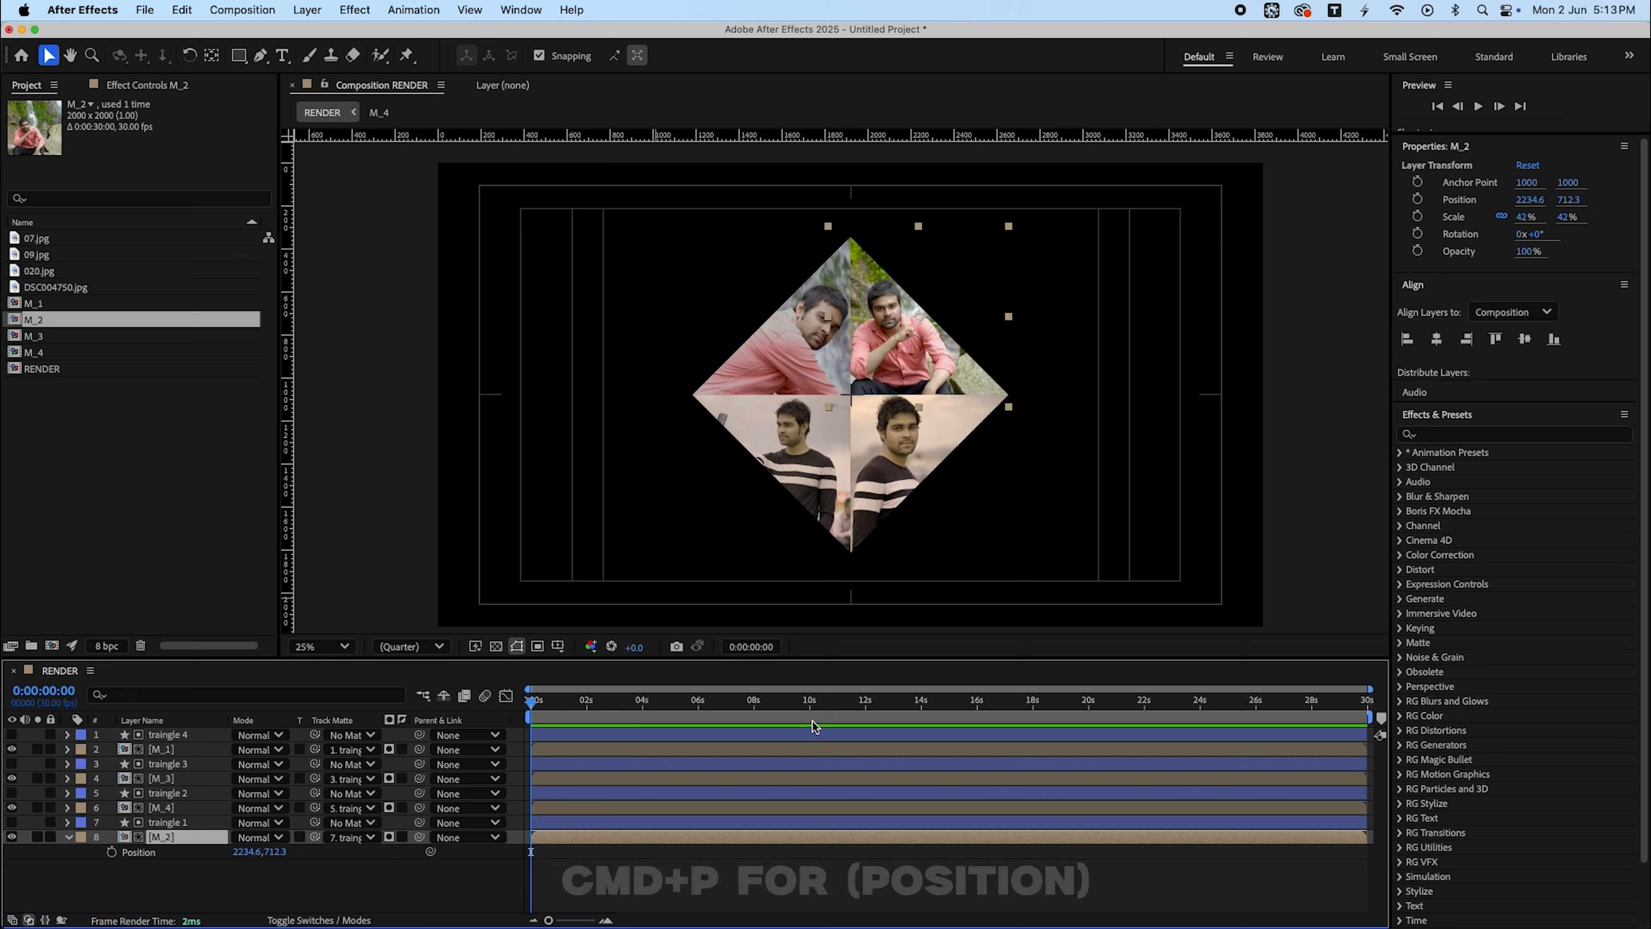
click(849, 902)
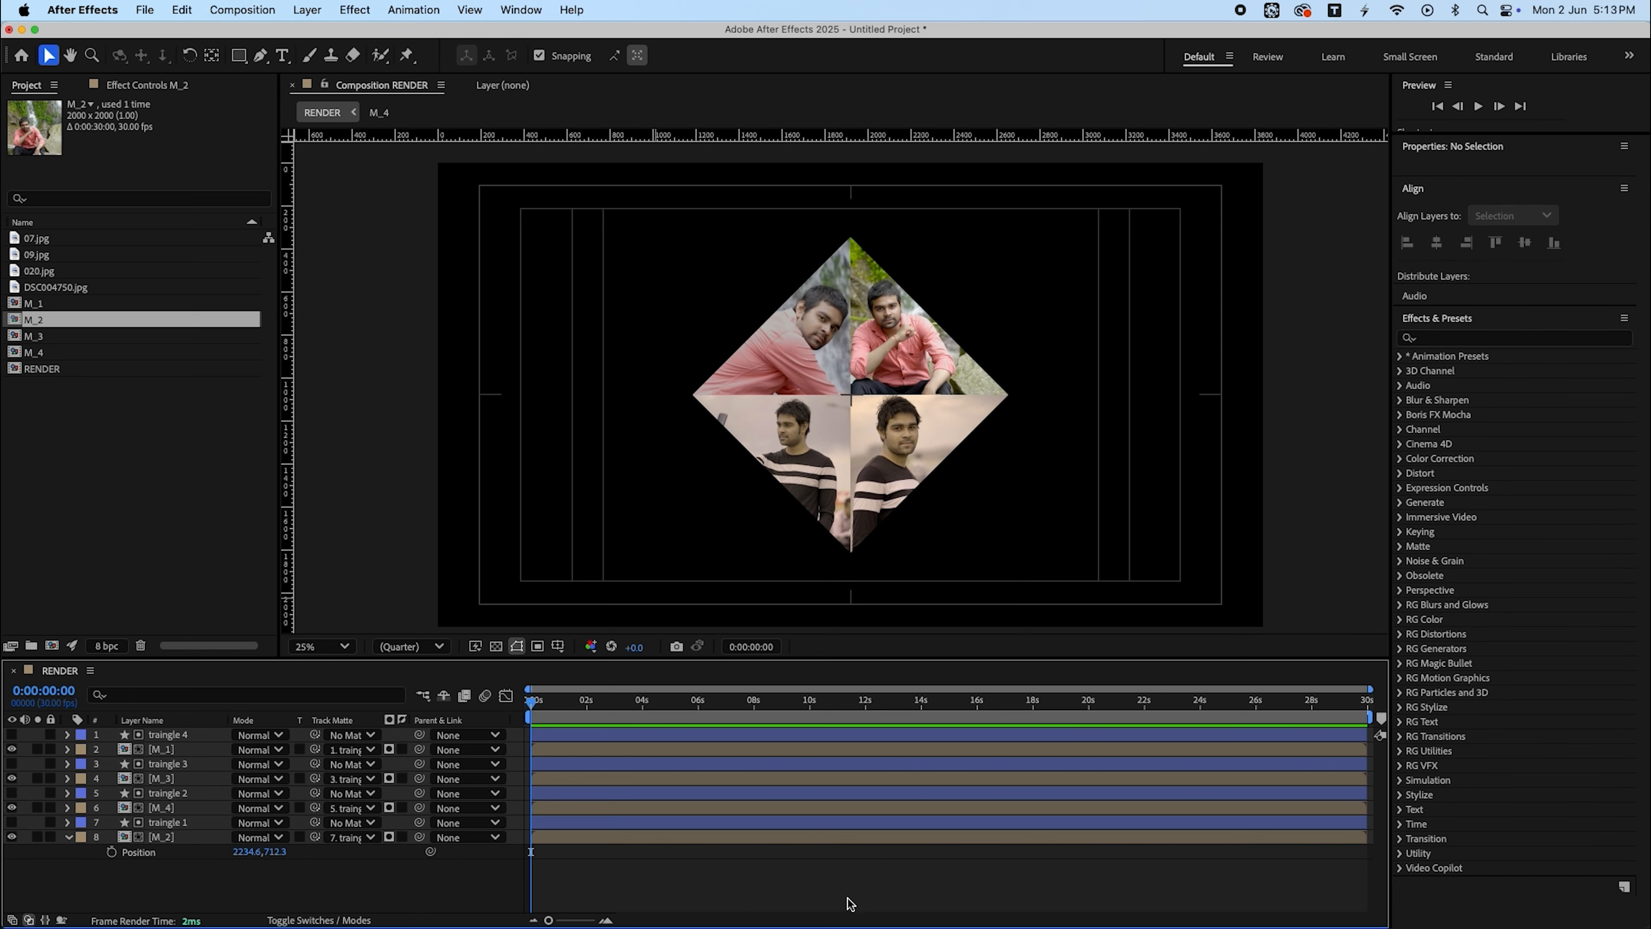
drag(1203, 707, 587, 774)
key(semicolon)
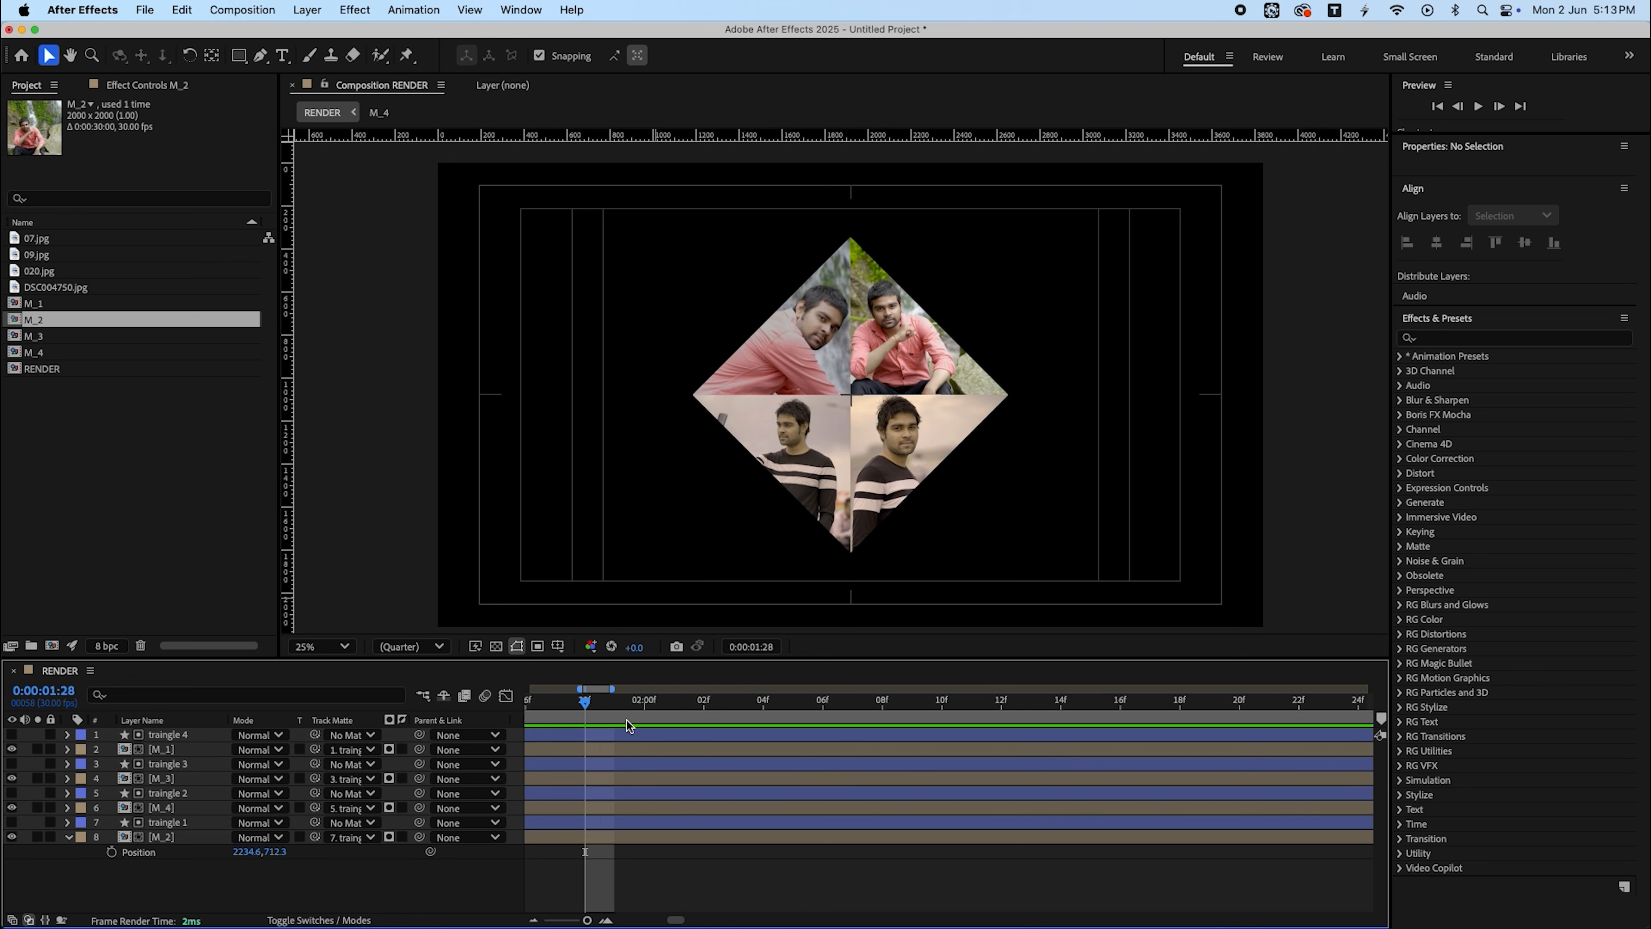
click(648, 708)
key(semicolon)
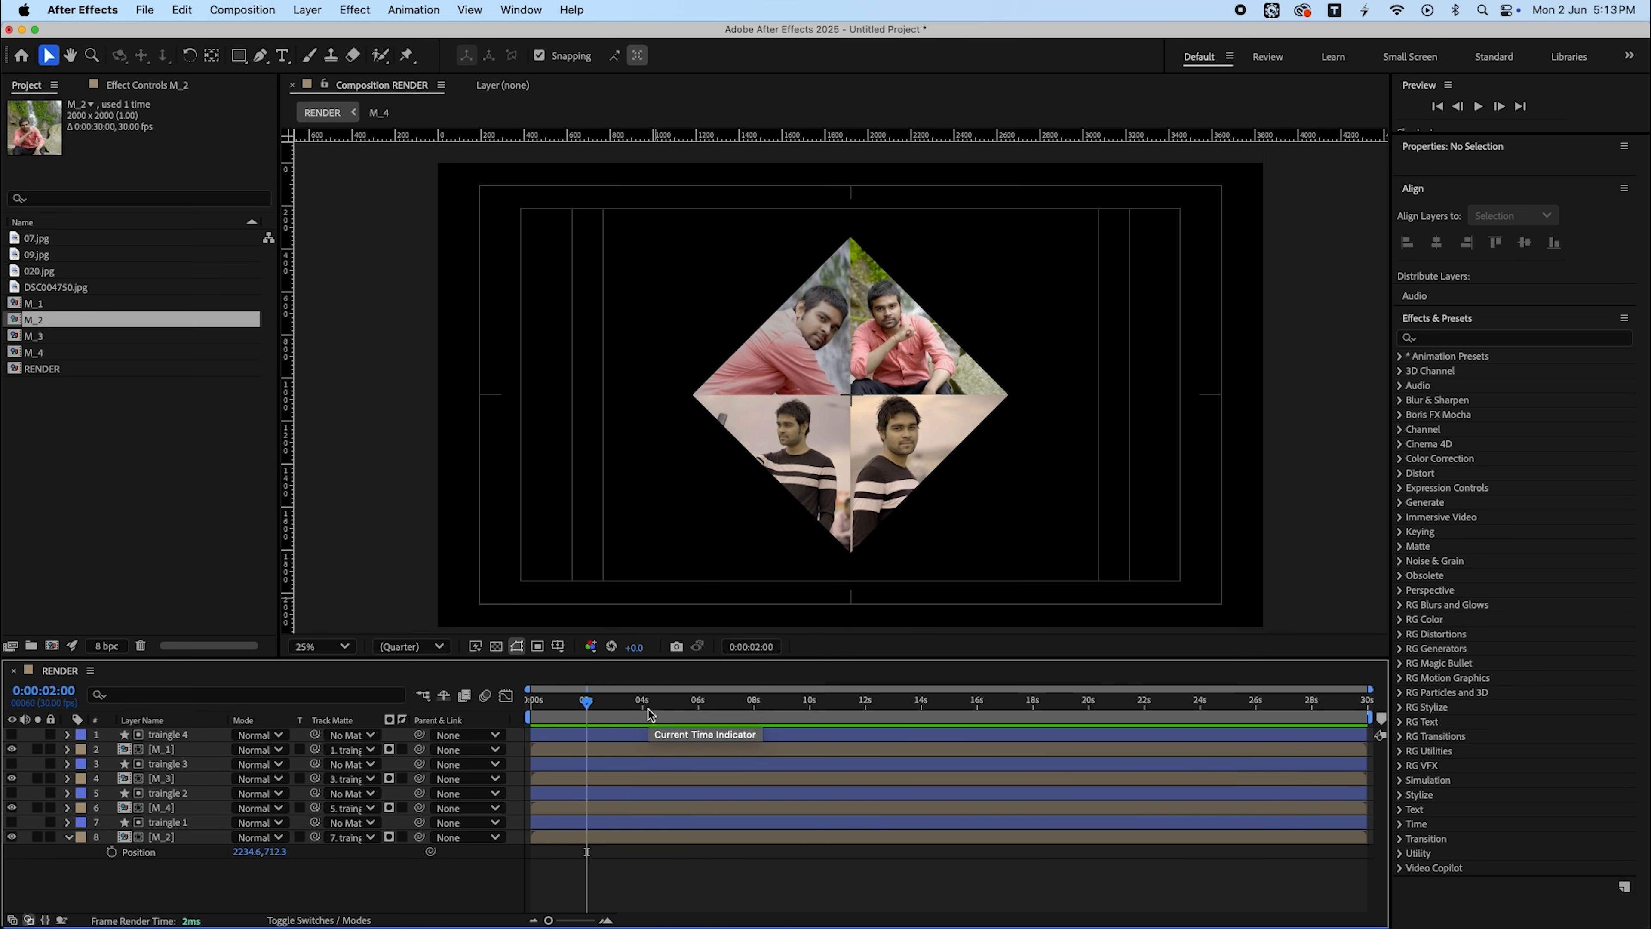
click(111, 855)
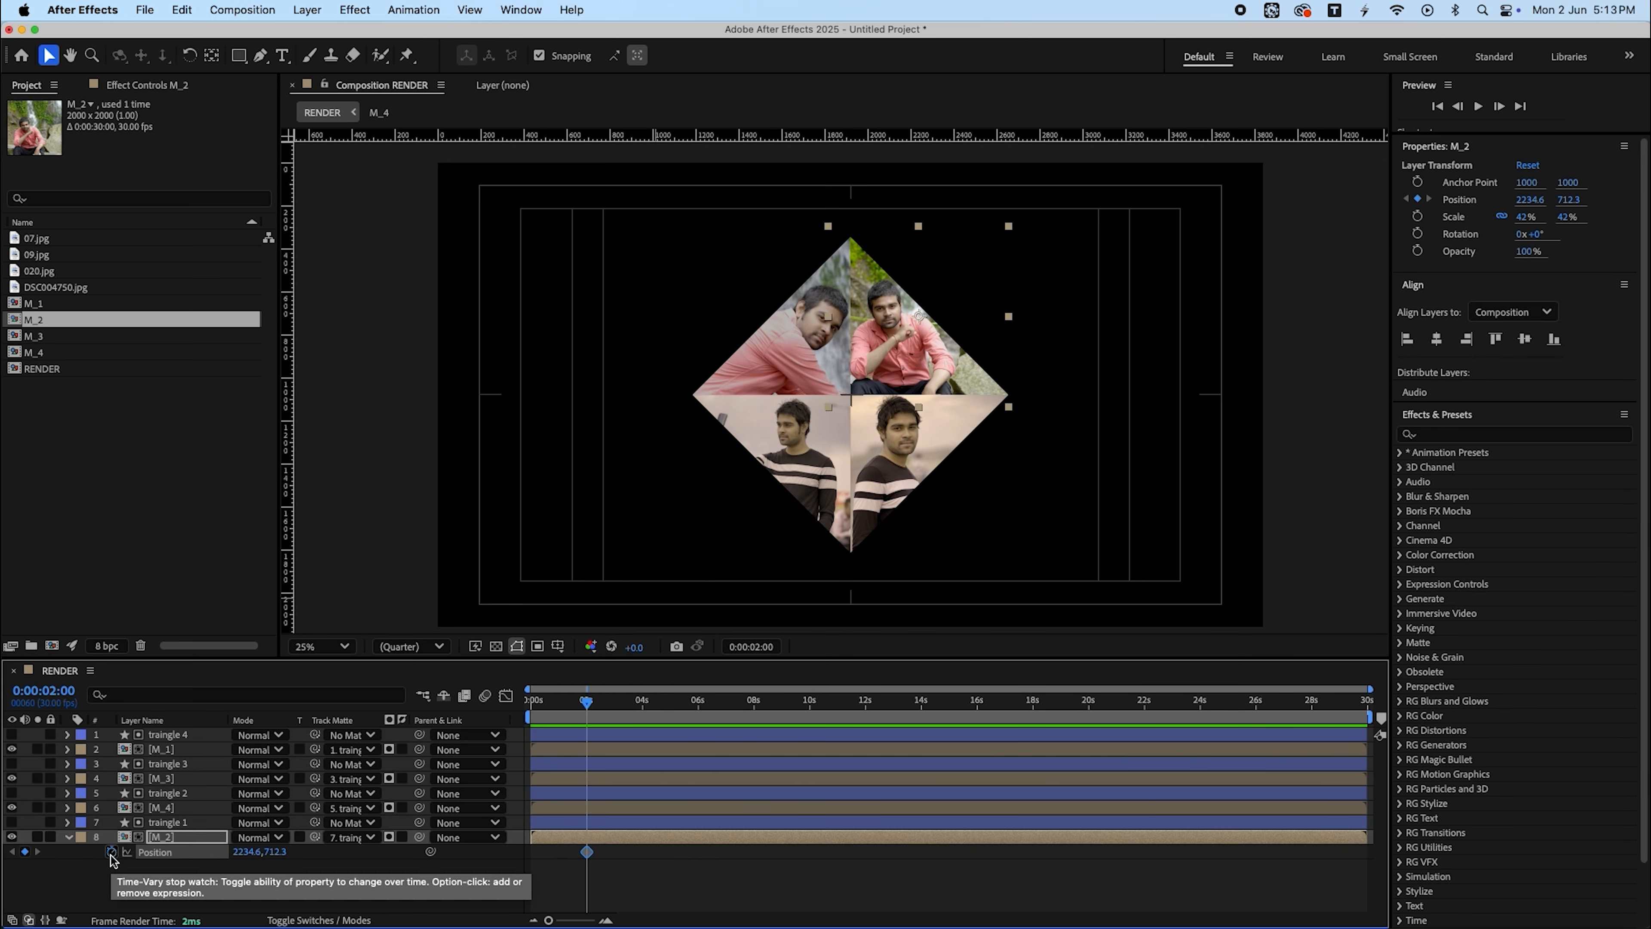
- Select M_1, M_3 and M_4 and add position keyframes for all three at 0:00:02:00
double_click(192, 809)
click(115, 670)
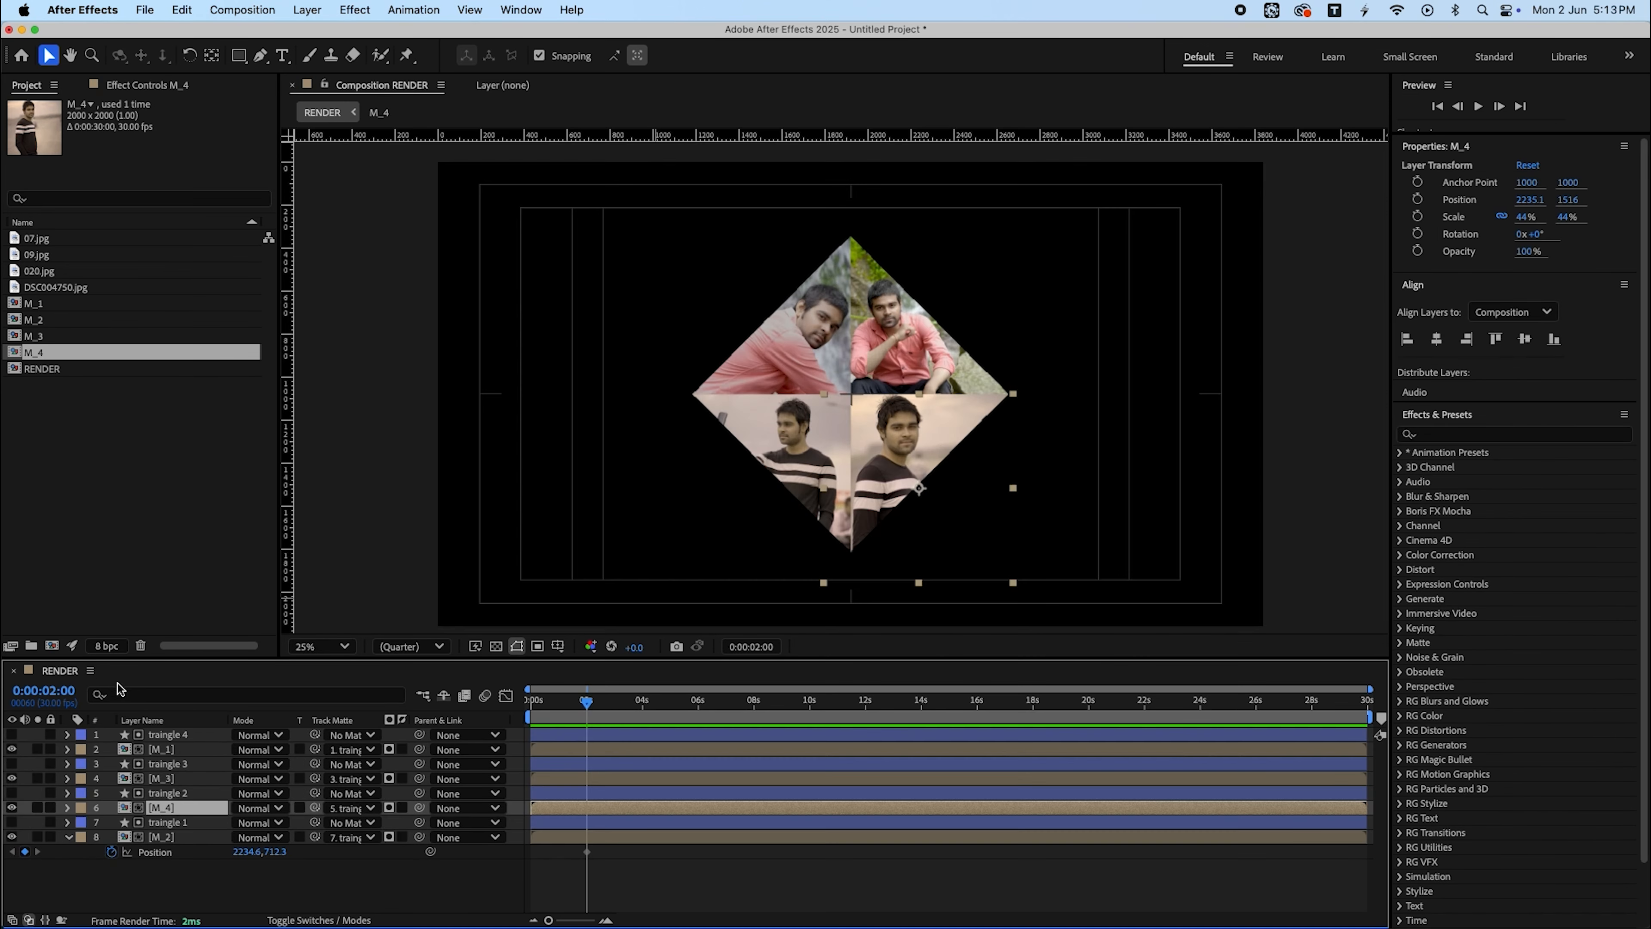
super+click(173, 778)
super+click(187, 749)
key(p)
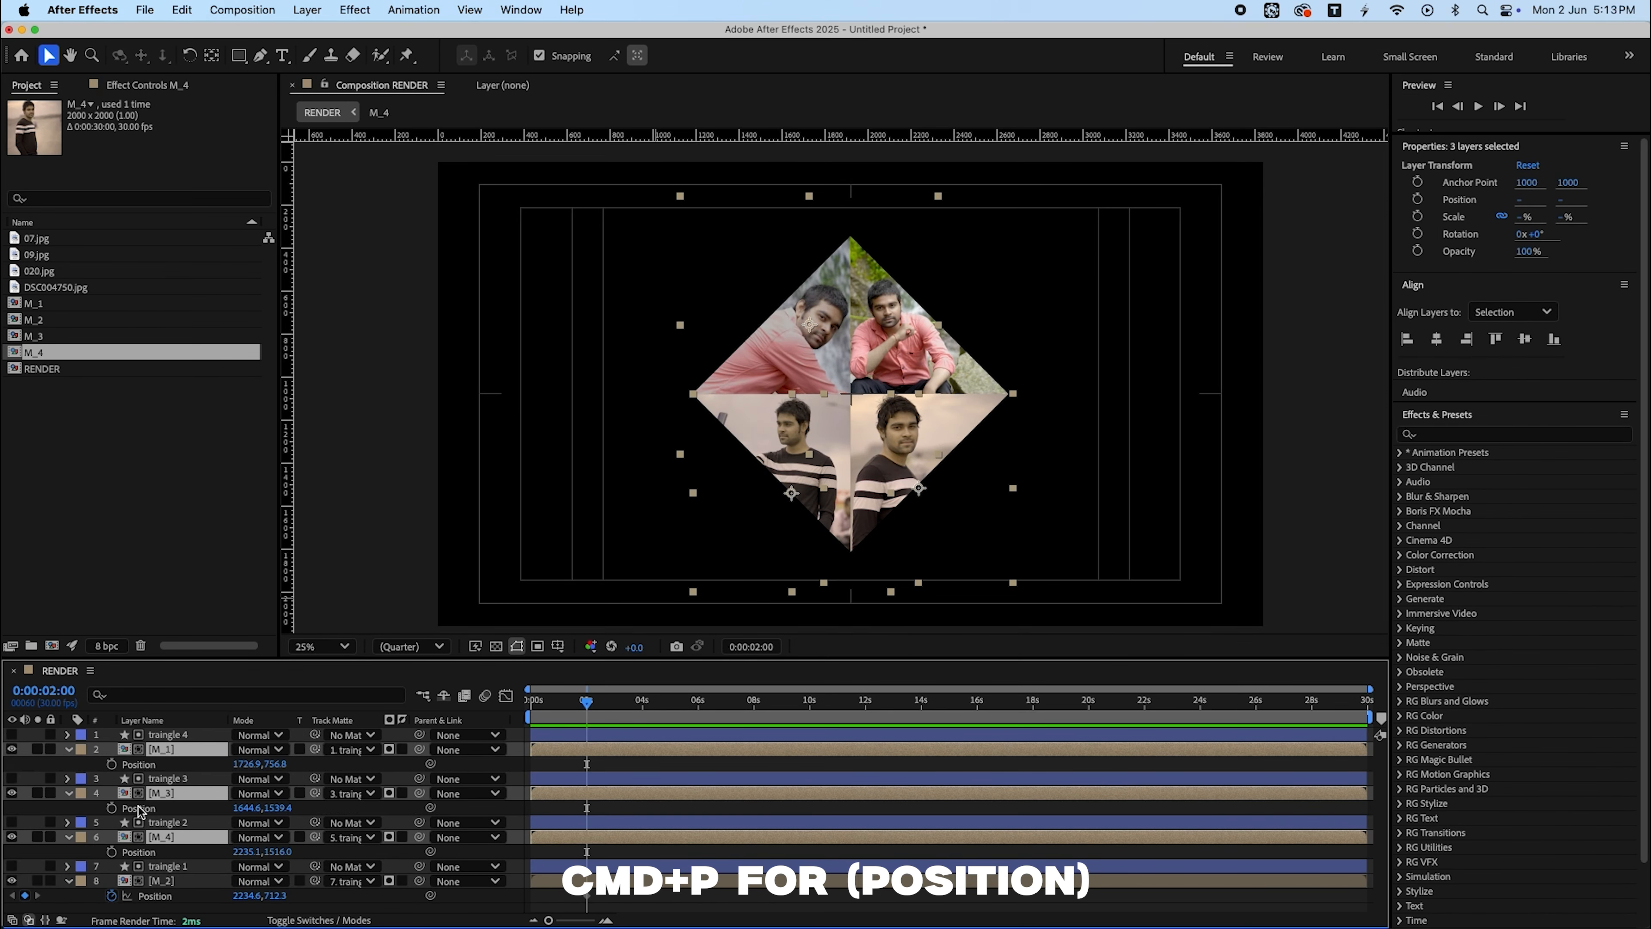
click(111, 808)
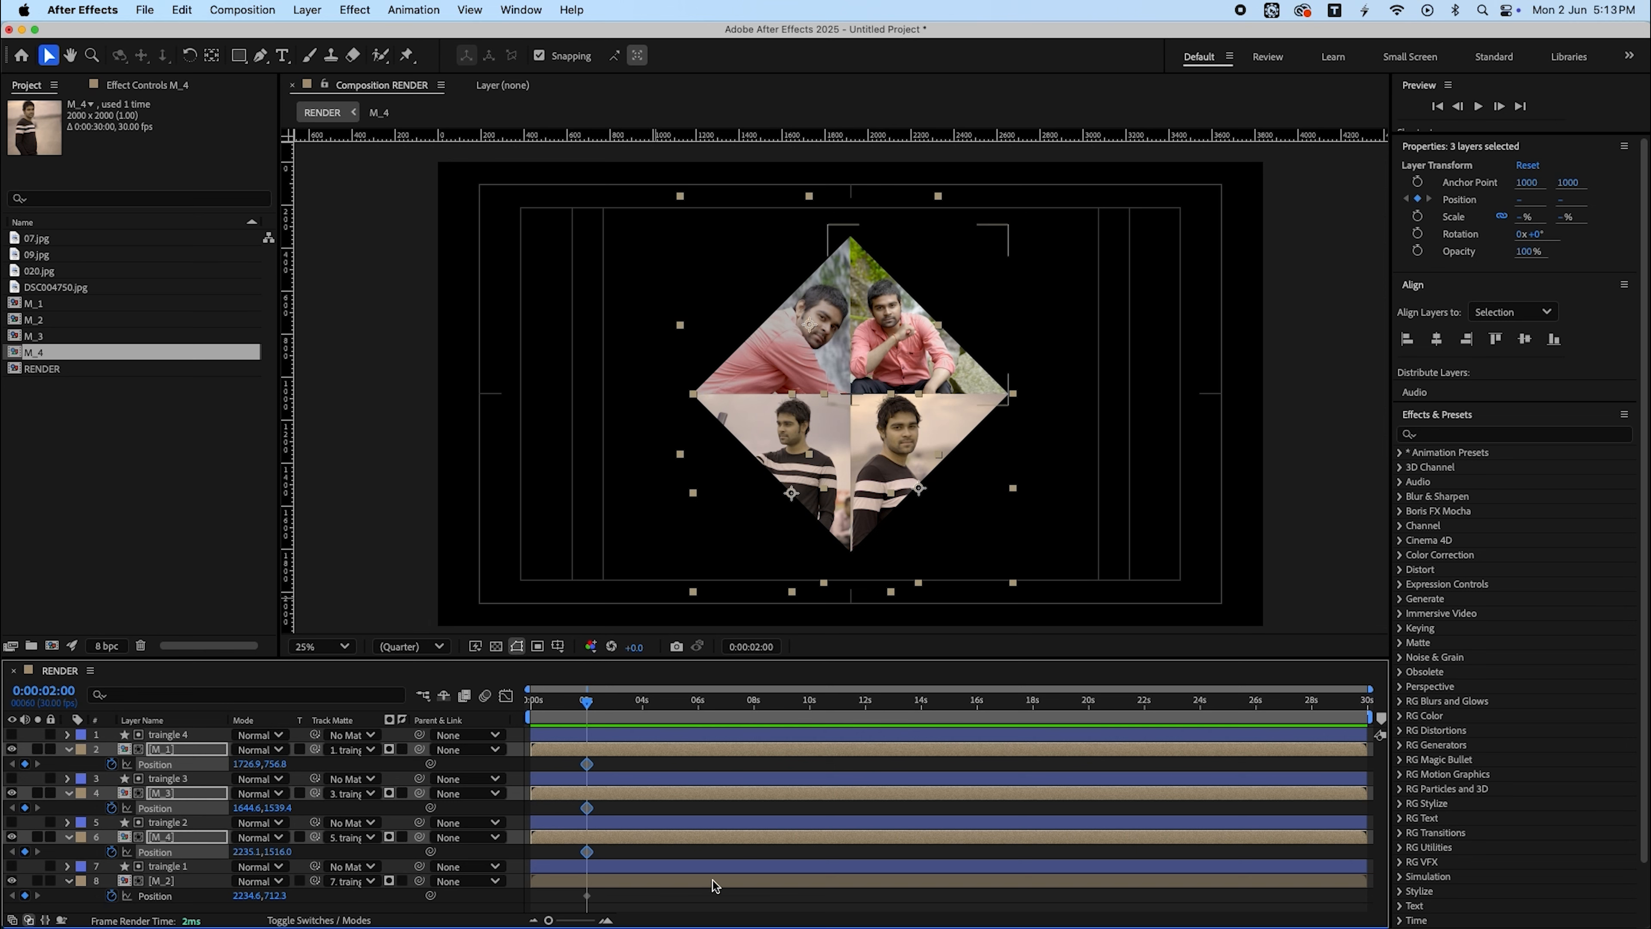
- At the start of the timeline, set M_2's position to 3069.6,712.3 and M_4's to 2235.1,2254
drag(572, 708, 532, 705)
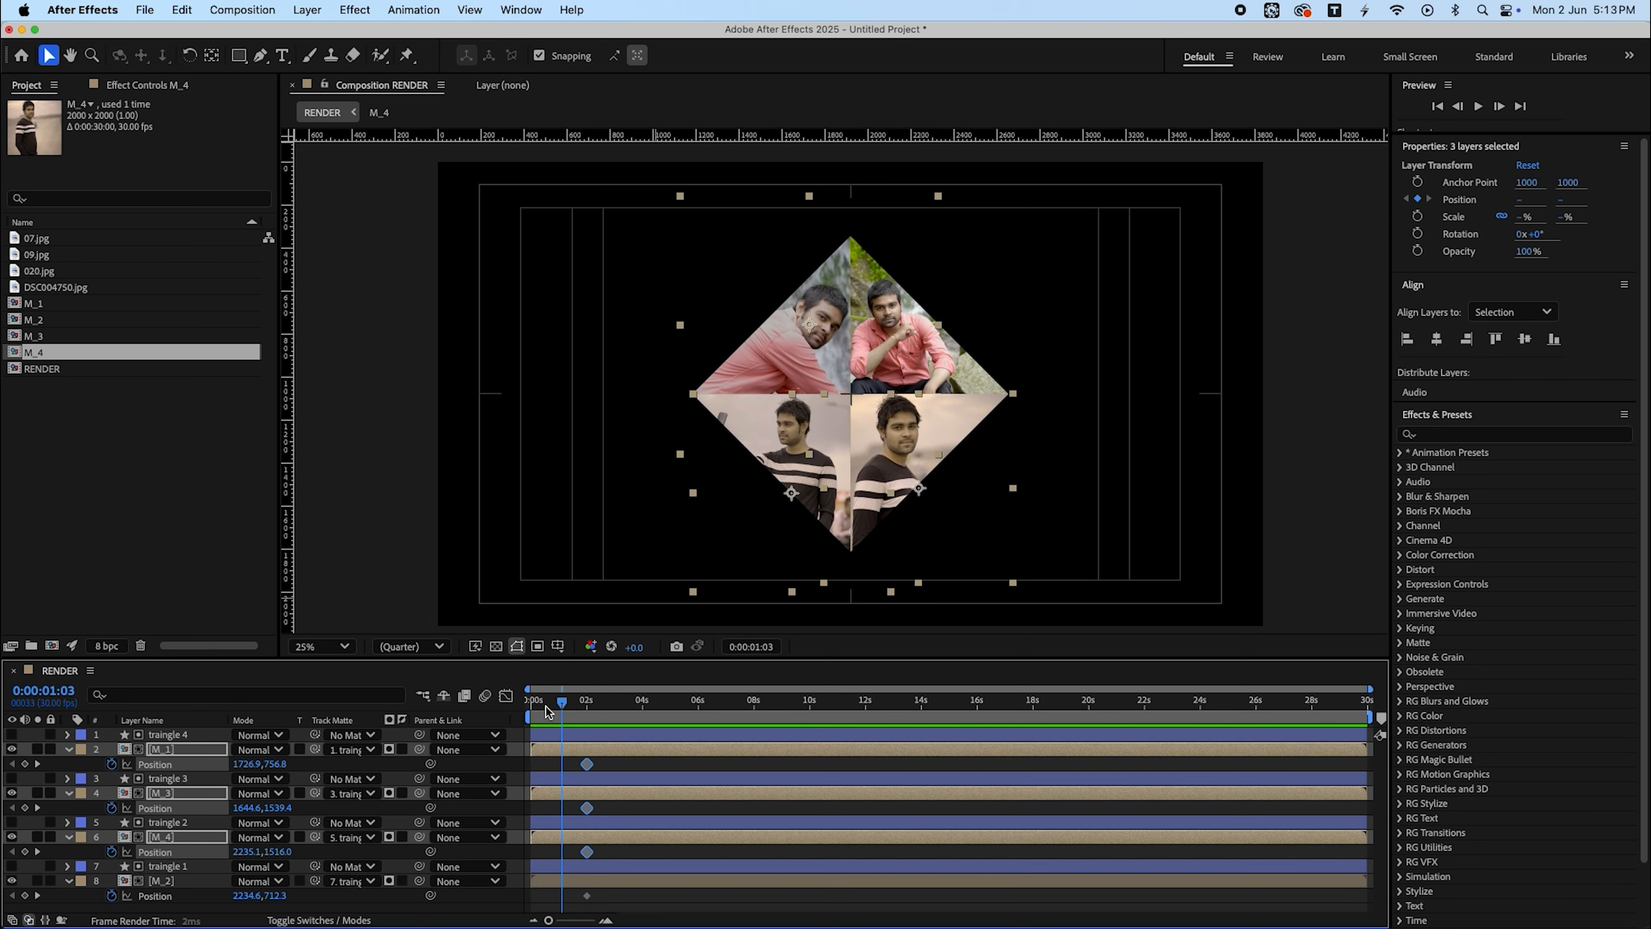
click(794, 905)
drag(244, 901, 936, 875)
drag(266, 854, 810, 828)
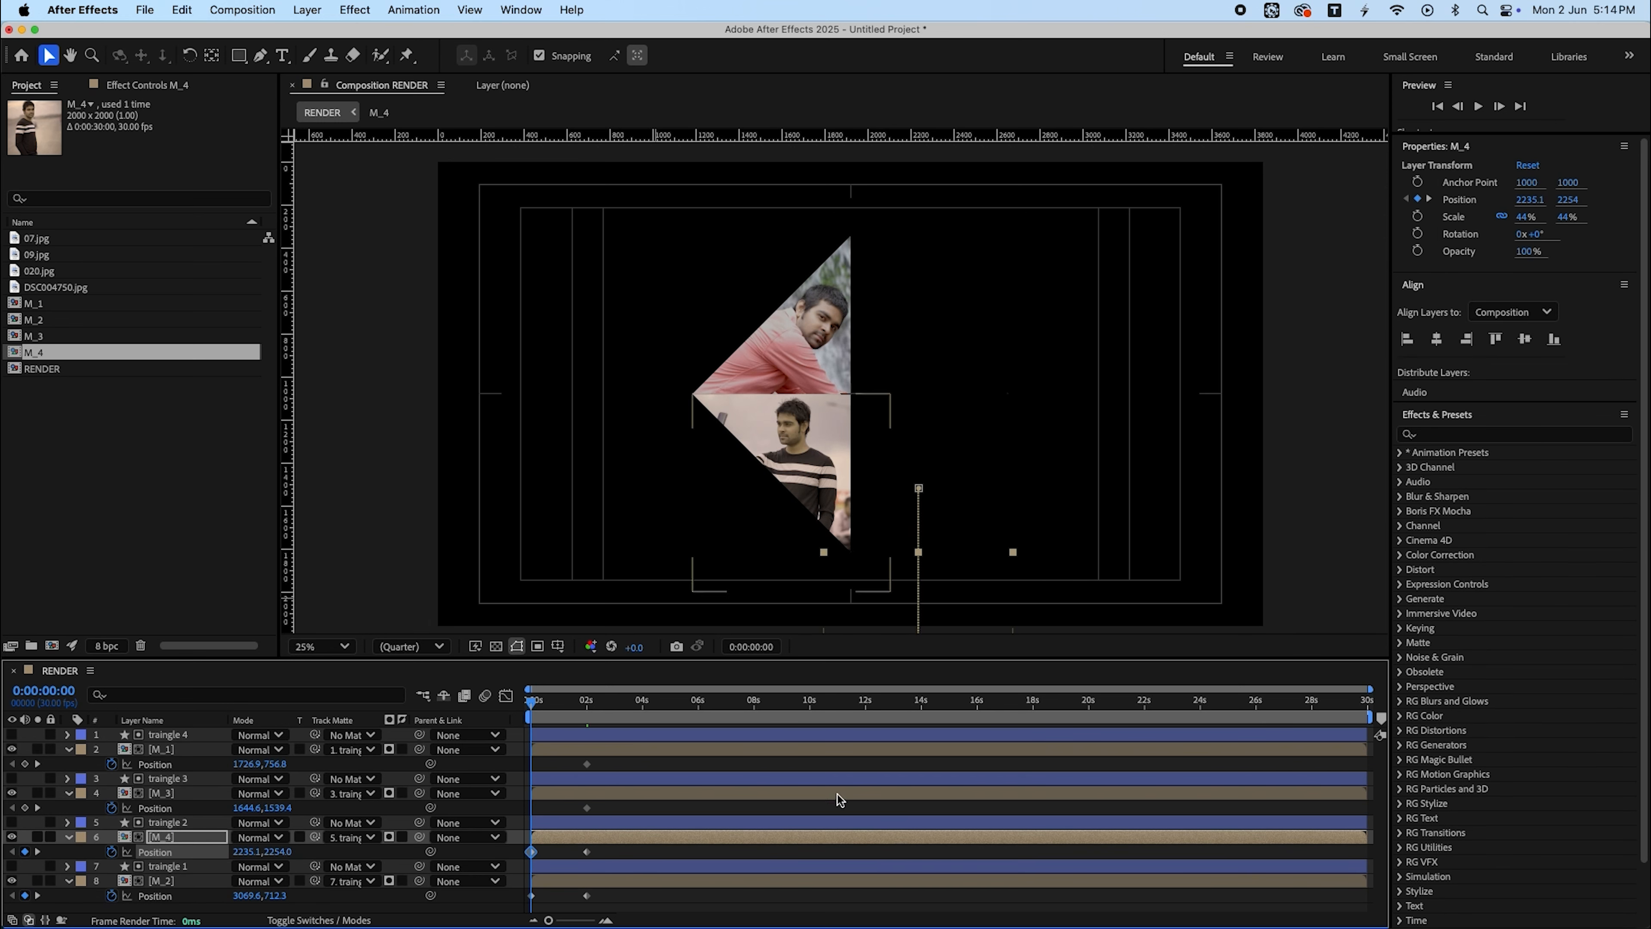
- Set M_3's position to 734.6,1539.4 and M_1's to 1724.9,-273.2 at the start of the timeline
drag(245, 808, 175, 813)
drag(246, 764, 180, 780)
key(super+z)
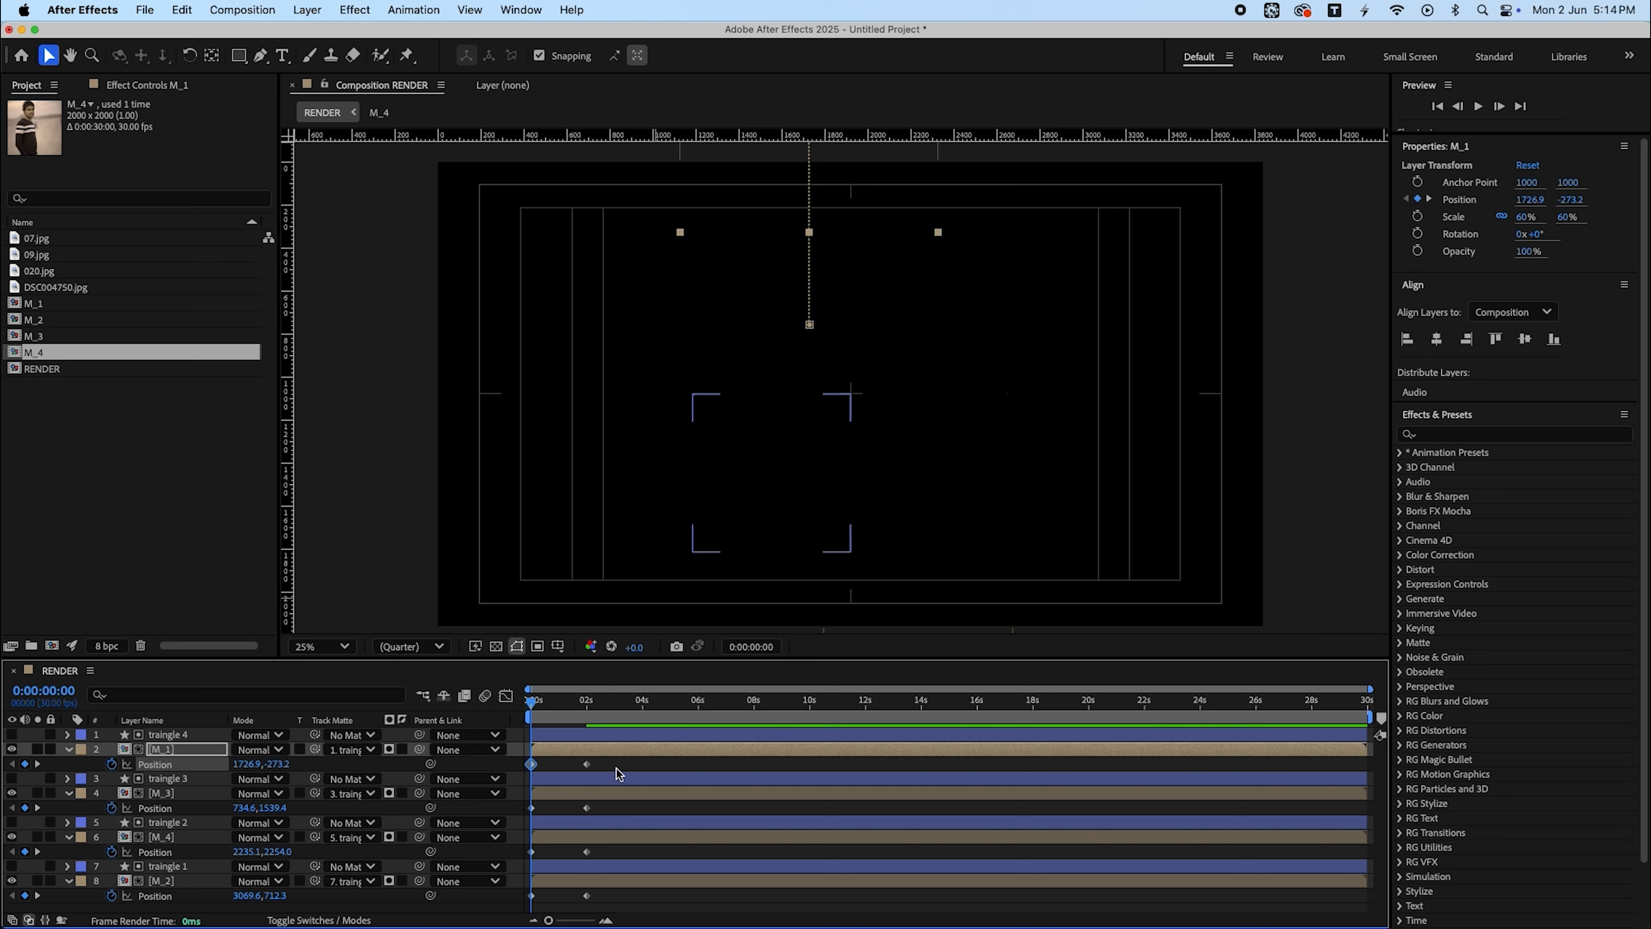
- Apply Easy Ease to all position keyframes and steepen their speed curves in the Graph Editor
drag(617, 765, 461, 906)
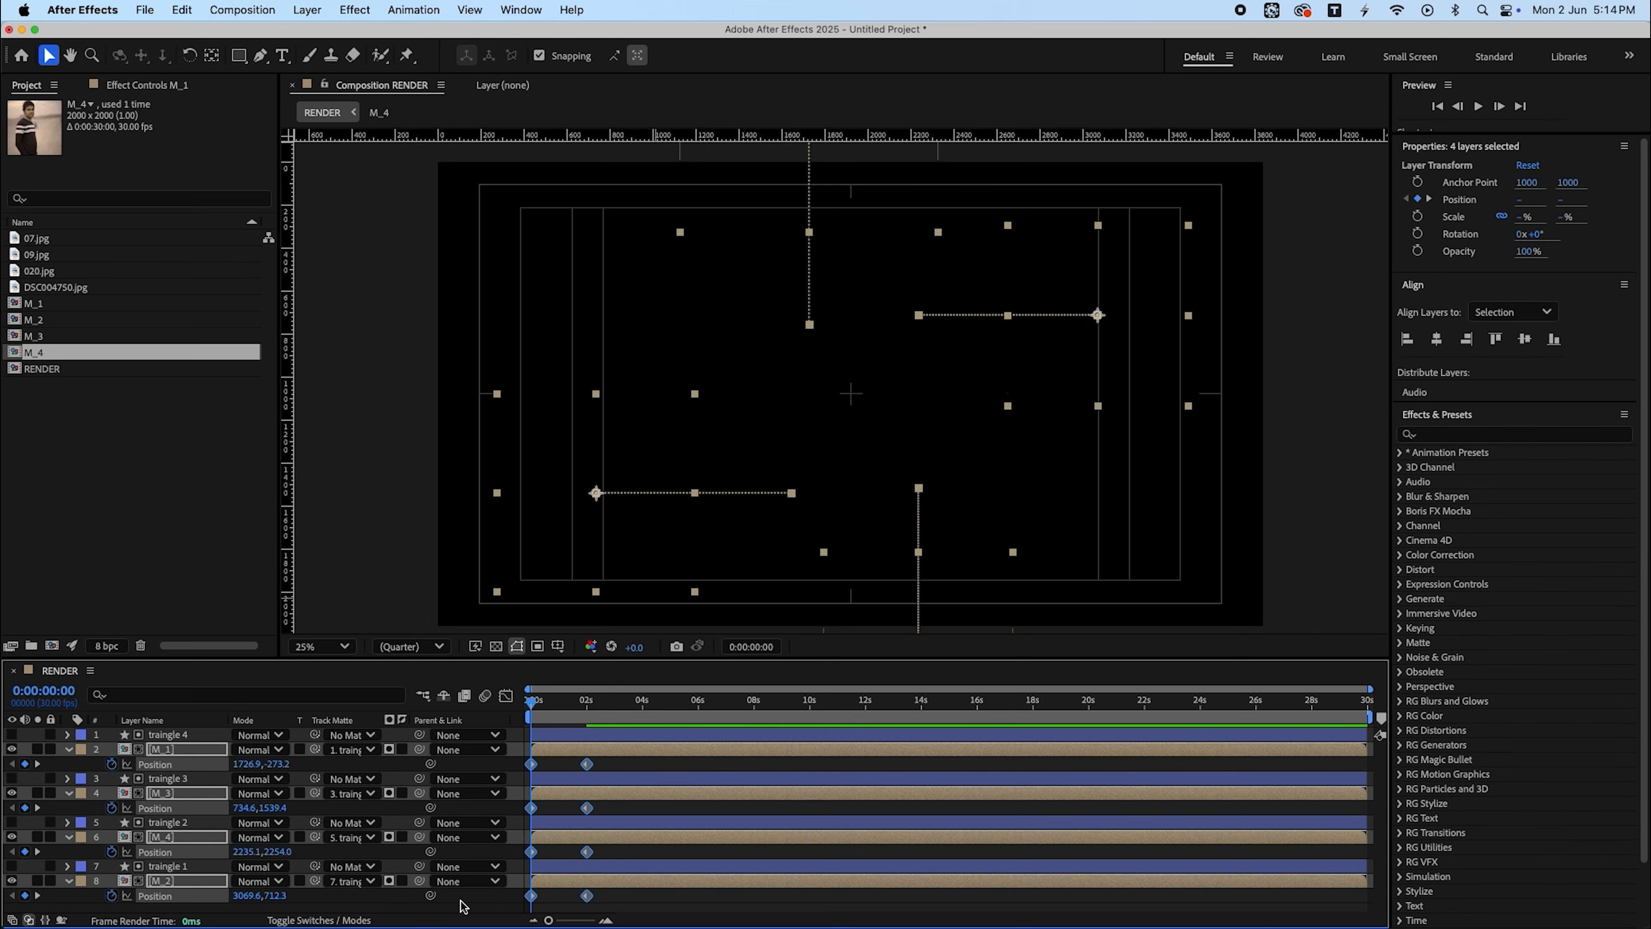
key(F9)
click(506, 695)
key(equal)
key(equal)
key(equal)
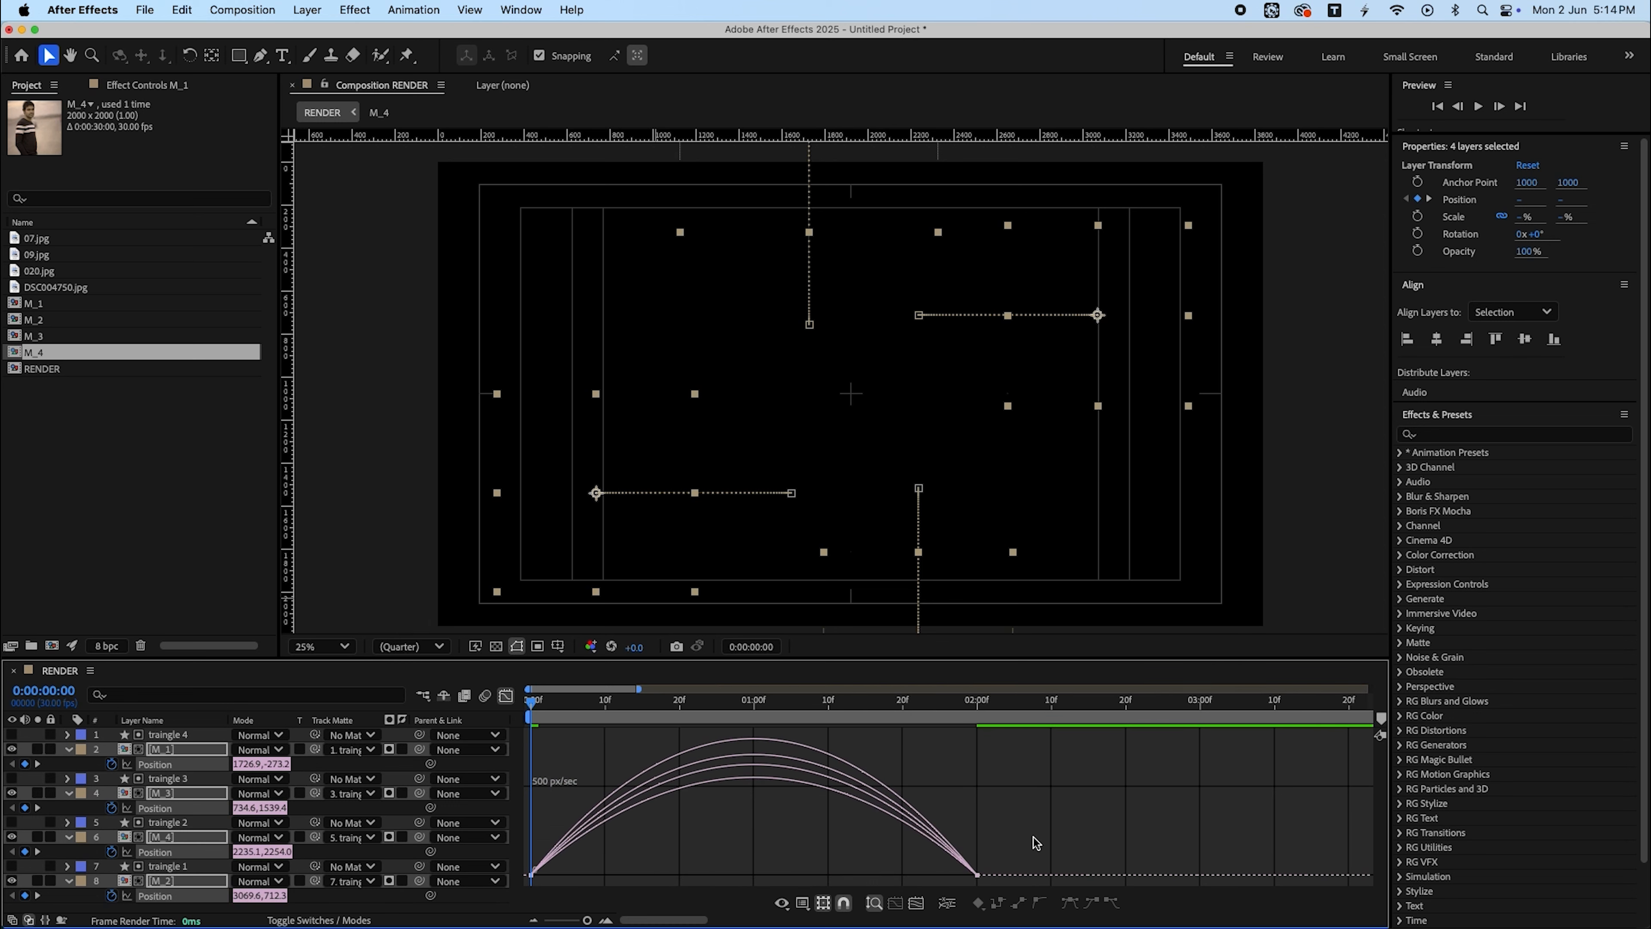
drag(1034, 838, 636, 864)
click(505, 696)
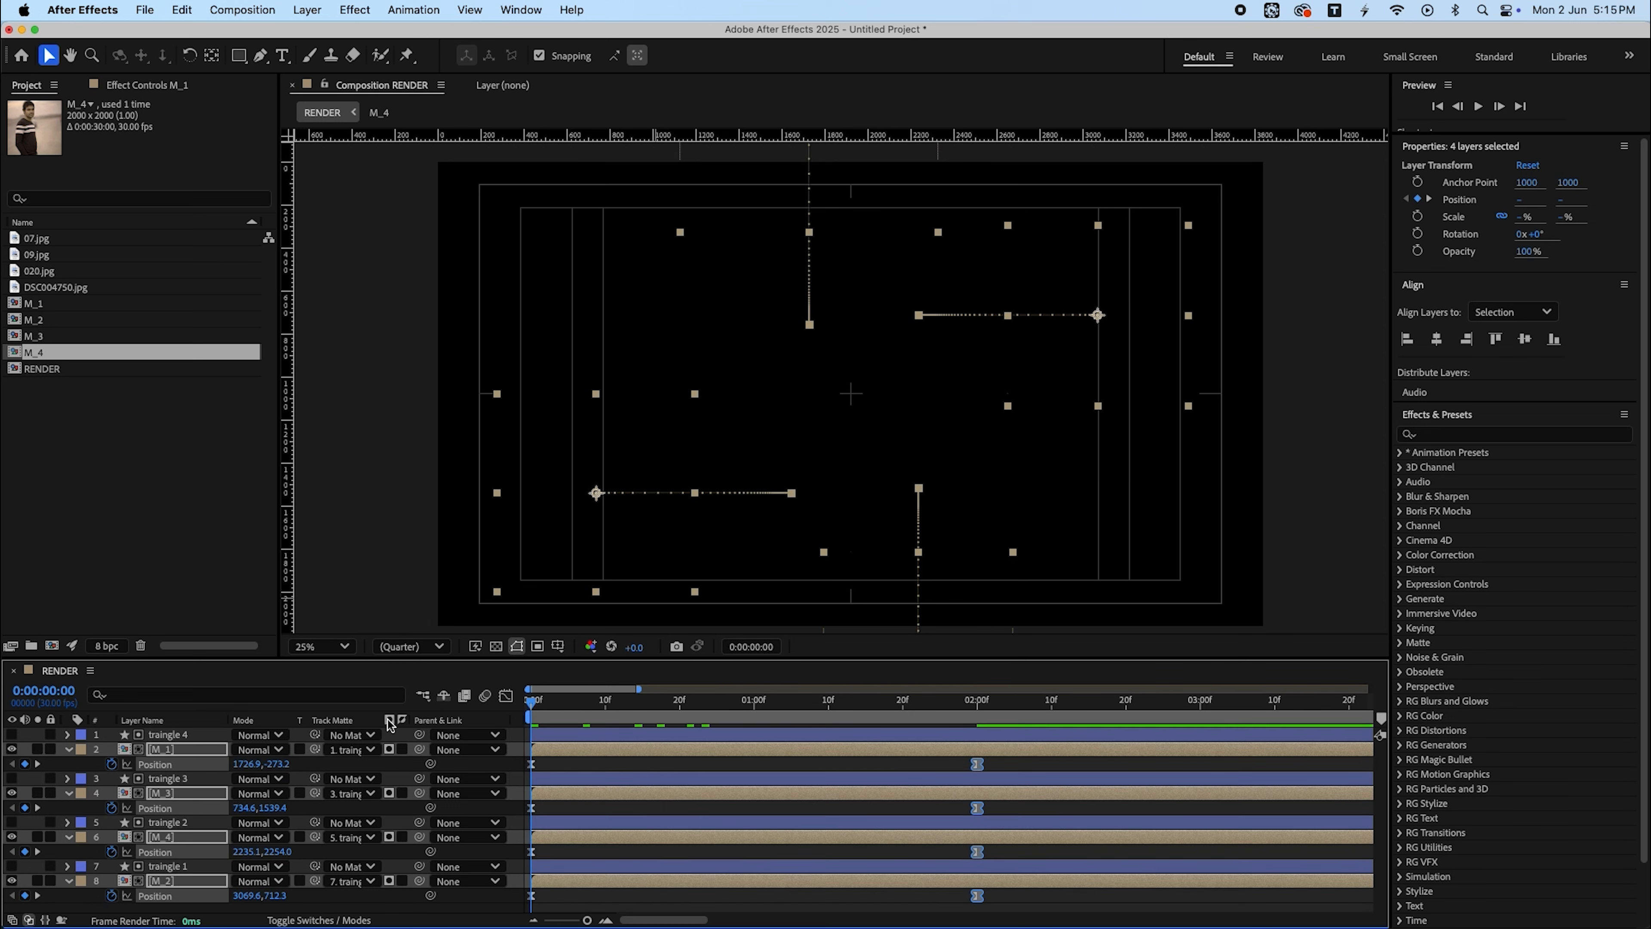
- Preview the four photos sliding into the diamond from the start of the timeline
key(space)
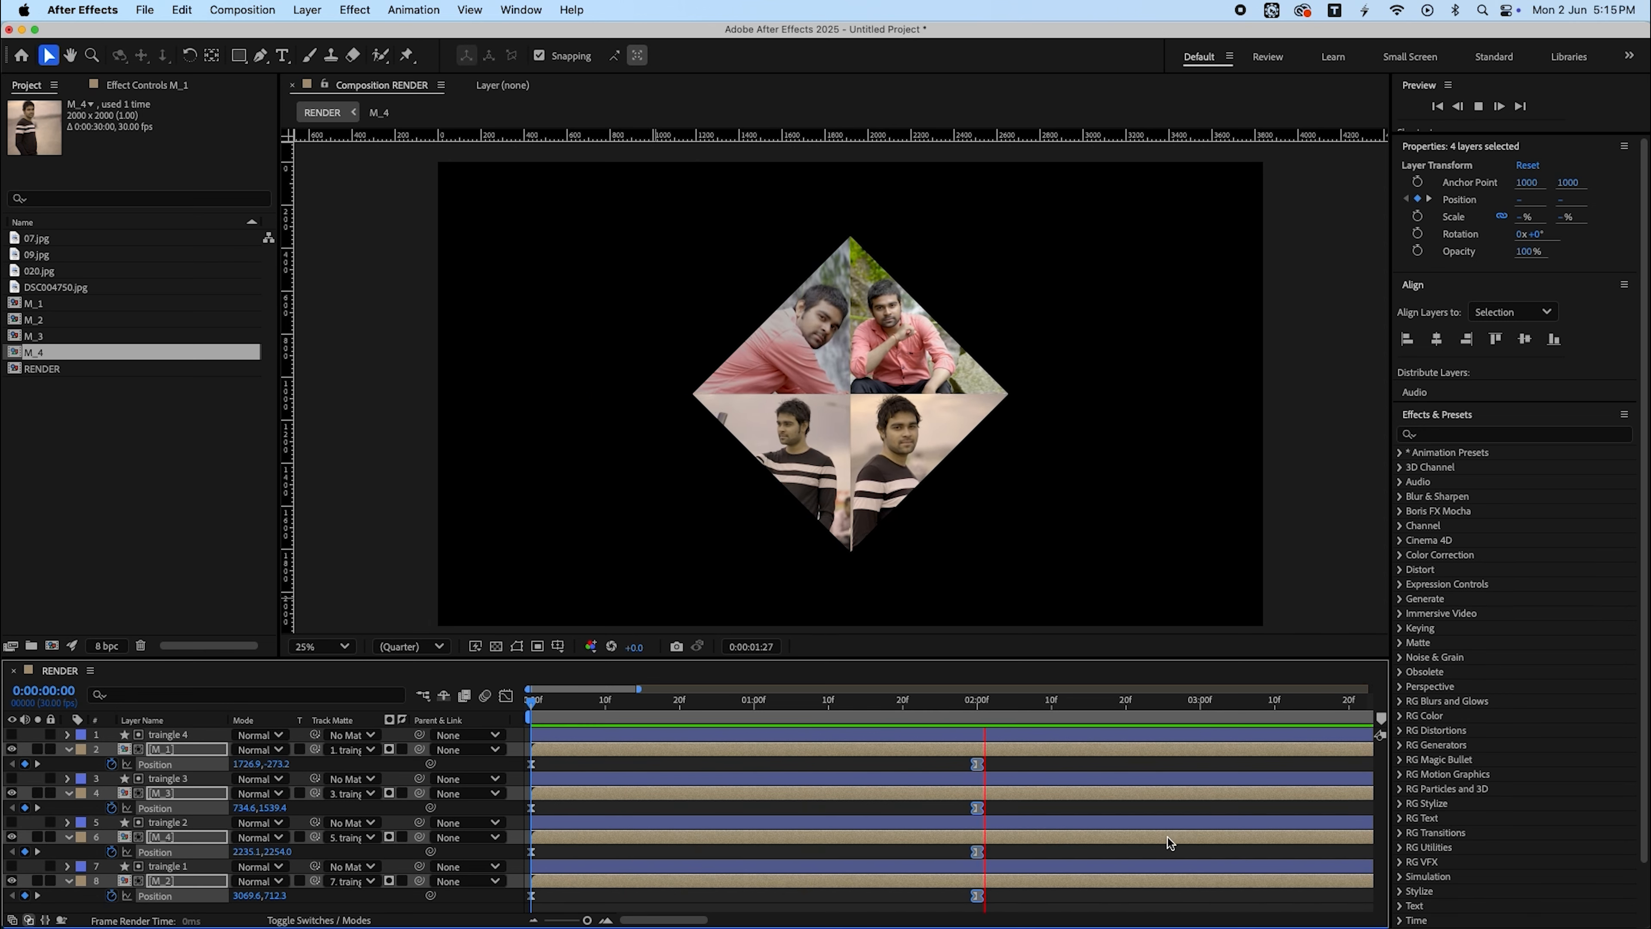
key(space)
drag(643, 704, 508, 725)
key(space)
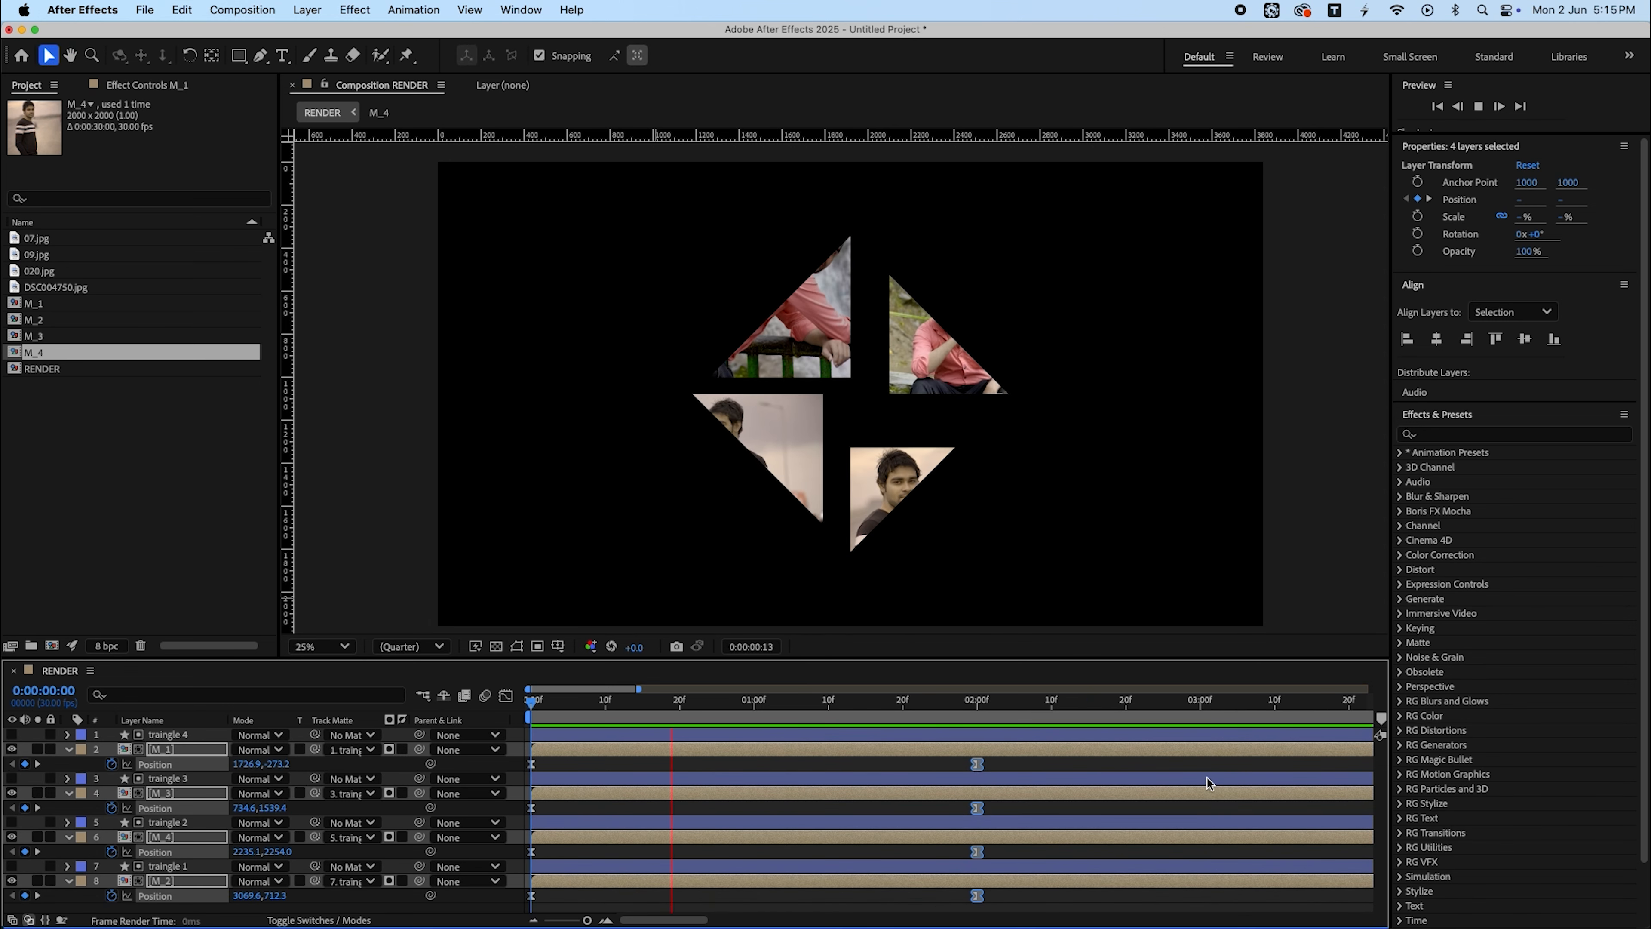
key(space)
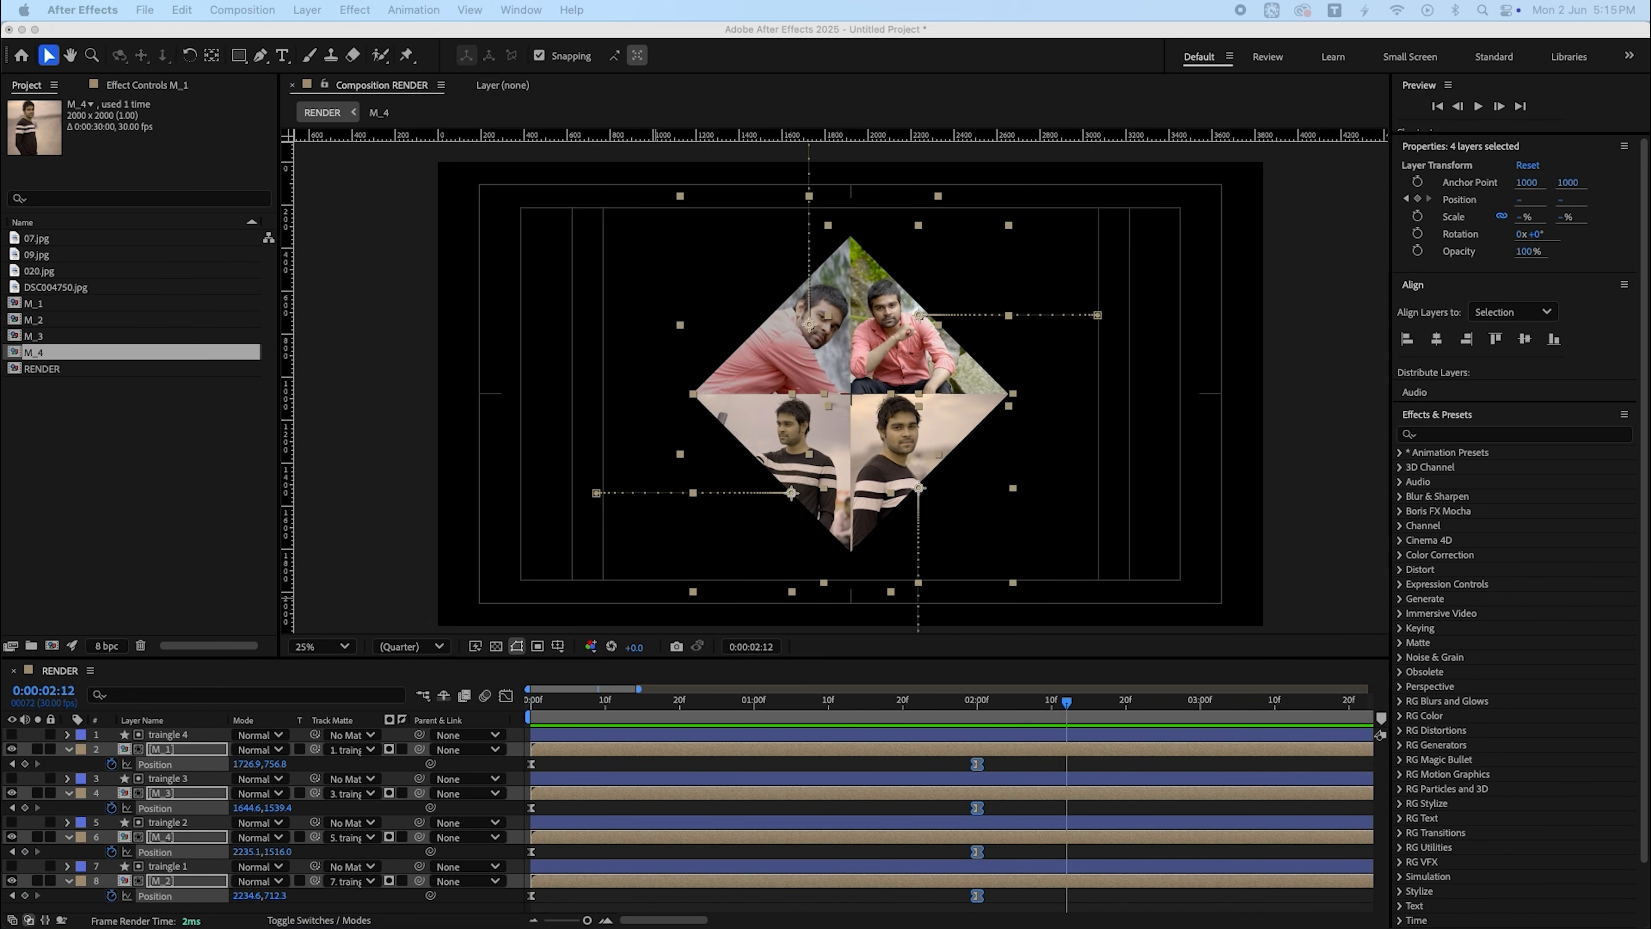
click(507, 700)
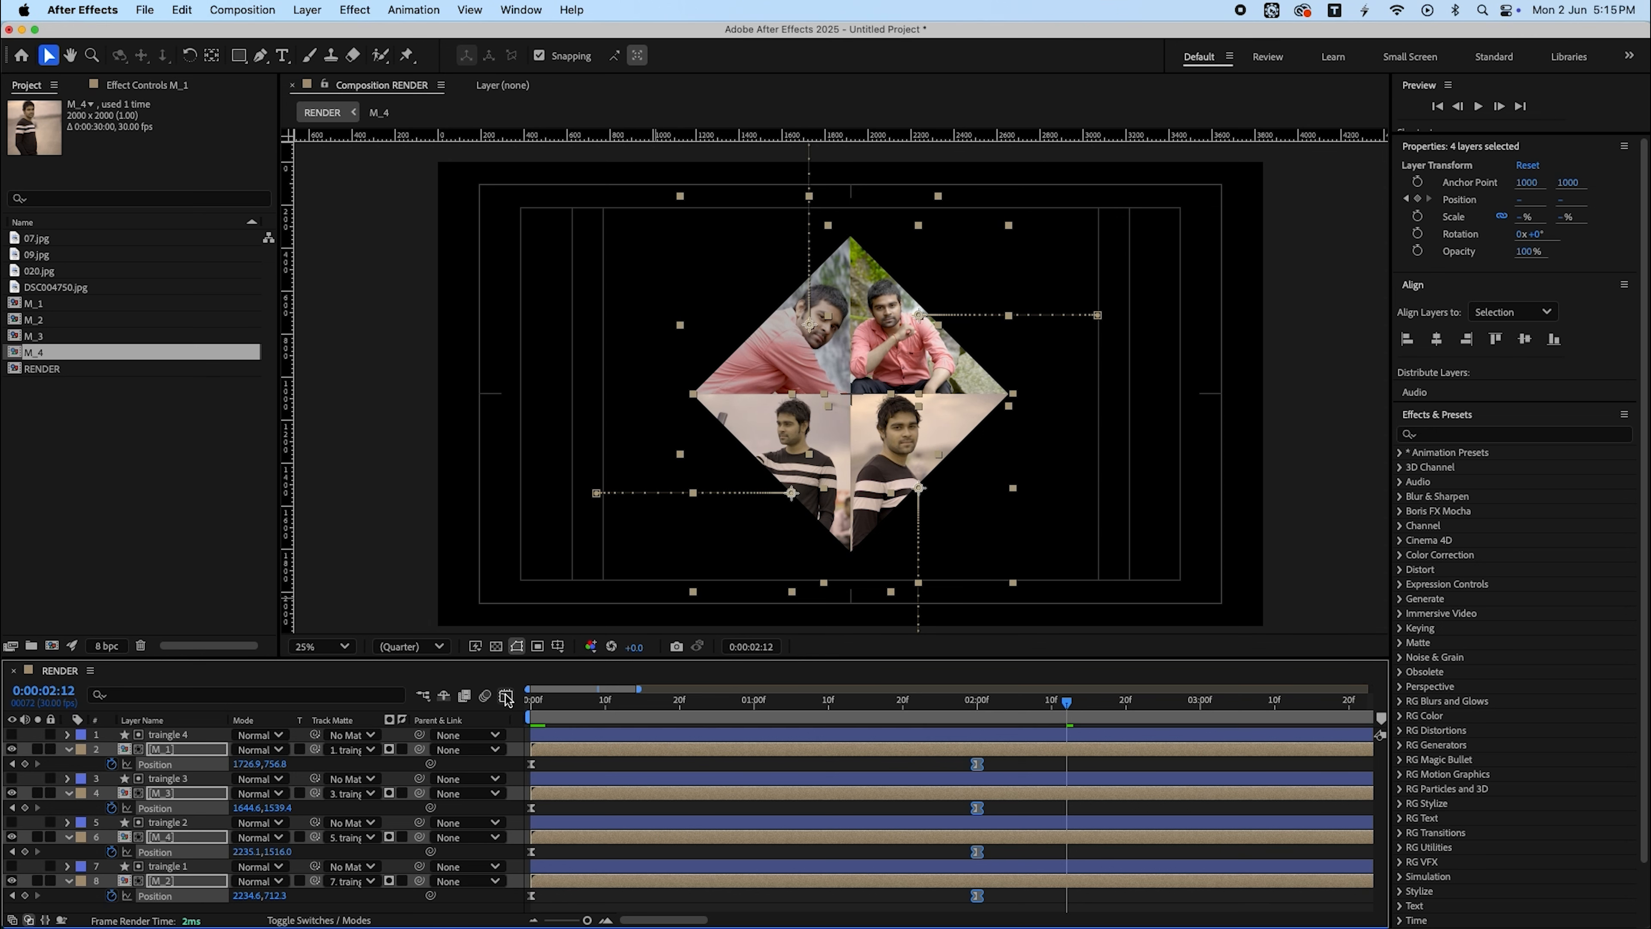
- Reshape the position speed curves in the Graph Editor by stretching the keyframe influence handles into a smooth arc
click(505, 696)
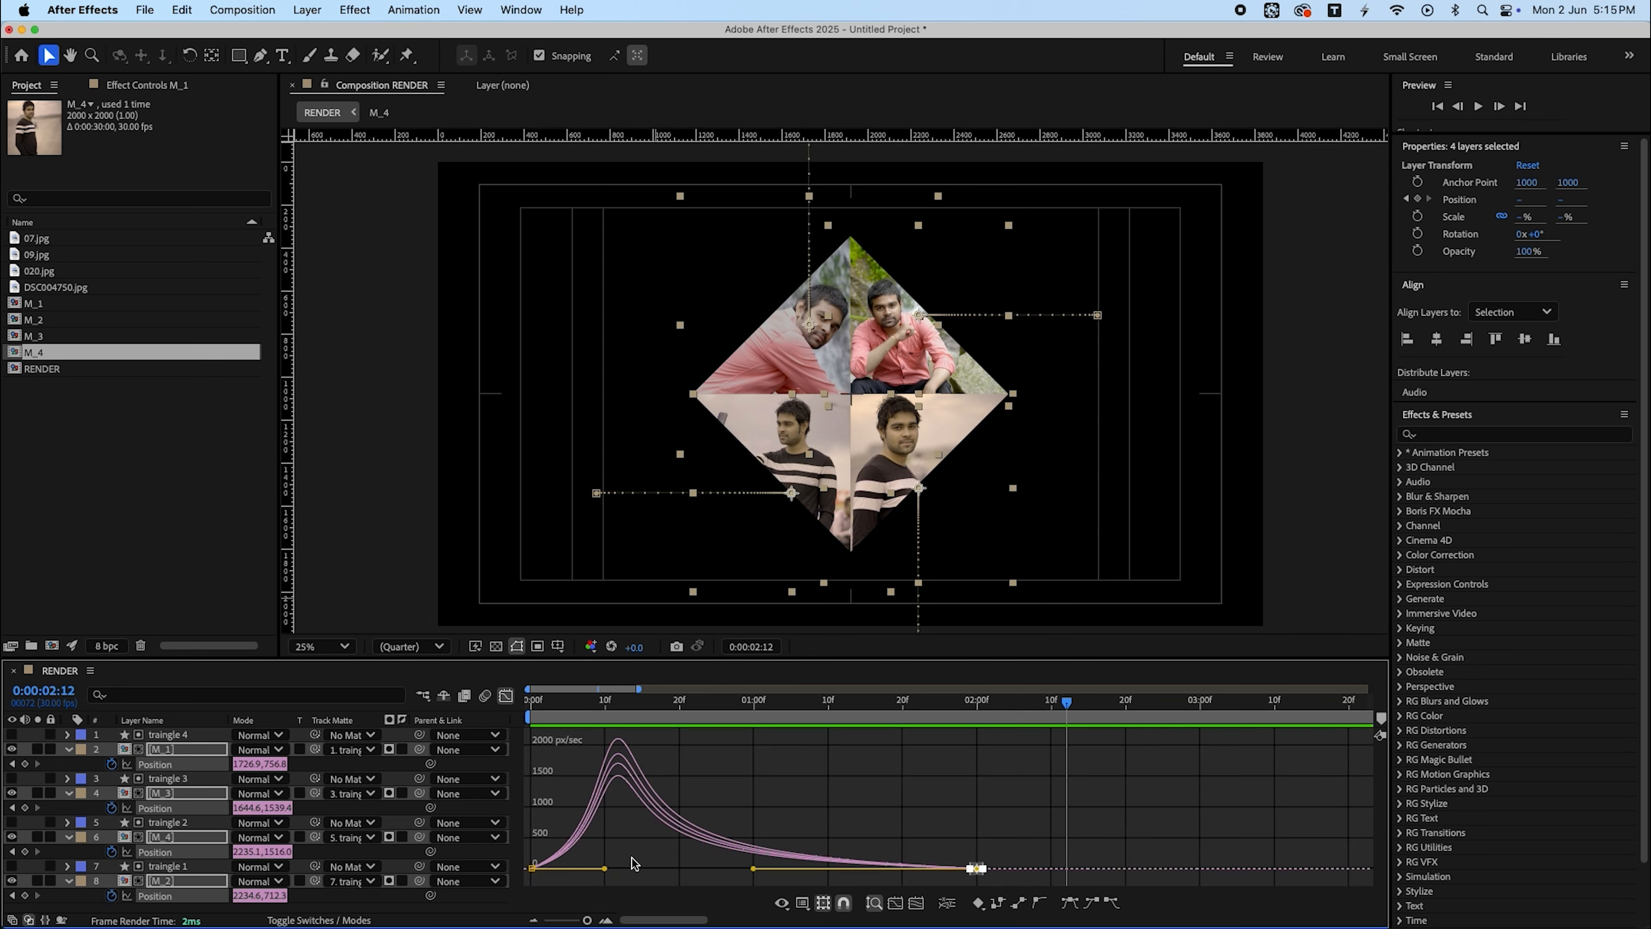
drag(1019, 833, 890, 883)
drag(753, 869, 926, 865)
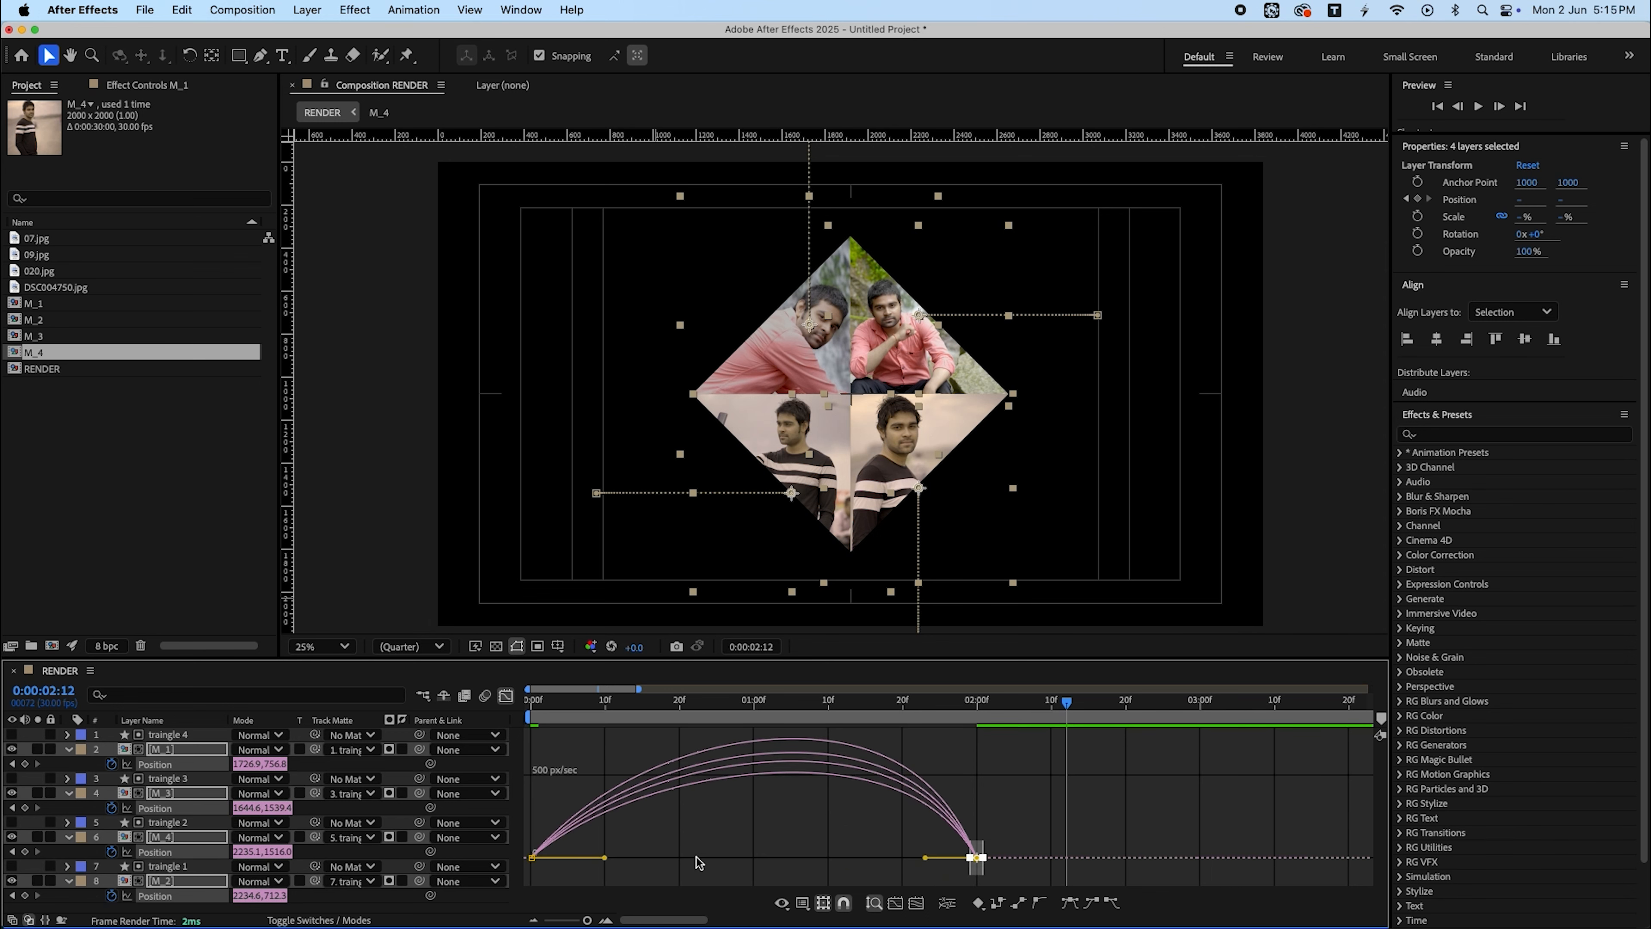
drag(667, 831, 448, 895)
drag(605, 868, 910, 867)
click(505, 695)
- Preview the sliding animation from the start of the timeline
key(space)
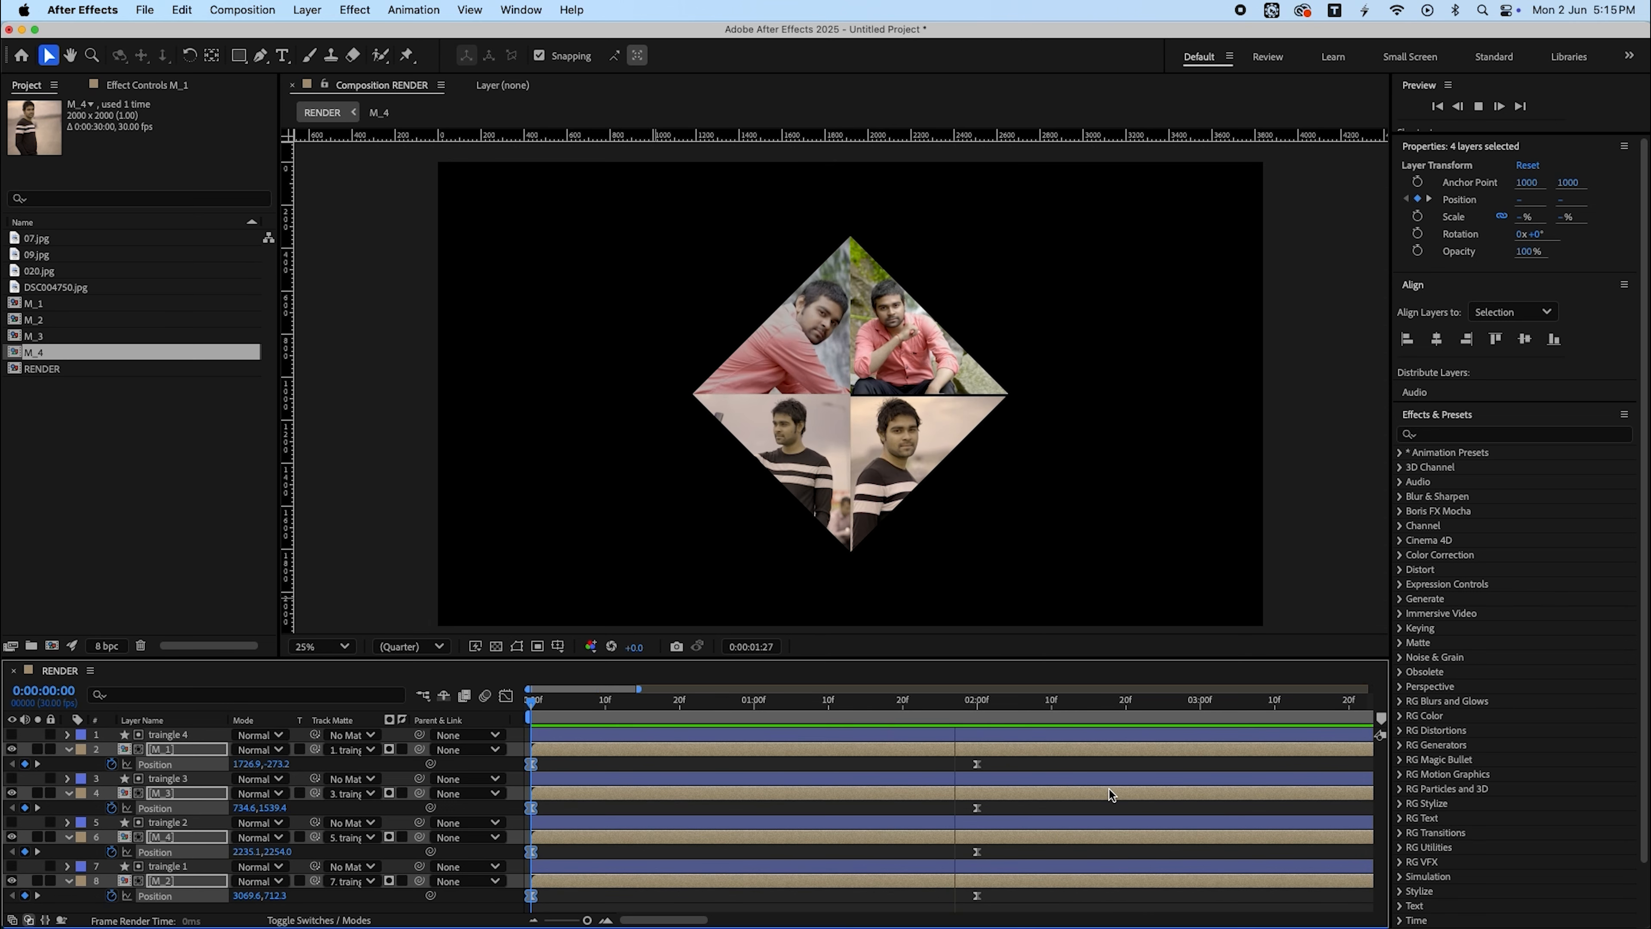
key(space)
key(space)
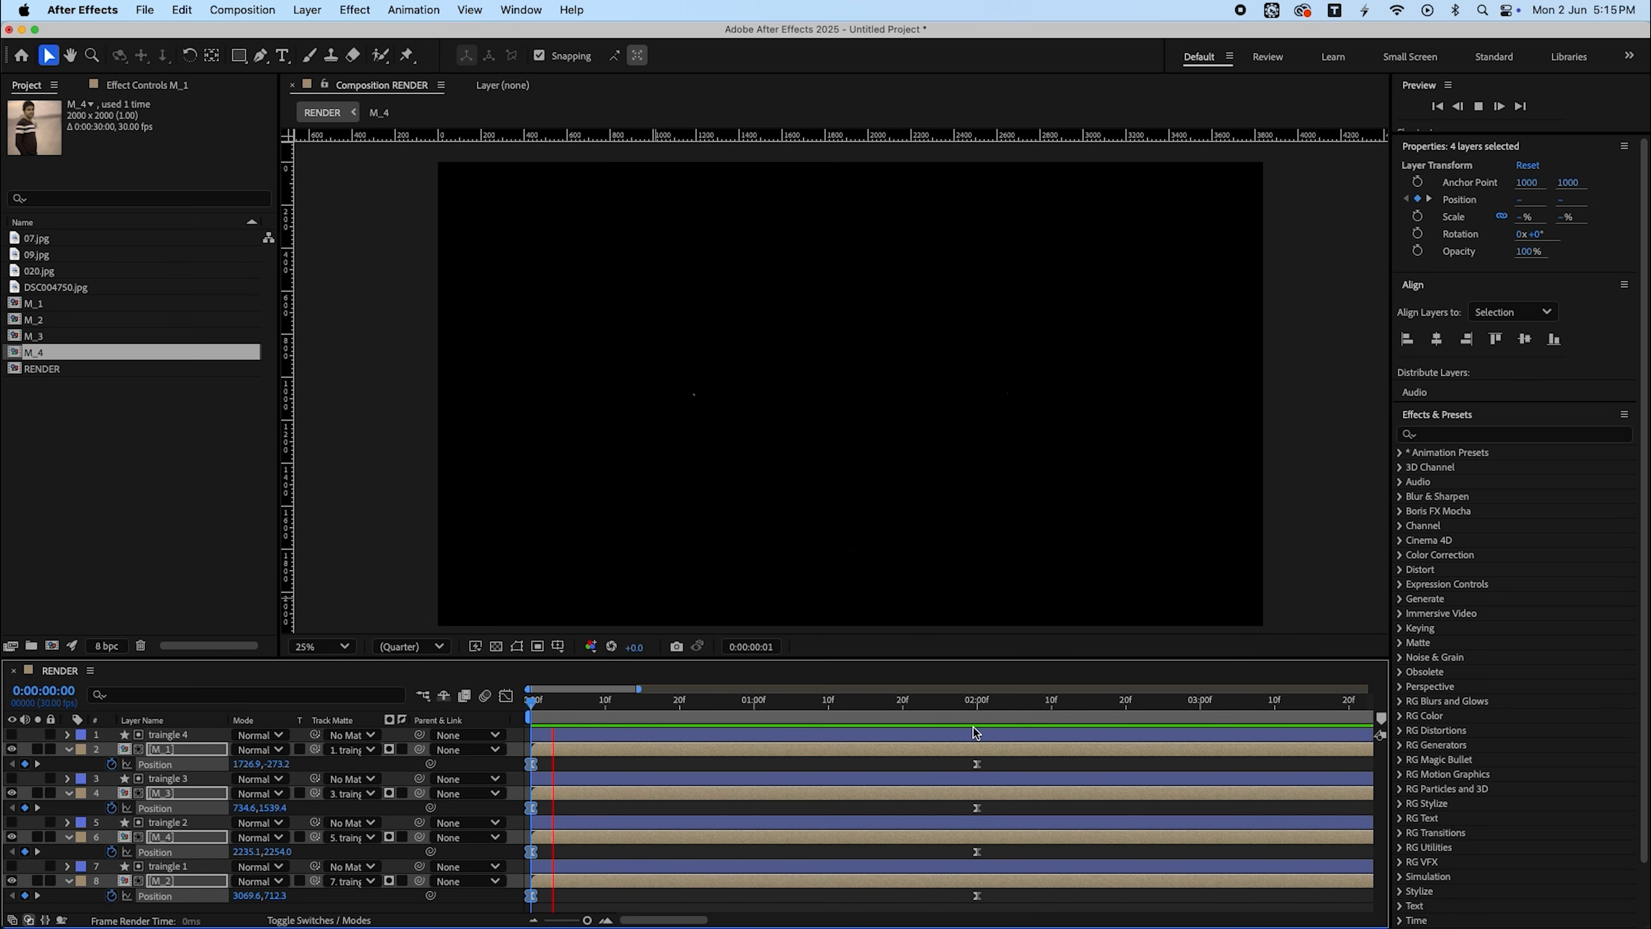
key(space)
- Pull the first keyframe's influence handle further out in the Graph Editor to lengthen the ease
click(506, 695)
drag(1047, 859, 753, 869)
click(506, 695)
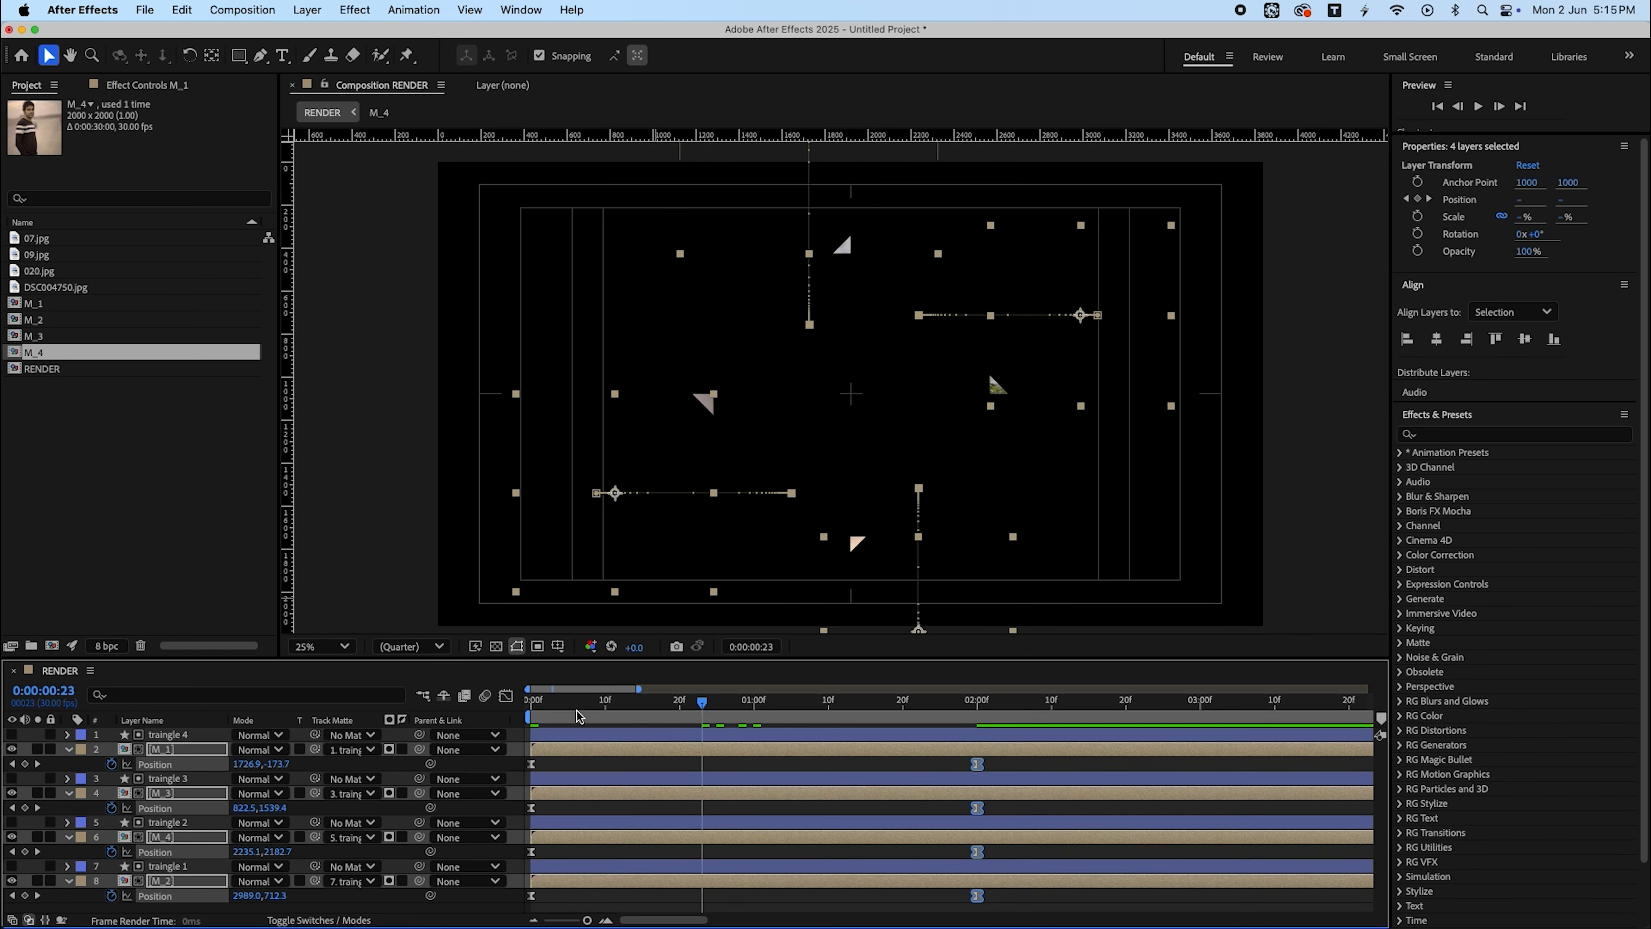
- Preview the adjusted sliding animation
key(space)
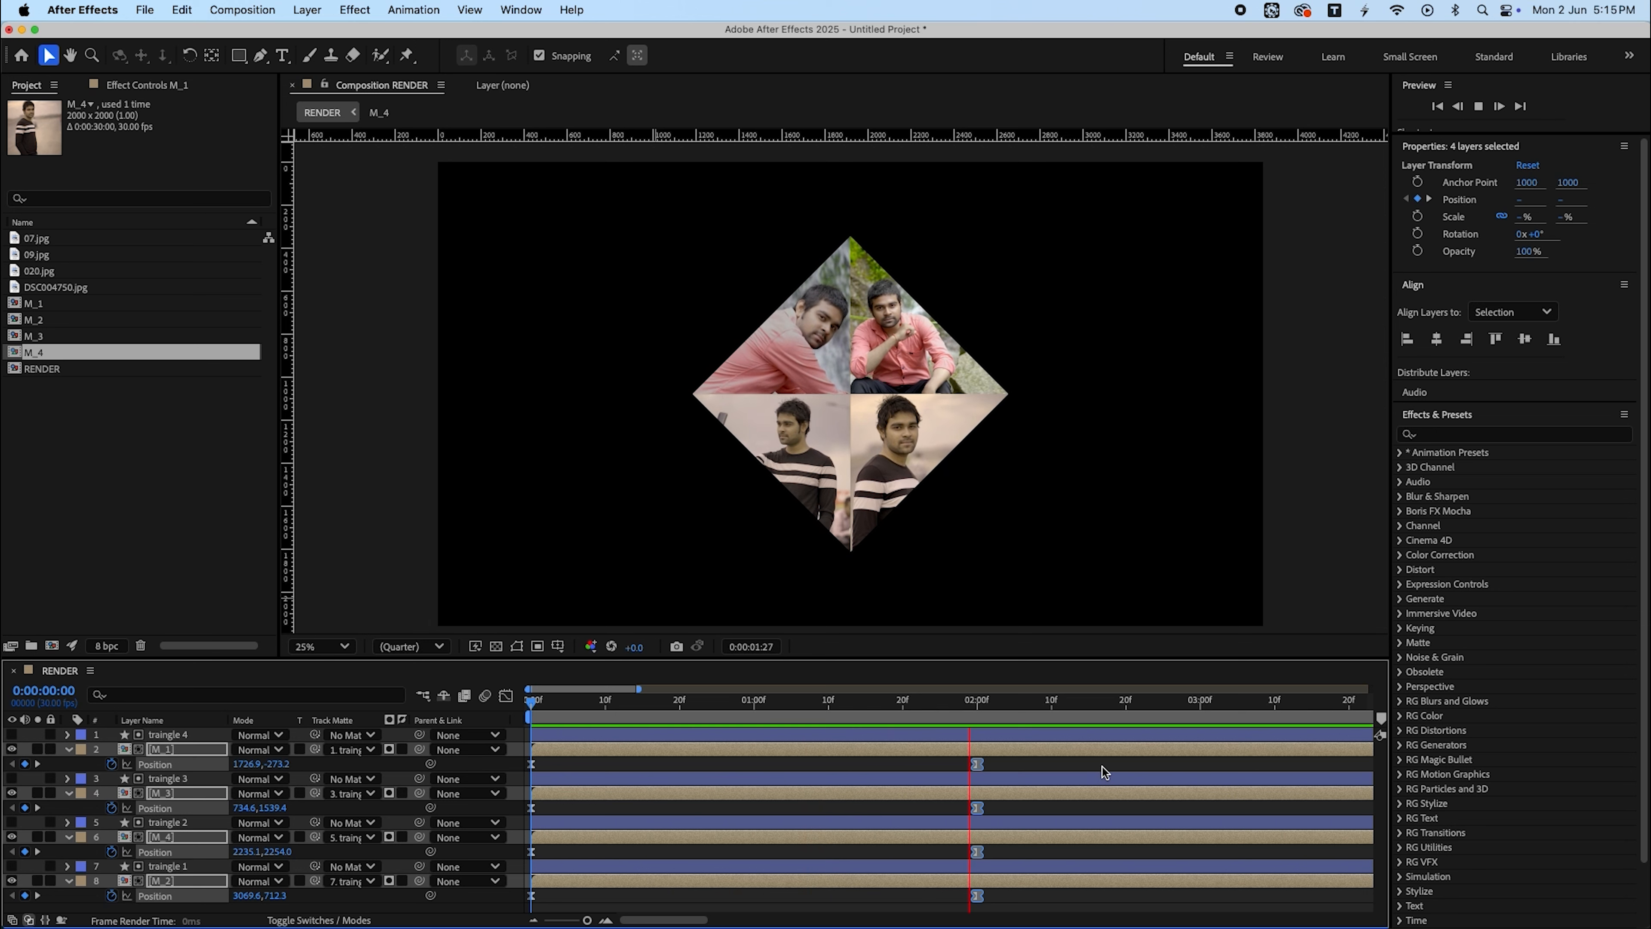
key(space)
key(space)
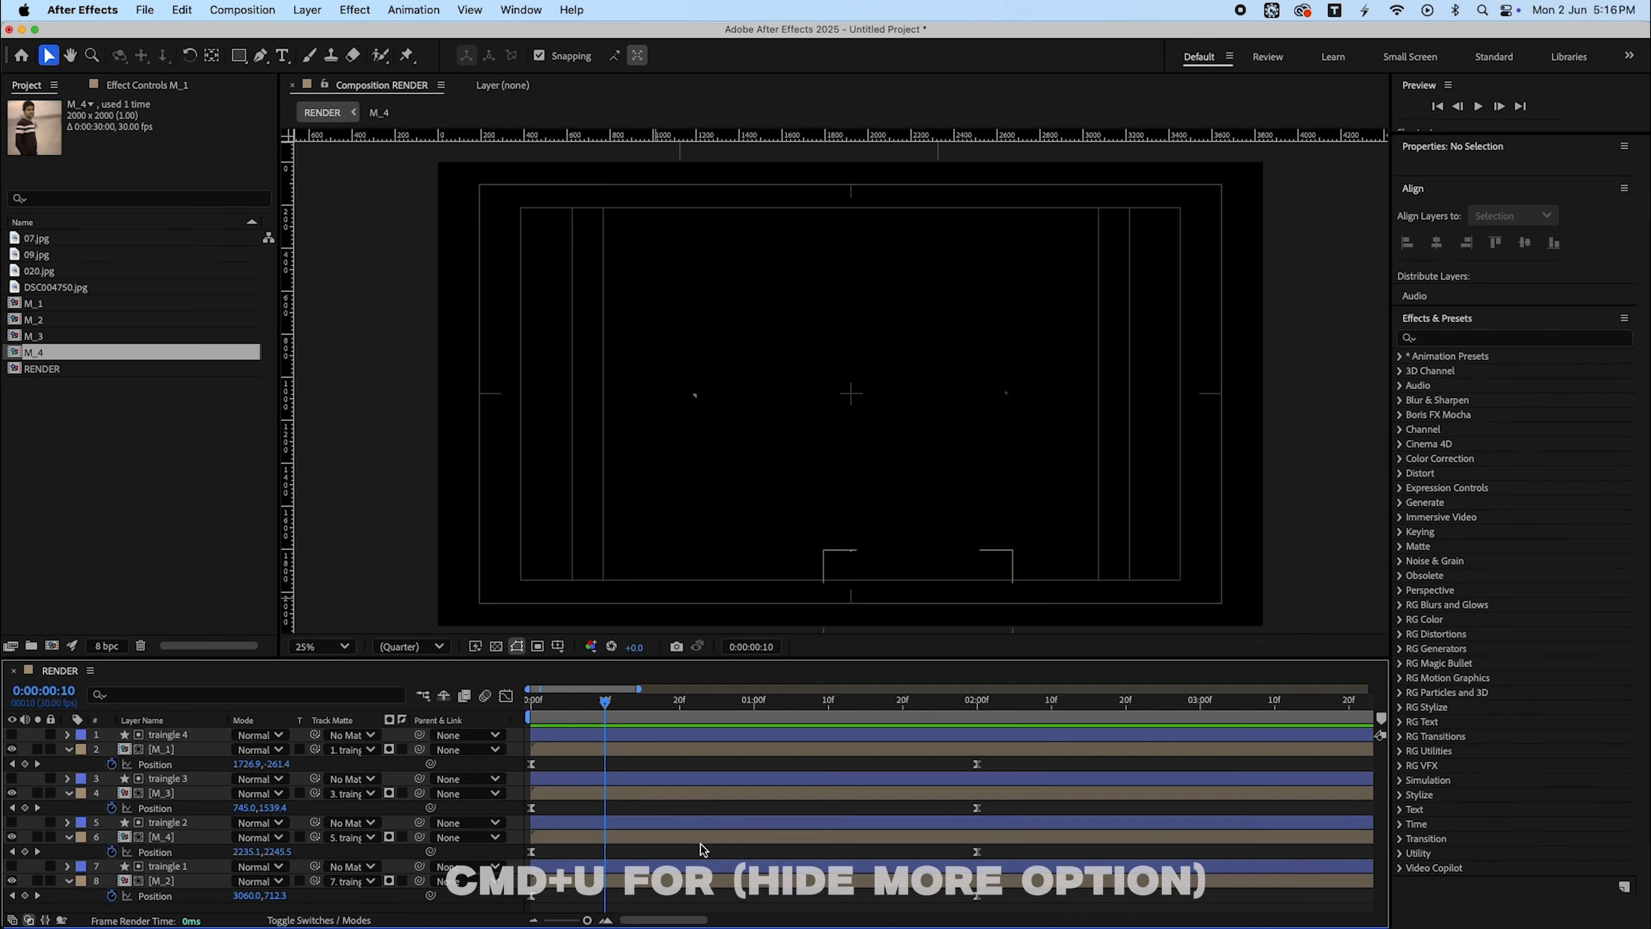
- Stagger the photo layers so M_4, M_3 and M_1 start at 10 frames, 20 frames and 1 second
key(u)
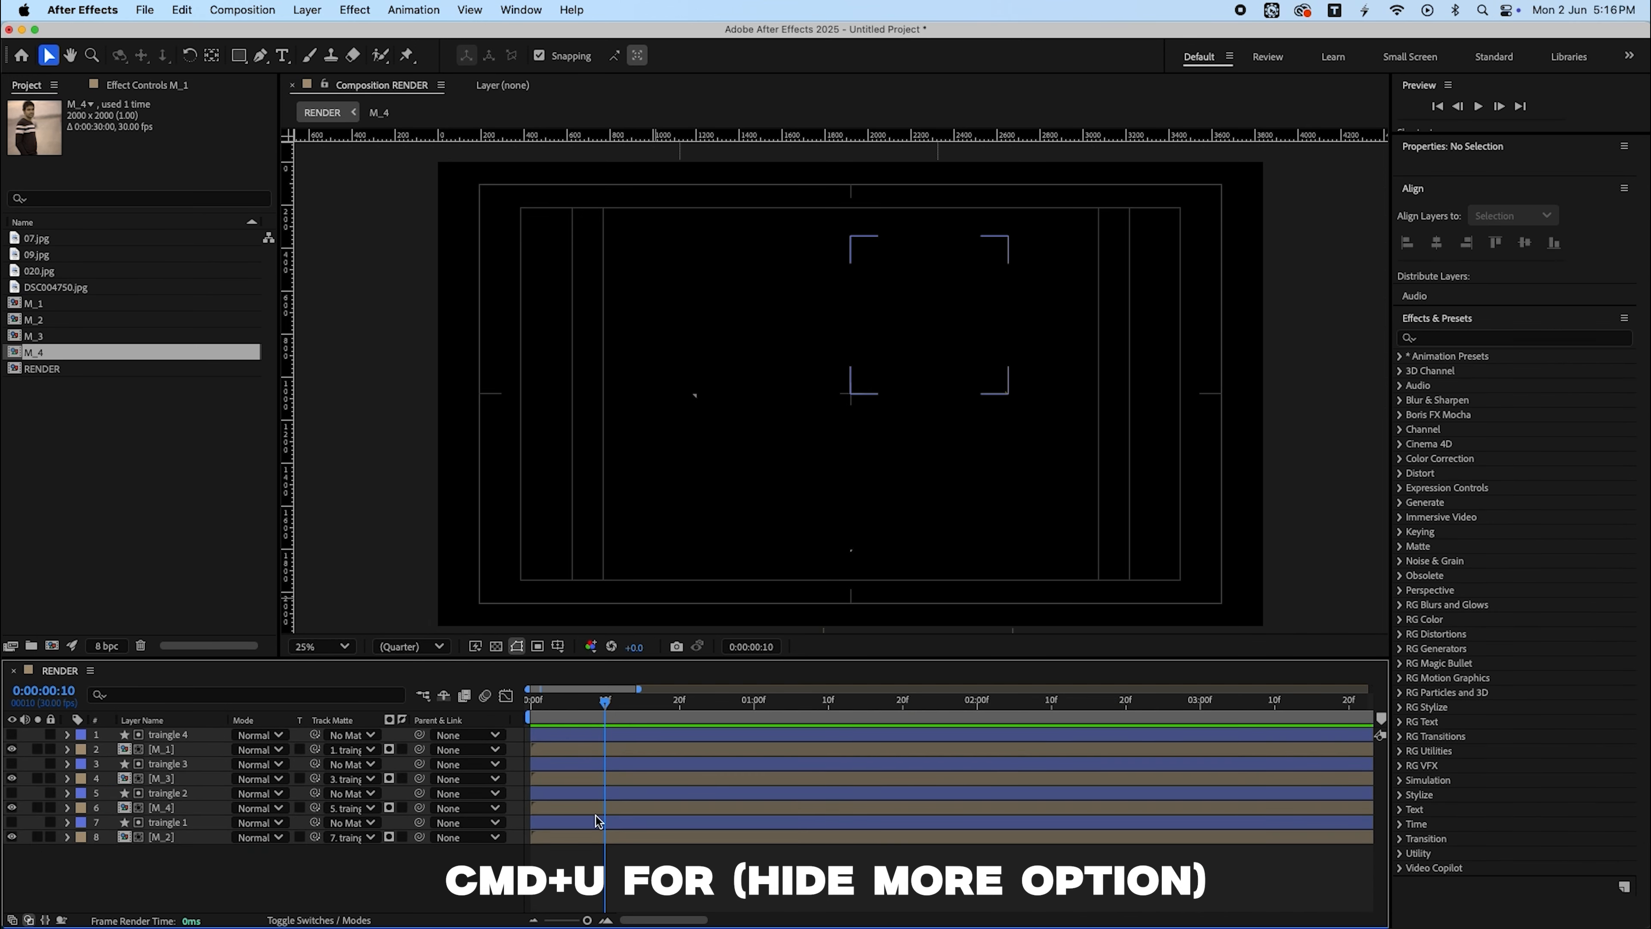
drag(601, 809, 750, 784)
key(shift+Page_Down)
key(shift+Page_Down)
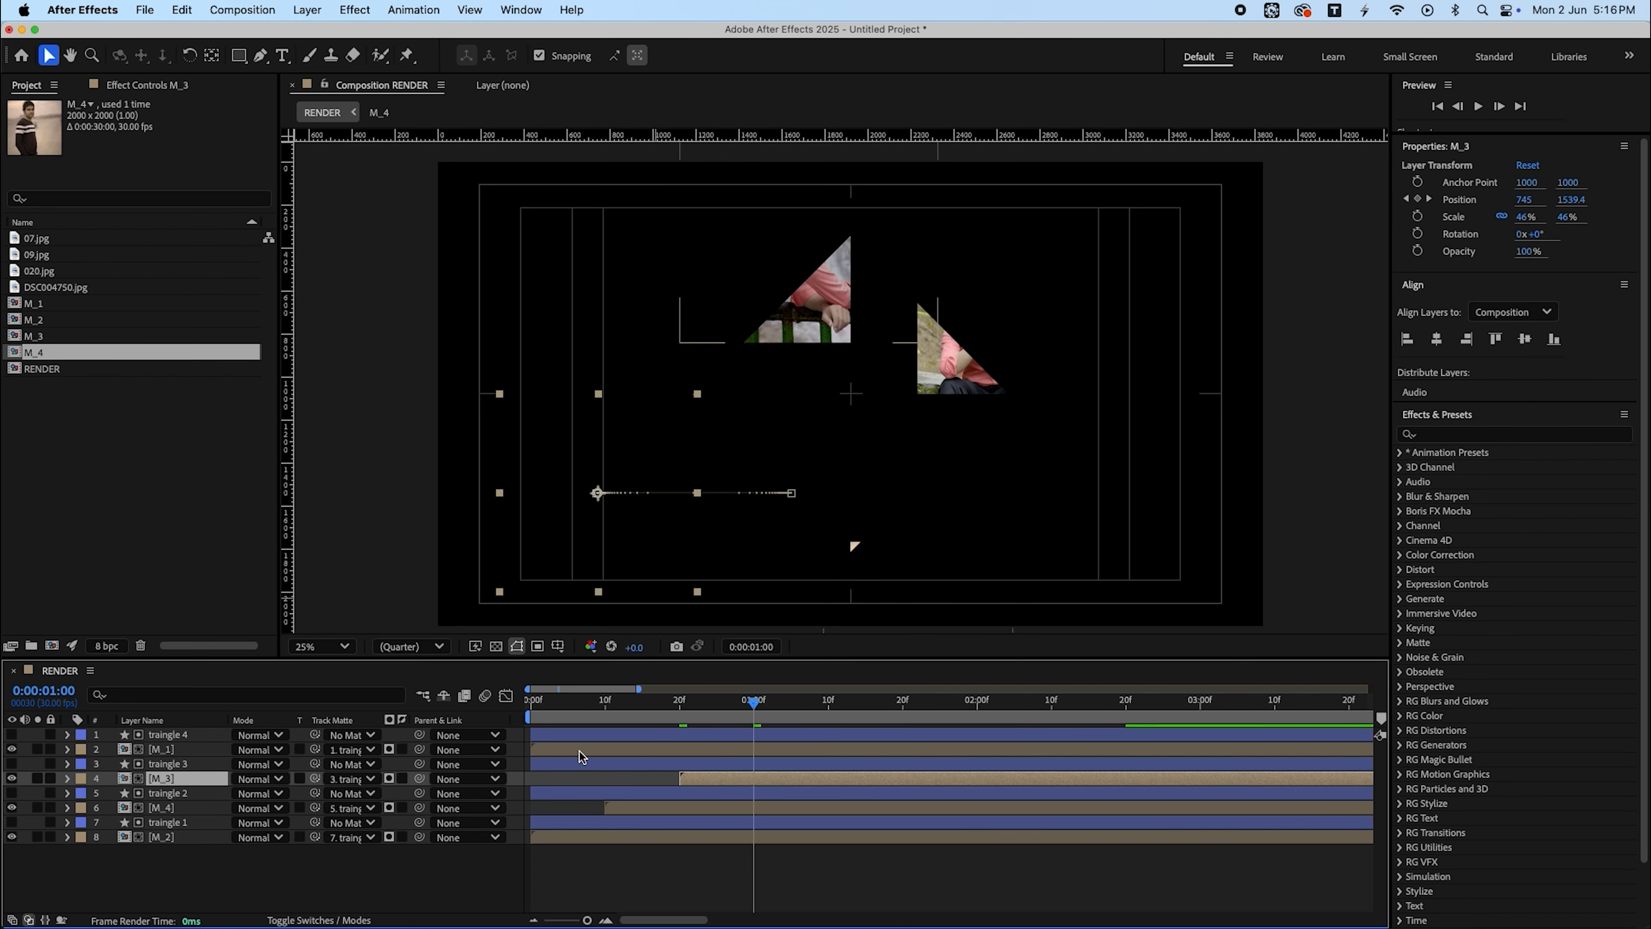
drag(579, 751, 812, 752)
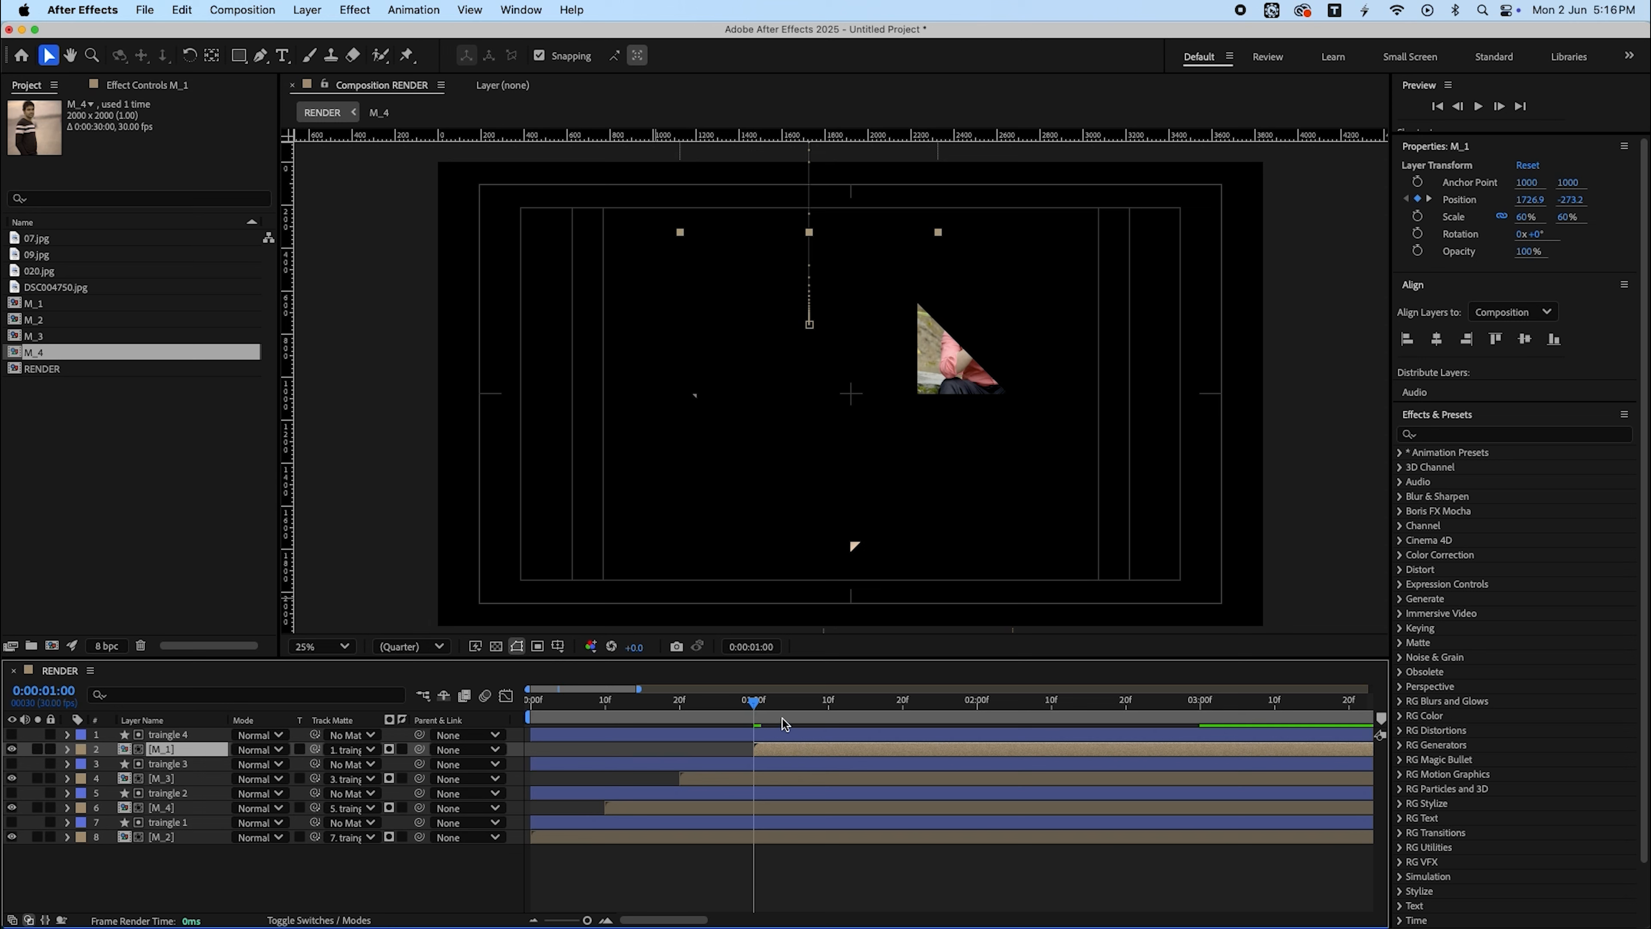
- Preview the staggered animation and return to the start of the timeline
key(space)
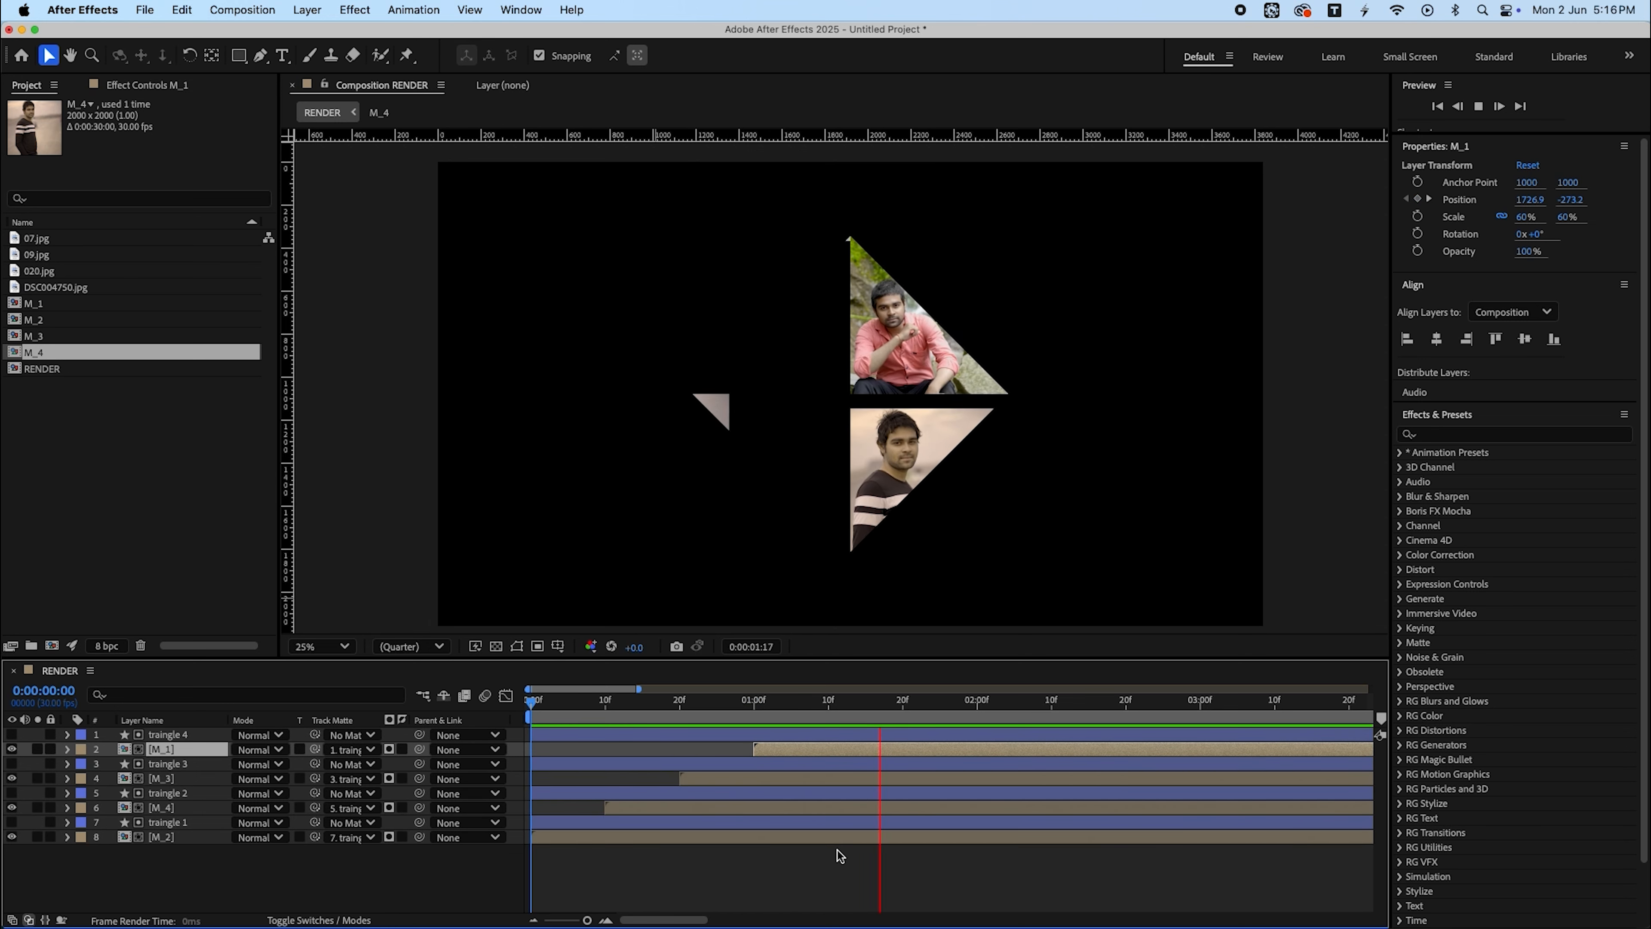
key(space)
key(Home)
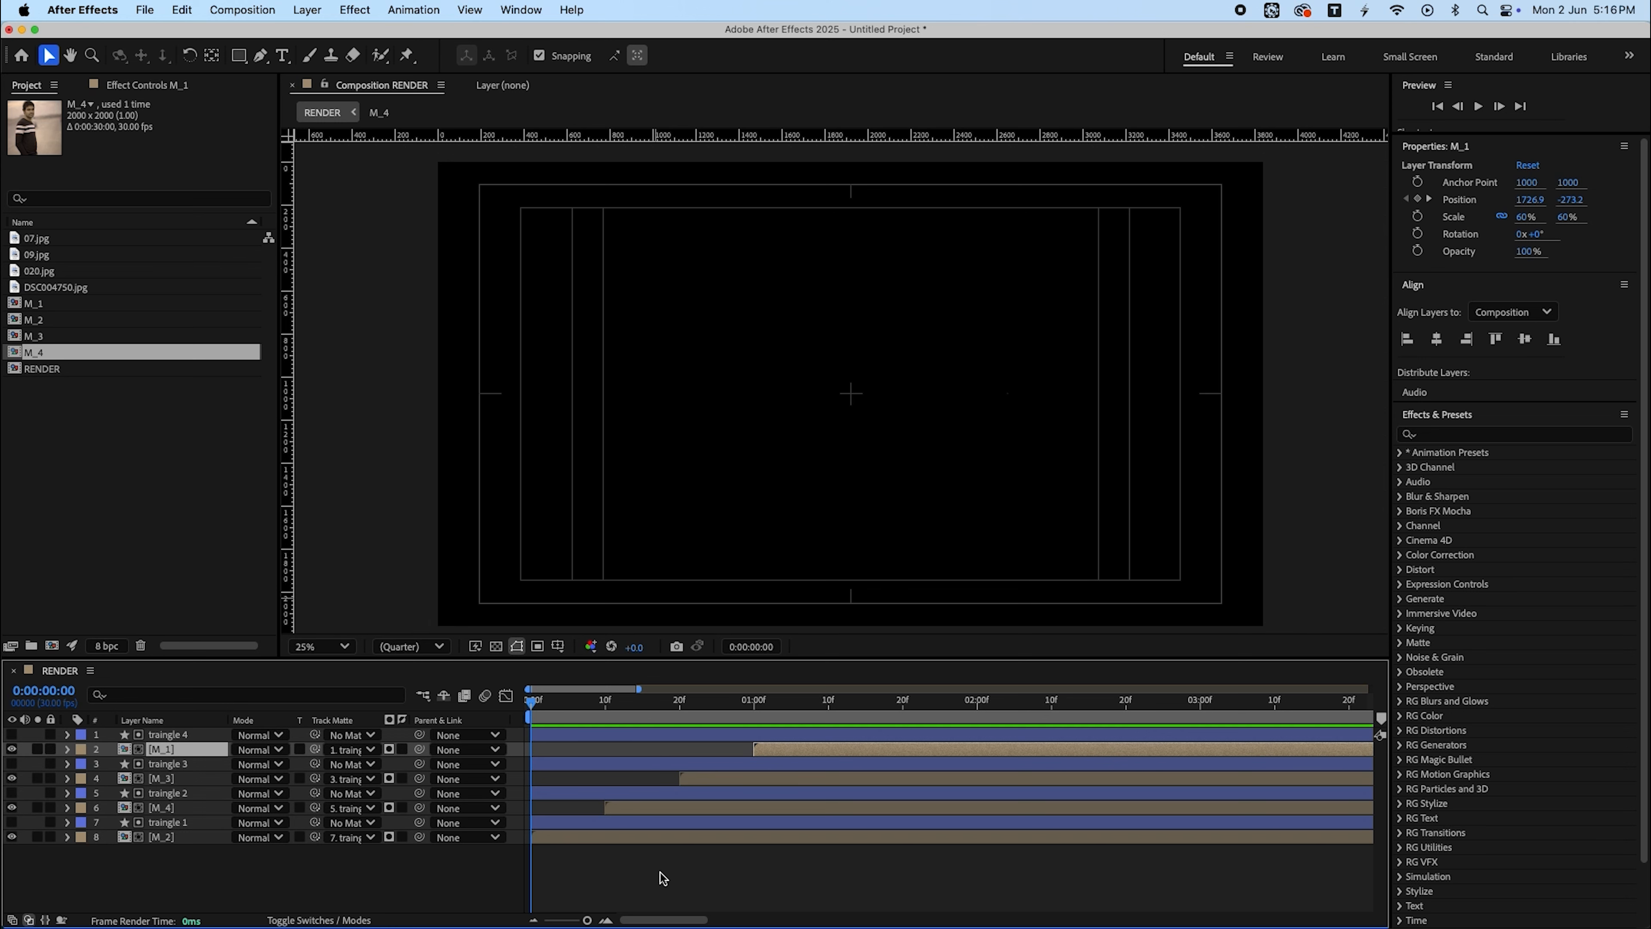
- Pre-compose all layers into a new composition named animation
key(super+a)
key(super+shift+c)
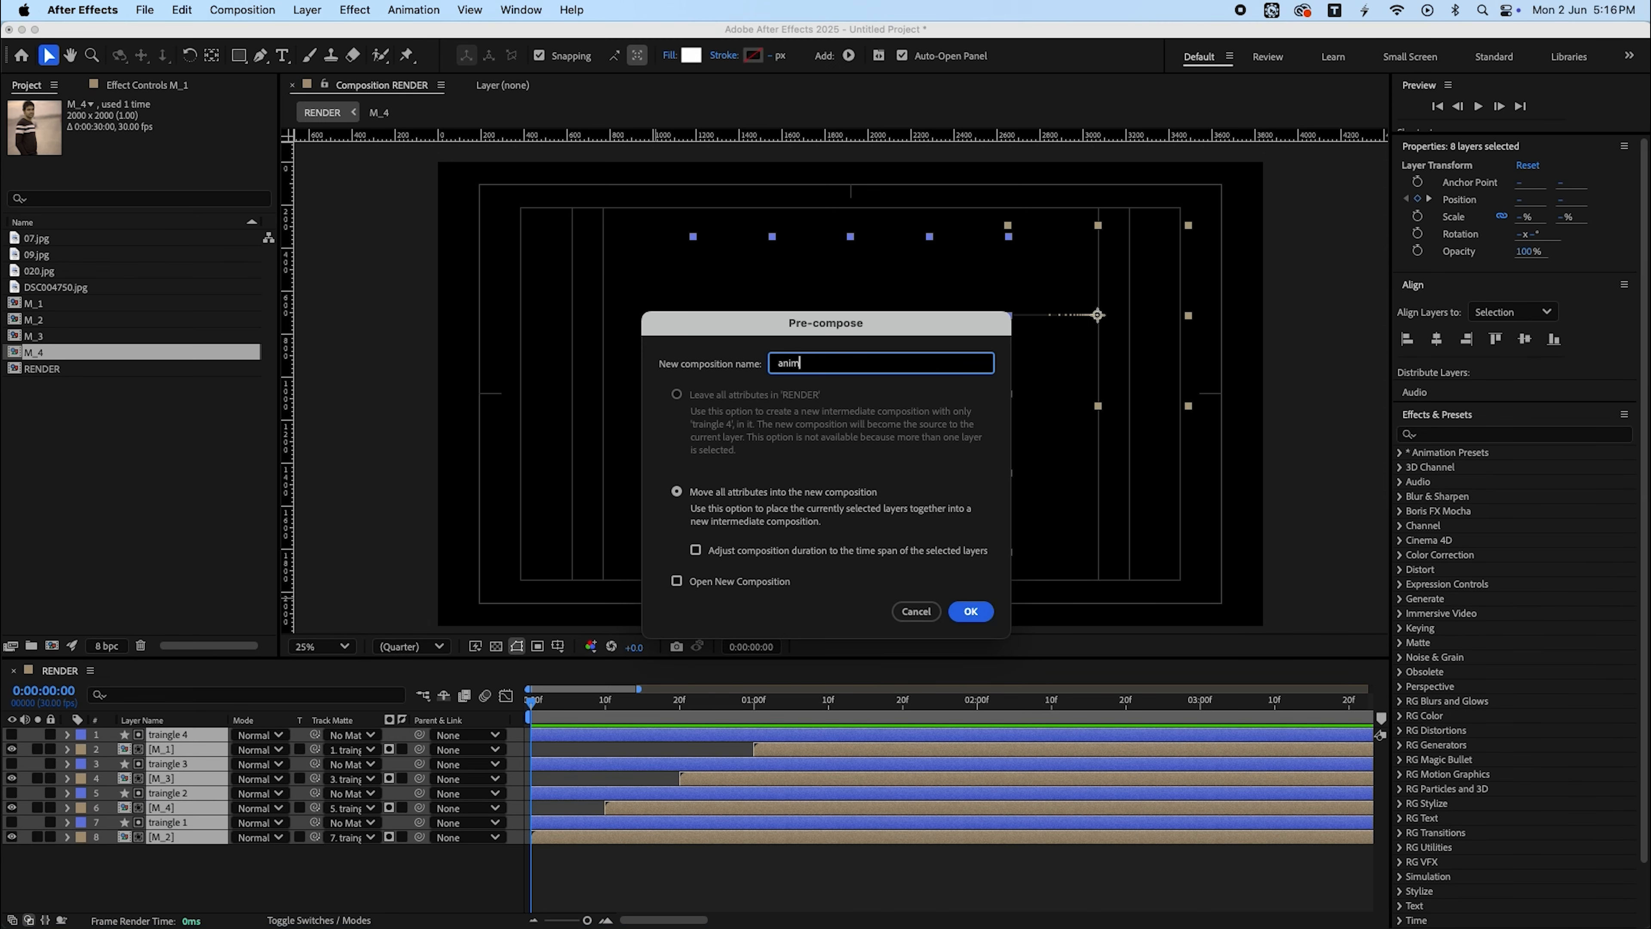
key(Return)
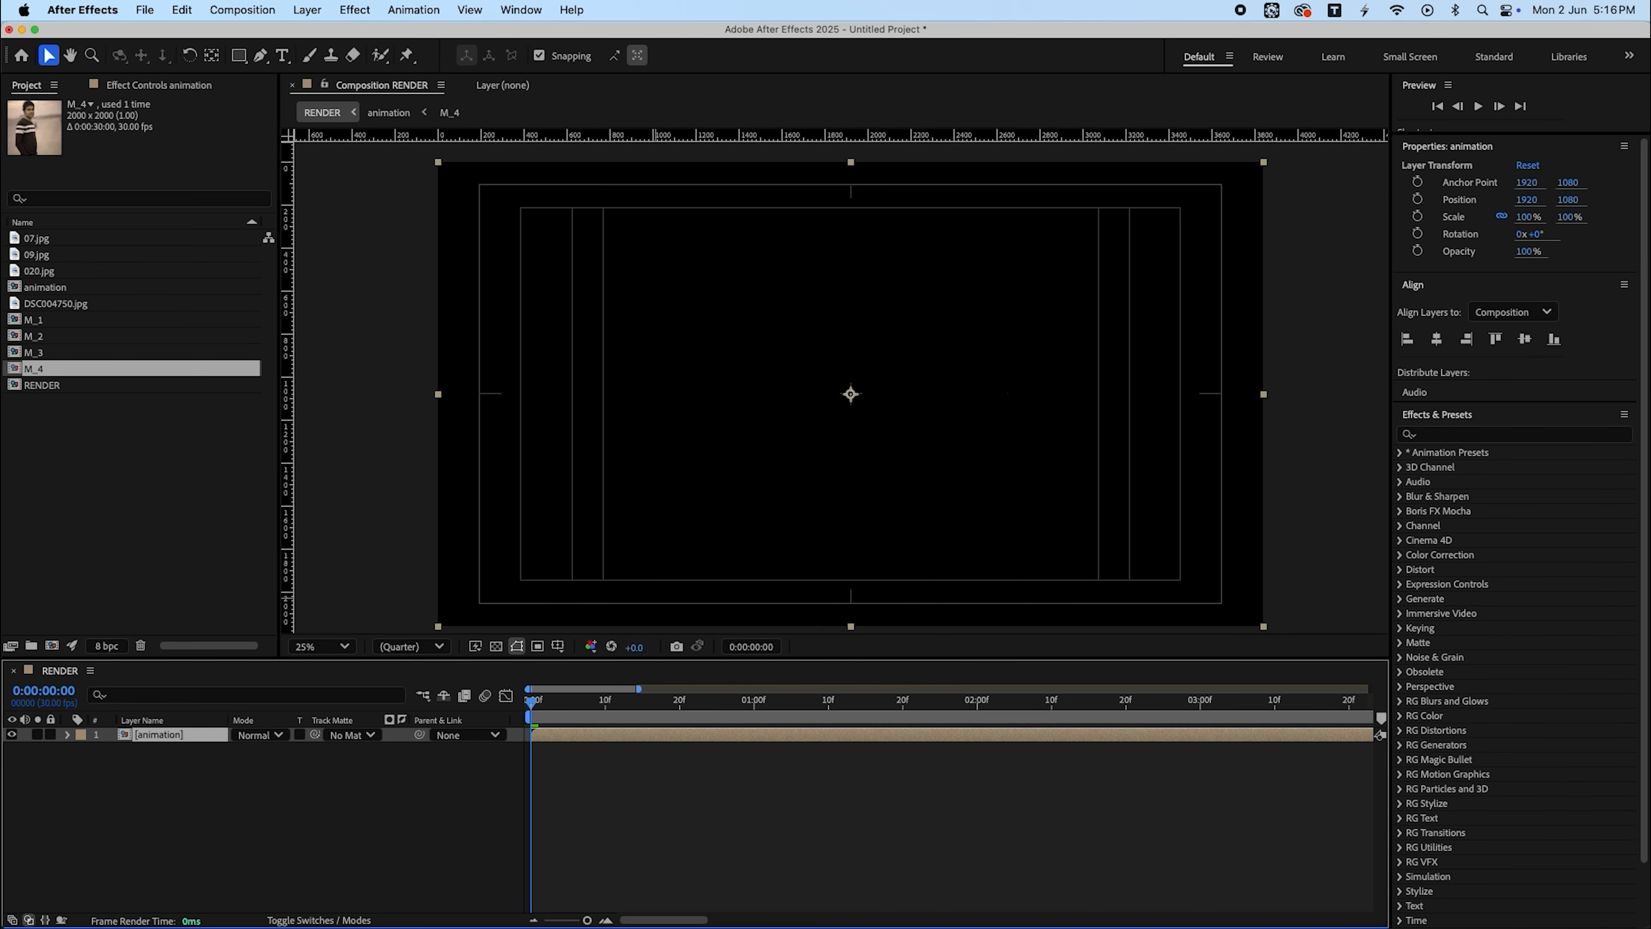
- Create a new white solid layer named BG
right_click(273, 797)
mouse_move(305, 701)
click(526, 738)
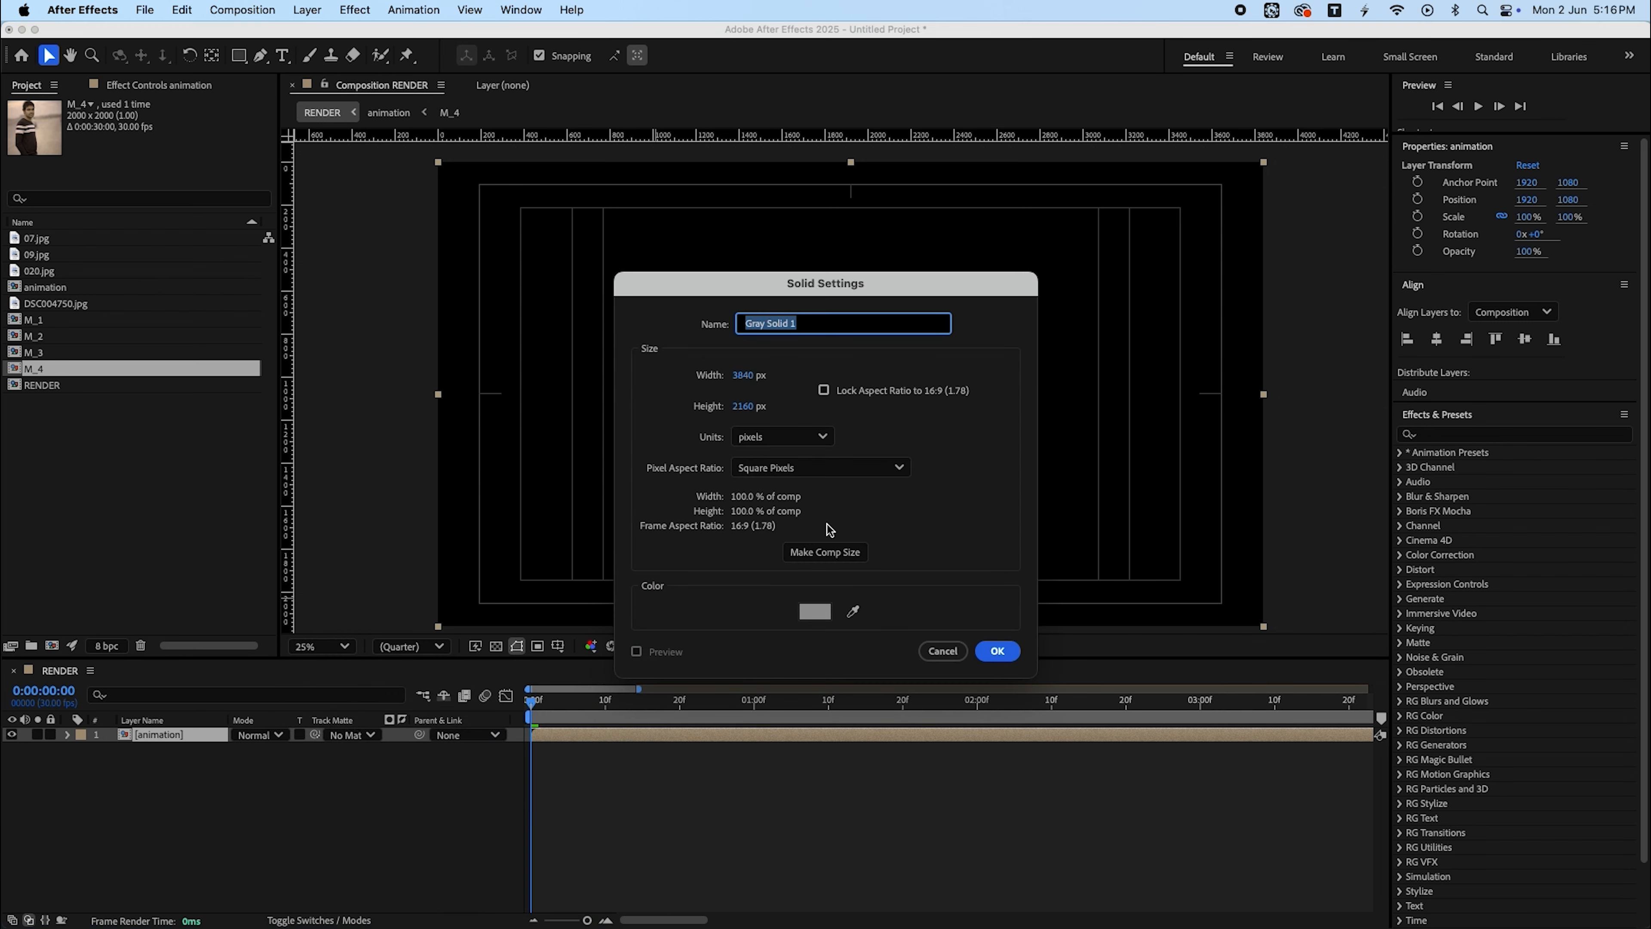
click(822, 613)
drag(763, 445, 628, 374)
key(Return)
key(BackSpace)
key(BackSpace)
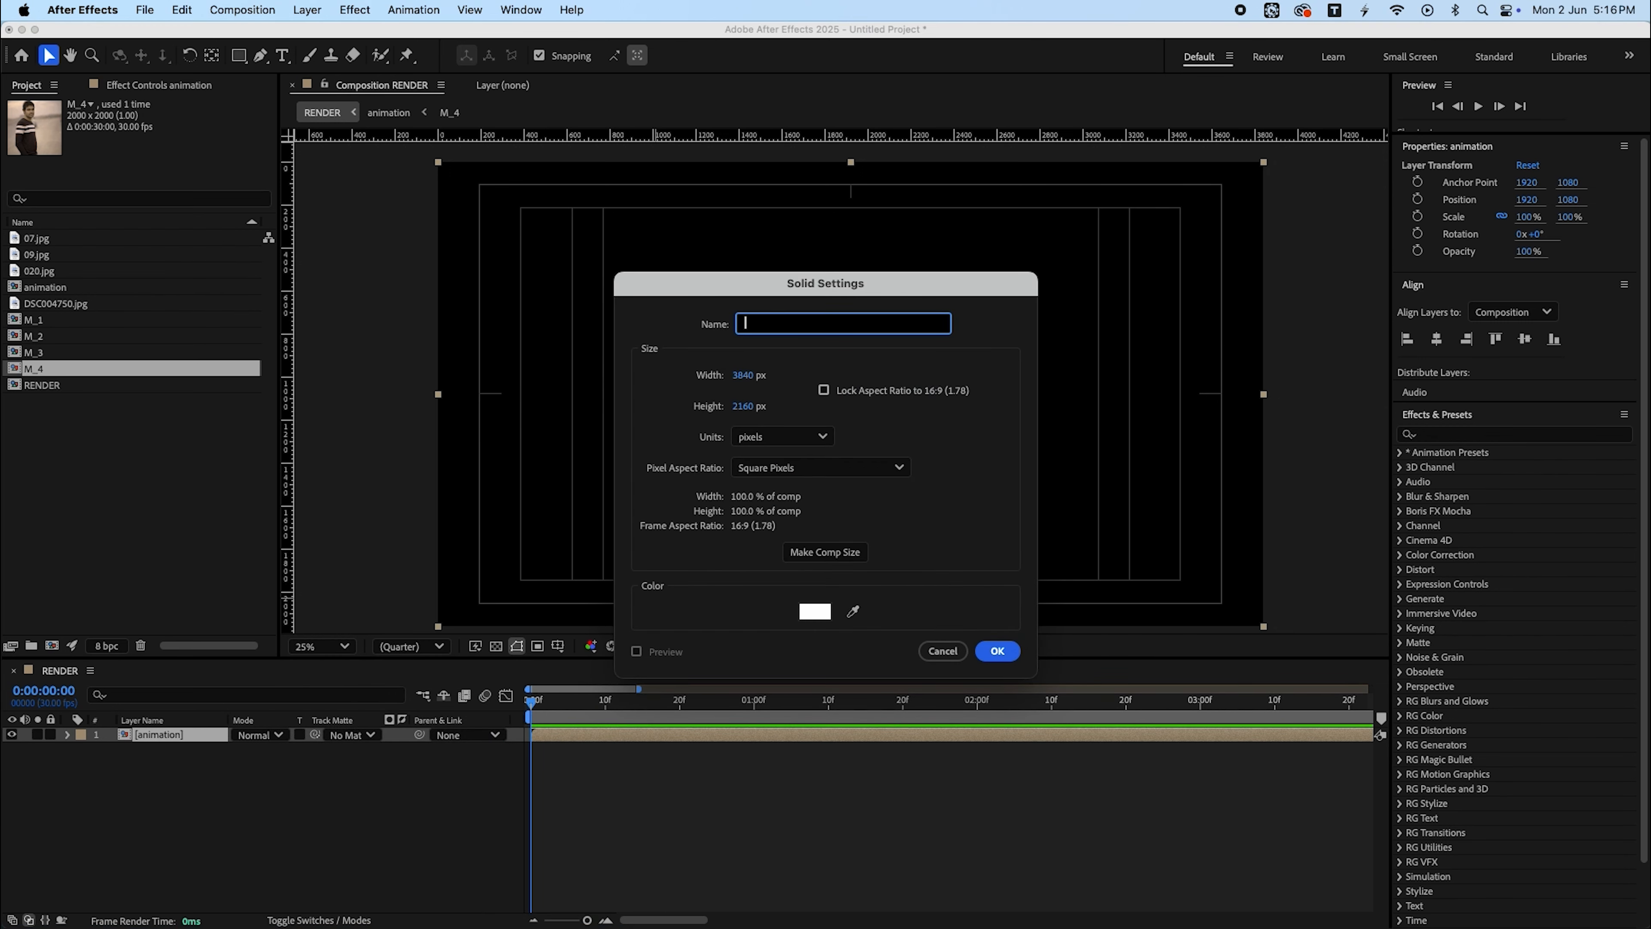
key(Return)
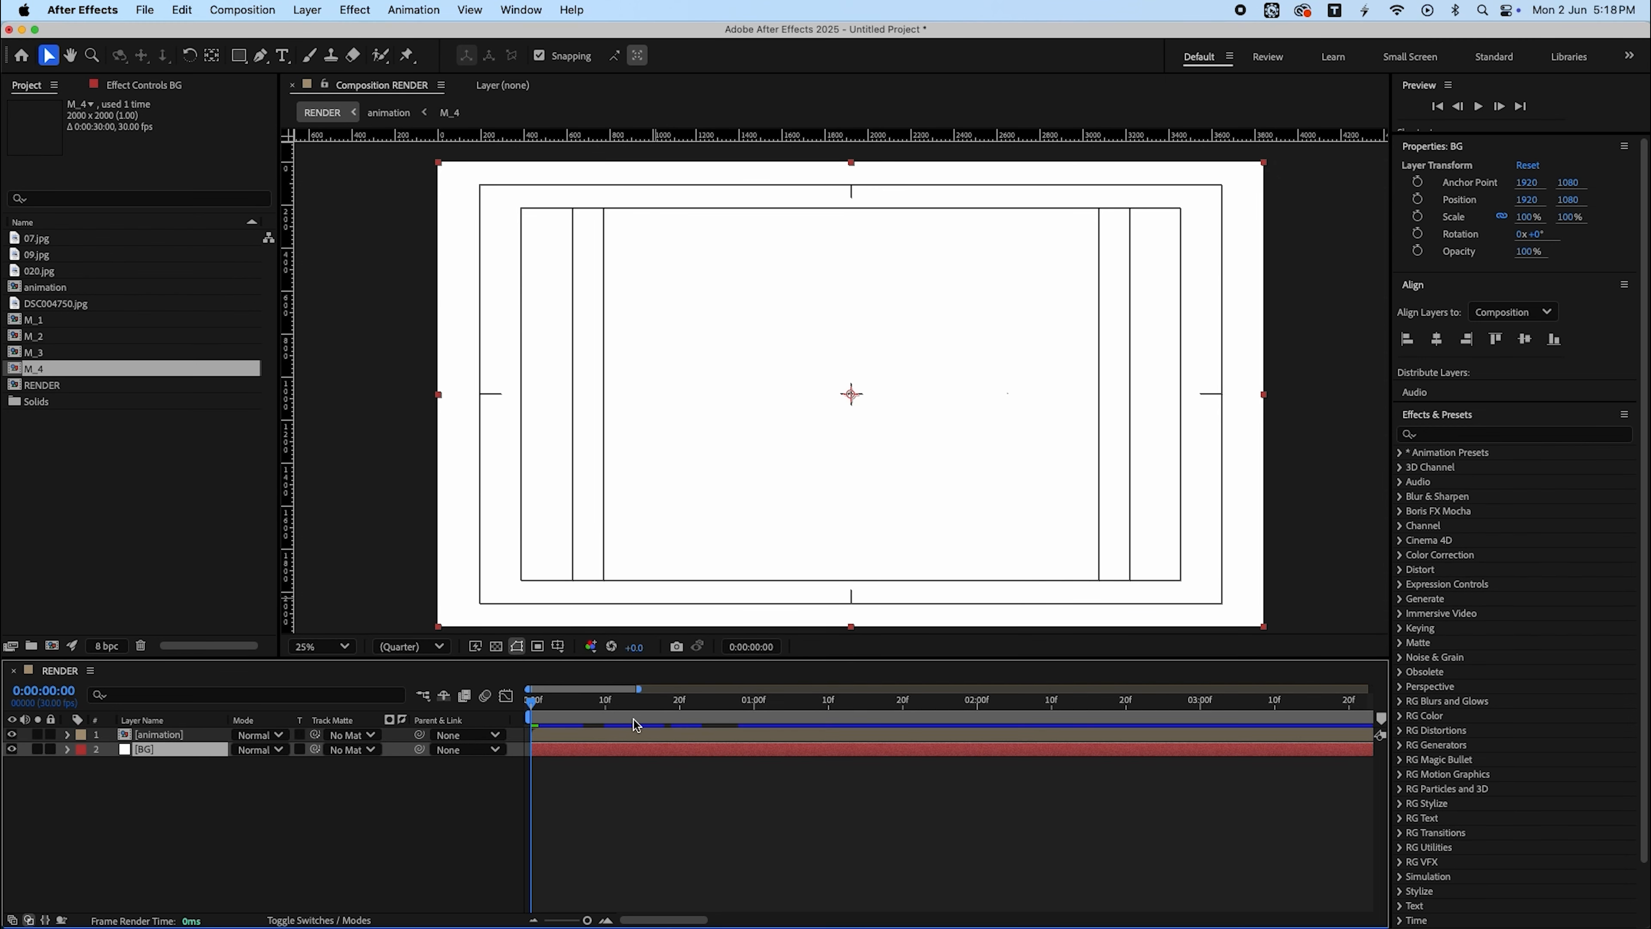
- Duplicate the animation layer and shift the top copy a few frames later
click(174, 735)
key(super+d)
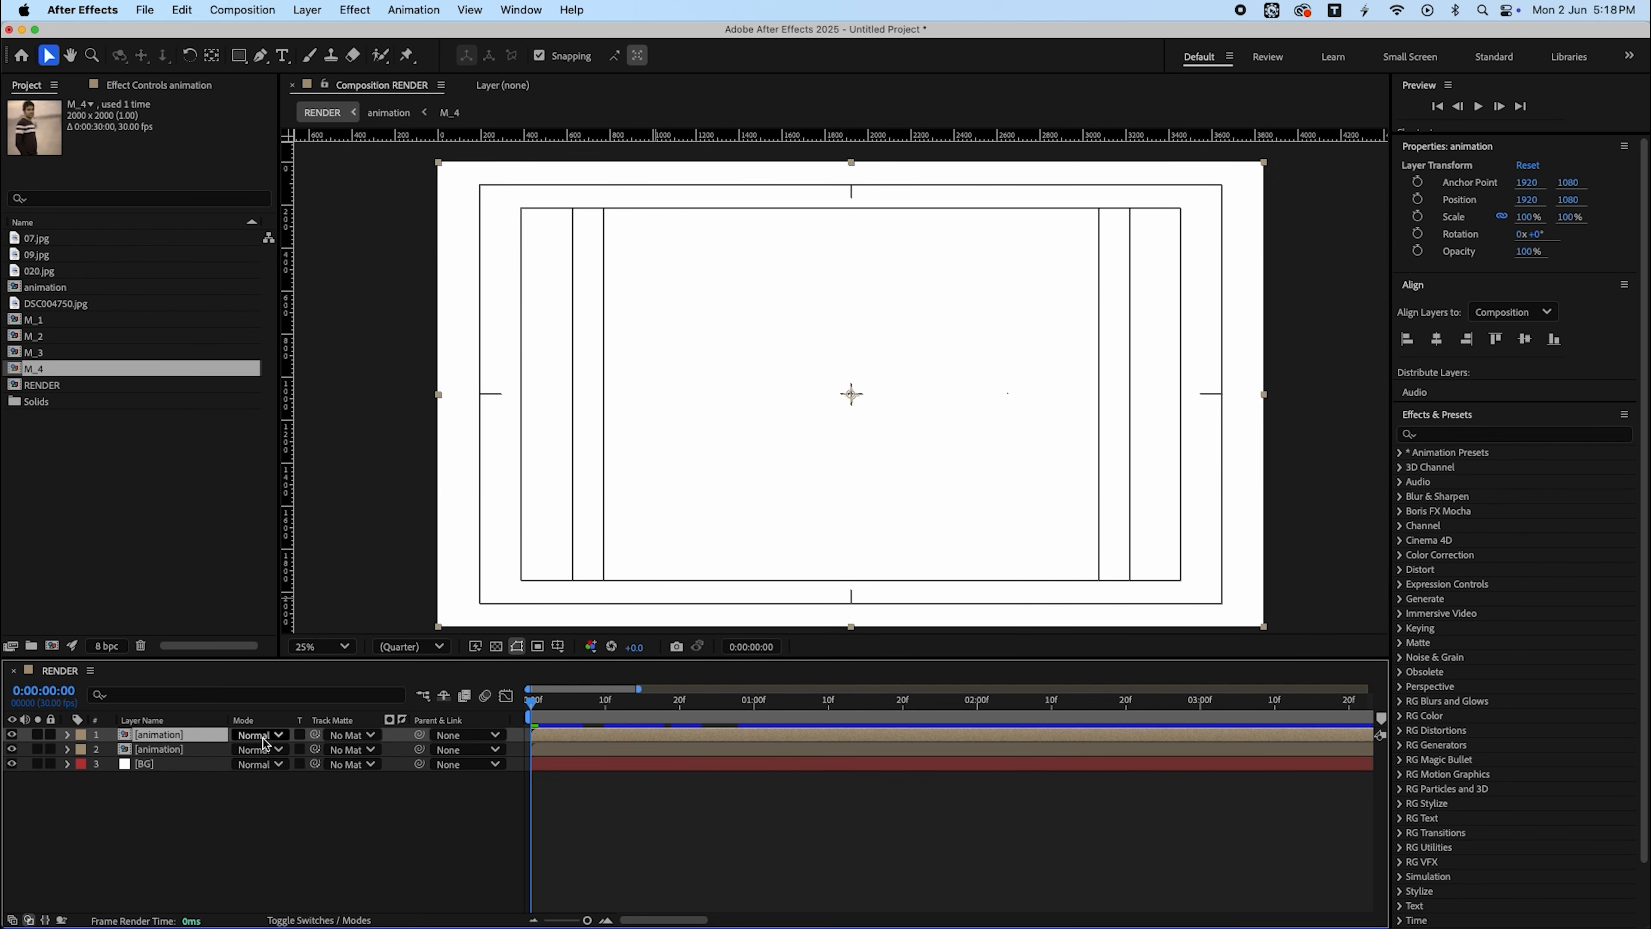
key(super+Left)
key(super+Left)
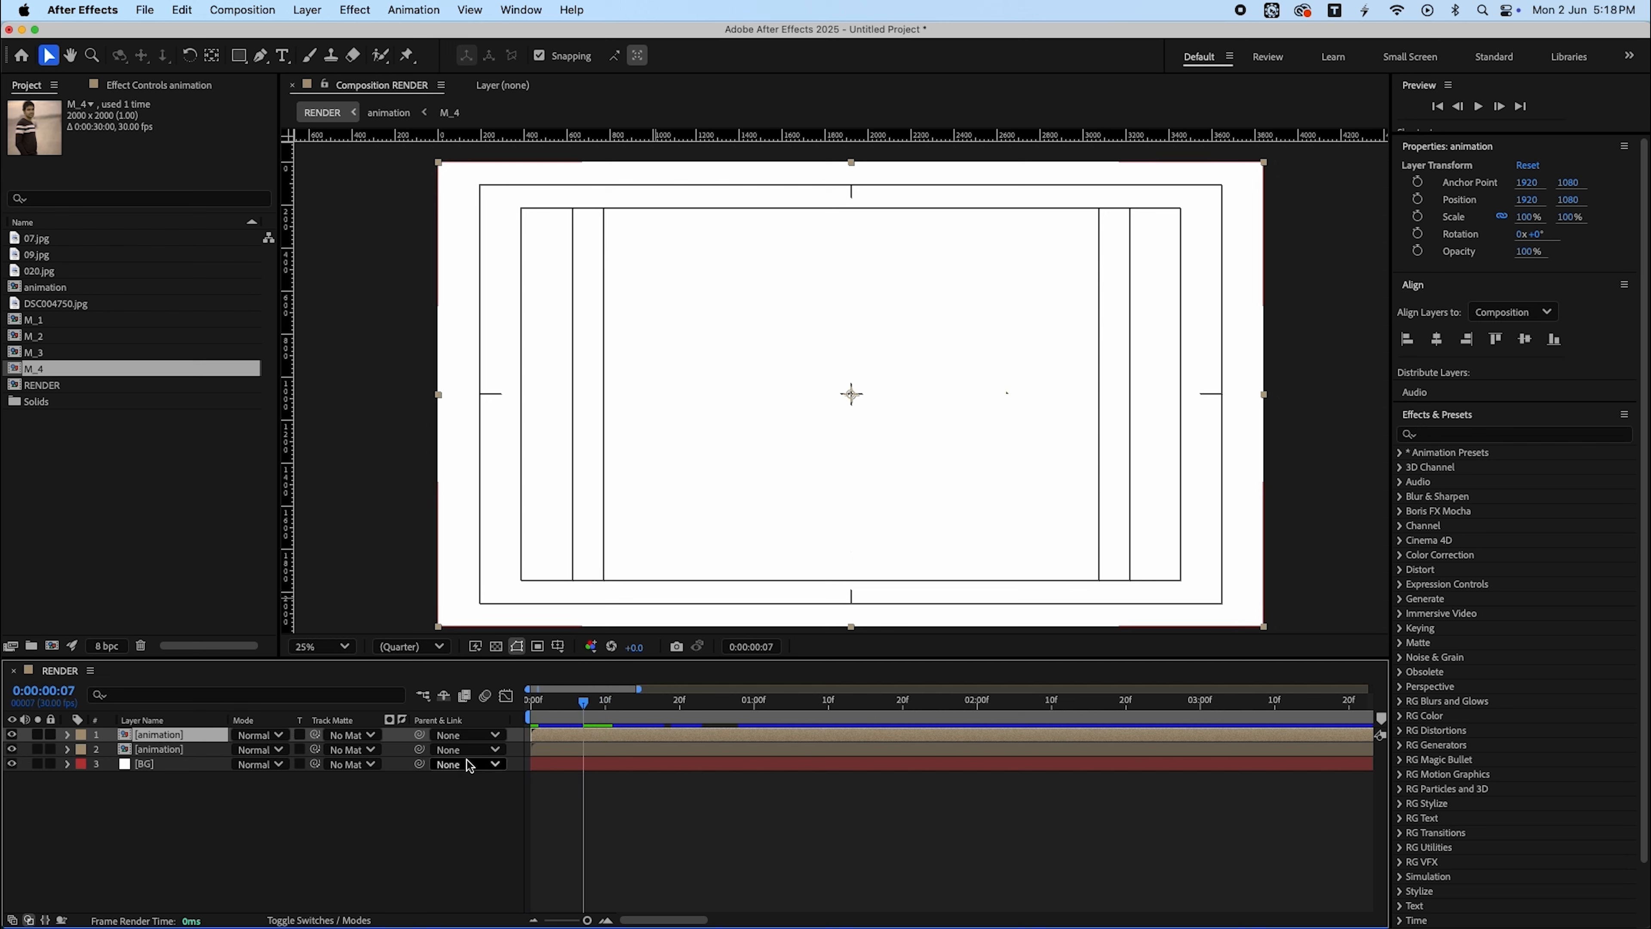
drag(611, 738, 620, 738)
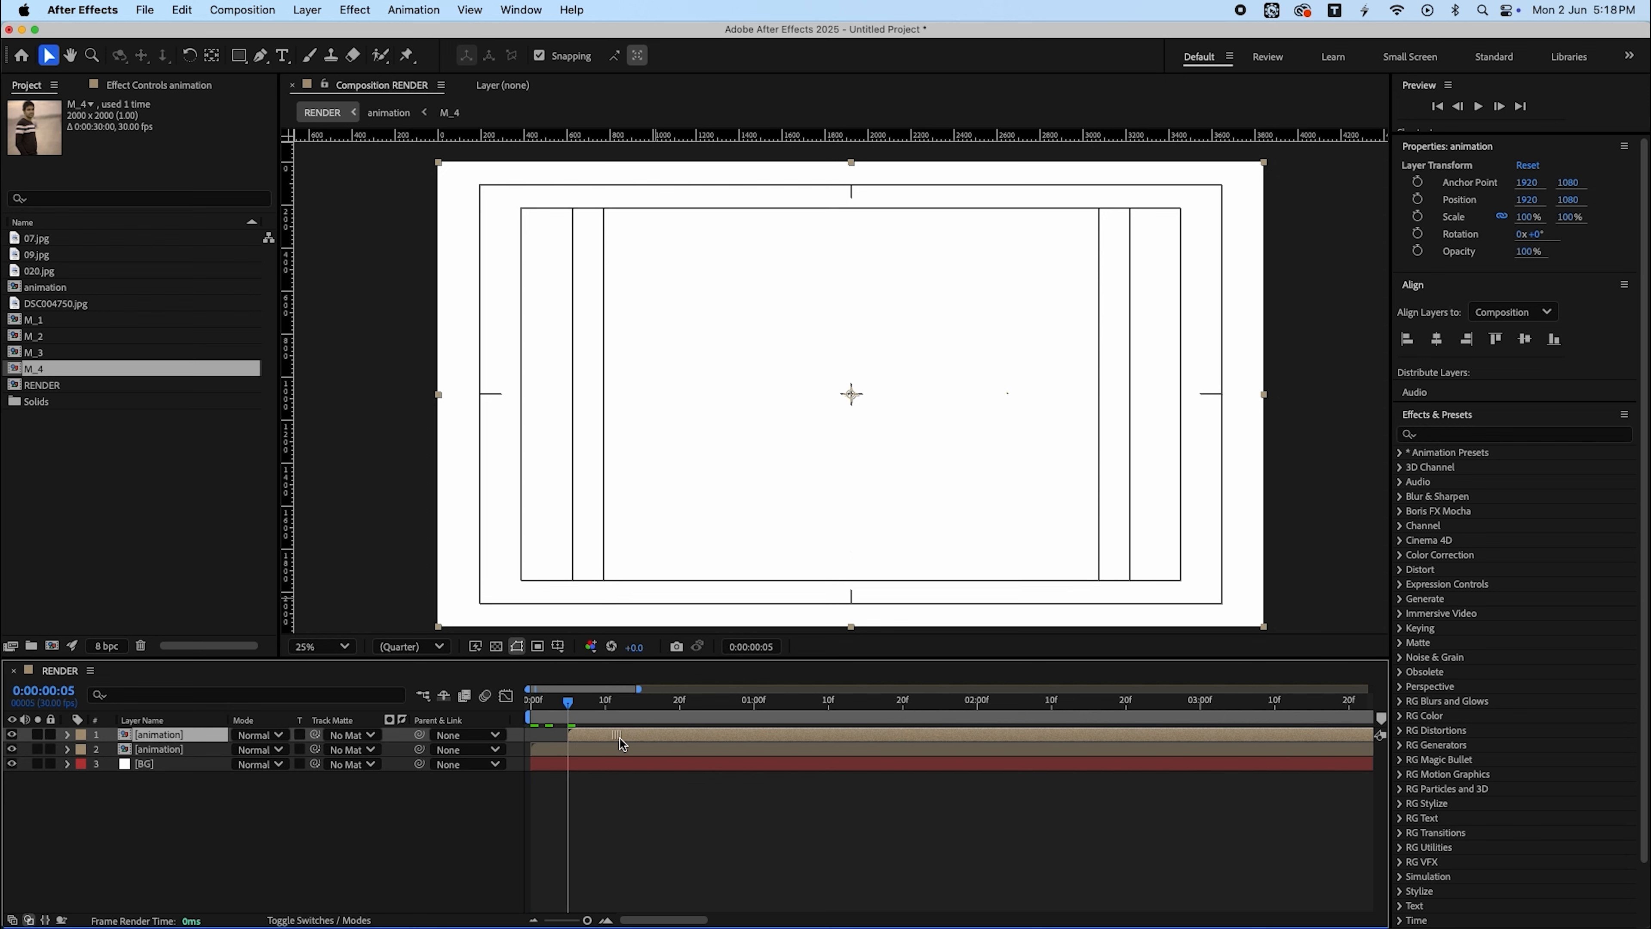
- Animate the lower animation layer's scale from 105% at frame 5 to 110% at 0:00:02:11
click(604, 749)
key(s)
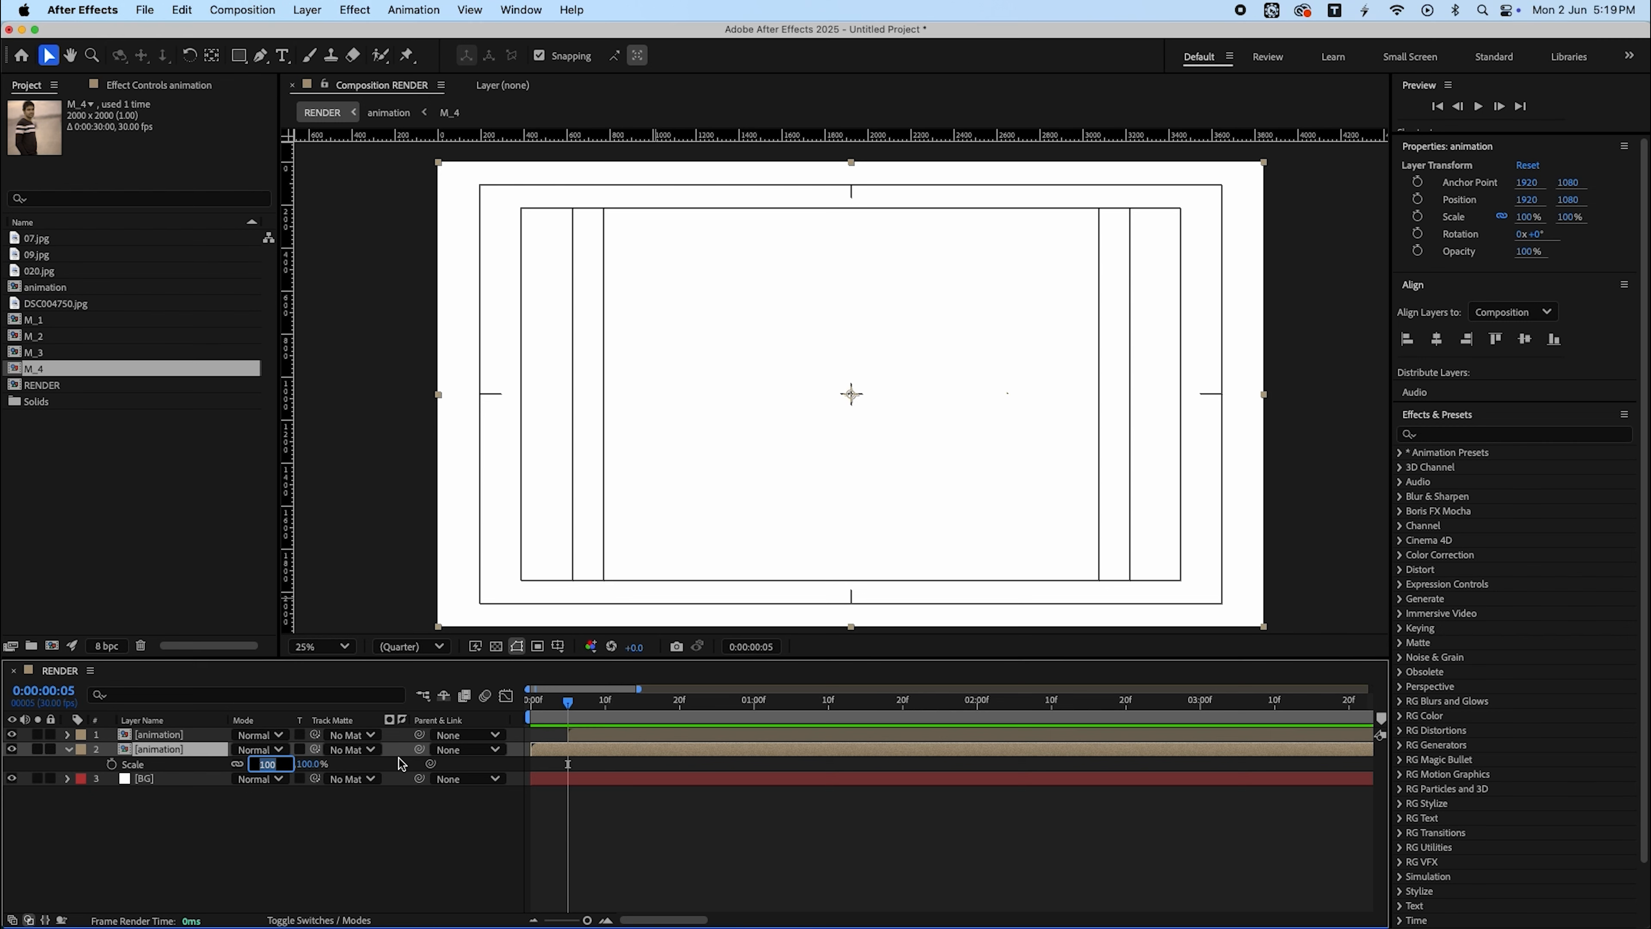
key(Return)
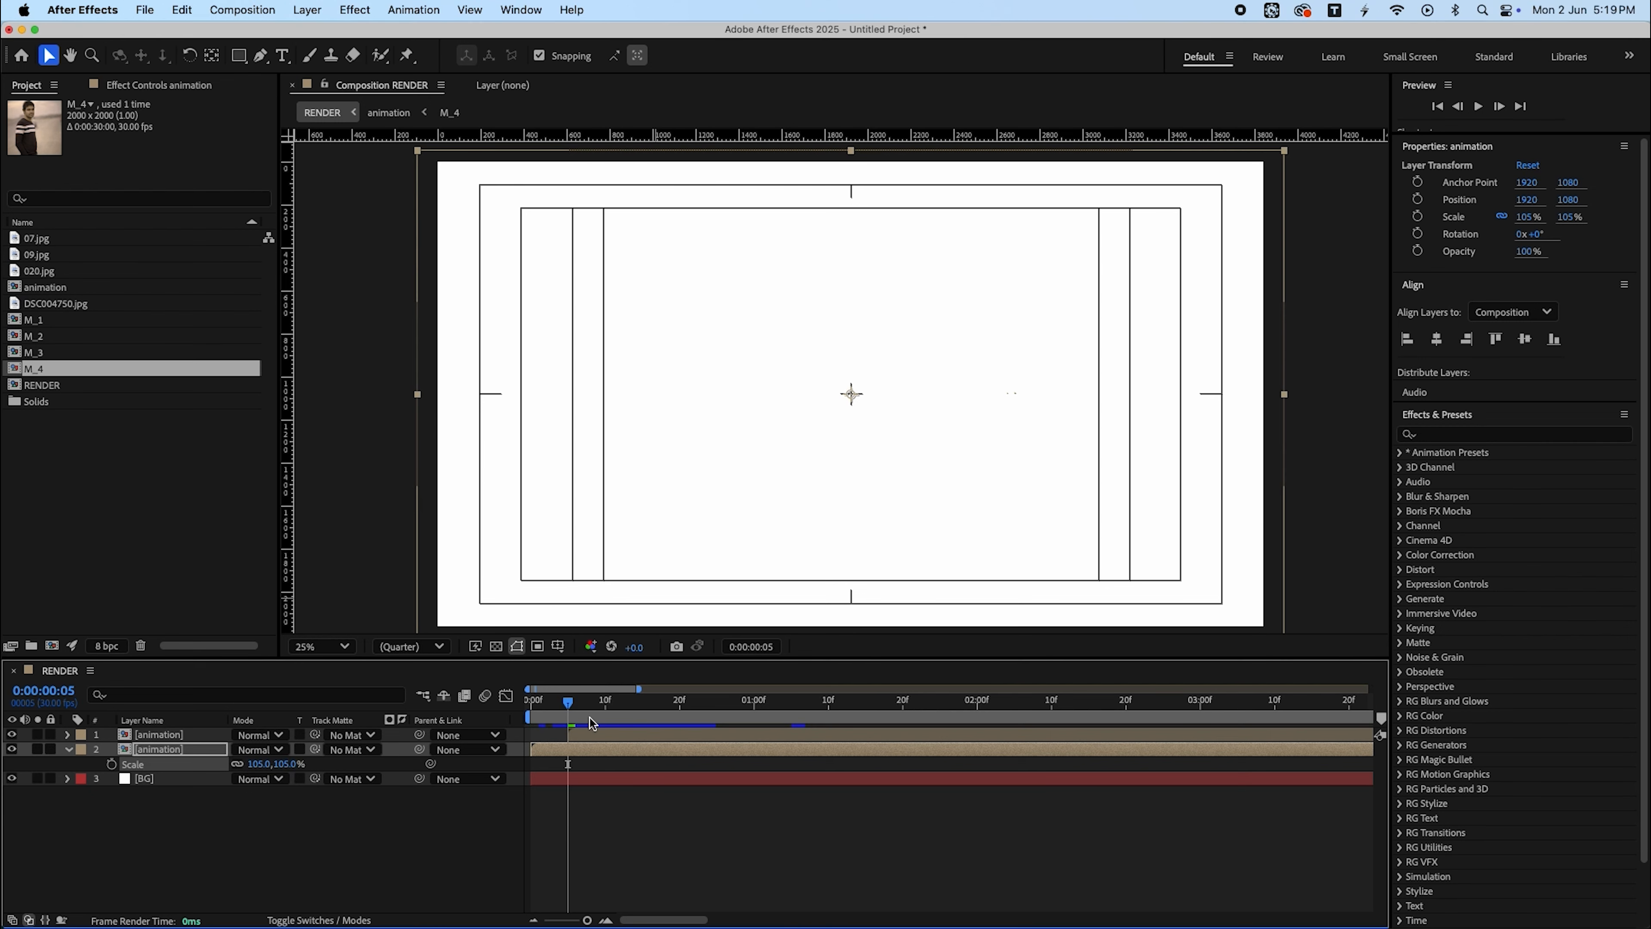
drag(570, 703, 1059, 715)
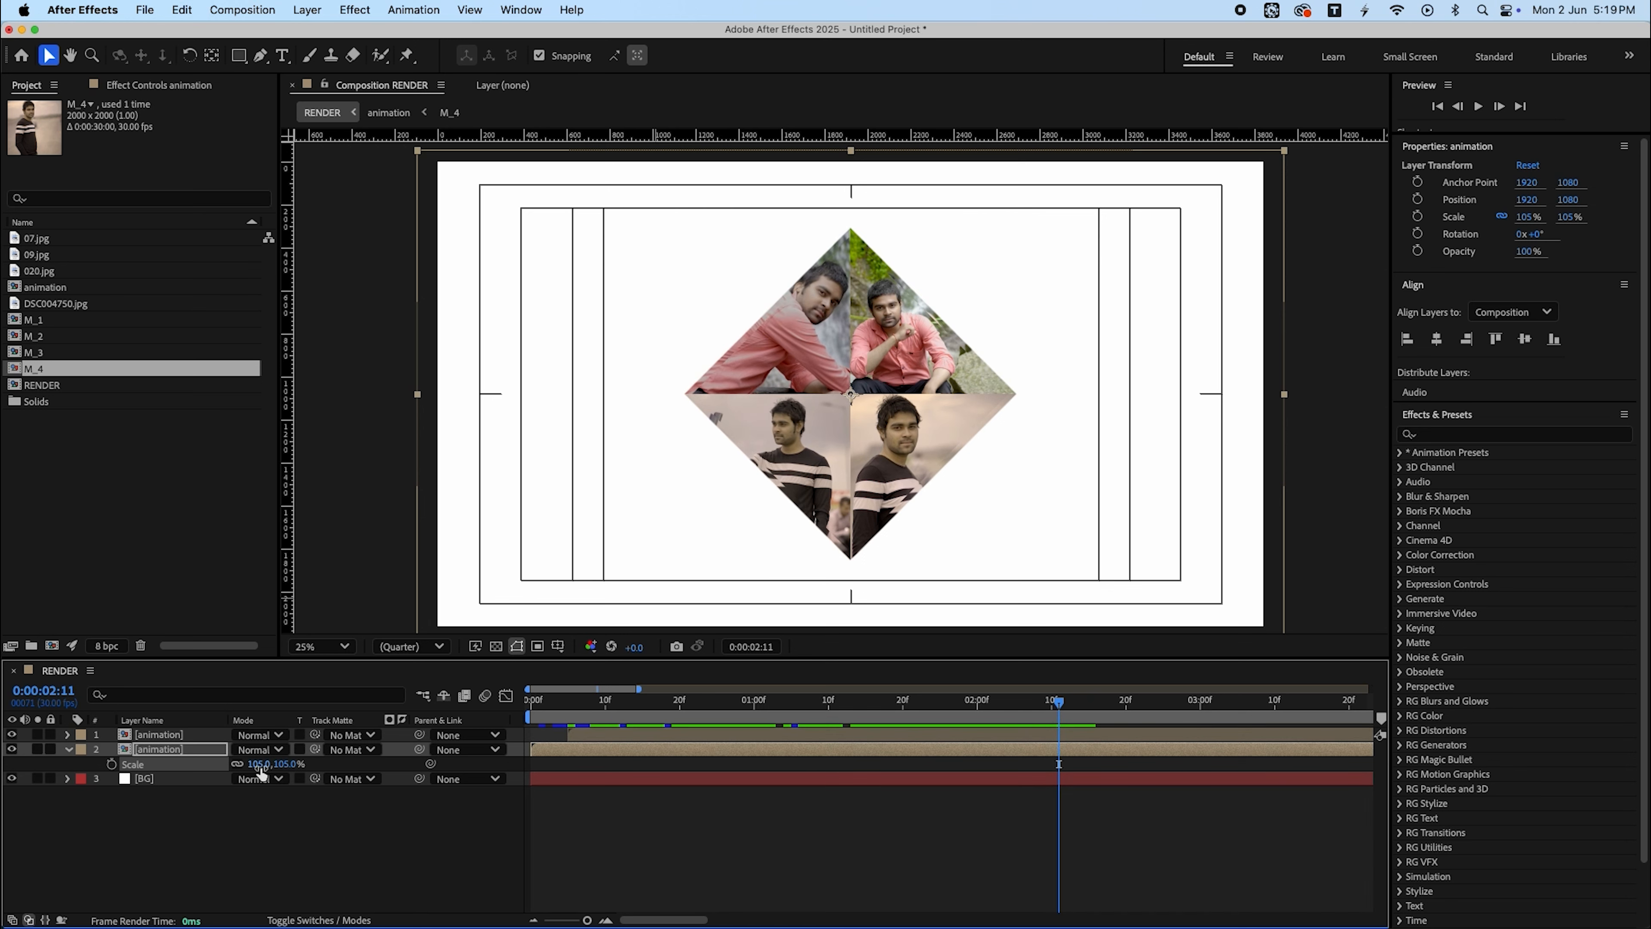
key(Return)
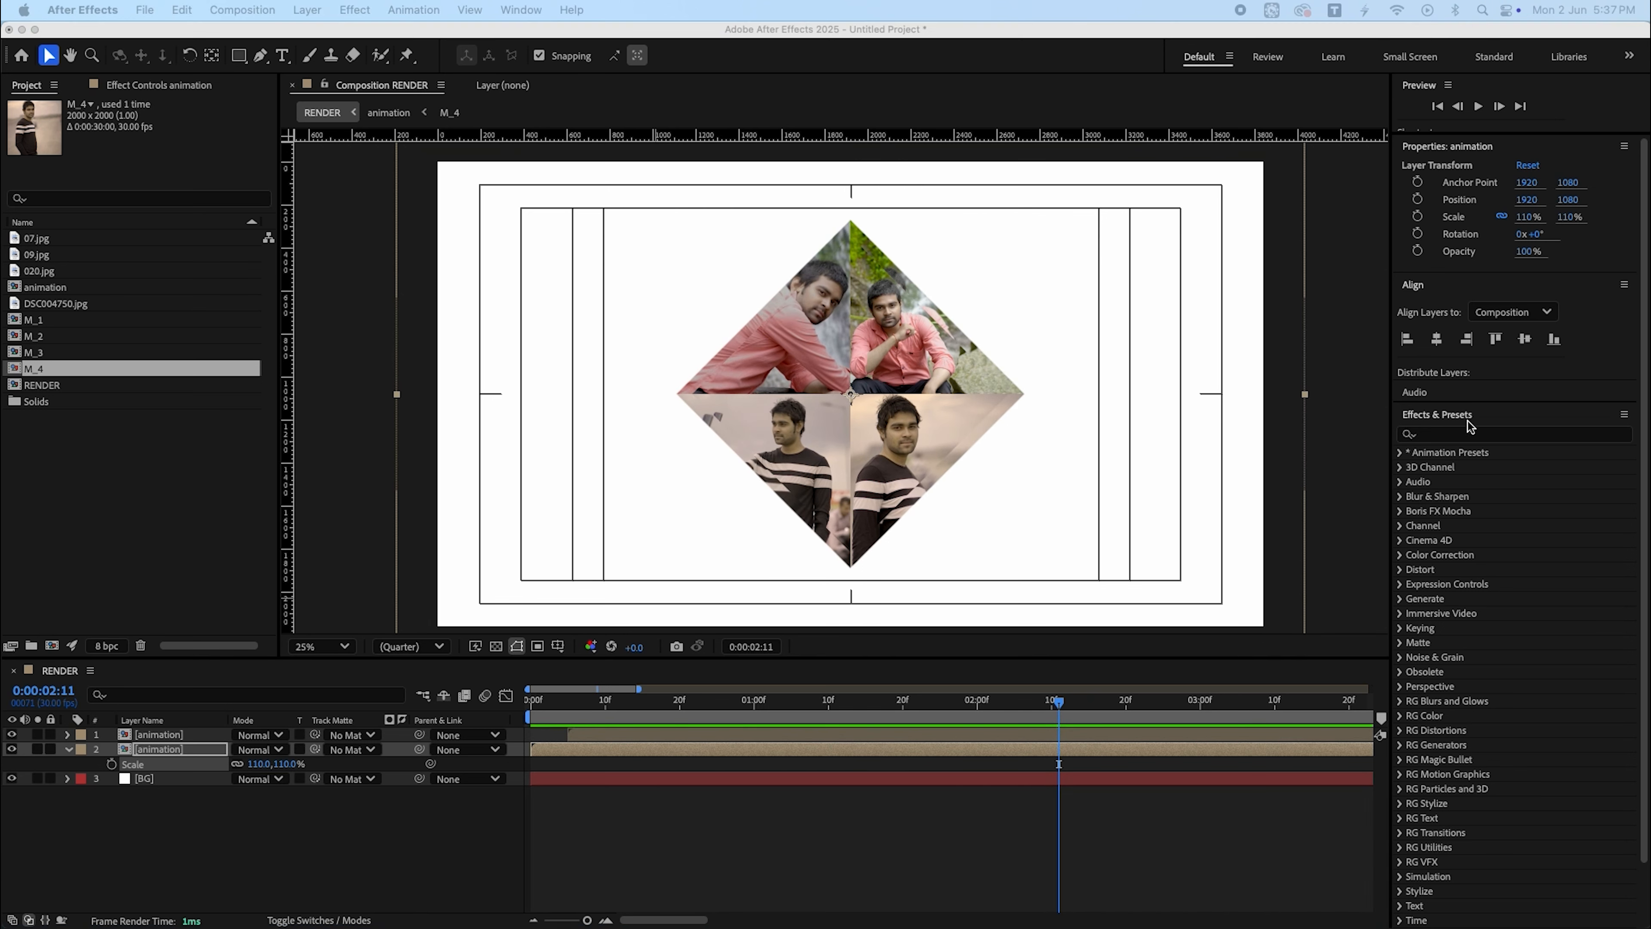
- Search for Tint and apply it to the lower animation layer
click(1488, 433)
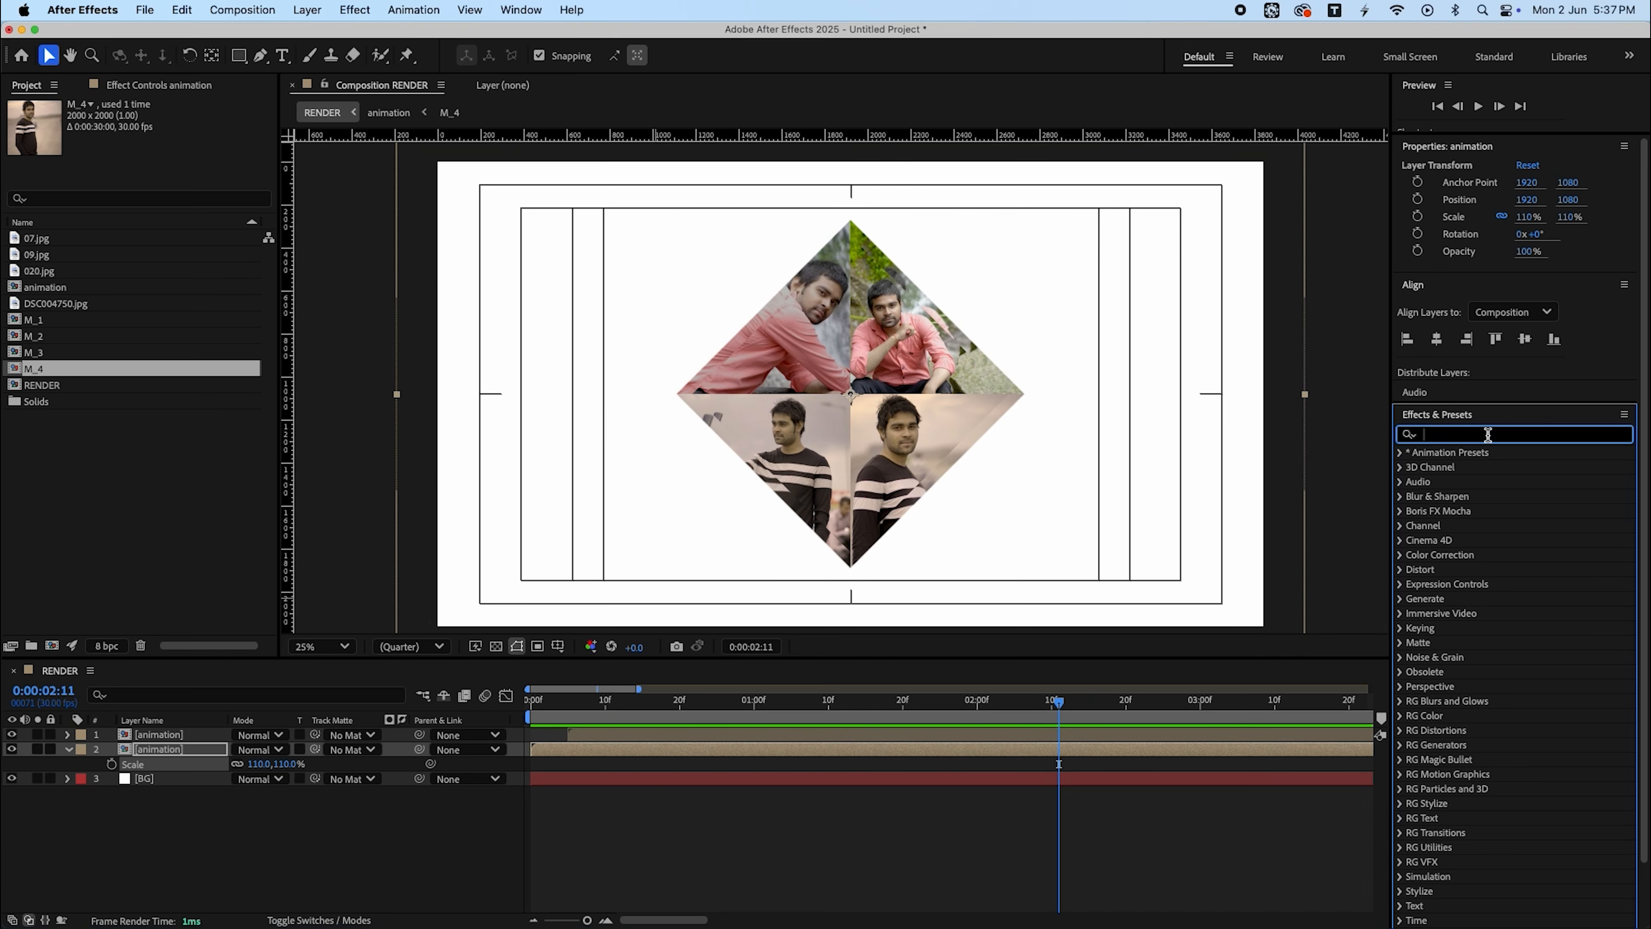
text(tint)
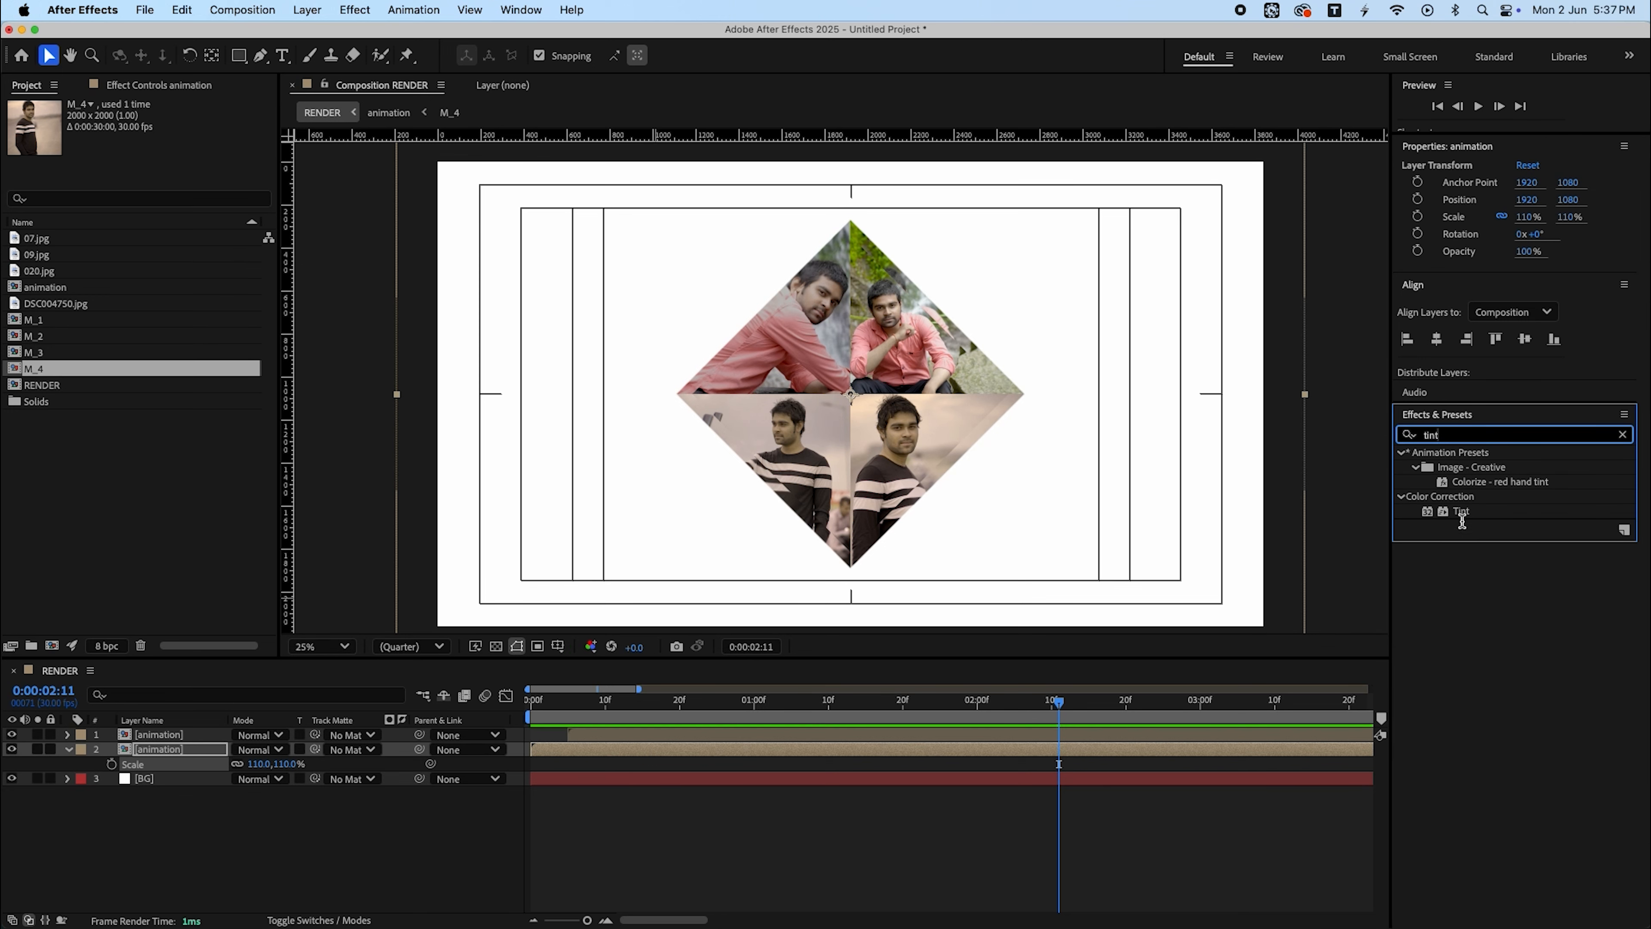
drag(1461, 511, 174, 749)
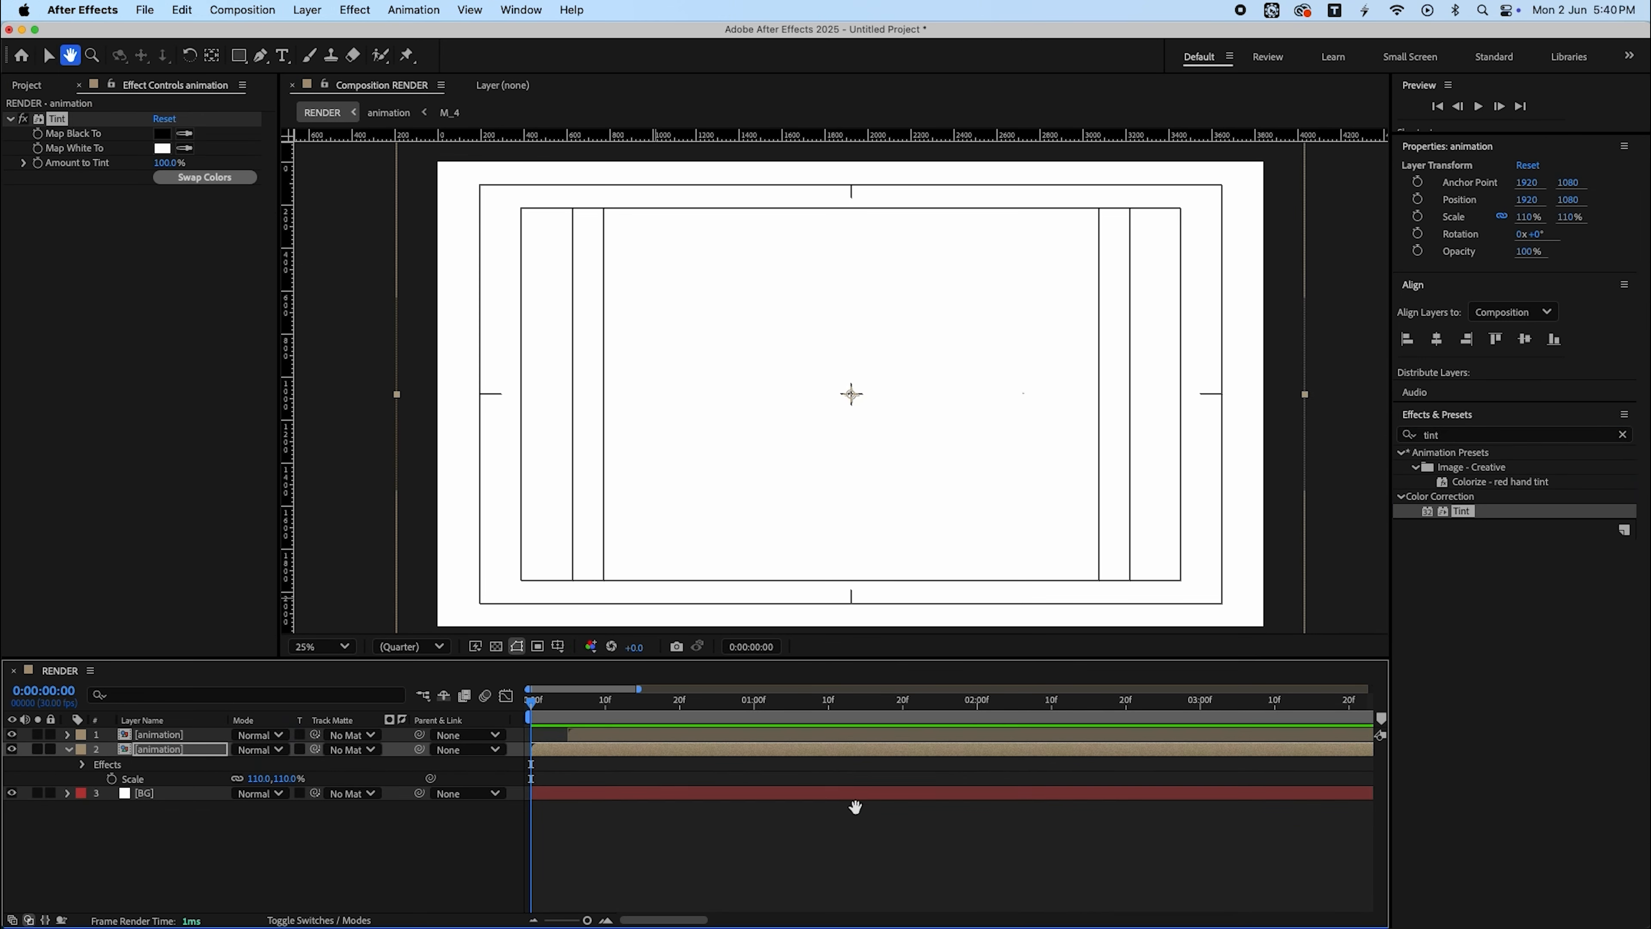
key(space)
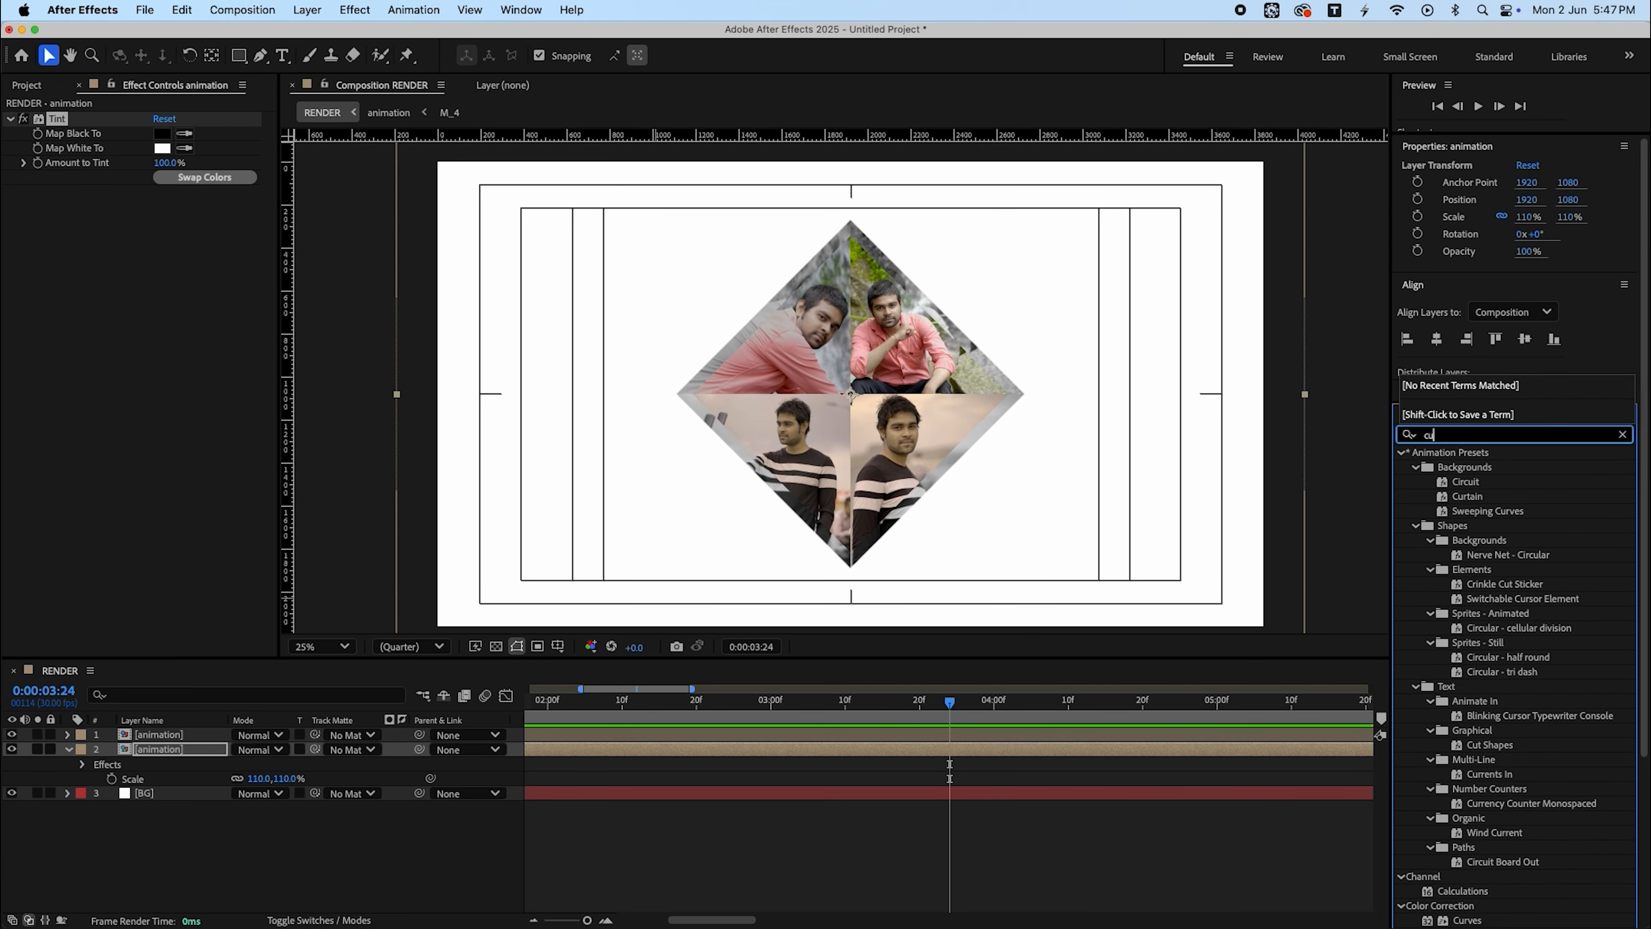
- Apply Curves to the lower animation layer and pull the curve down to darken it
text(rv)
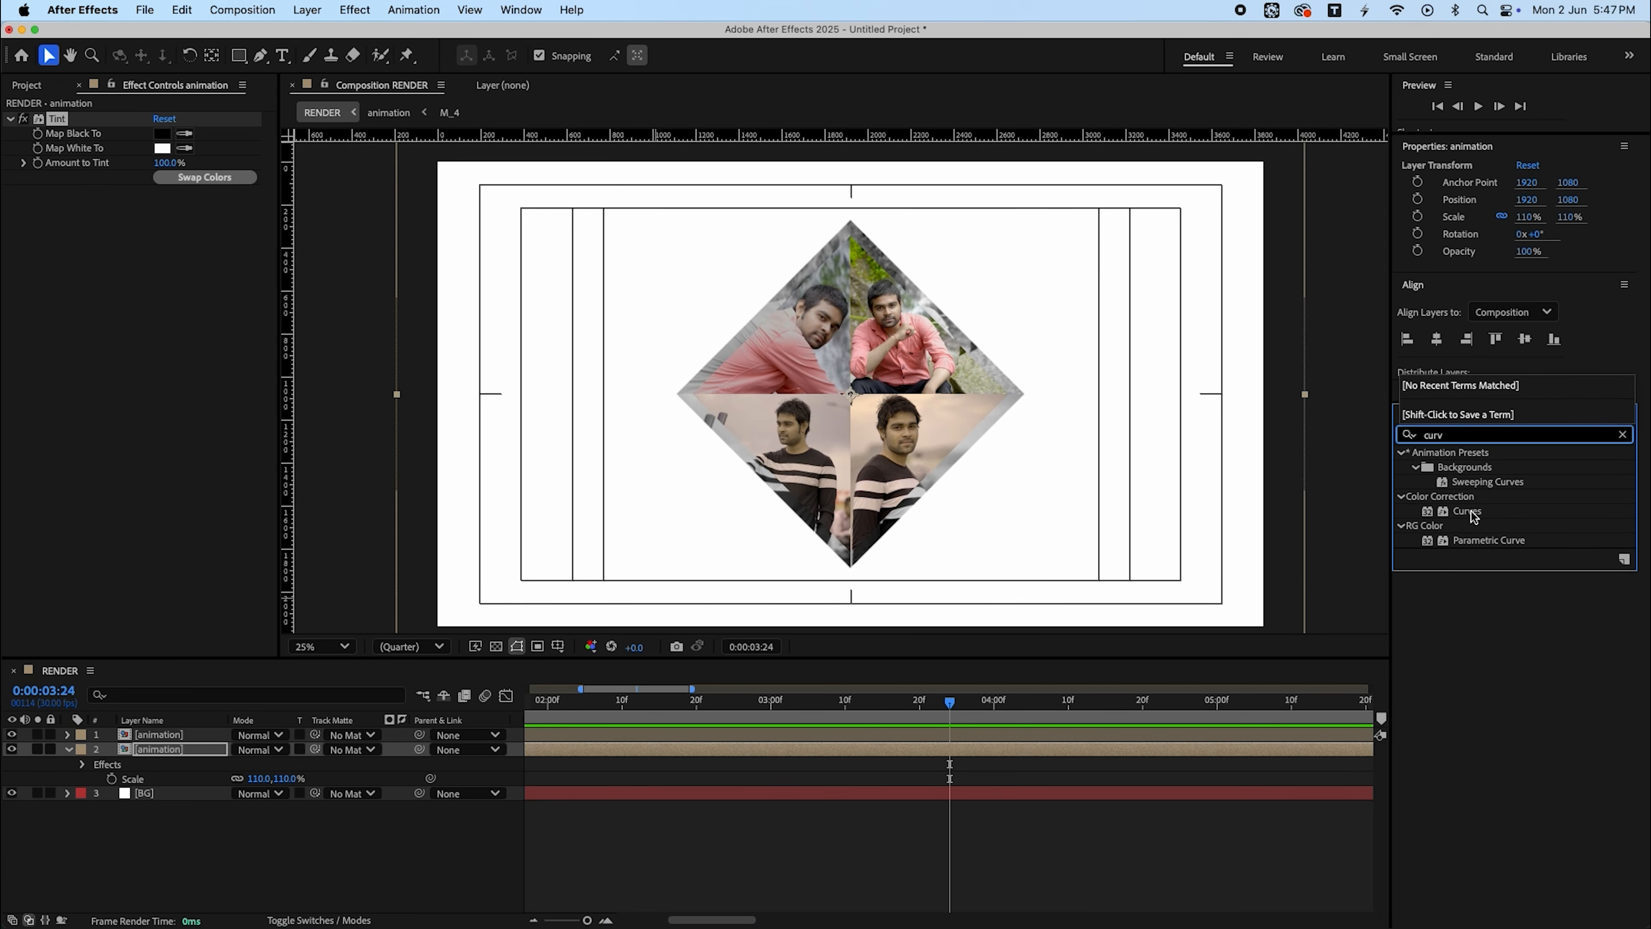
drag(1473, 515, 214, 751)
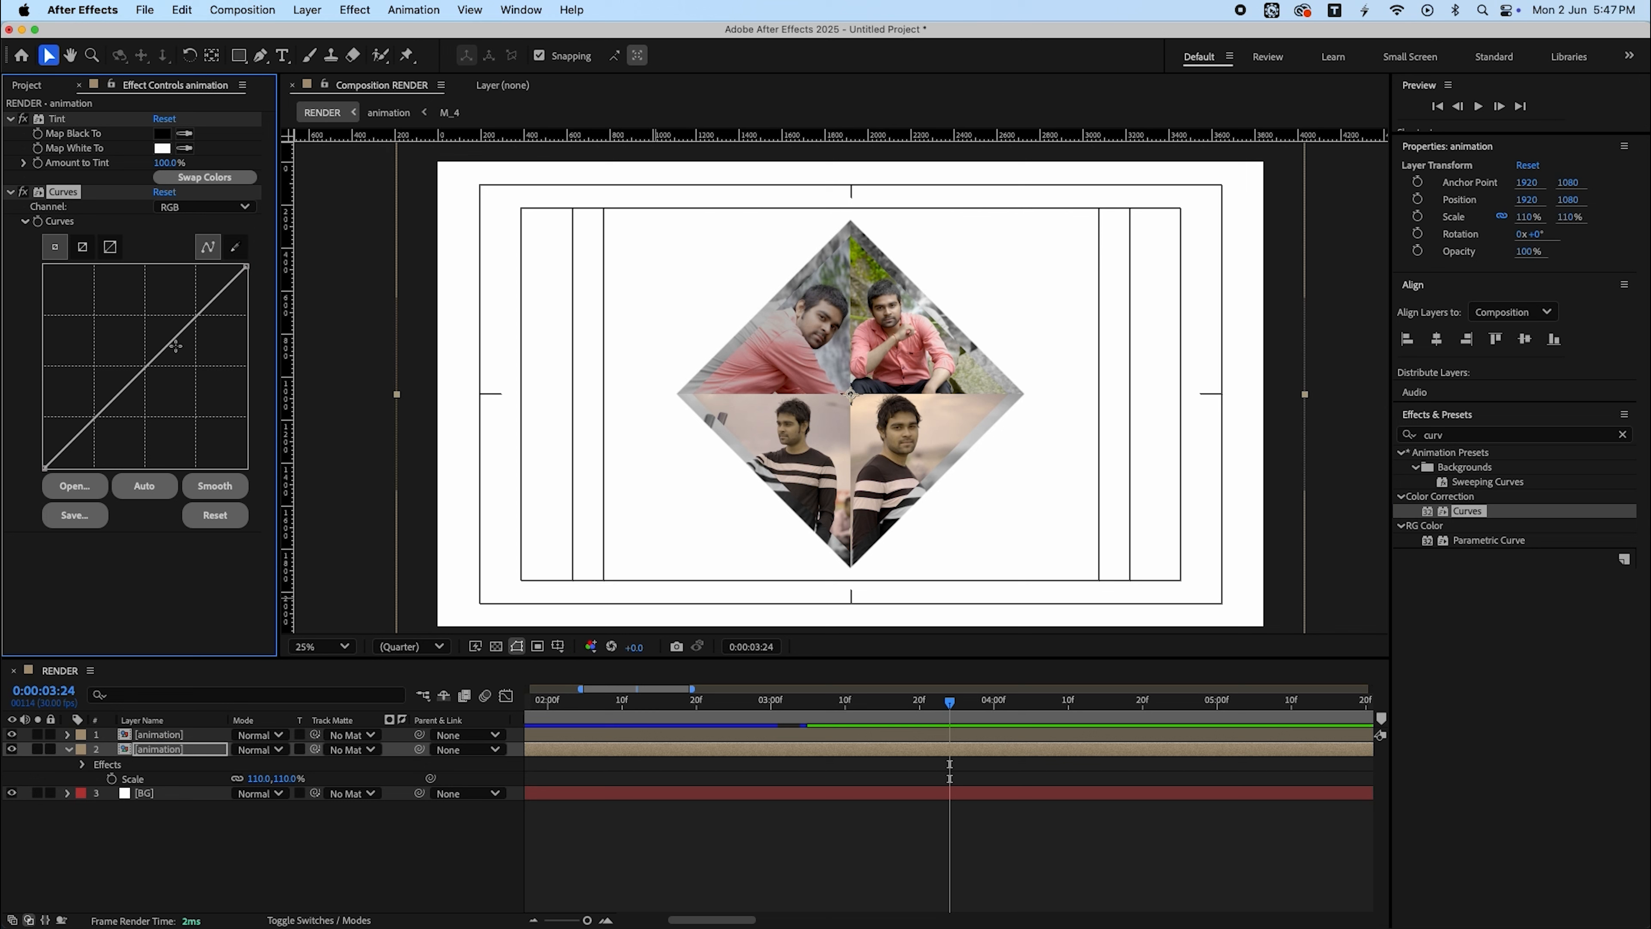
drag(175, 346, 170, 404)
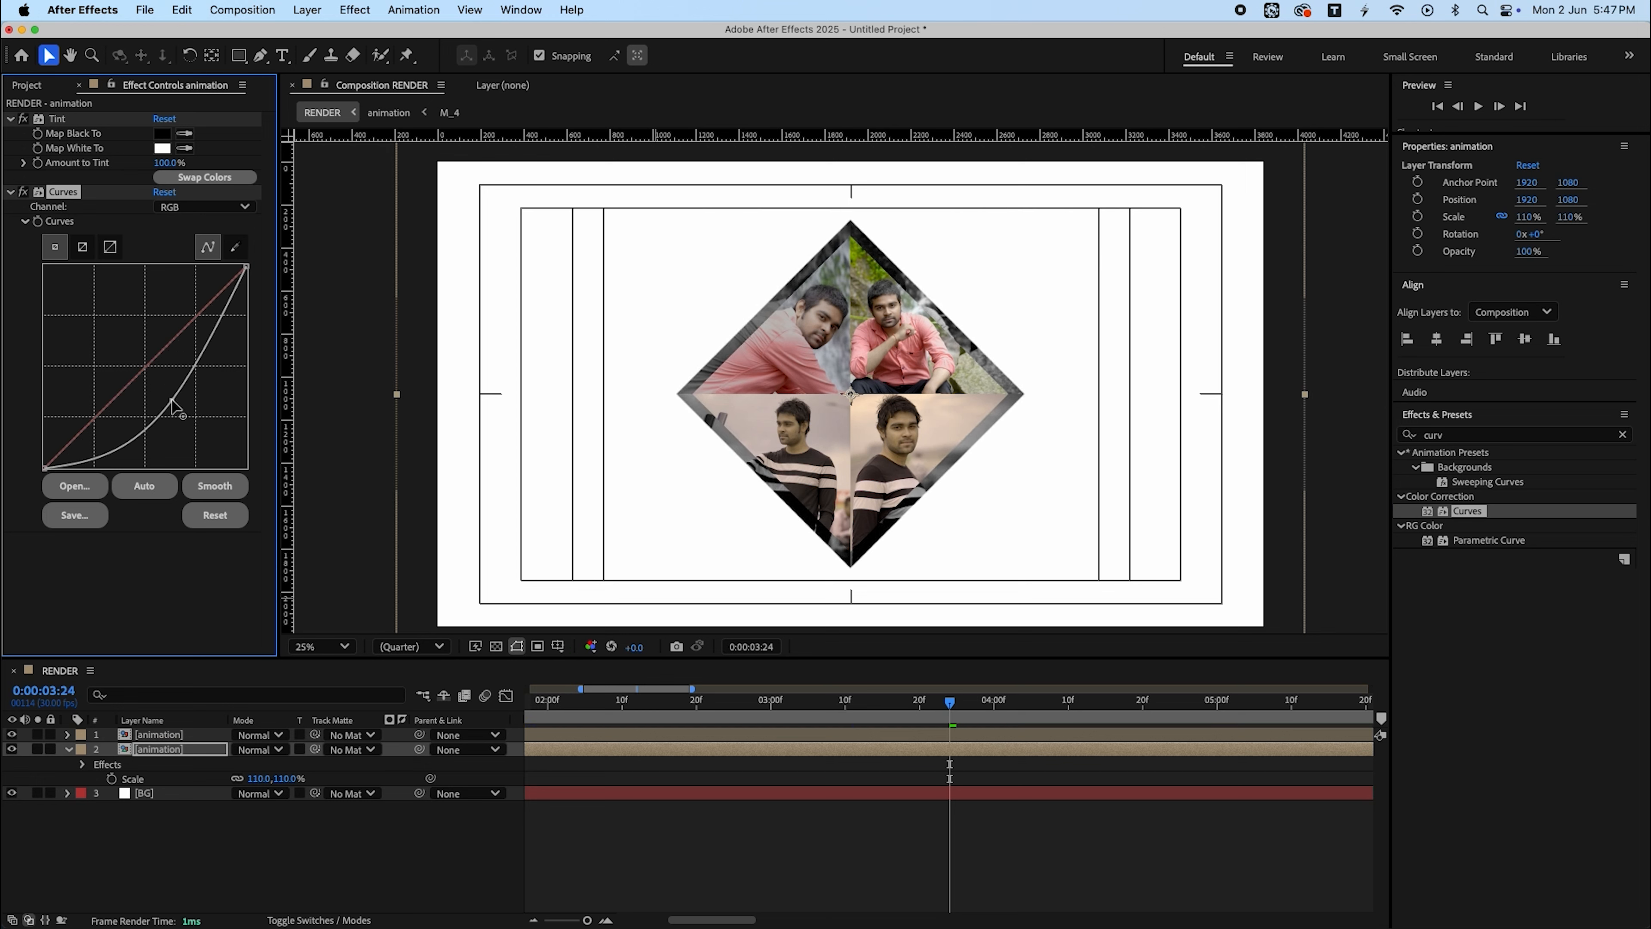
- Preview the composition from the start and zoom the timeline out
key(Home)
key(space)
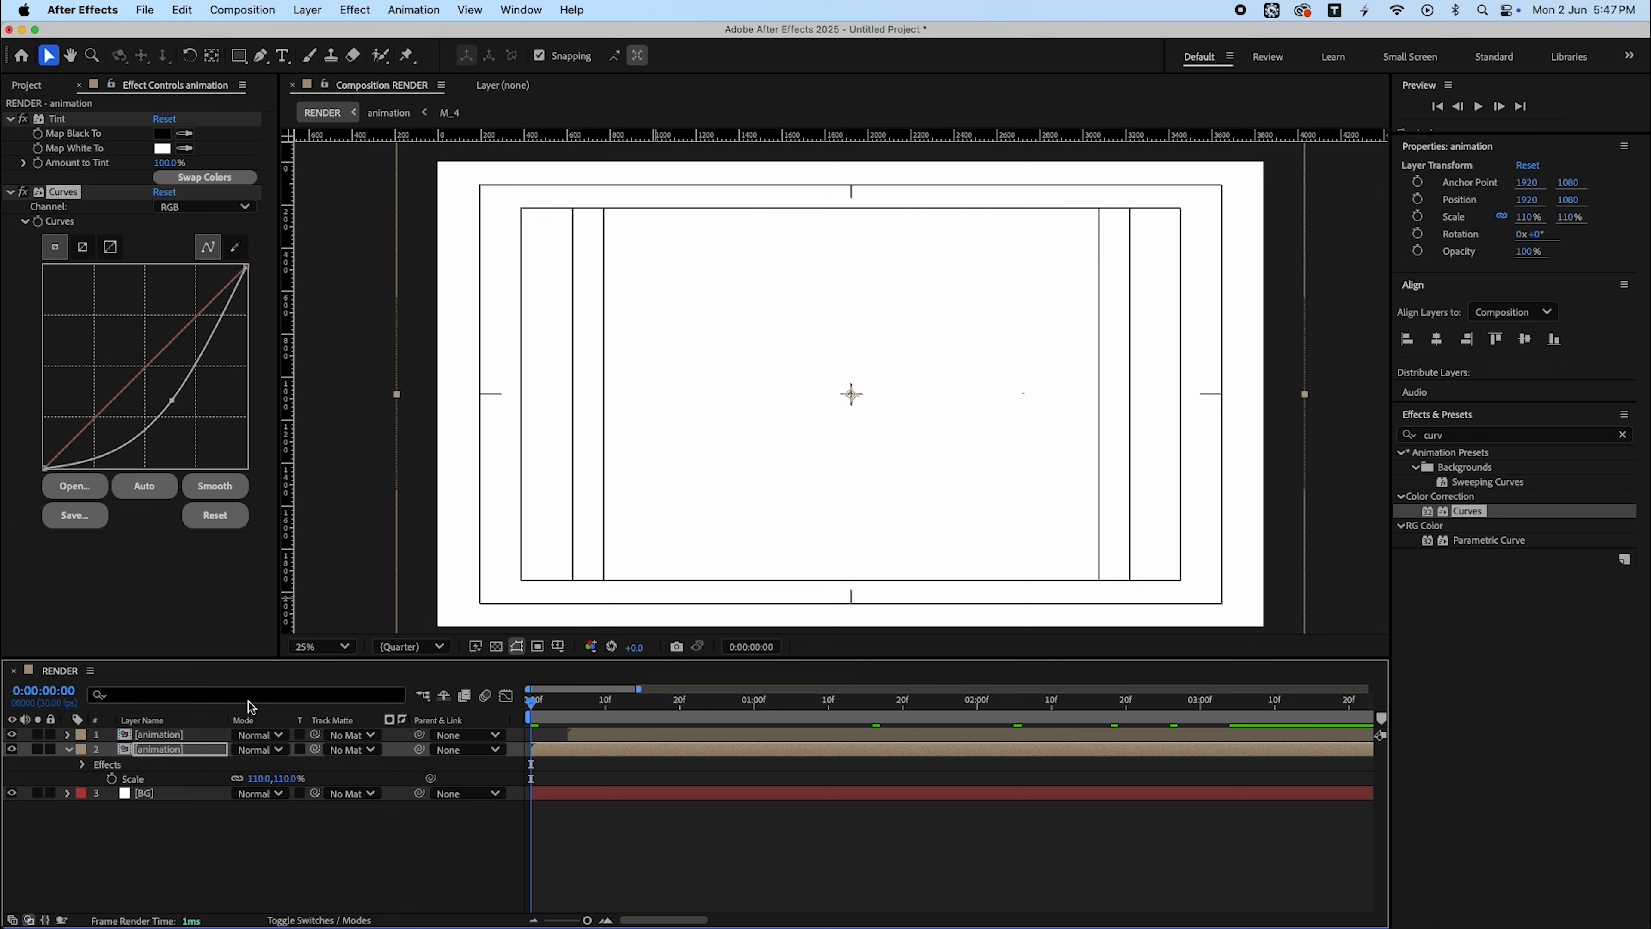
click(871, 831)
key(minus)
key(minus)
key(minus)
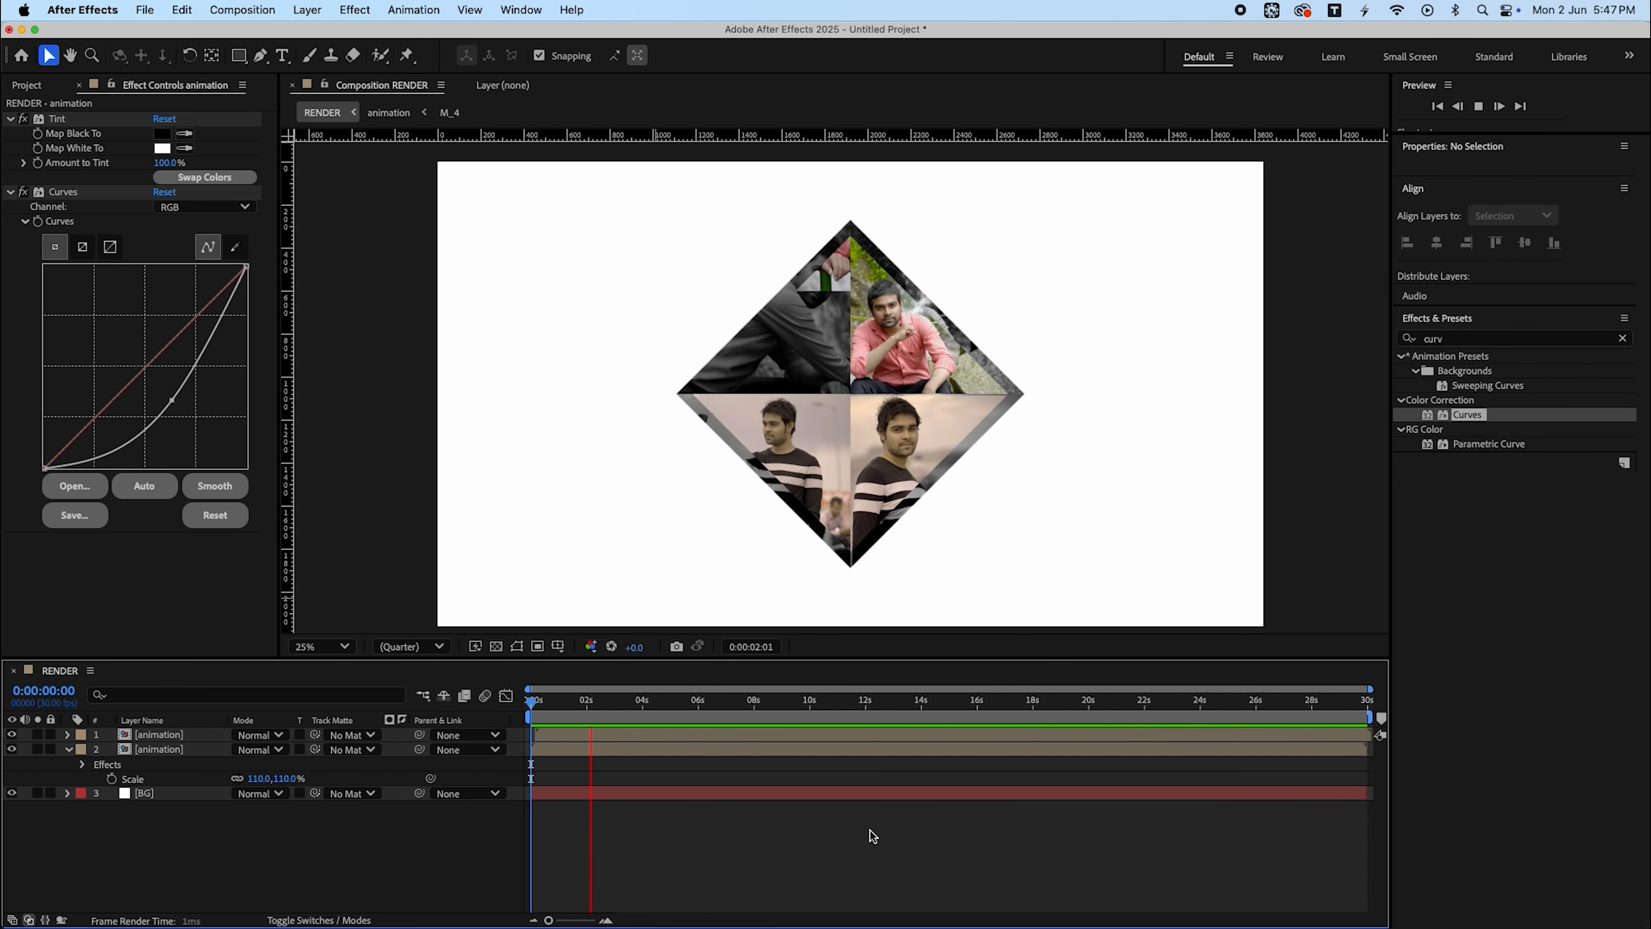
- Duplicate the tinted animation layer and select the new copy
click(643, 750)
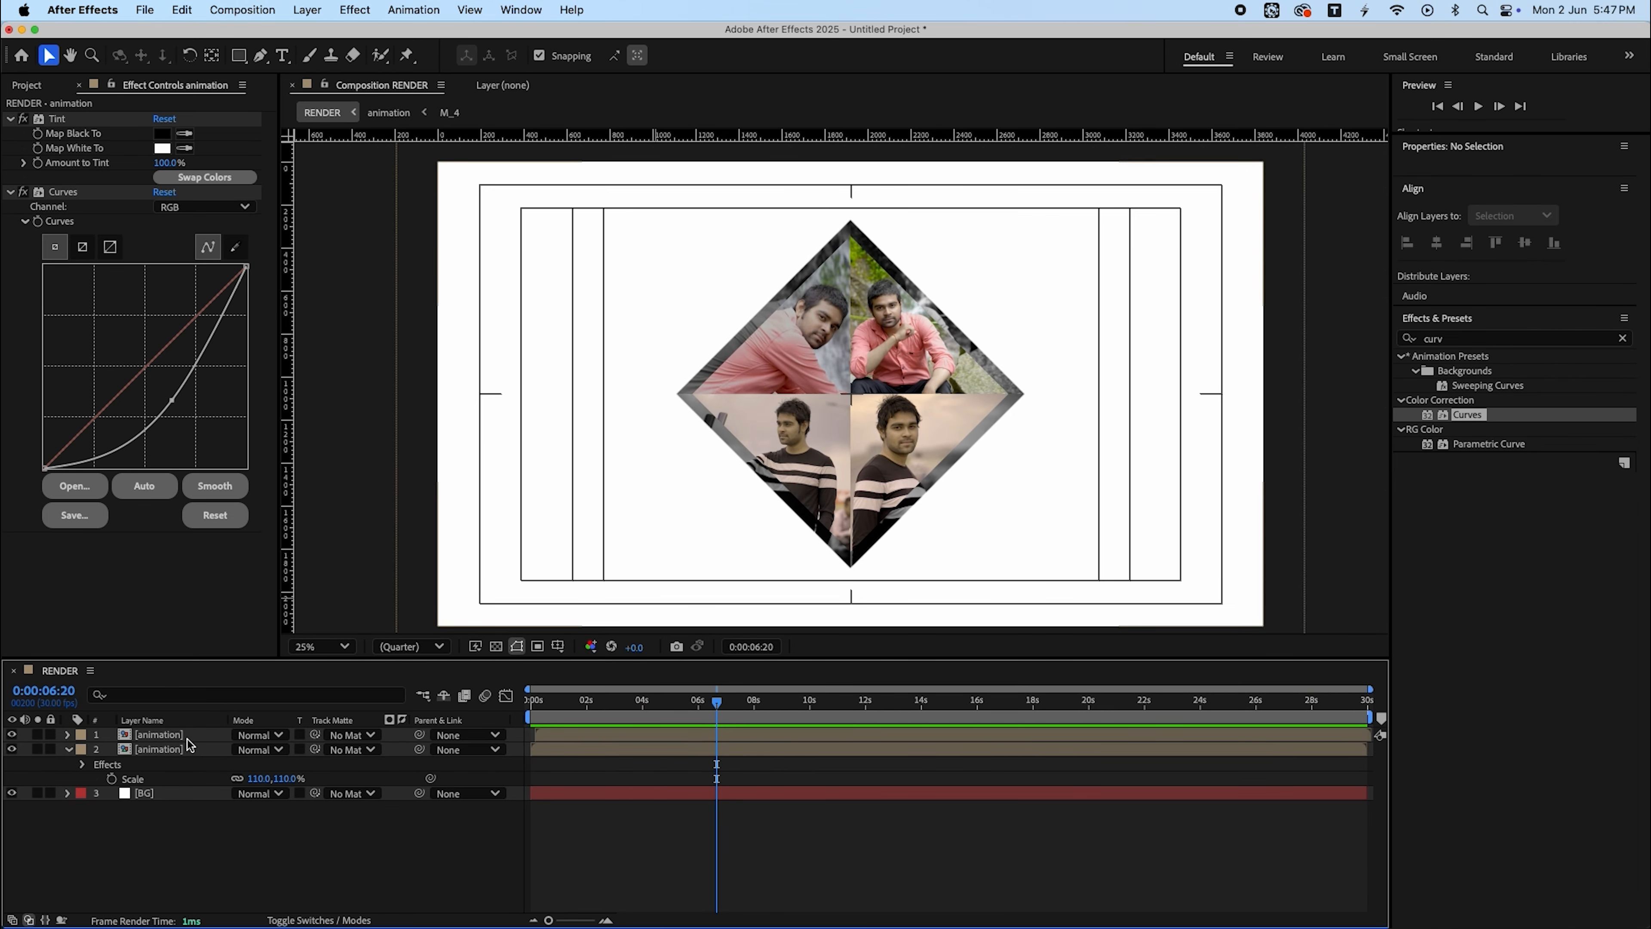
key(super+d)
click(188, 764)
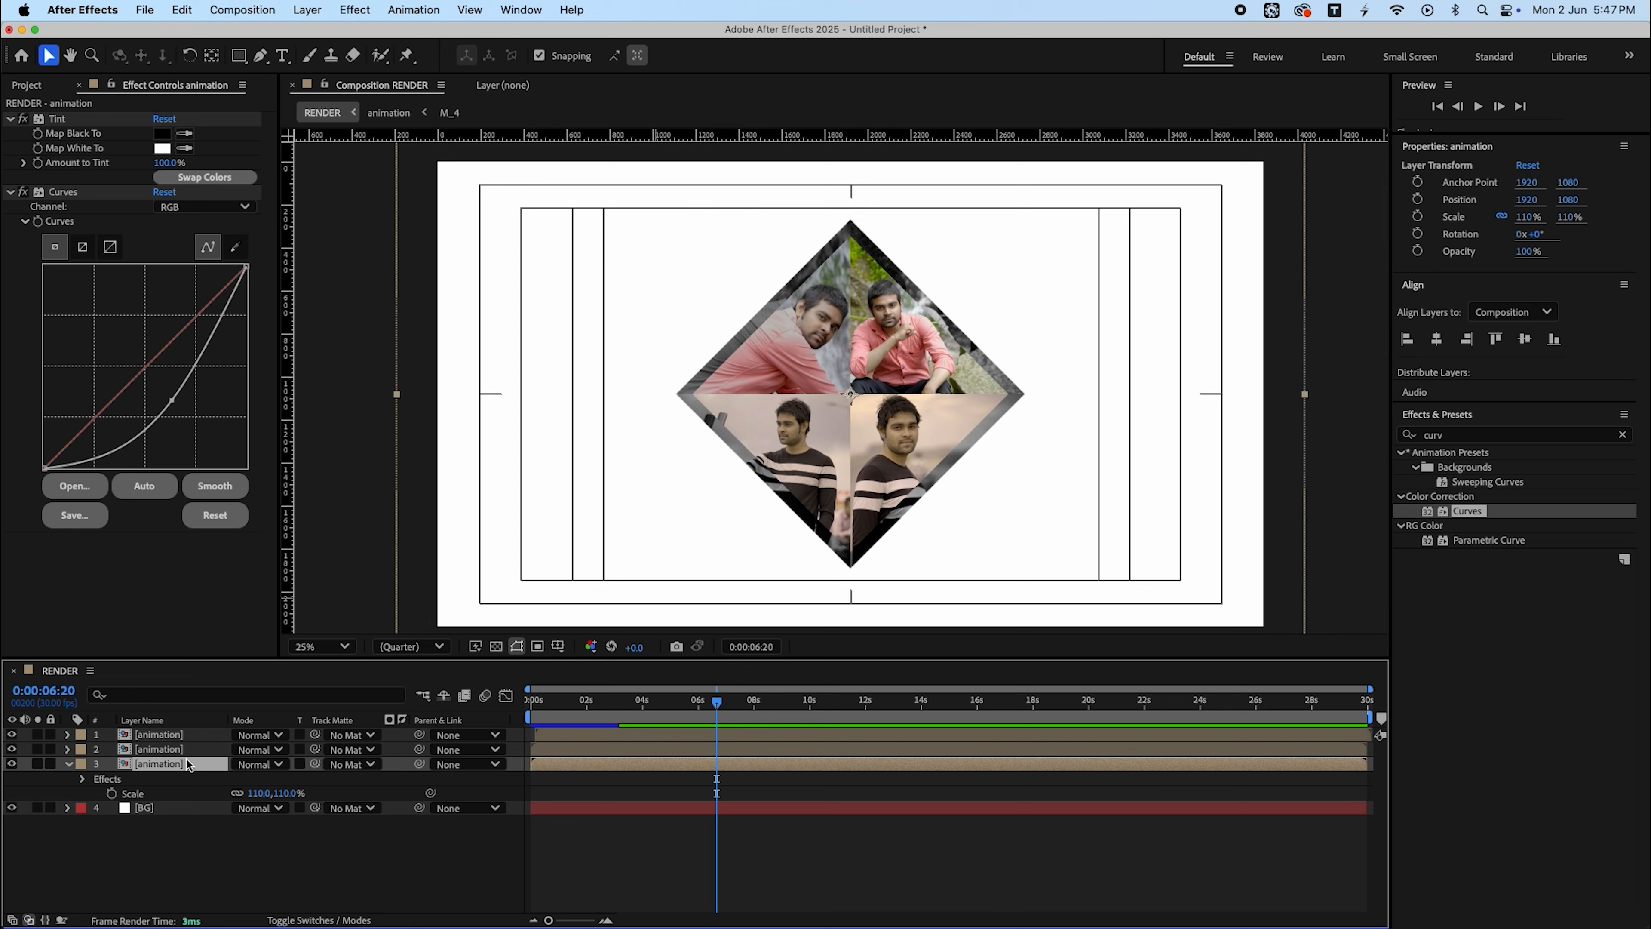
- Scale the duplicated animation layer up to about 298%
key(s)
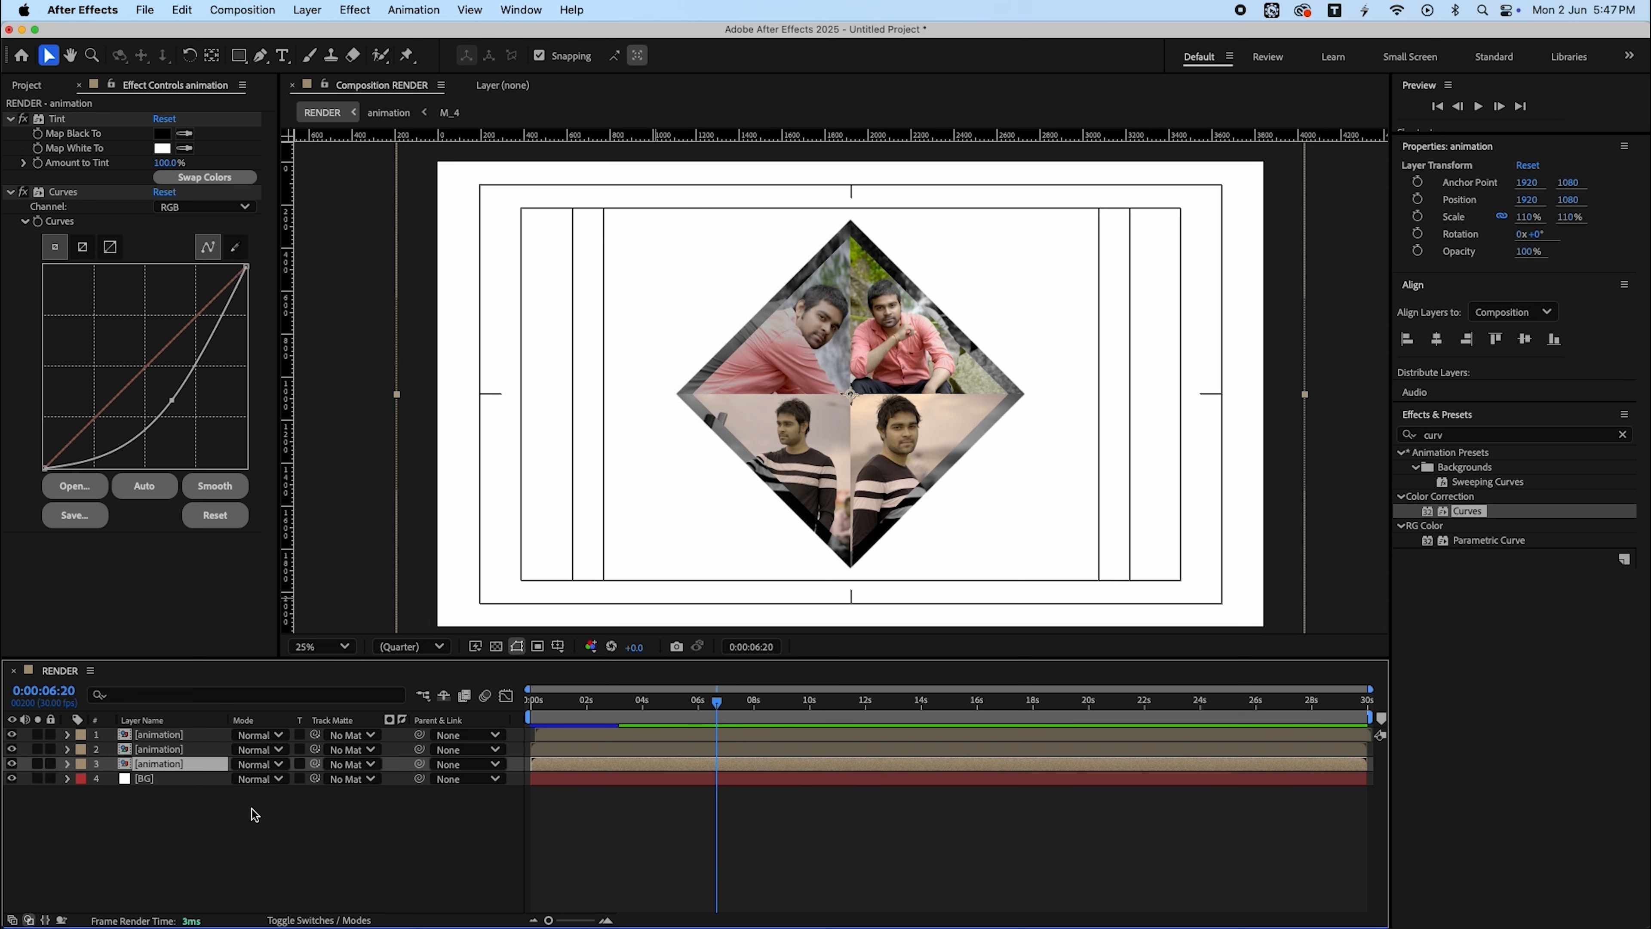
key(s)
drag(257, 785, 559, 759)
drag(1482, 441, 1324, 436)
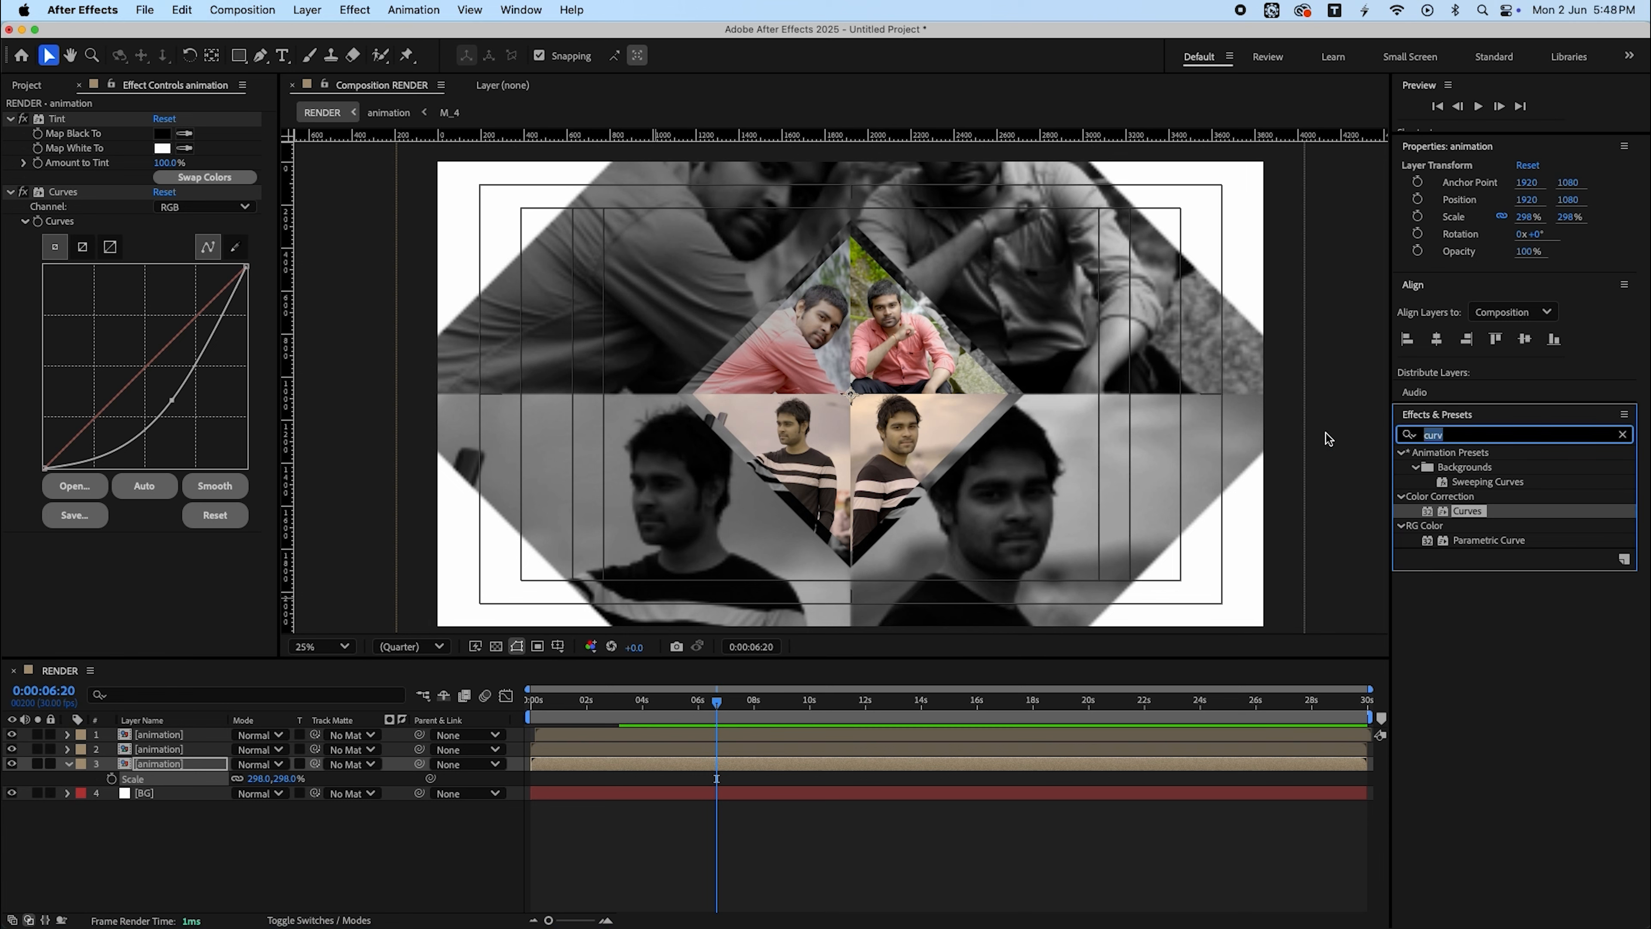
- Search for Sharpen and apply it to the enlarged copy with an amount of 25
text(sharp)
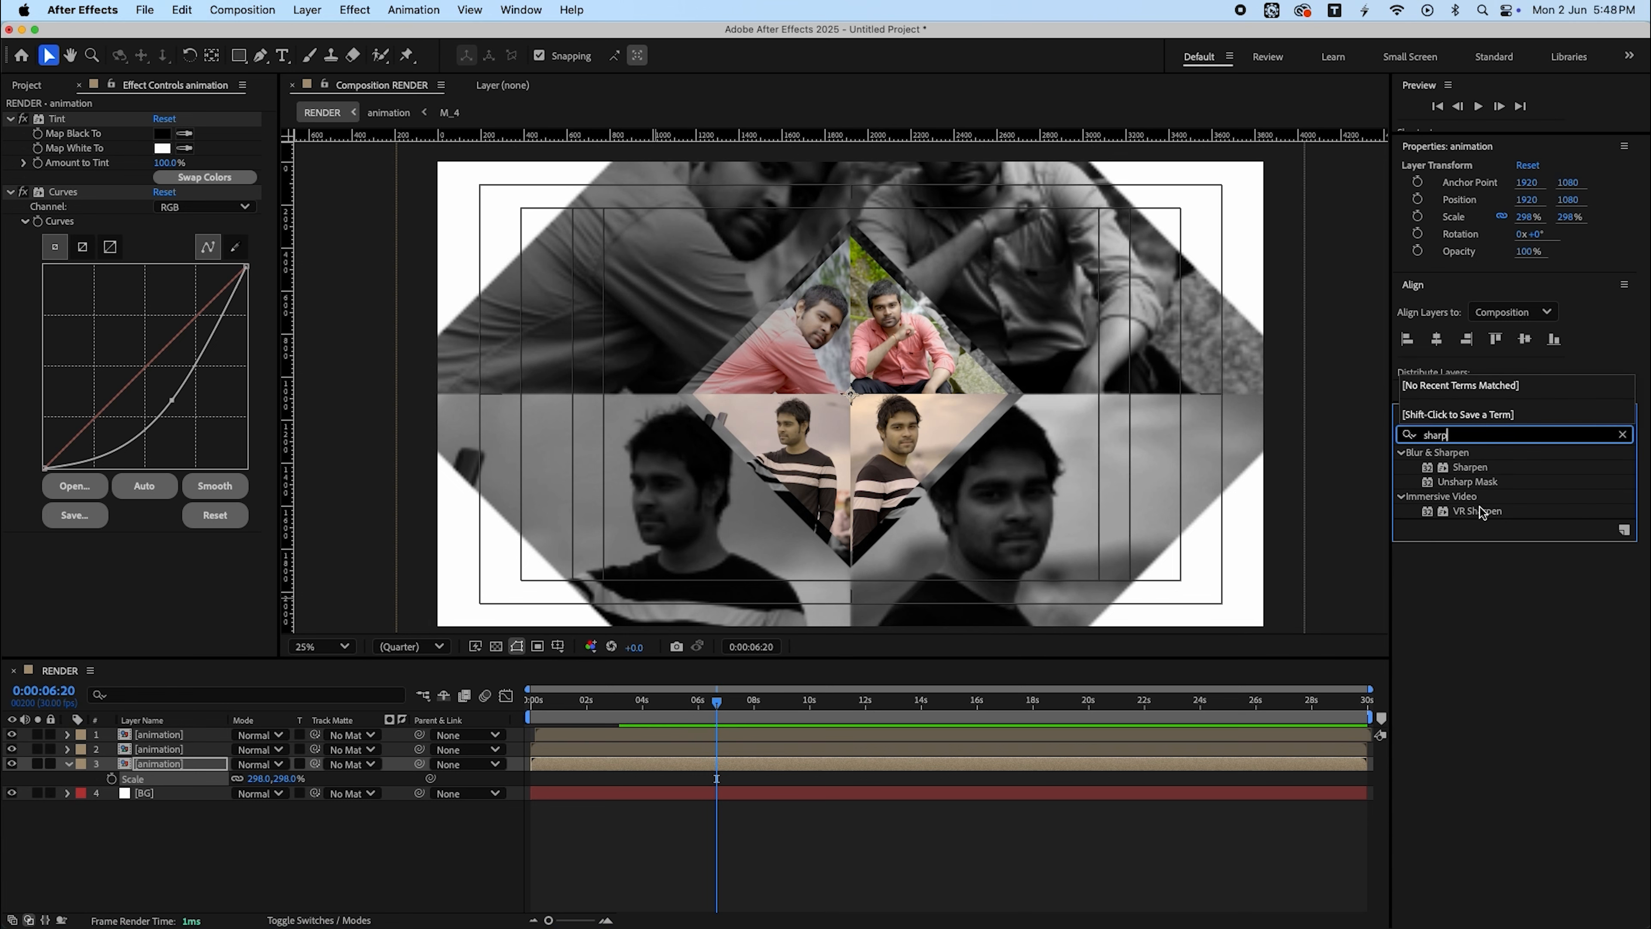
drag(1470, 467, 210, 775)
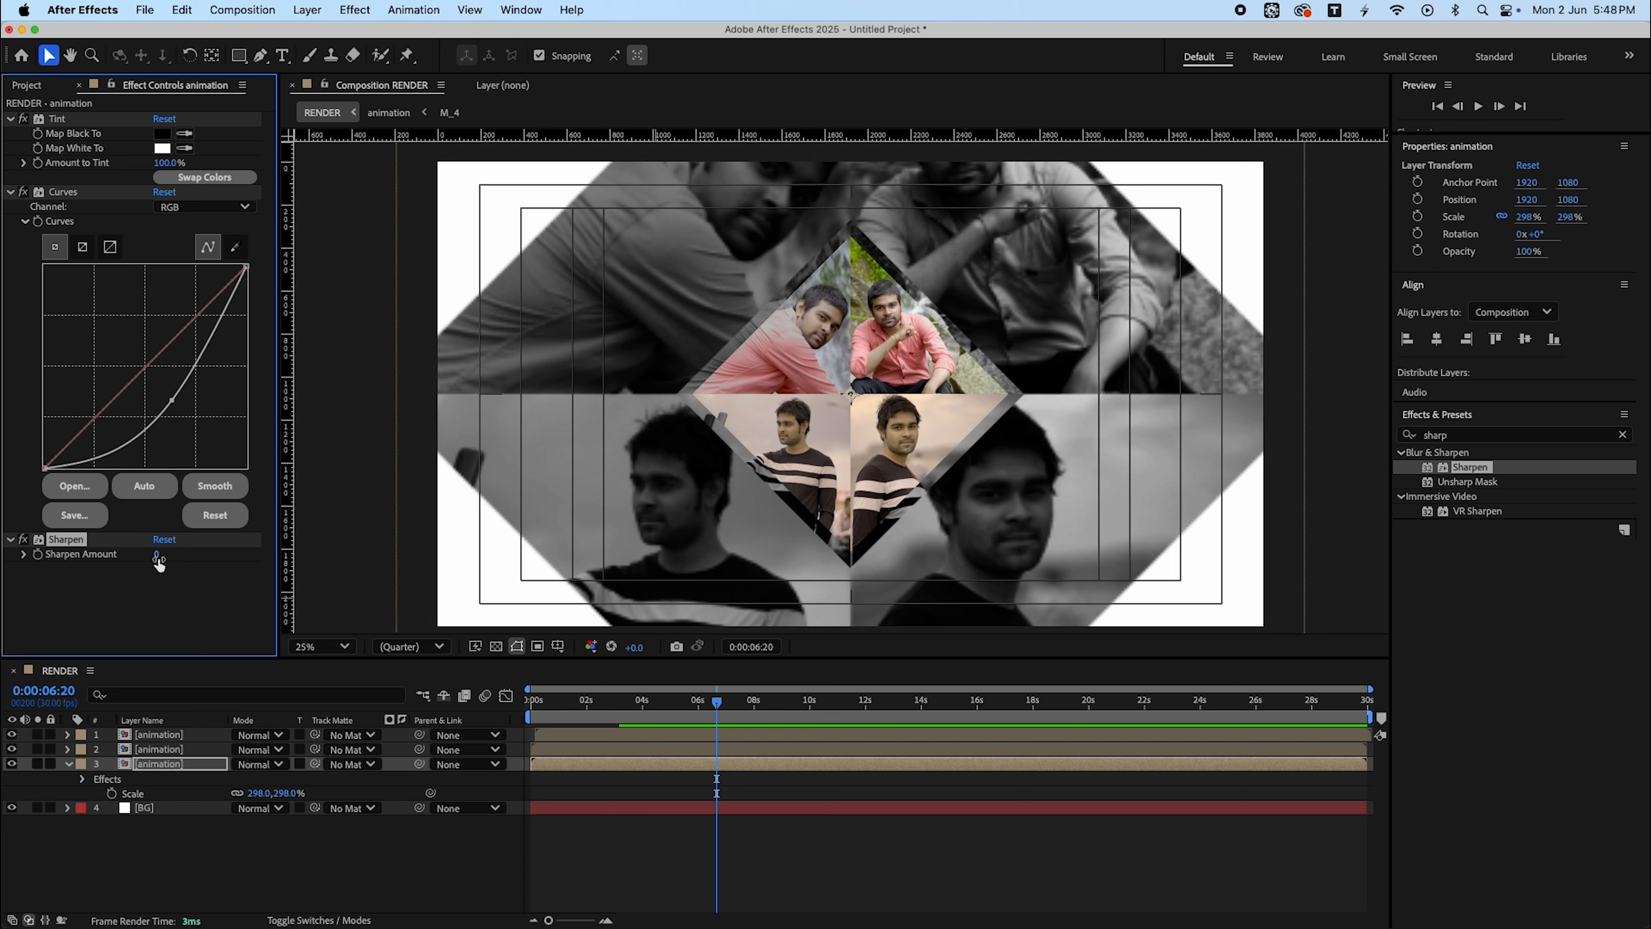
text(25)
key(Return)
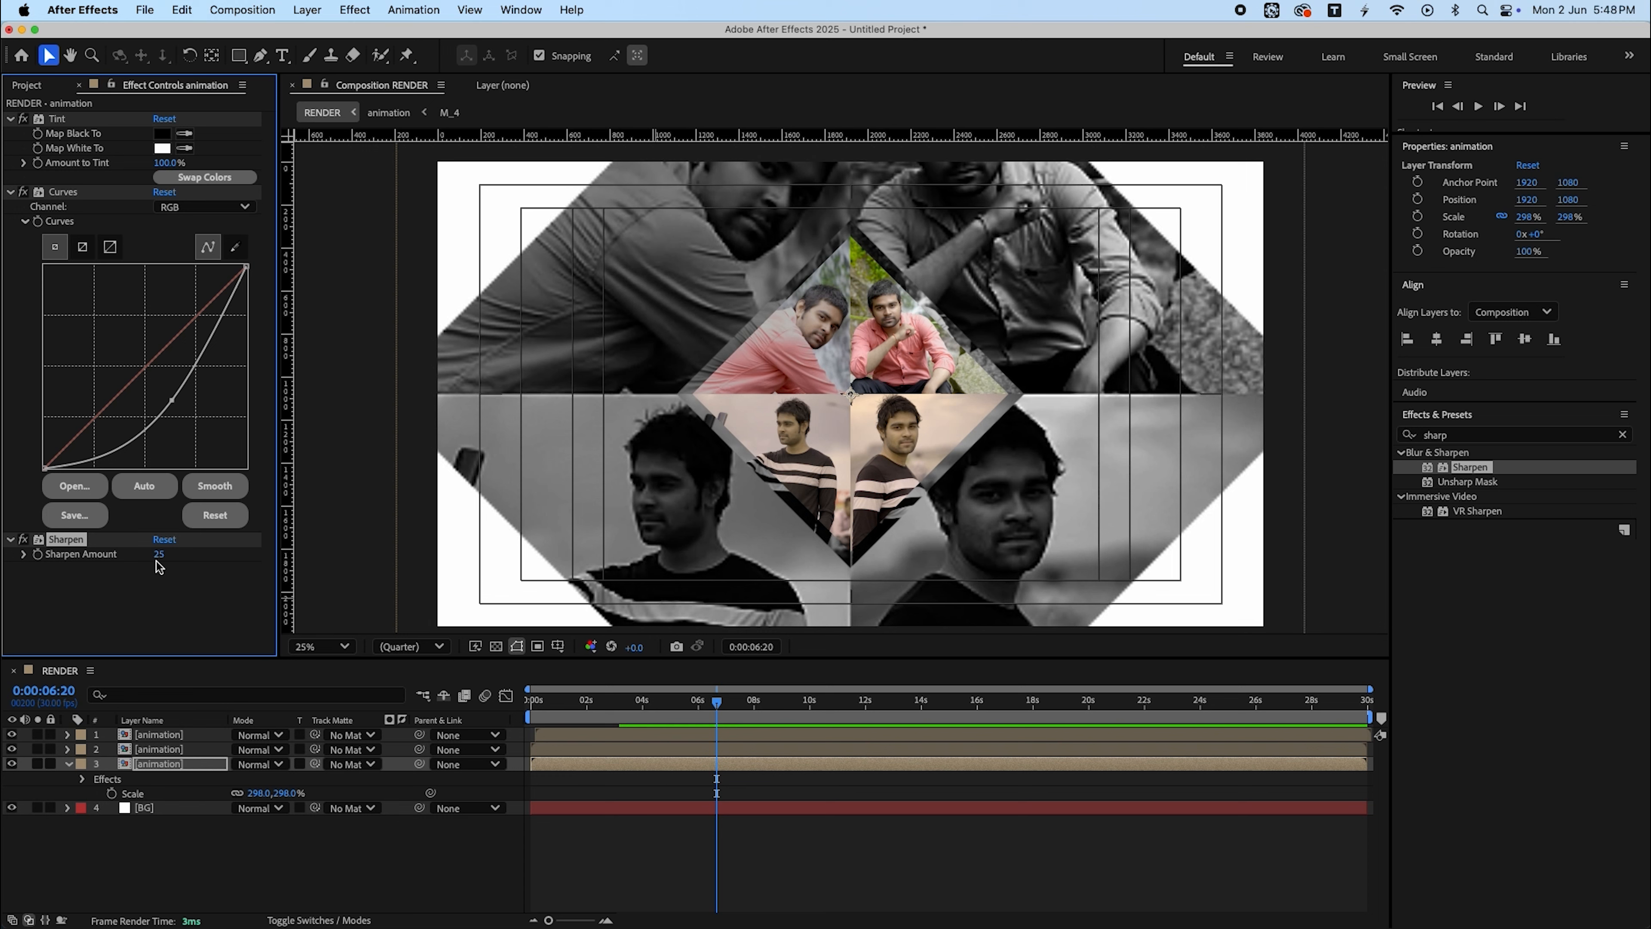
- Increase the Sharpen Amount to 36 and reshape the copy's Curves point slightly
drag(168, 557, 176, 561)
click(173, 405)
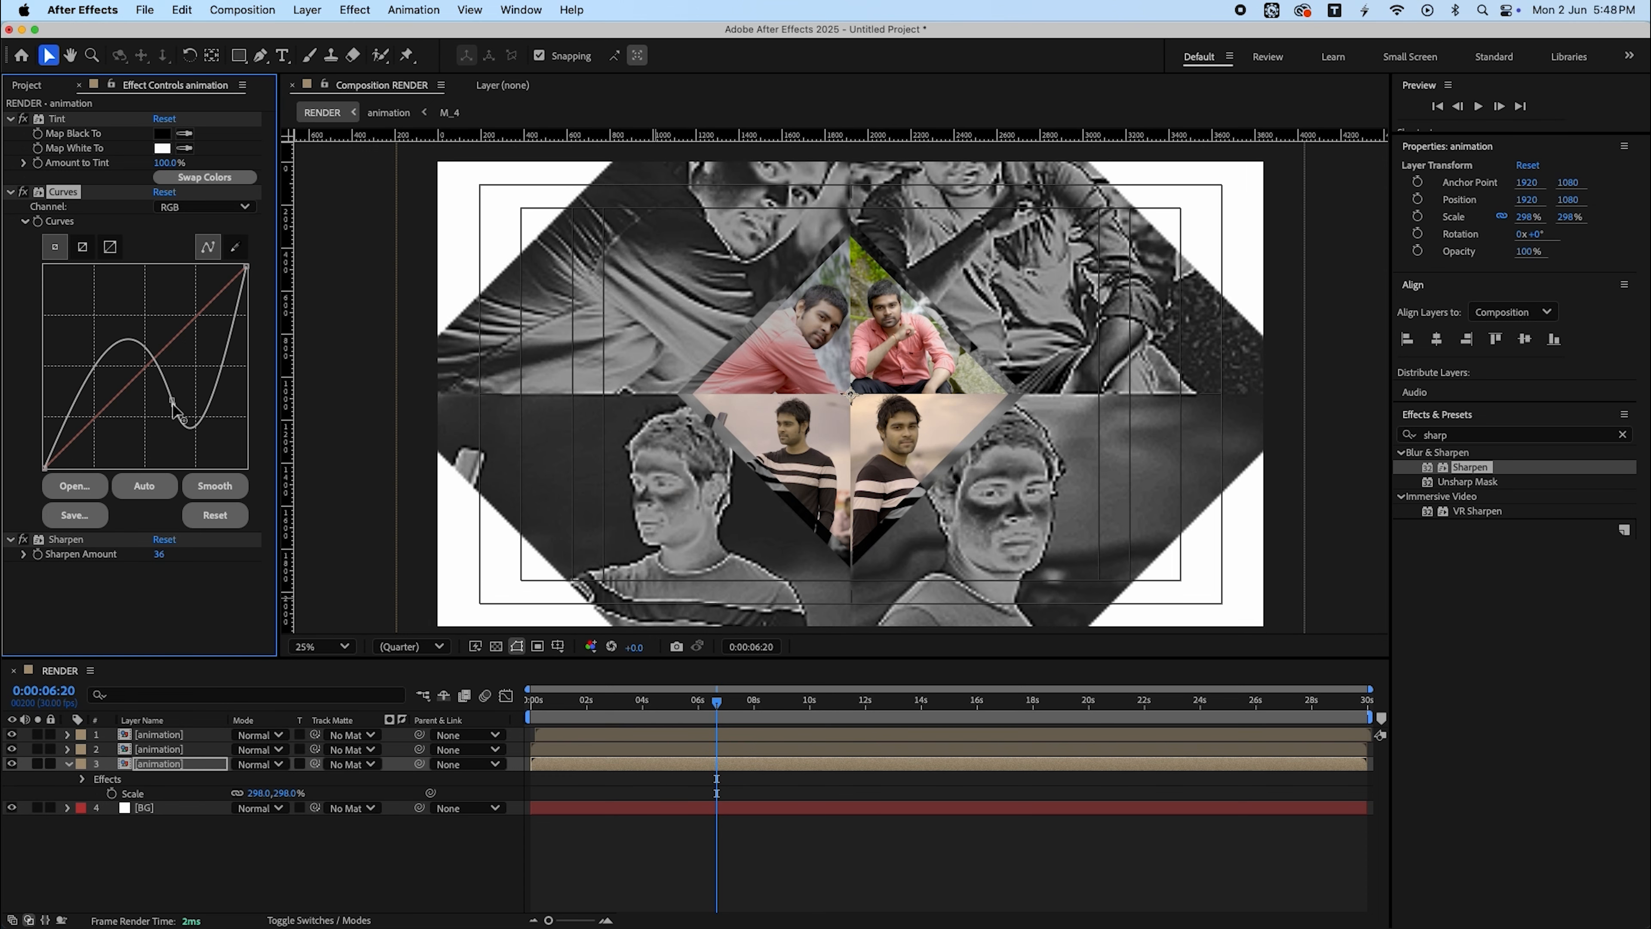
mouse_move(172, 405)
mouse_down()
mouse_move(149, 402)
mouse_move(159, 387)
mouse_up()
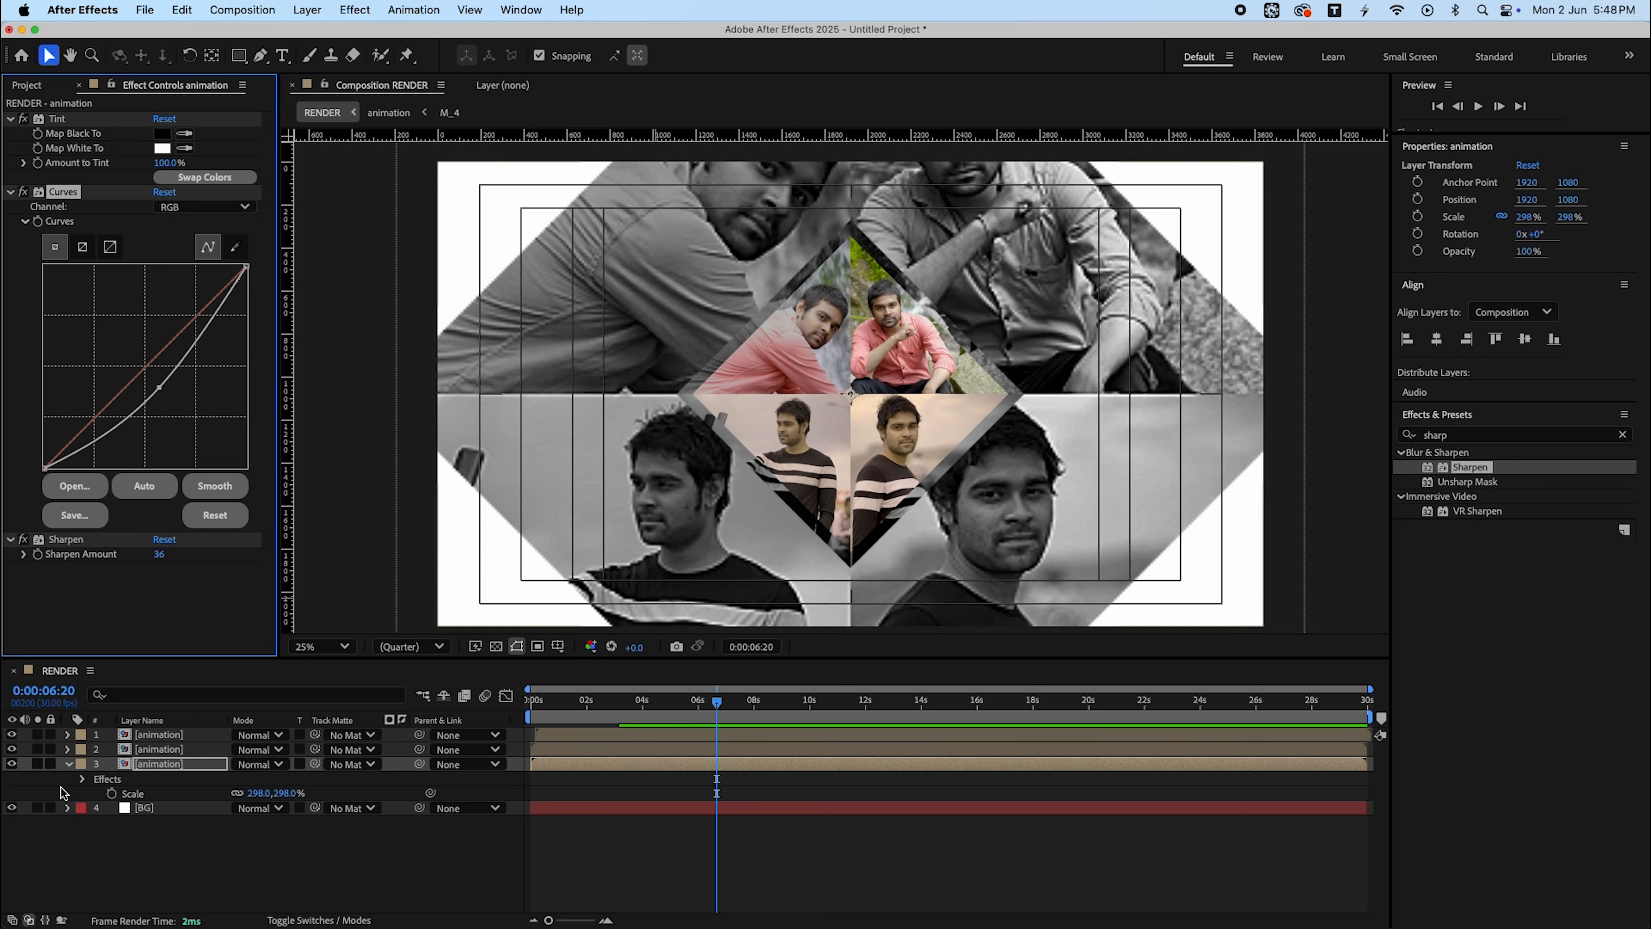
- Set the enlarged copy's opacity to 50%
click(195, 768)
key(t)
click(242, 780)
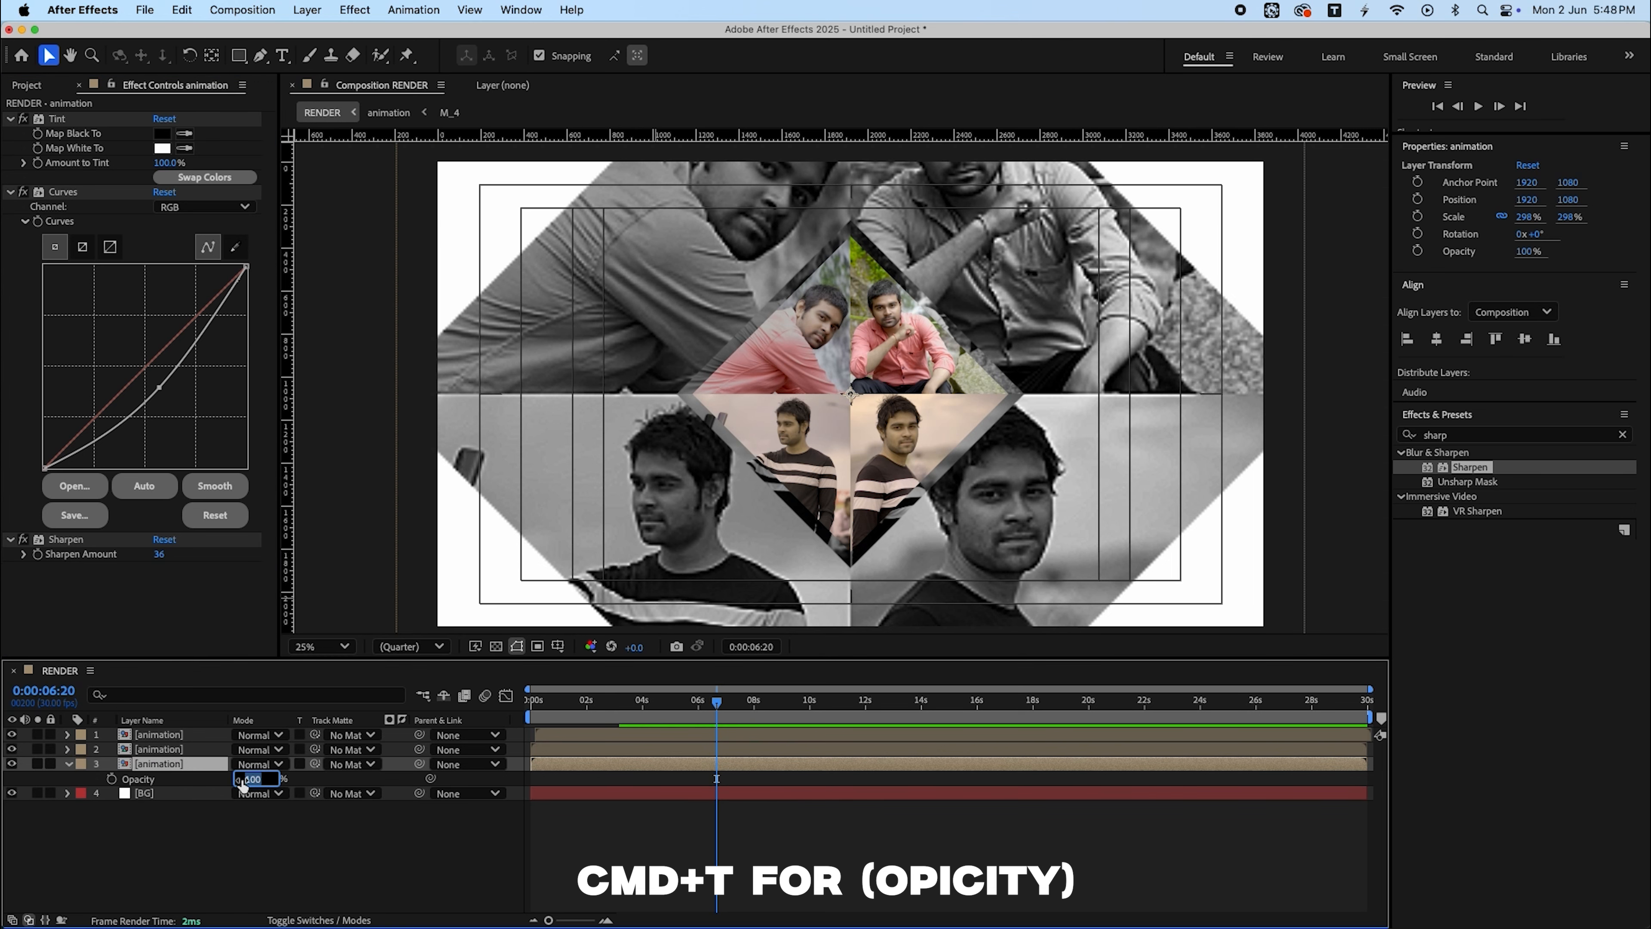
text(50)
key(Return)
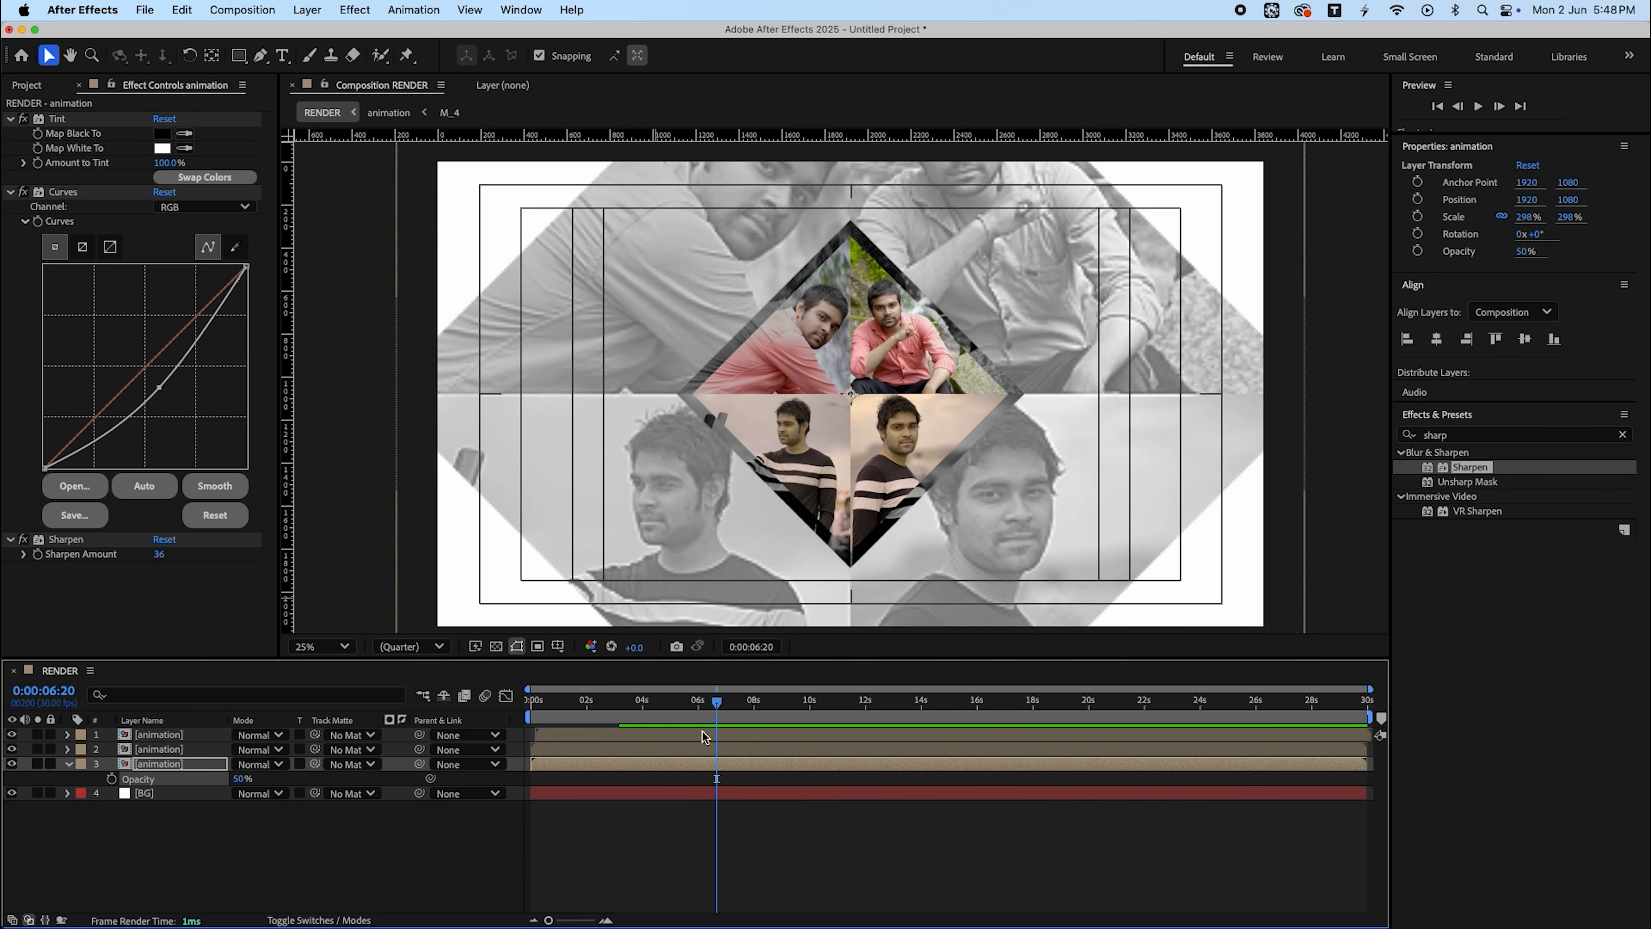
- Preview the composition from the start and set the enlarged copy's opacity to 20%
key(Home)
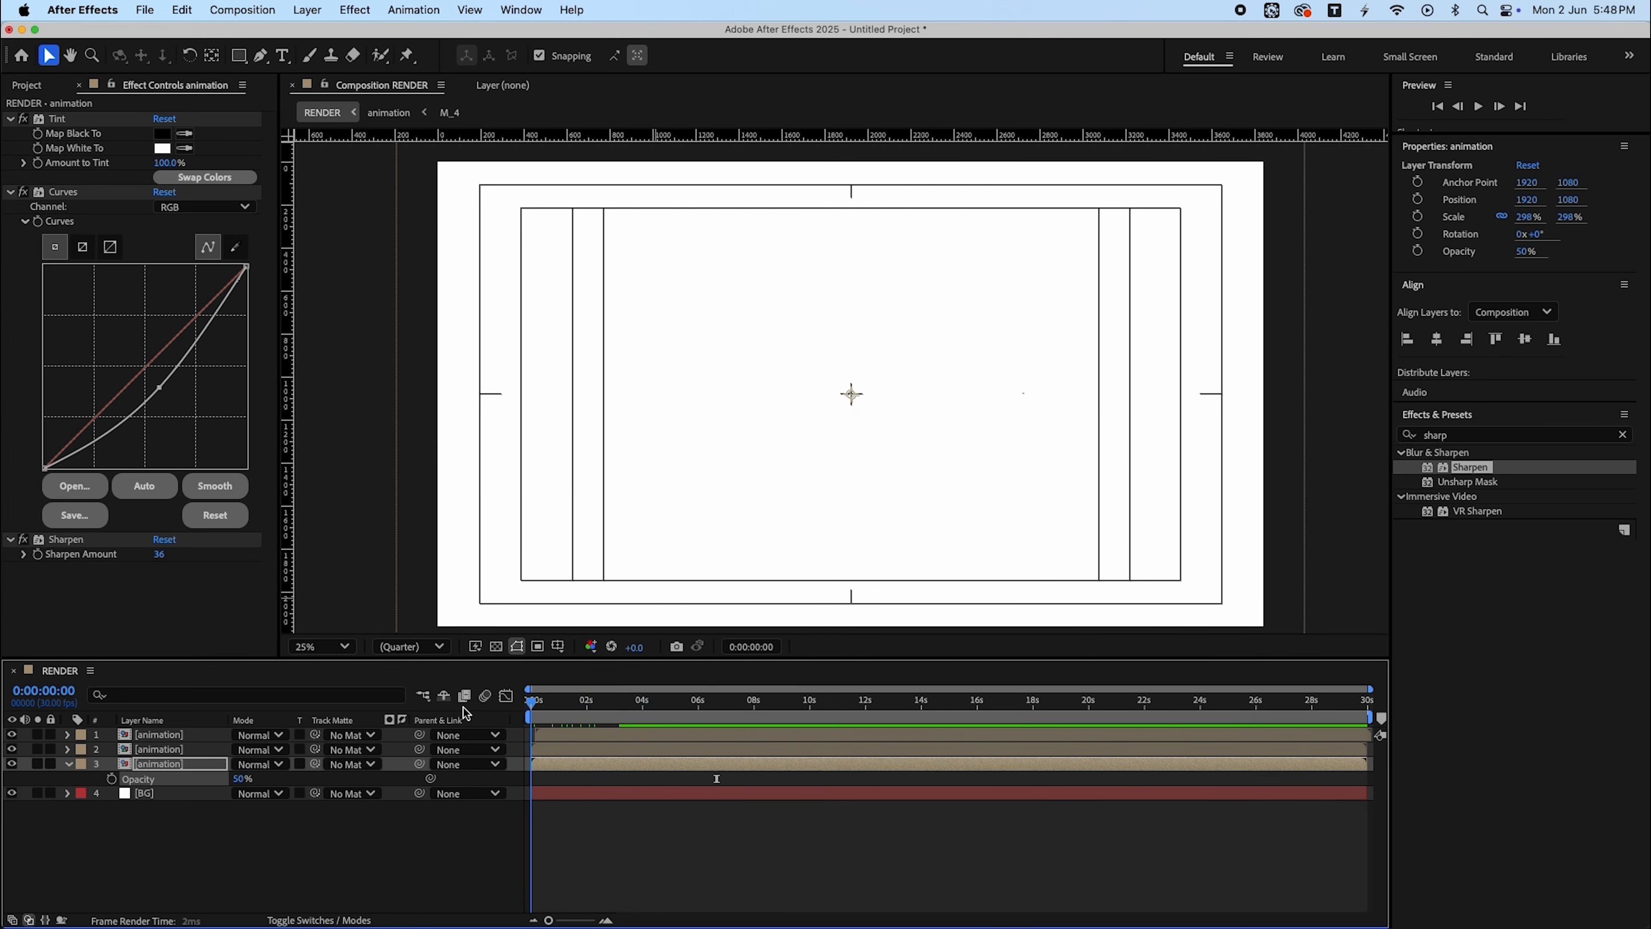
key(space)
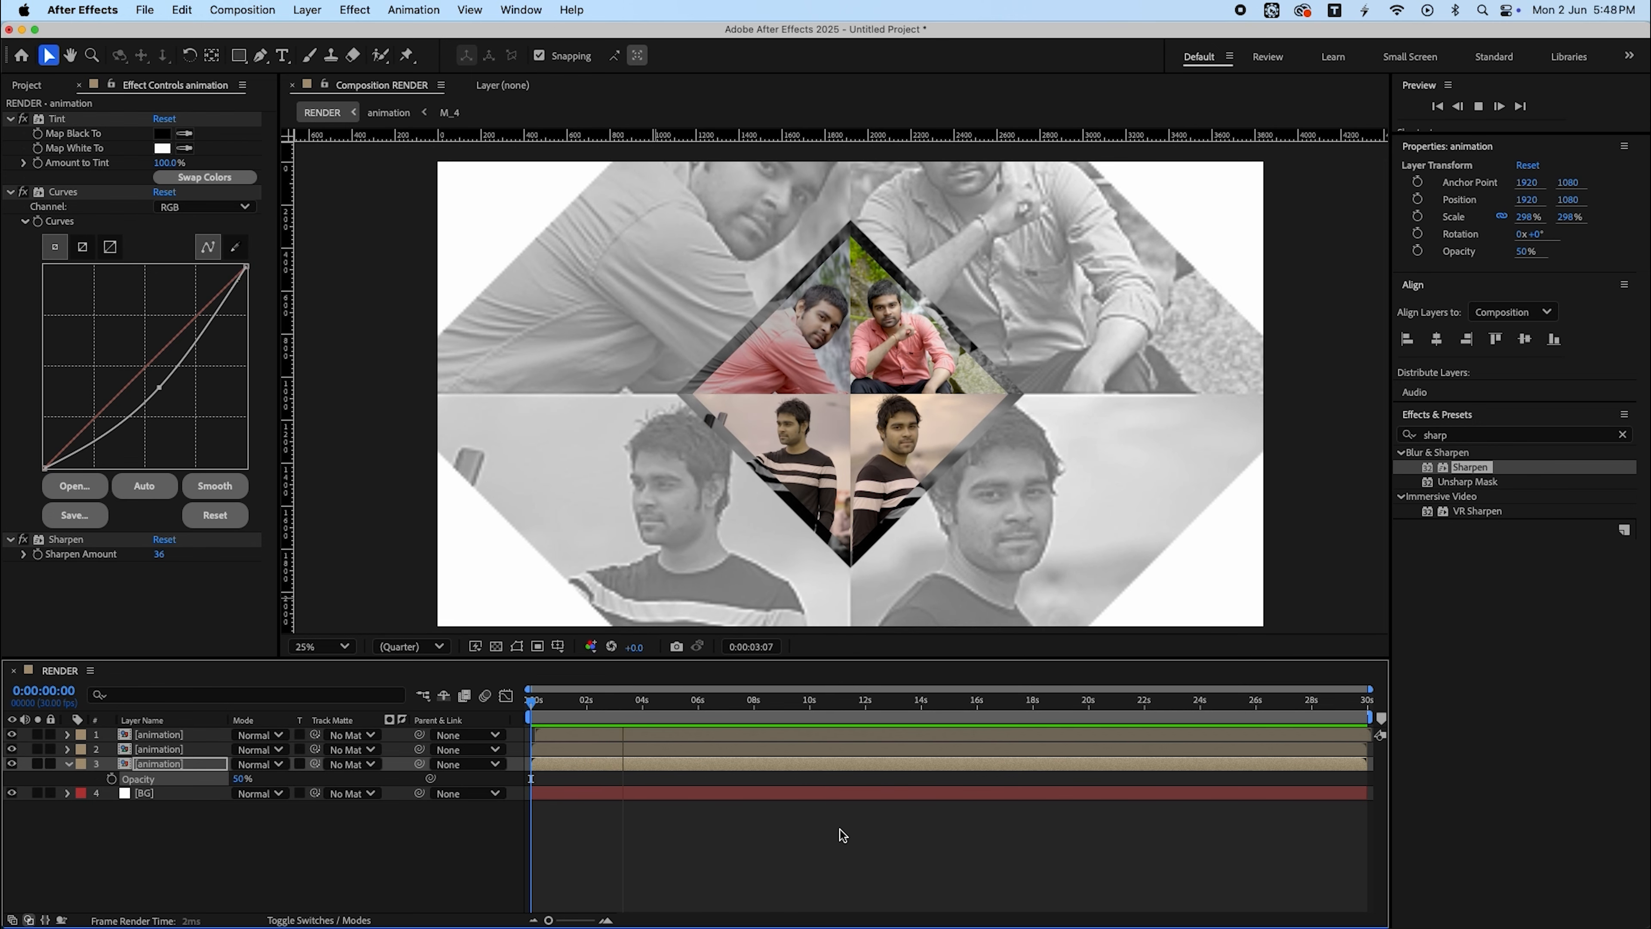
click(339, 648)
click(331, 325)
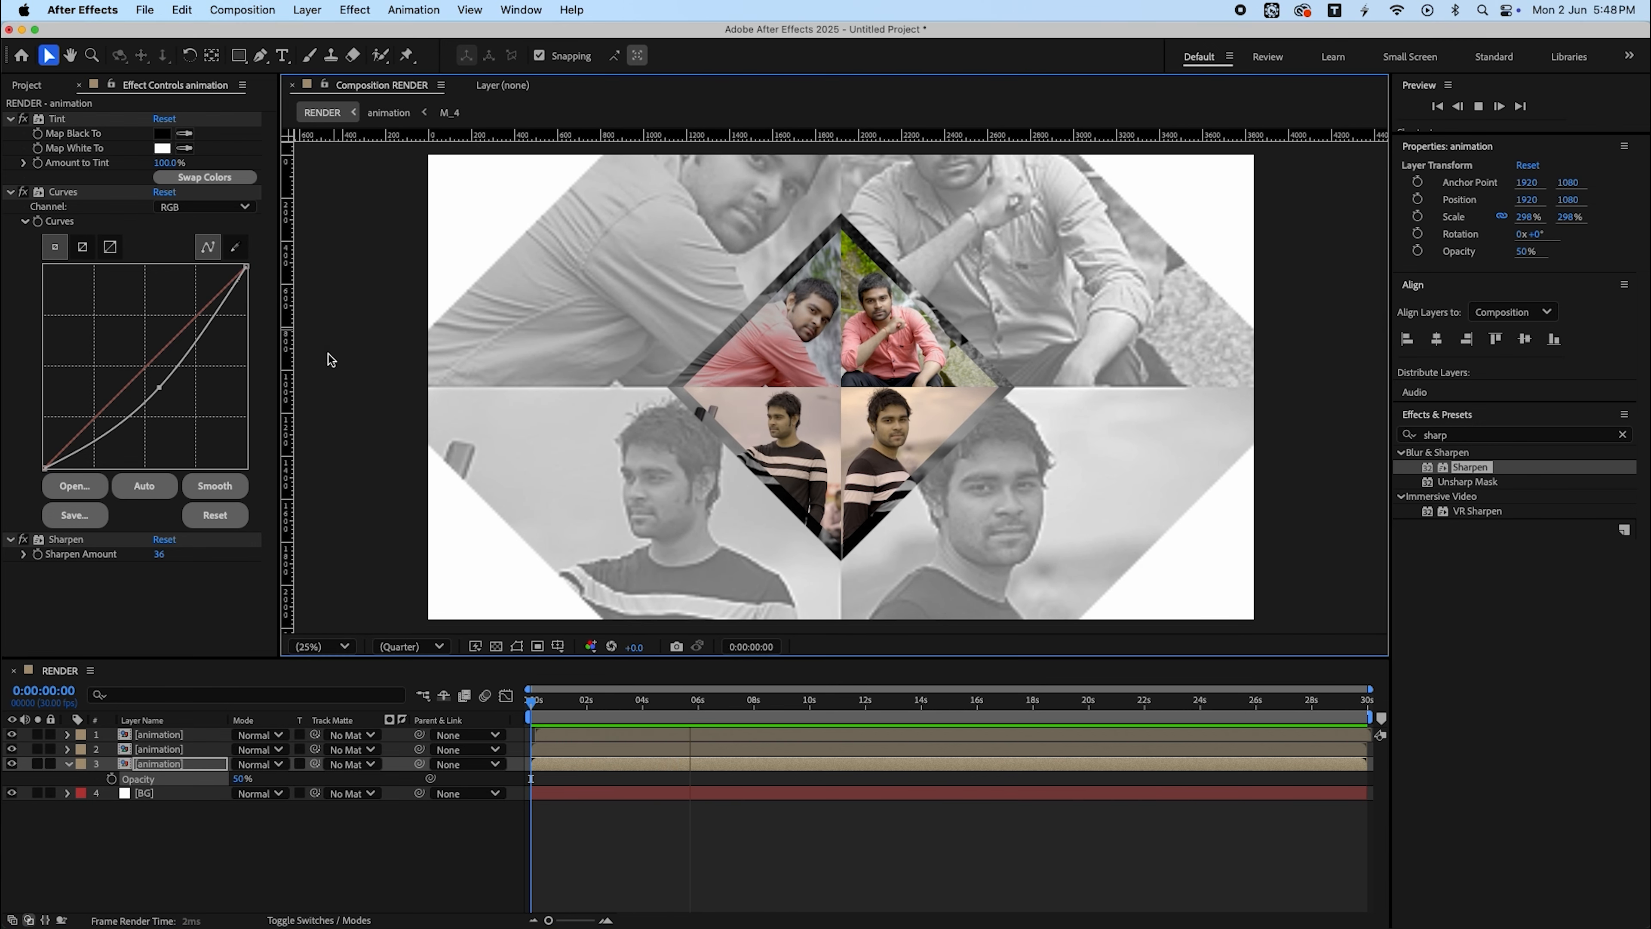
click(250, 779)
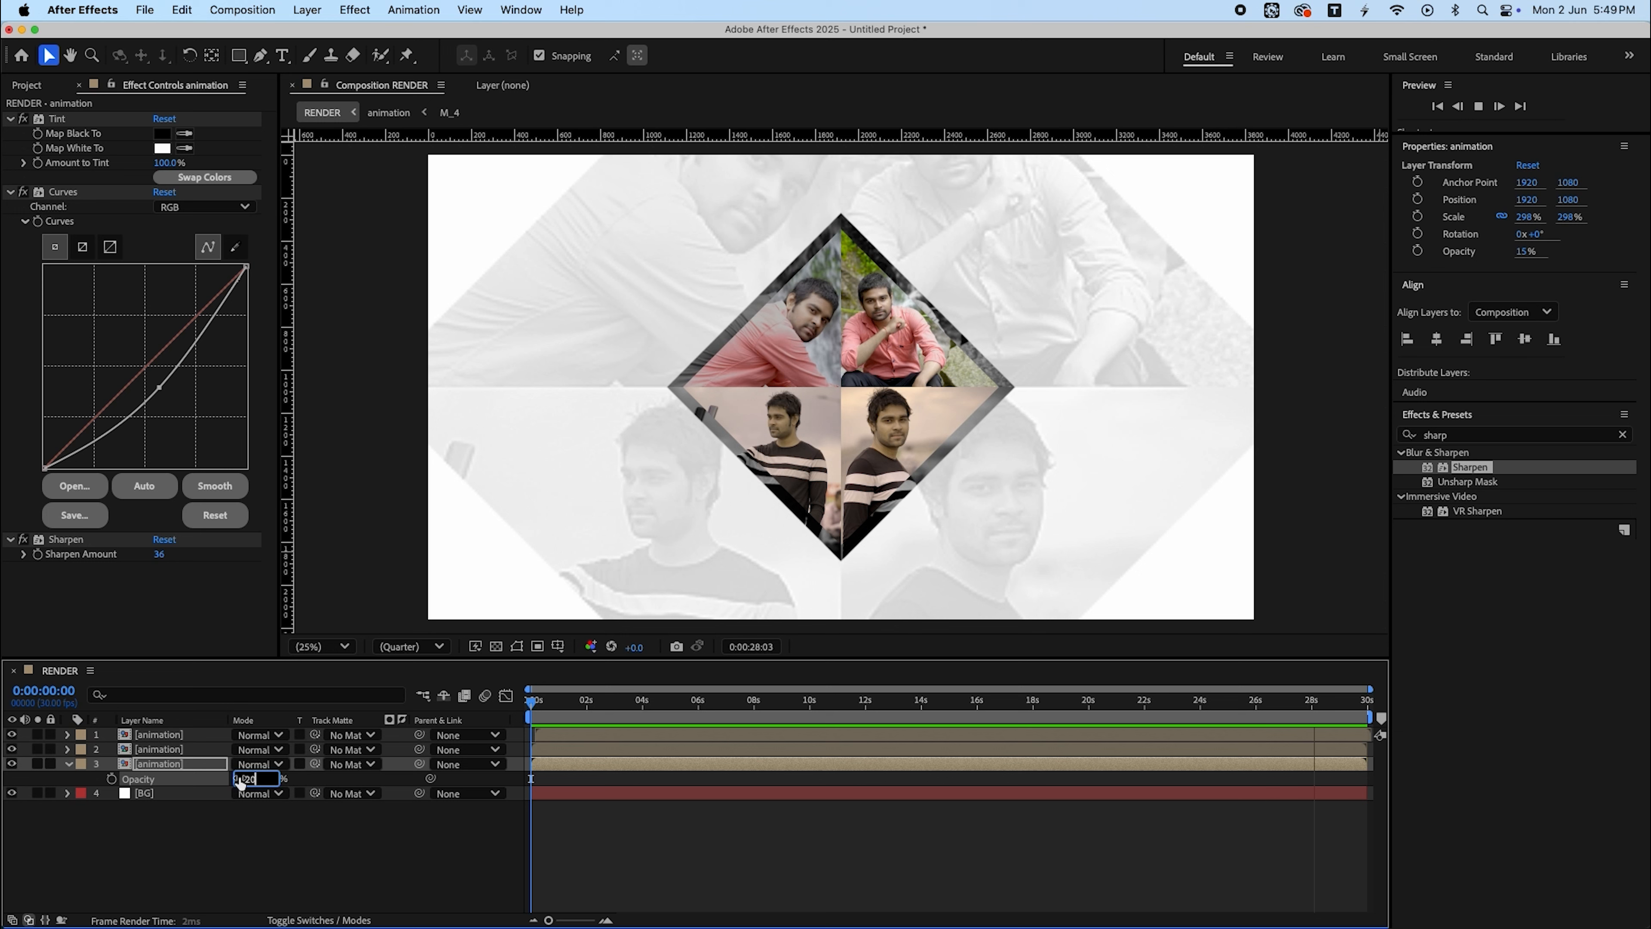
text(20)
key(Return)
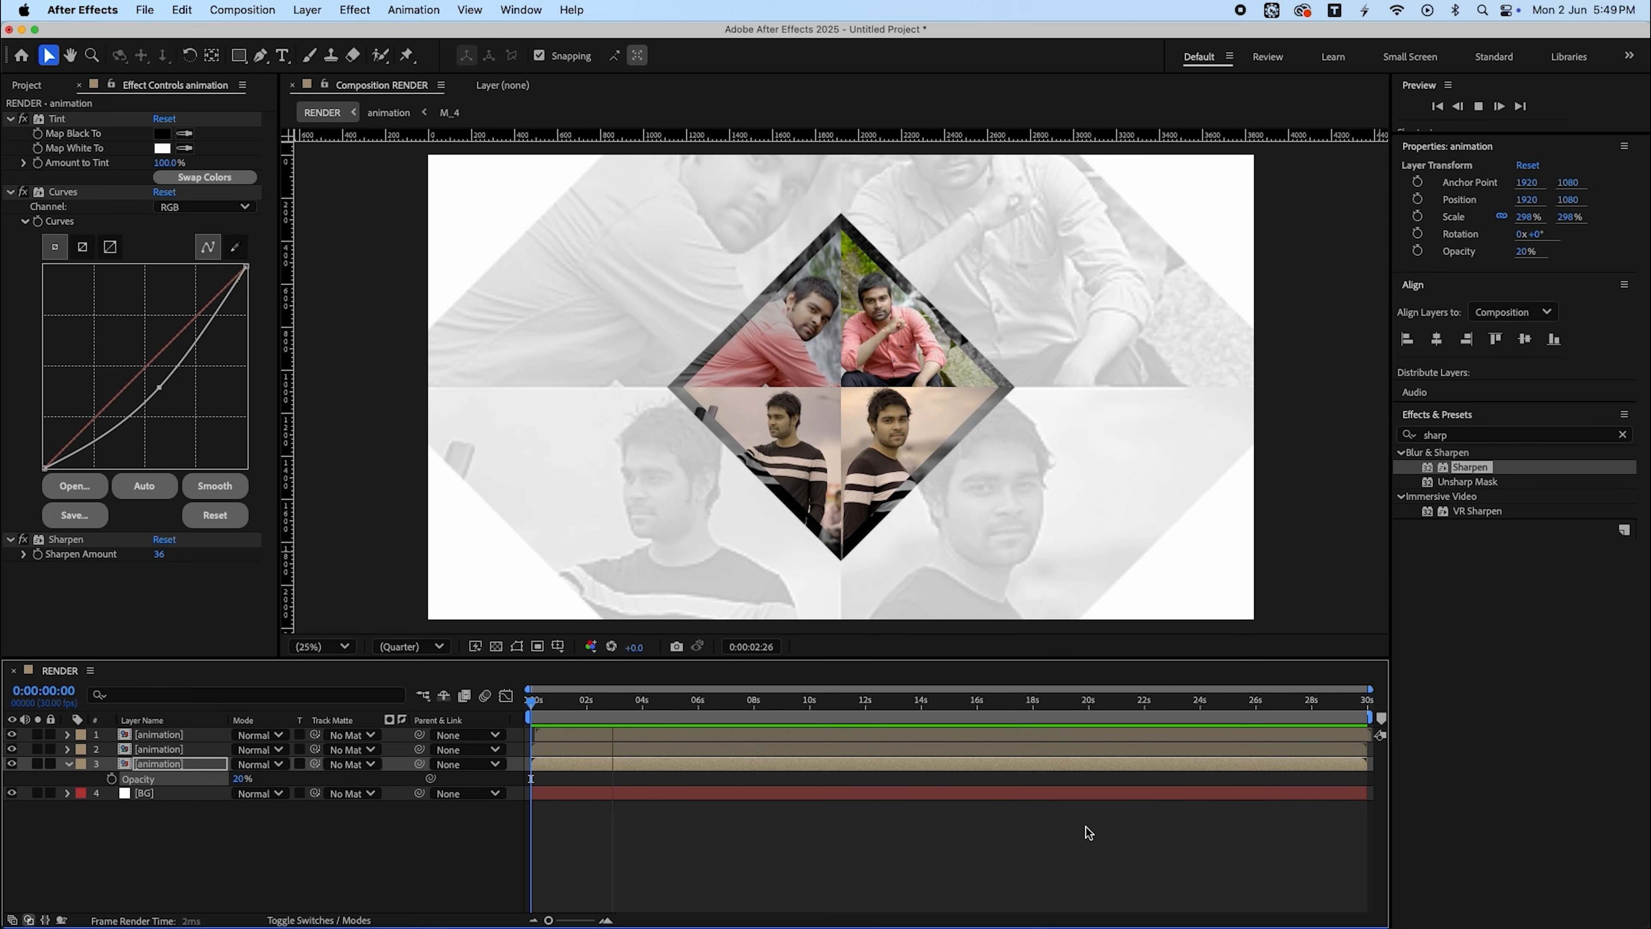
- Add a Scale keyframe at 0:00:03:00 on the top animation layer
click(613, 709)
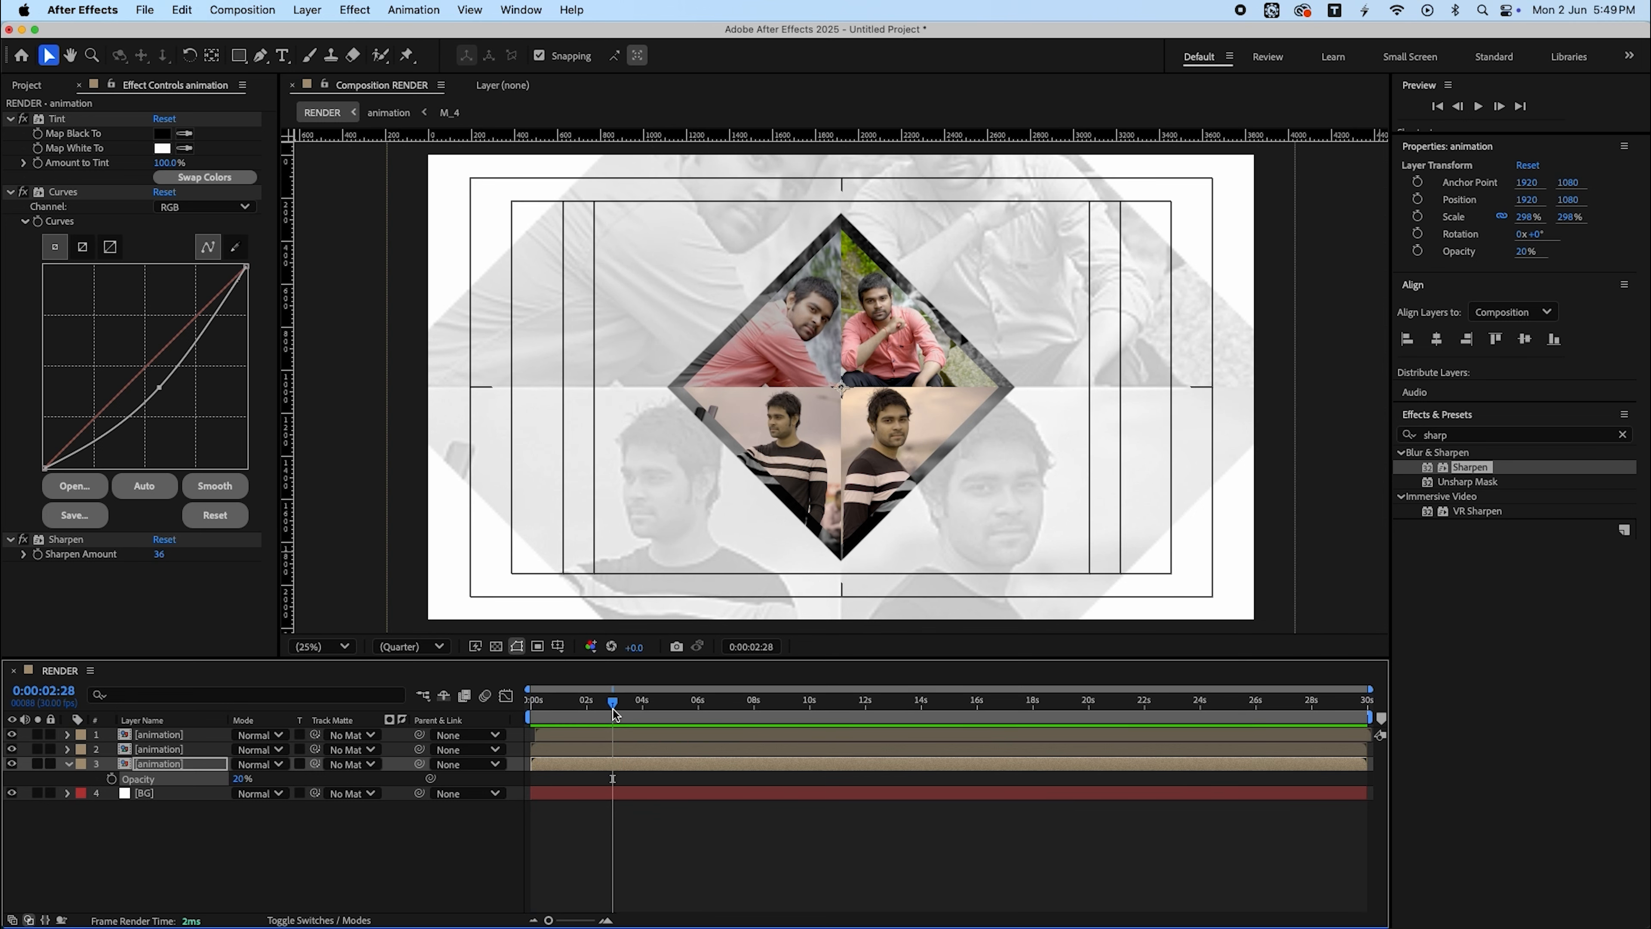
key(equal)
key(Page_Down)
key(Page_Down)
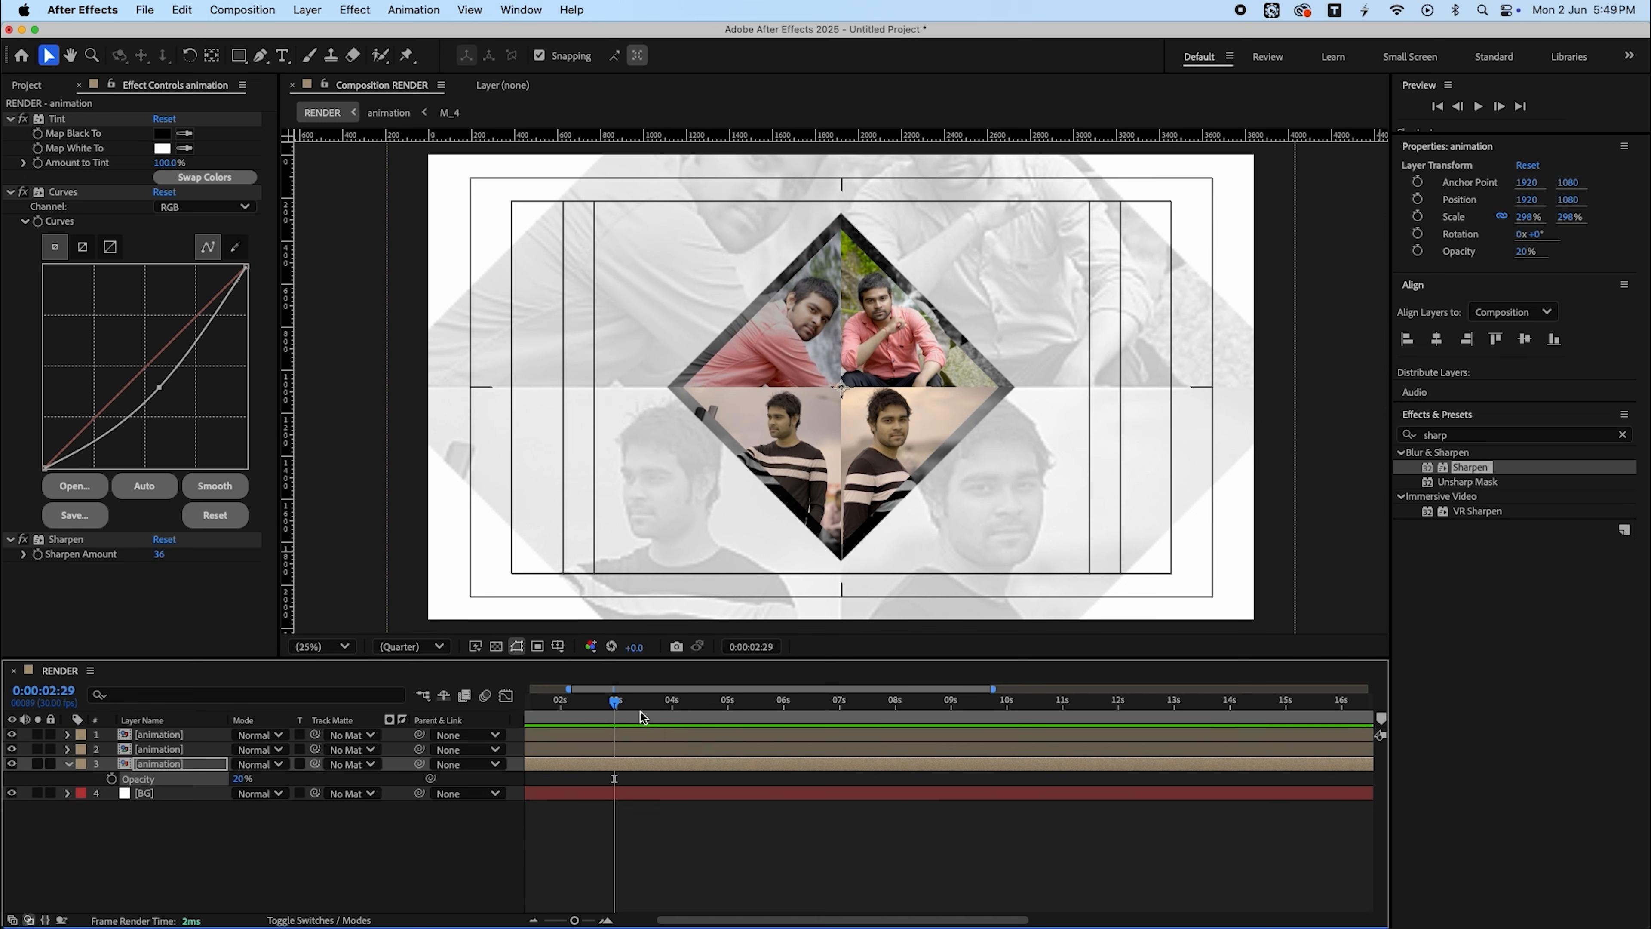
click(159, 735)
key(alt+shift+s)
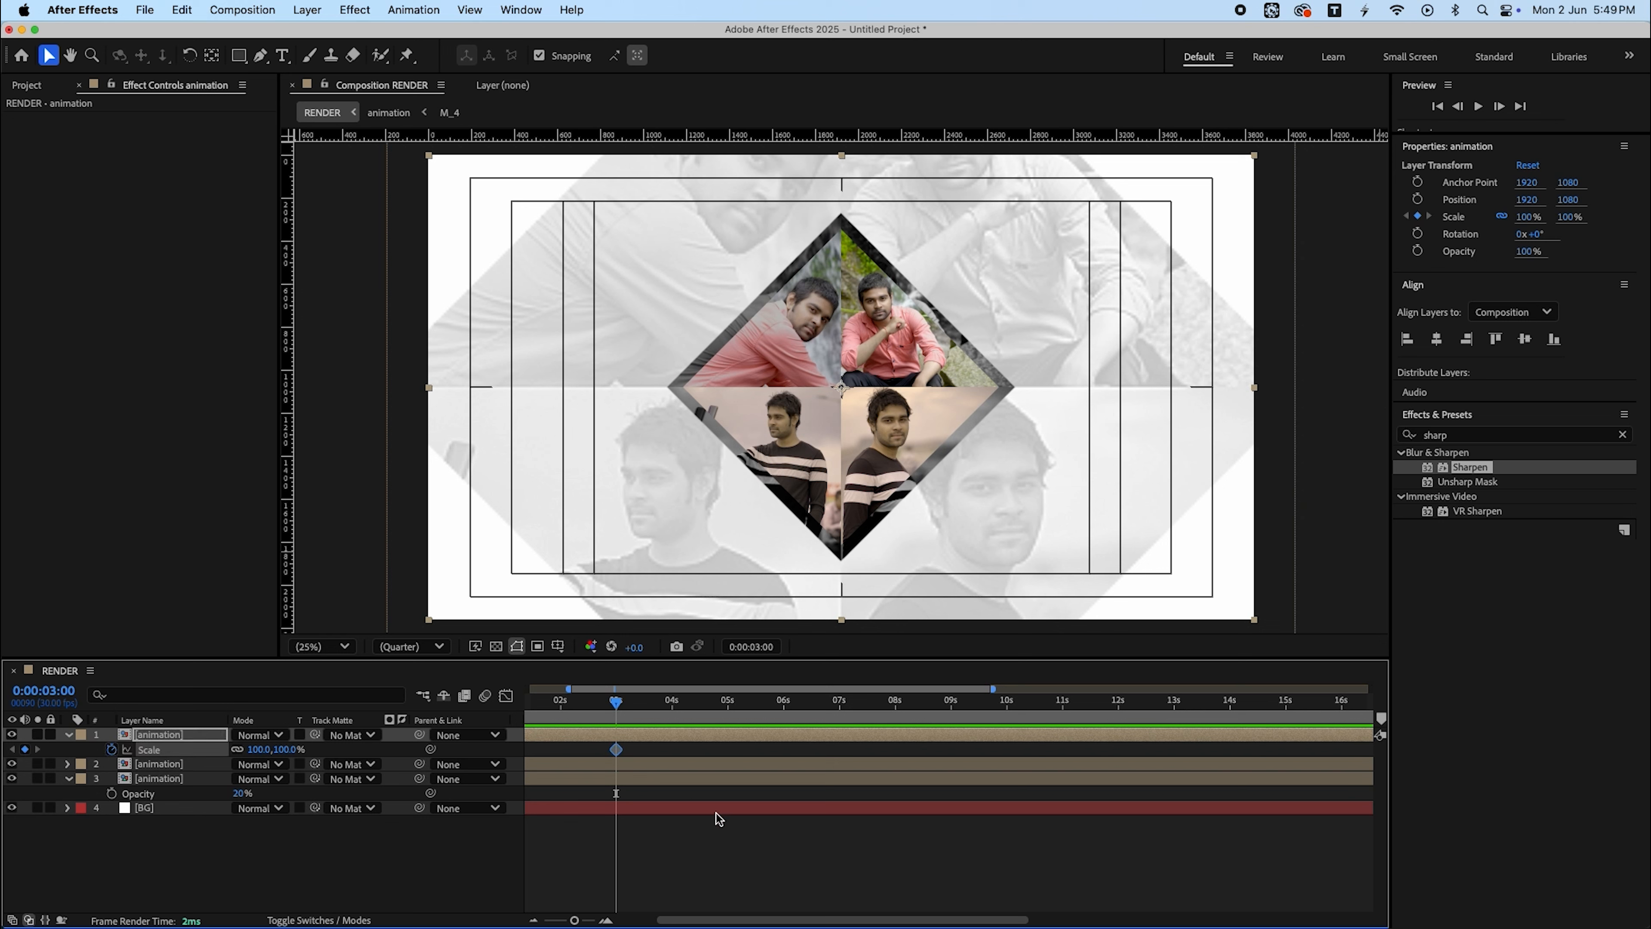
- Set the top animation layer's scale to 110% at 0:00:04:00 and apply Easy Ease to both keyframes
click(672, 706)
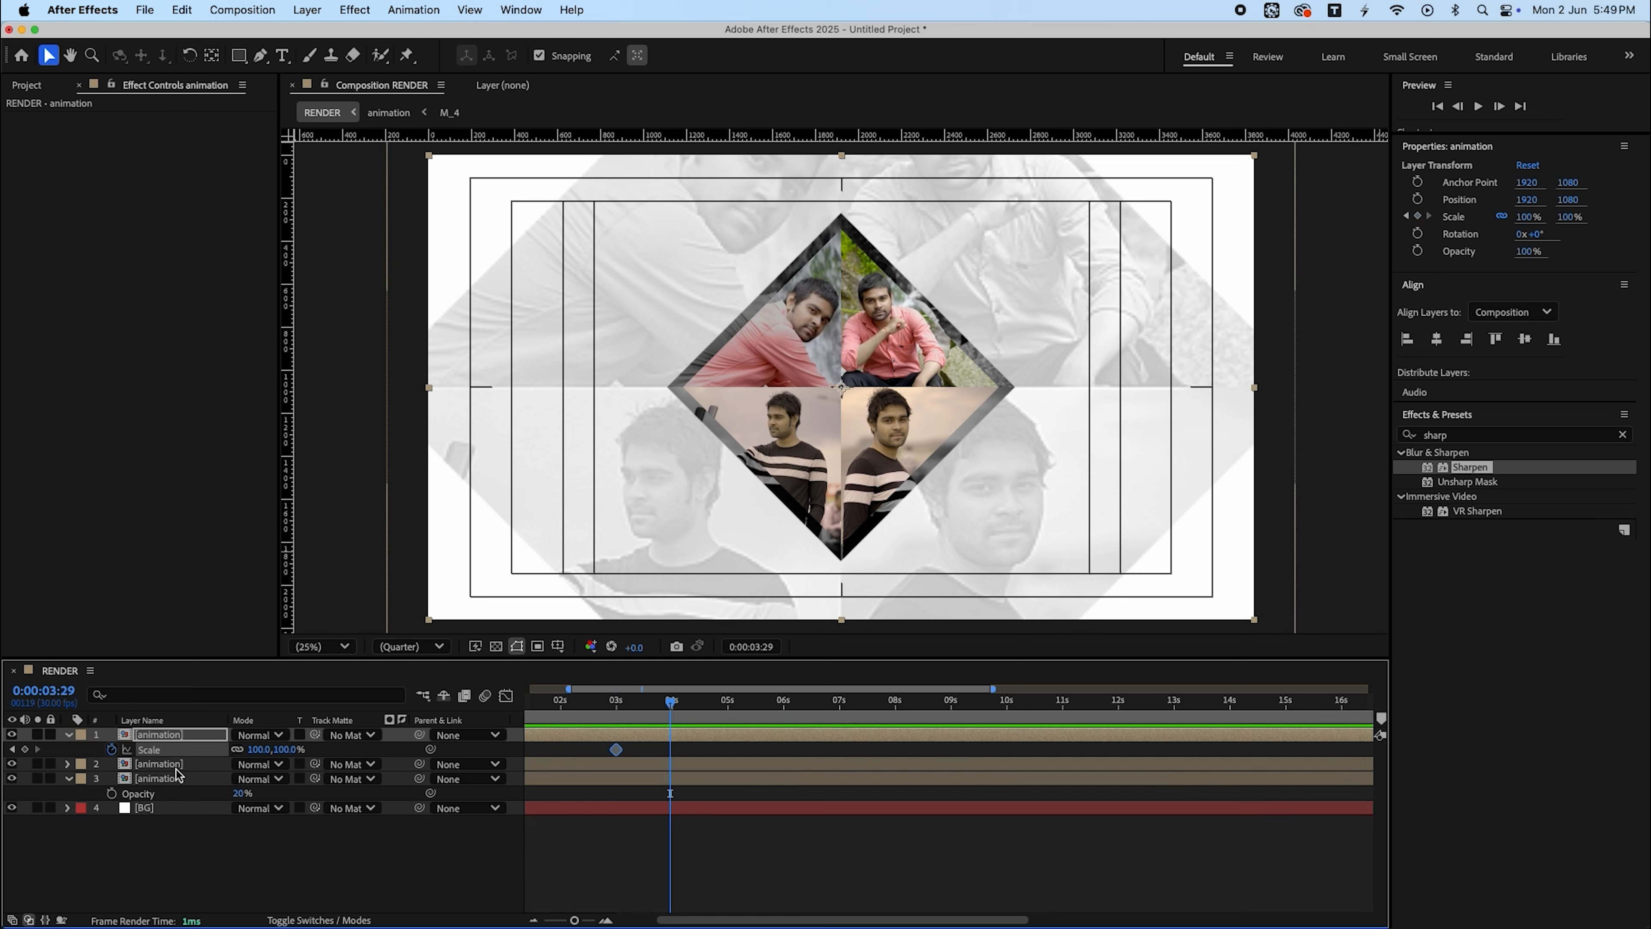
click(261, 750)
text(120)
key(Return)
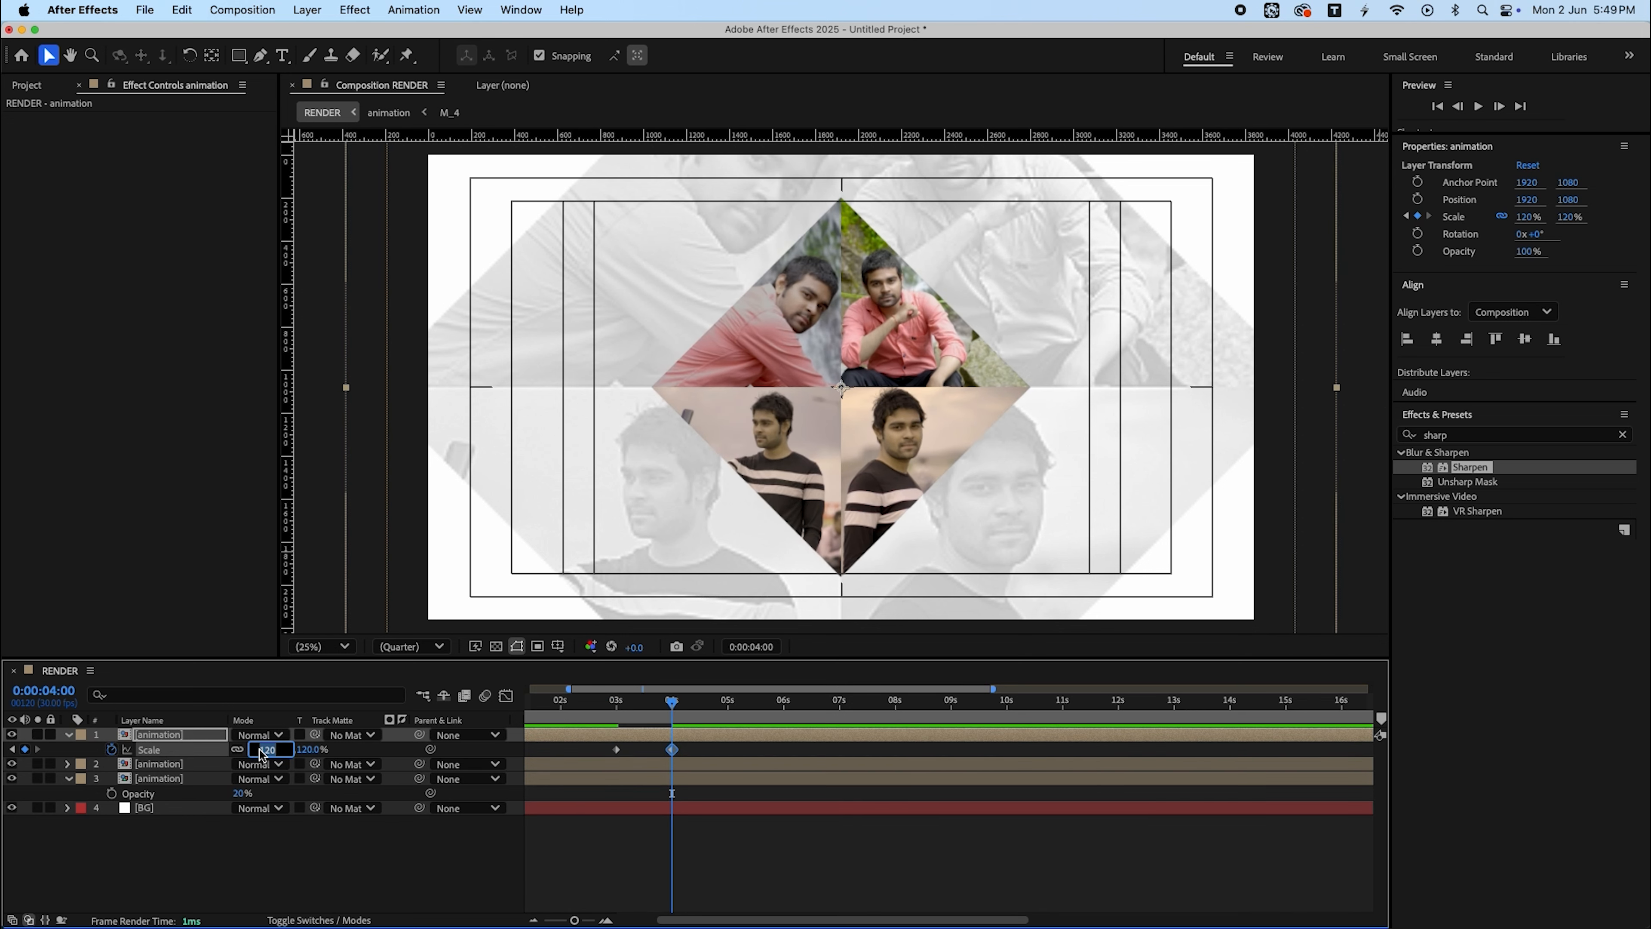
click(809, 848)
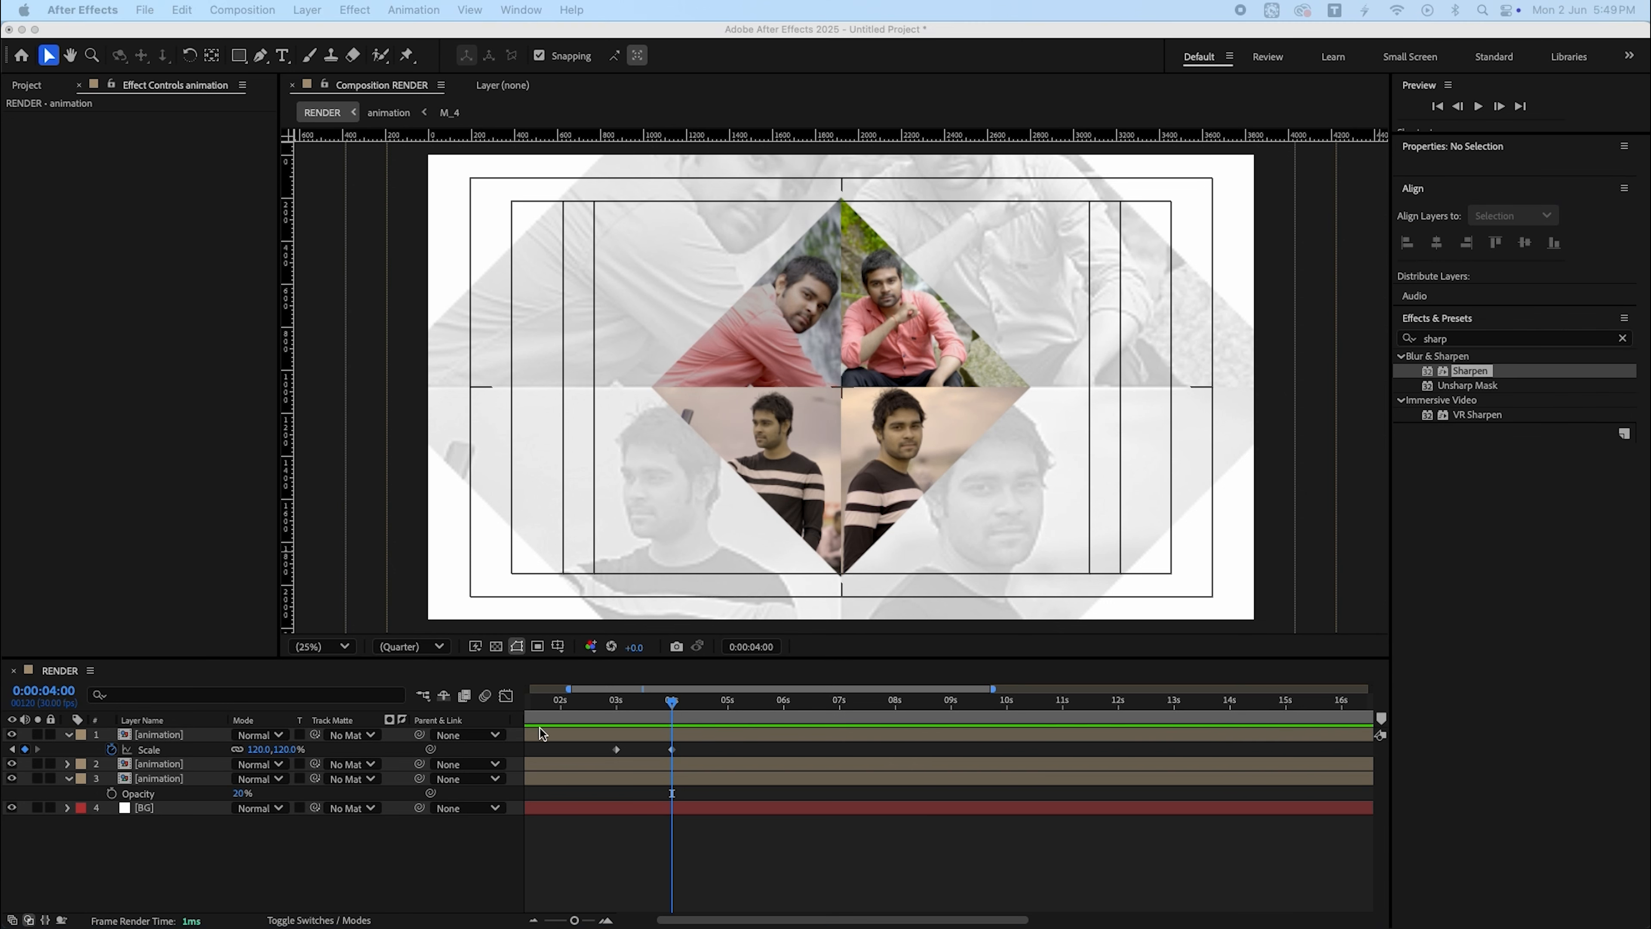
click(255, 749)
text(1)
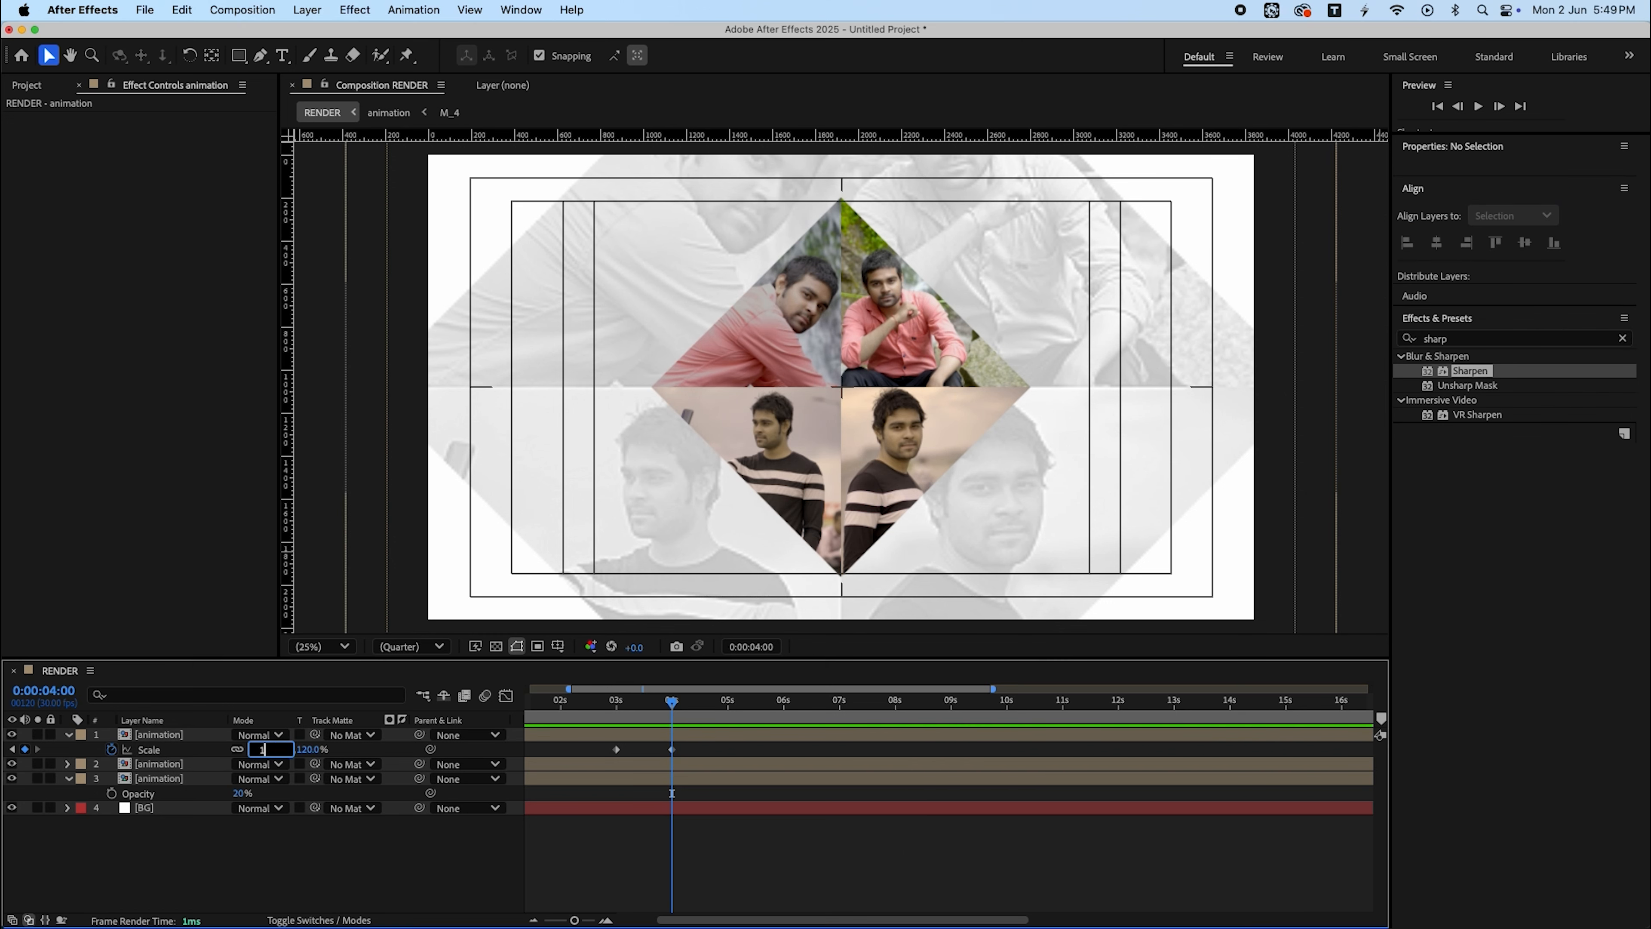
text(10)
key(Return)
drag(703, 749, 558, 749)
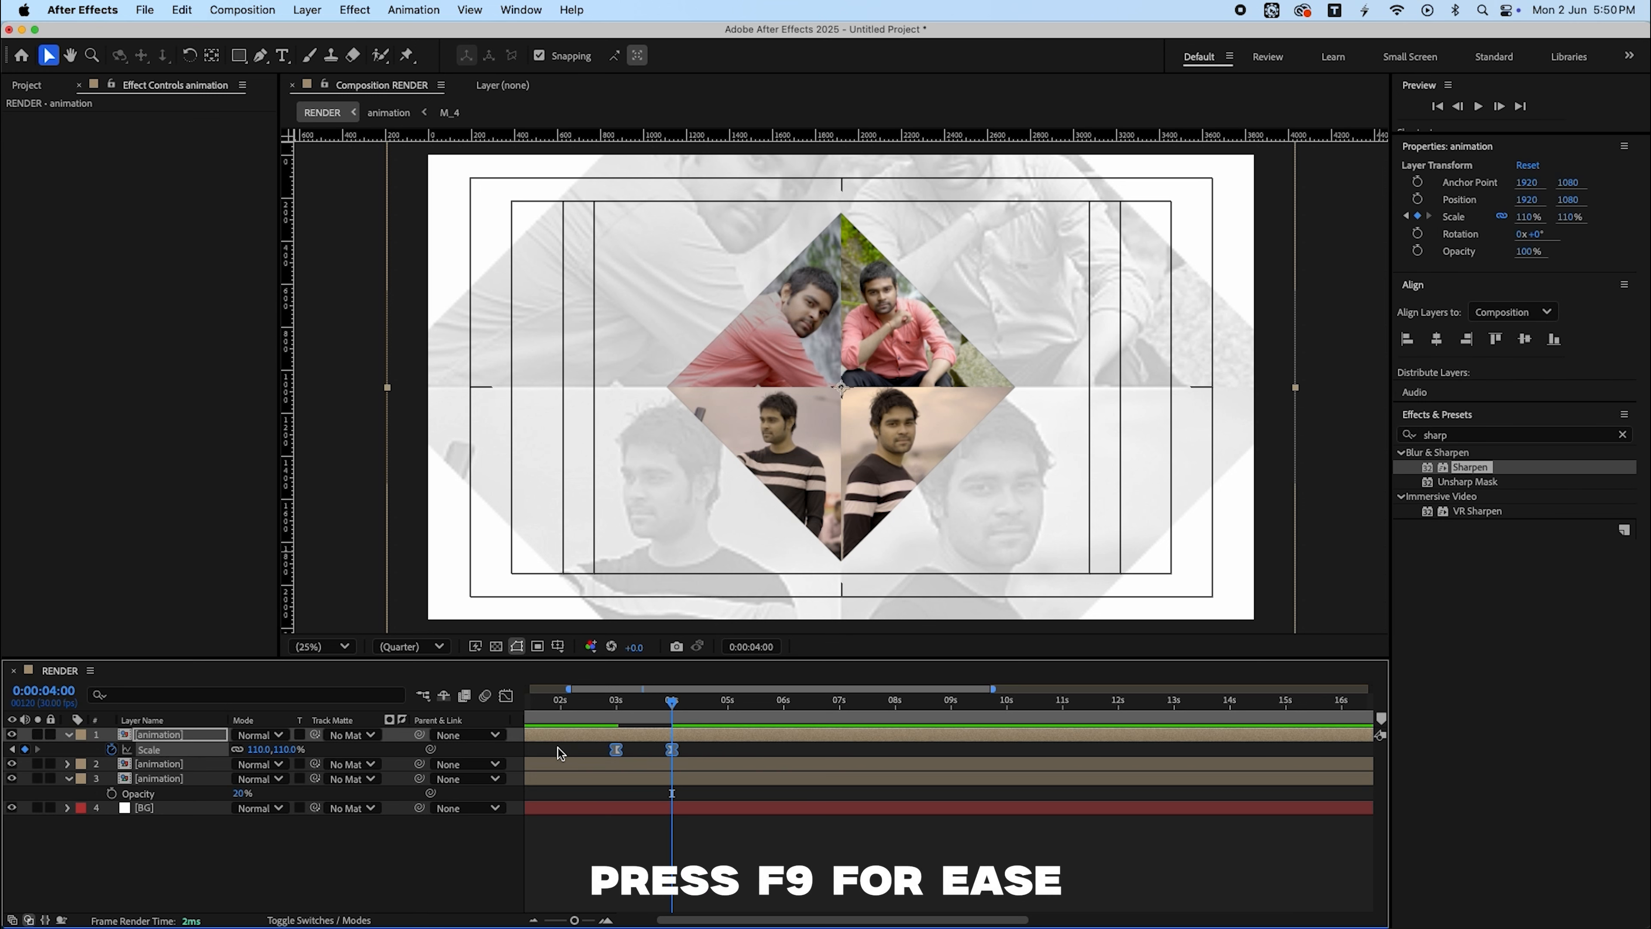
key(F9)
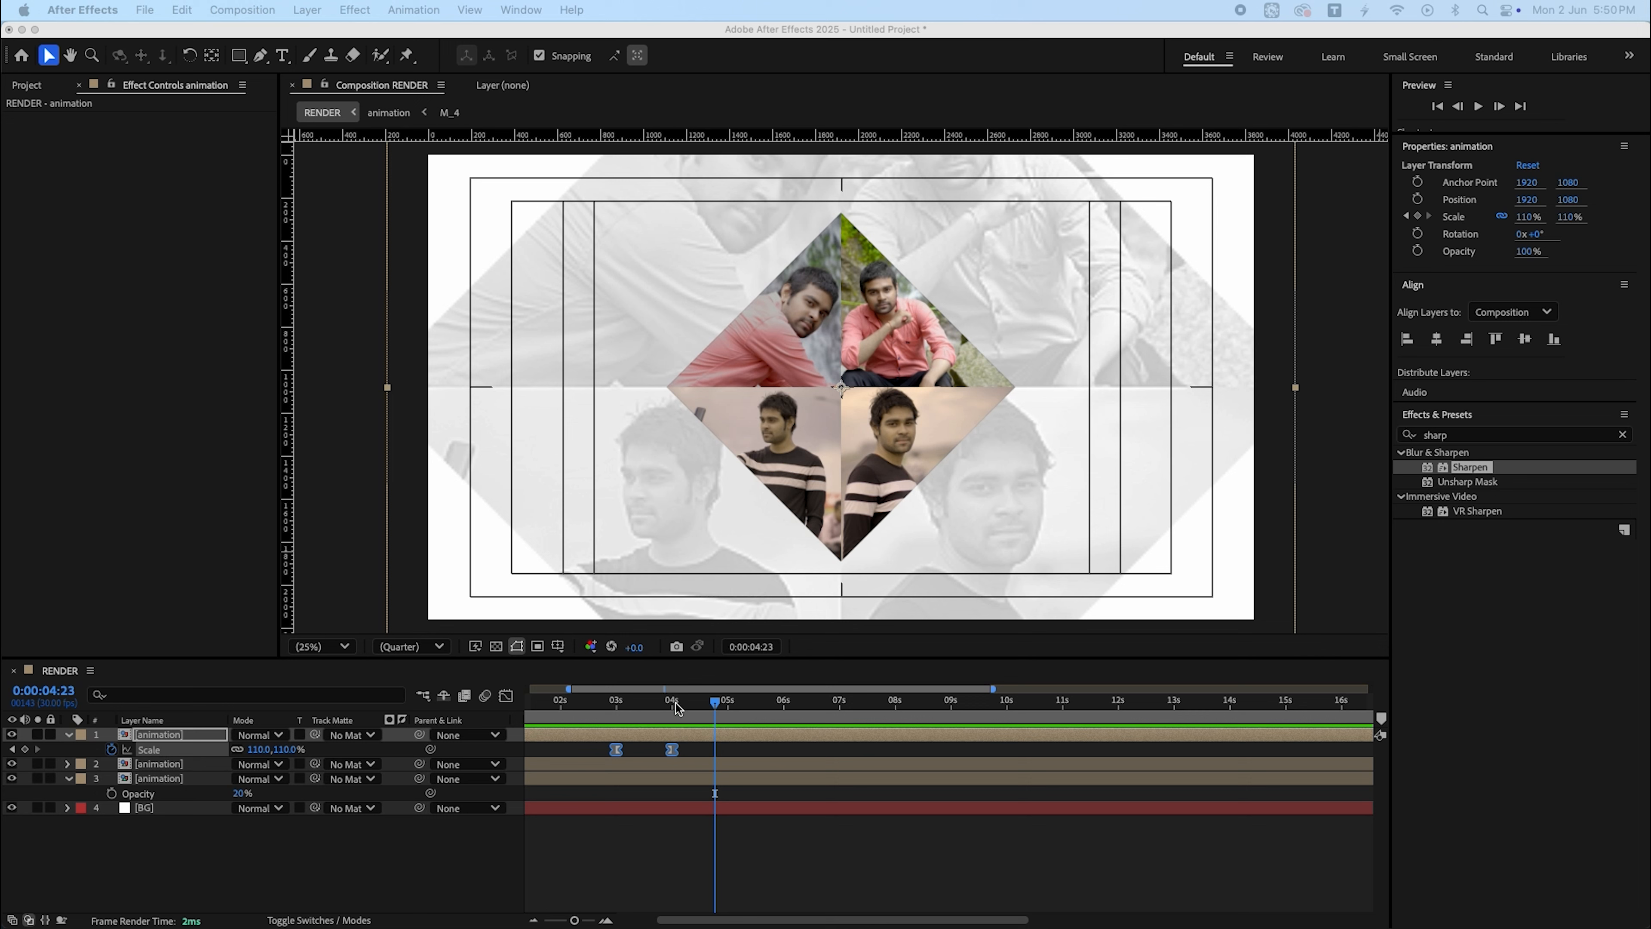
- Adjust the scale keyframe's ease handle in the Graph Editor and preview the pop animation
drag(675, 703, 317, 718)
key(space)
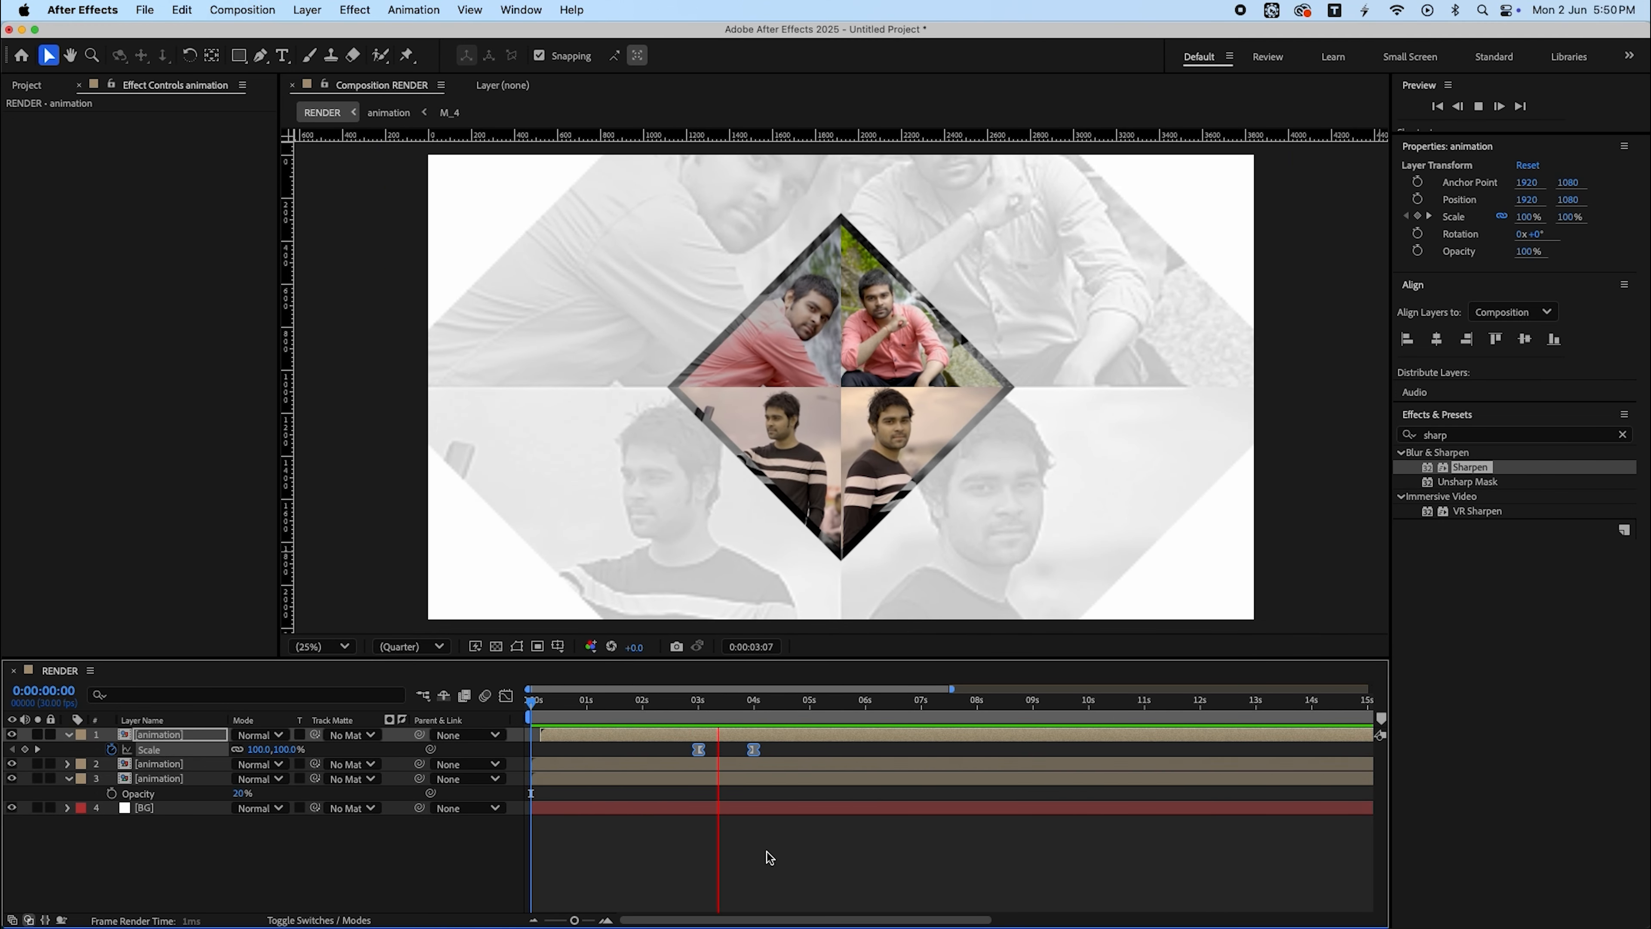
key(space)
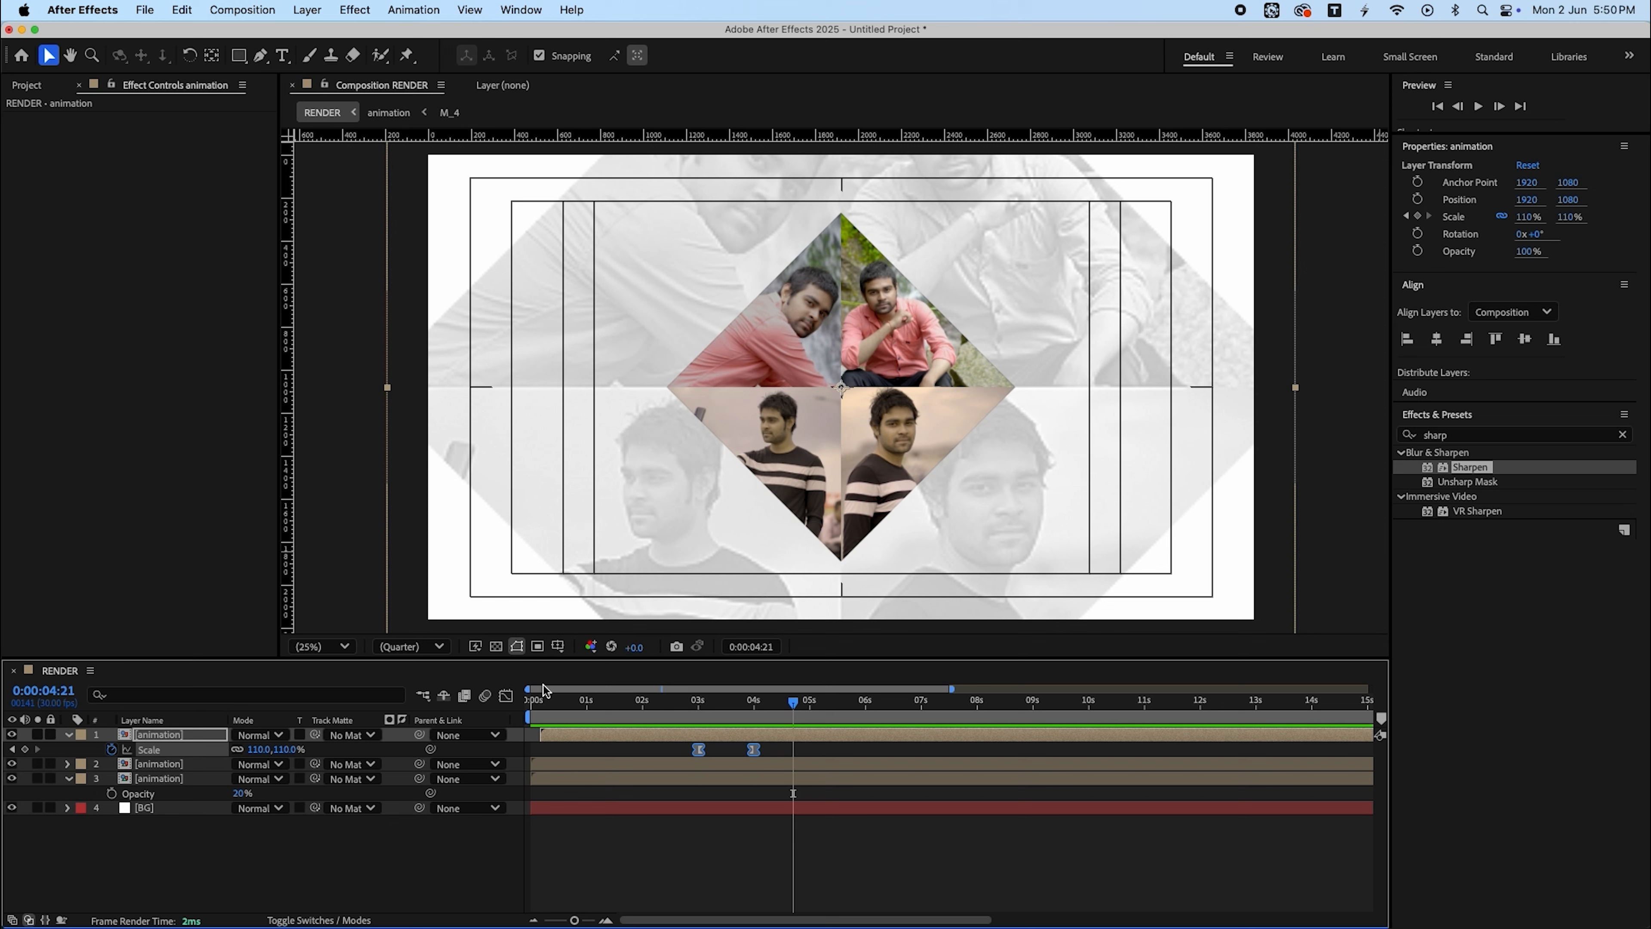
click(506, 695)
drag(748, 875, 700, 874)
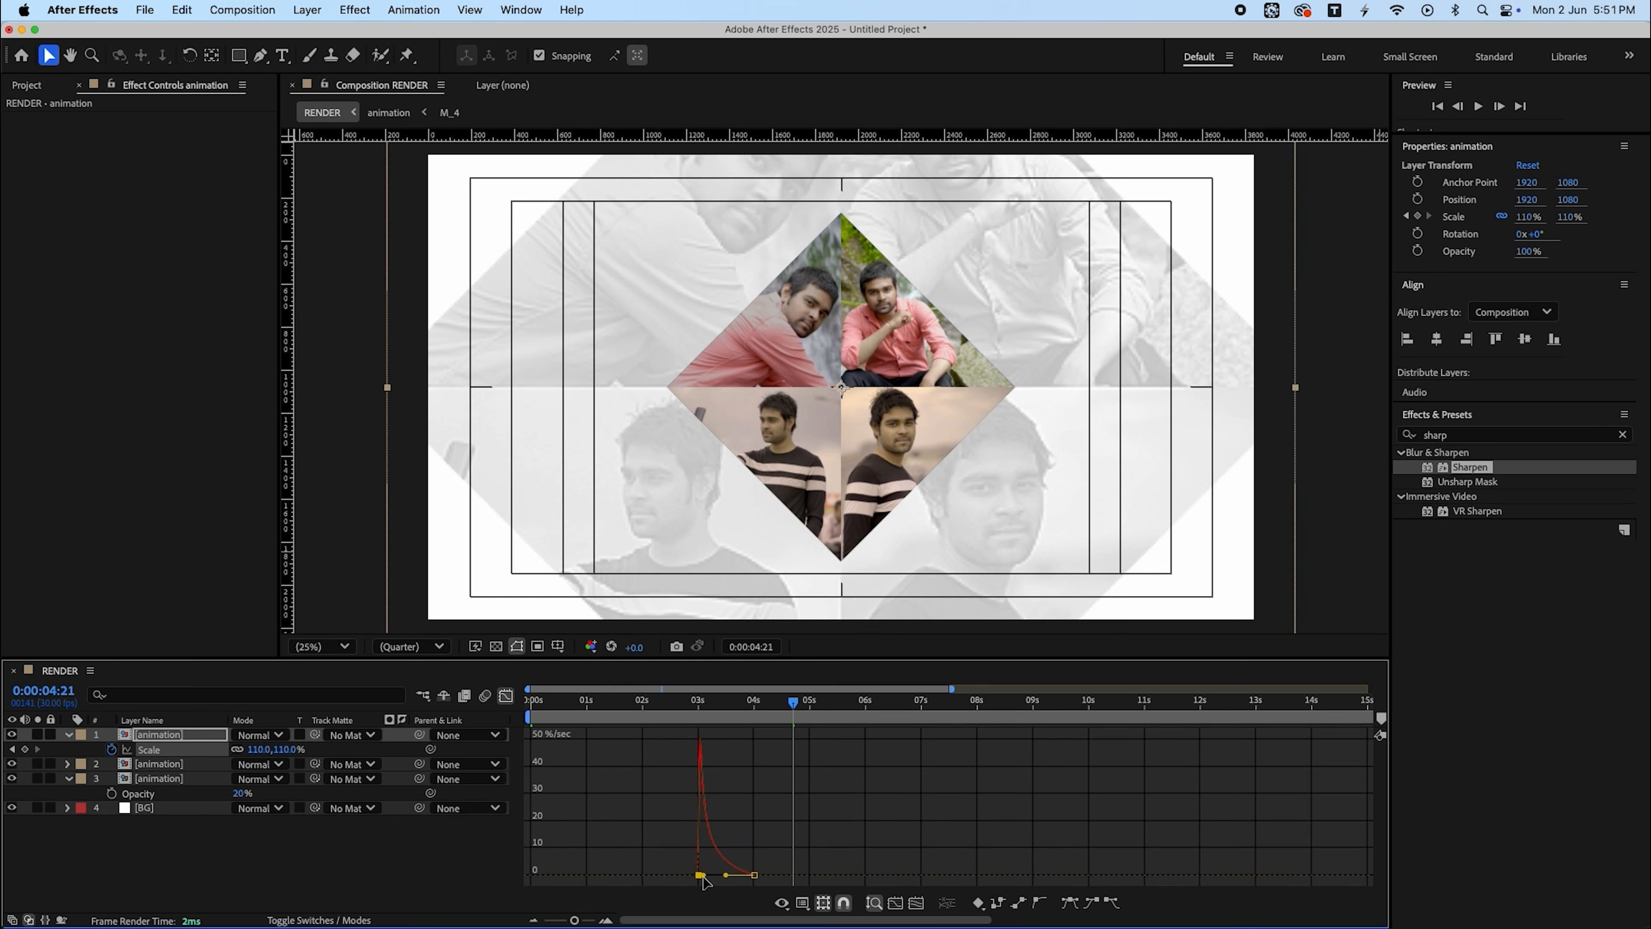
click(506, 695)
click(673, 712)
key(space)
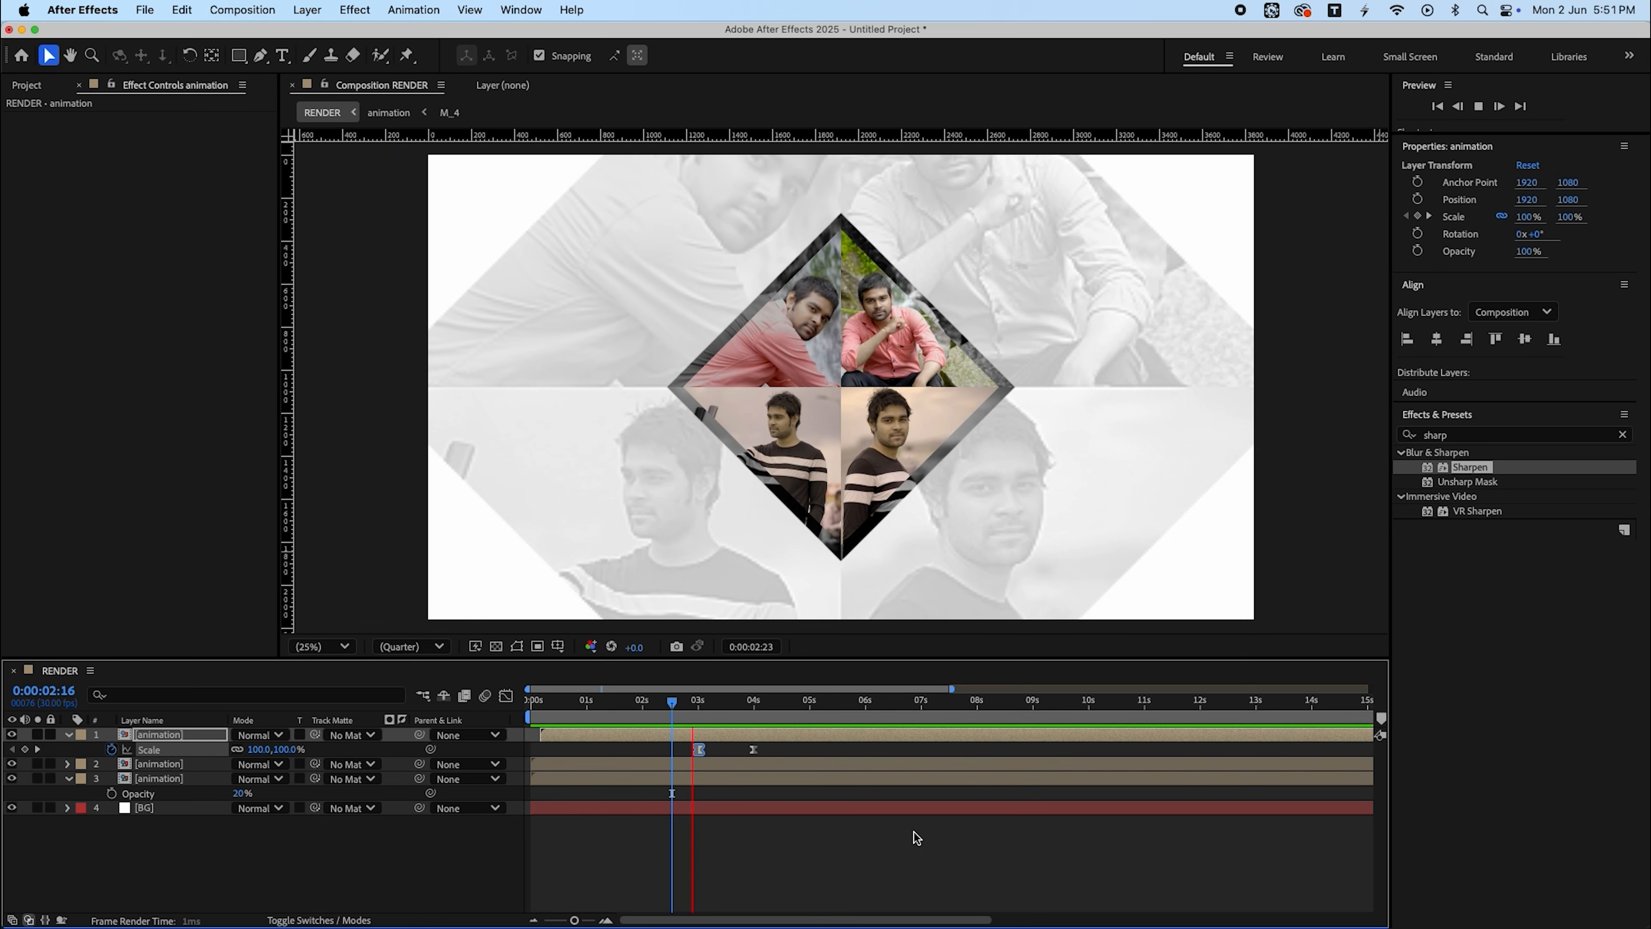
key(space)
- Draw a white square about 302 px at the diamond's centre and centre its anchor point
click(882, 830)
key(u)
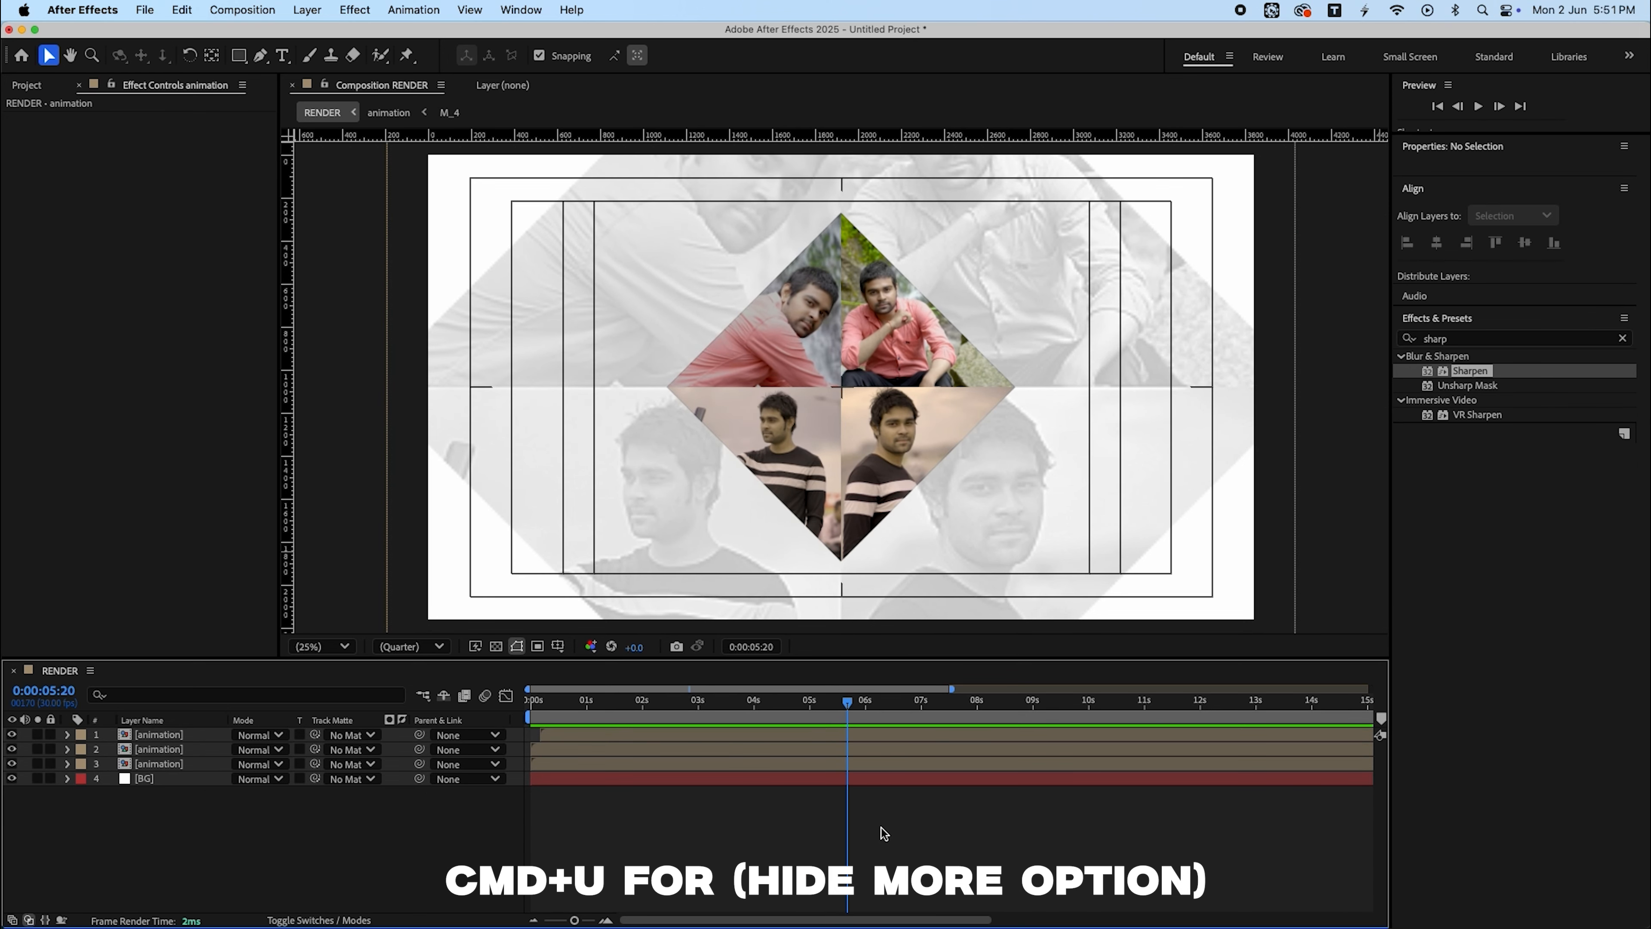
click(238, 56)
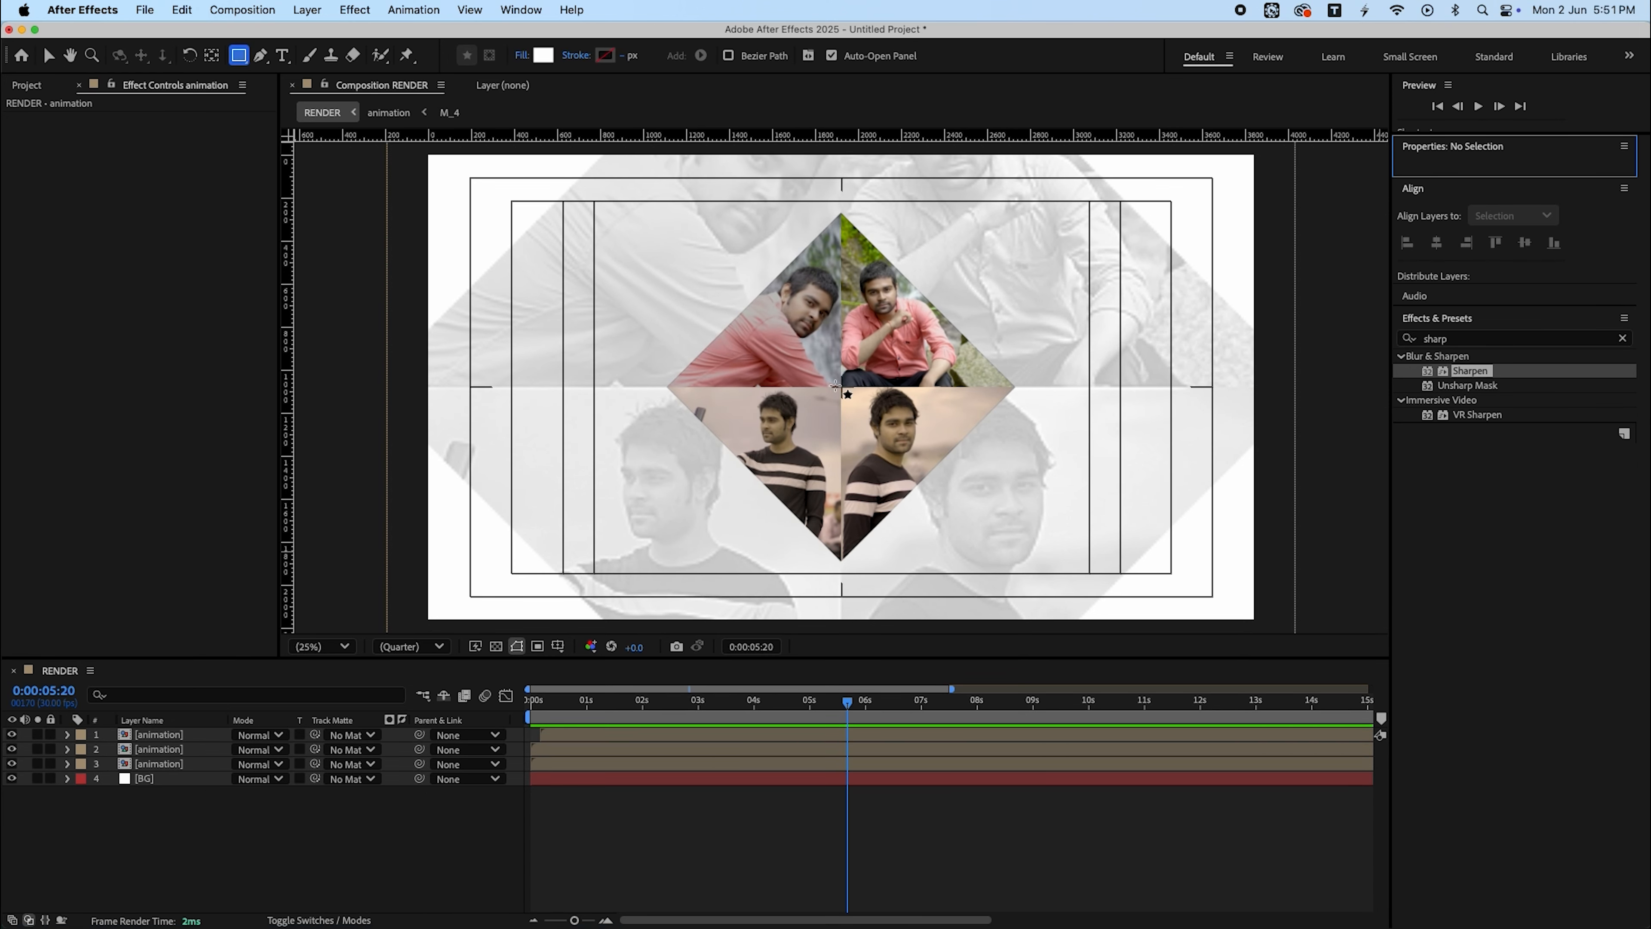
drag(816, 365, 881, 430)
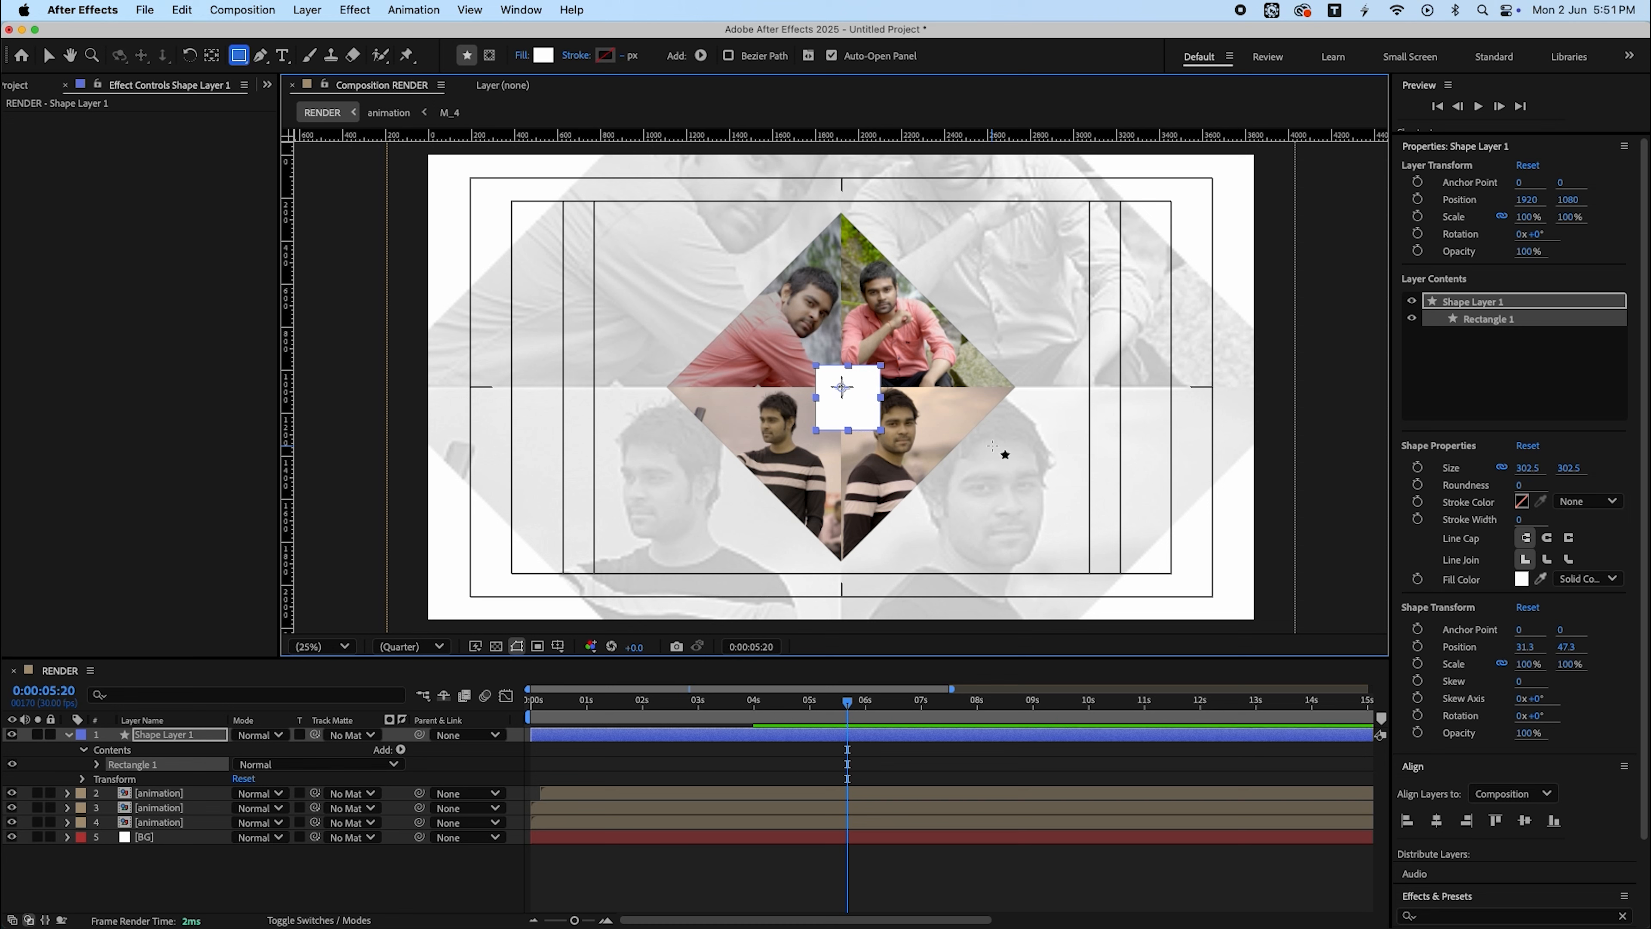
key(super+Home)
key(super+alt+Home)
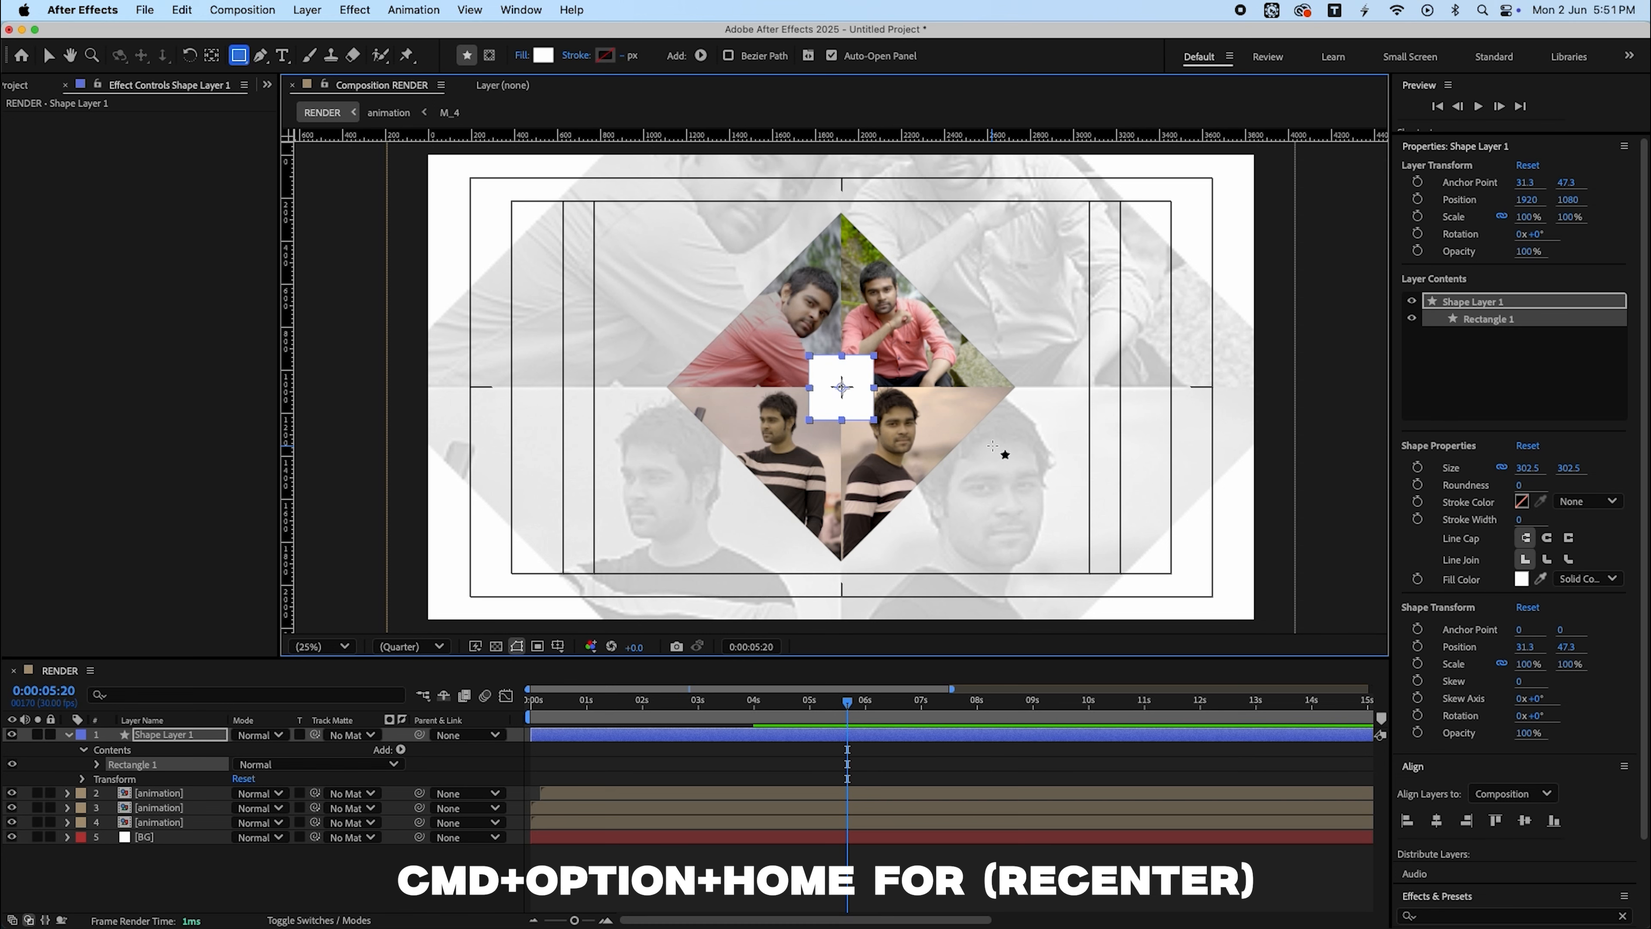
- Rotate the white square 45°
key(r)
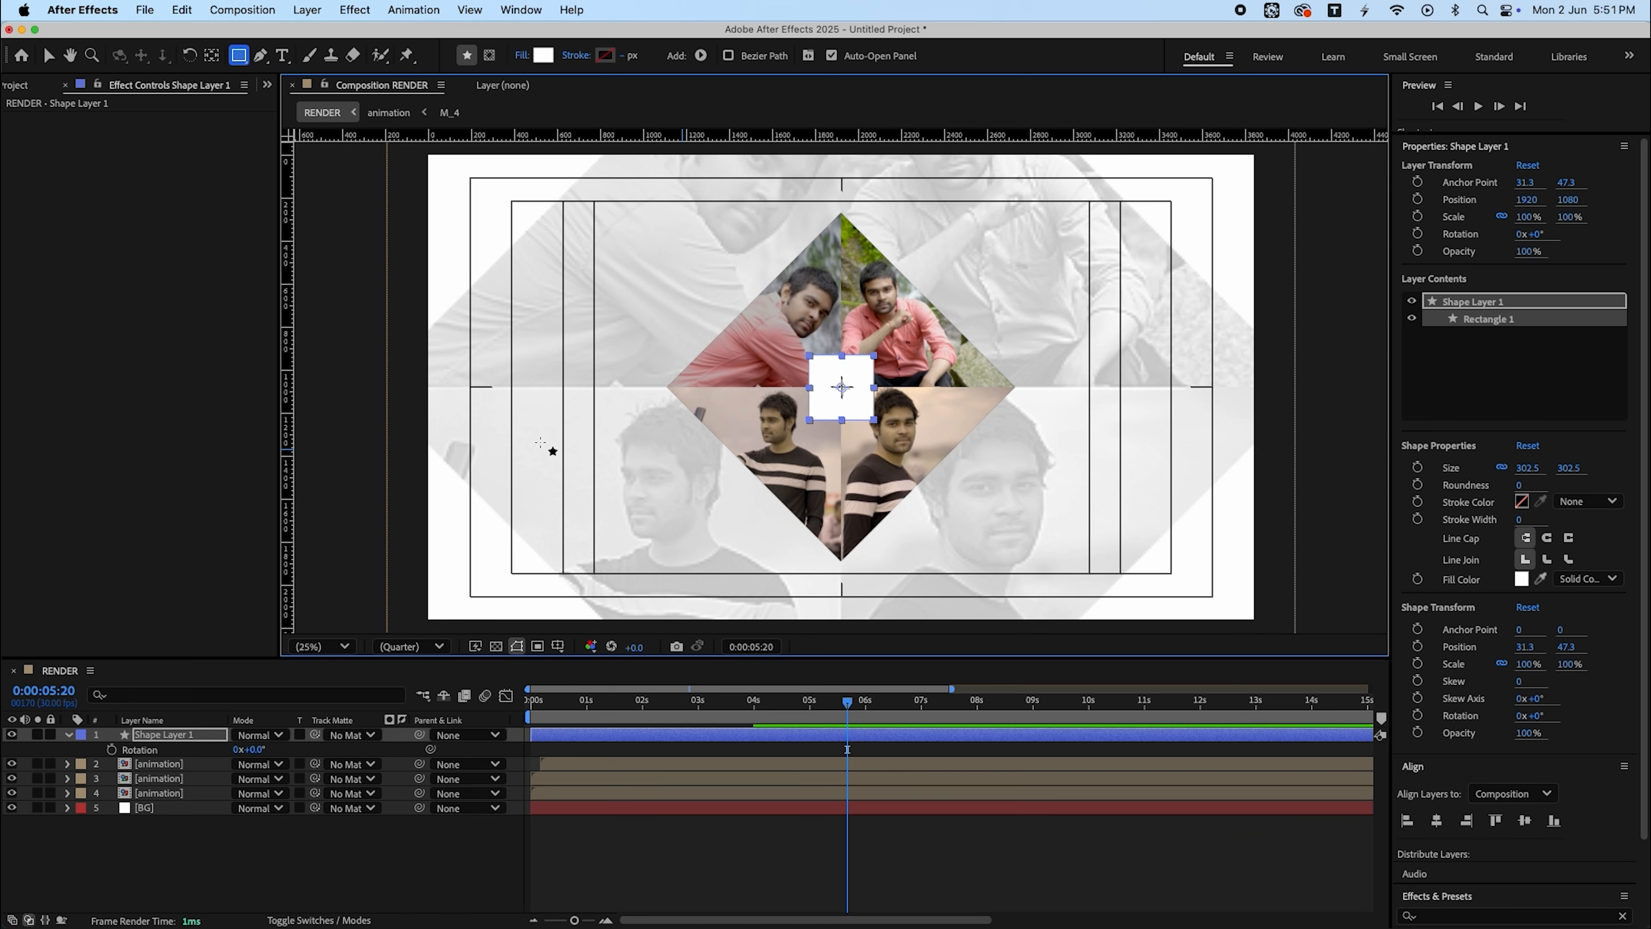
click(261, 750)
key(Return)
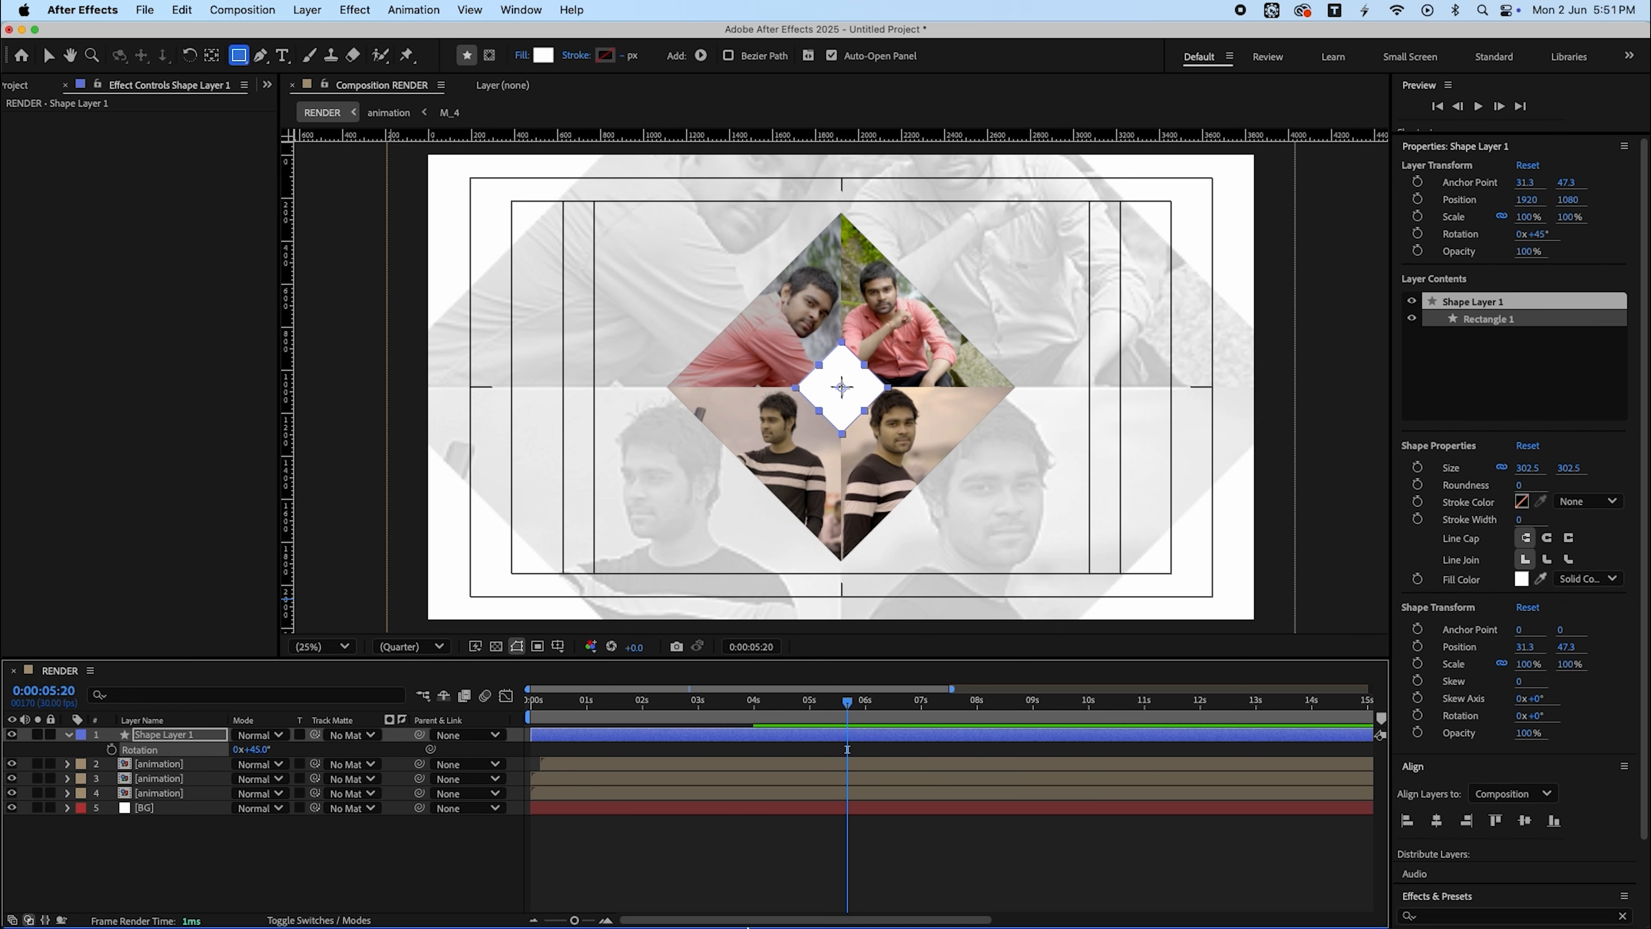
click(821, 832)
- Keyframe the square's scale at 100% at 0:00:04:00 and 0% at 0:00:03:00
click(794, 718)
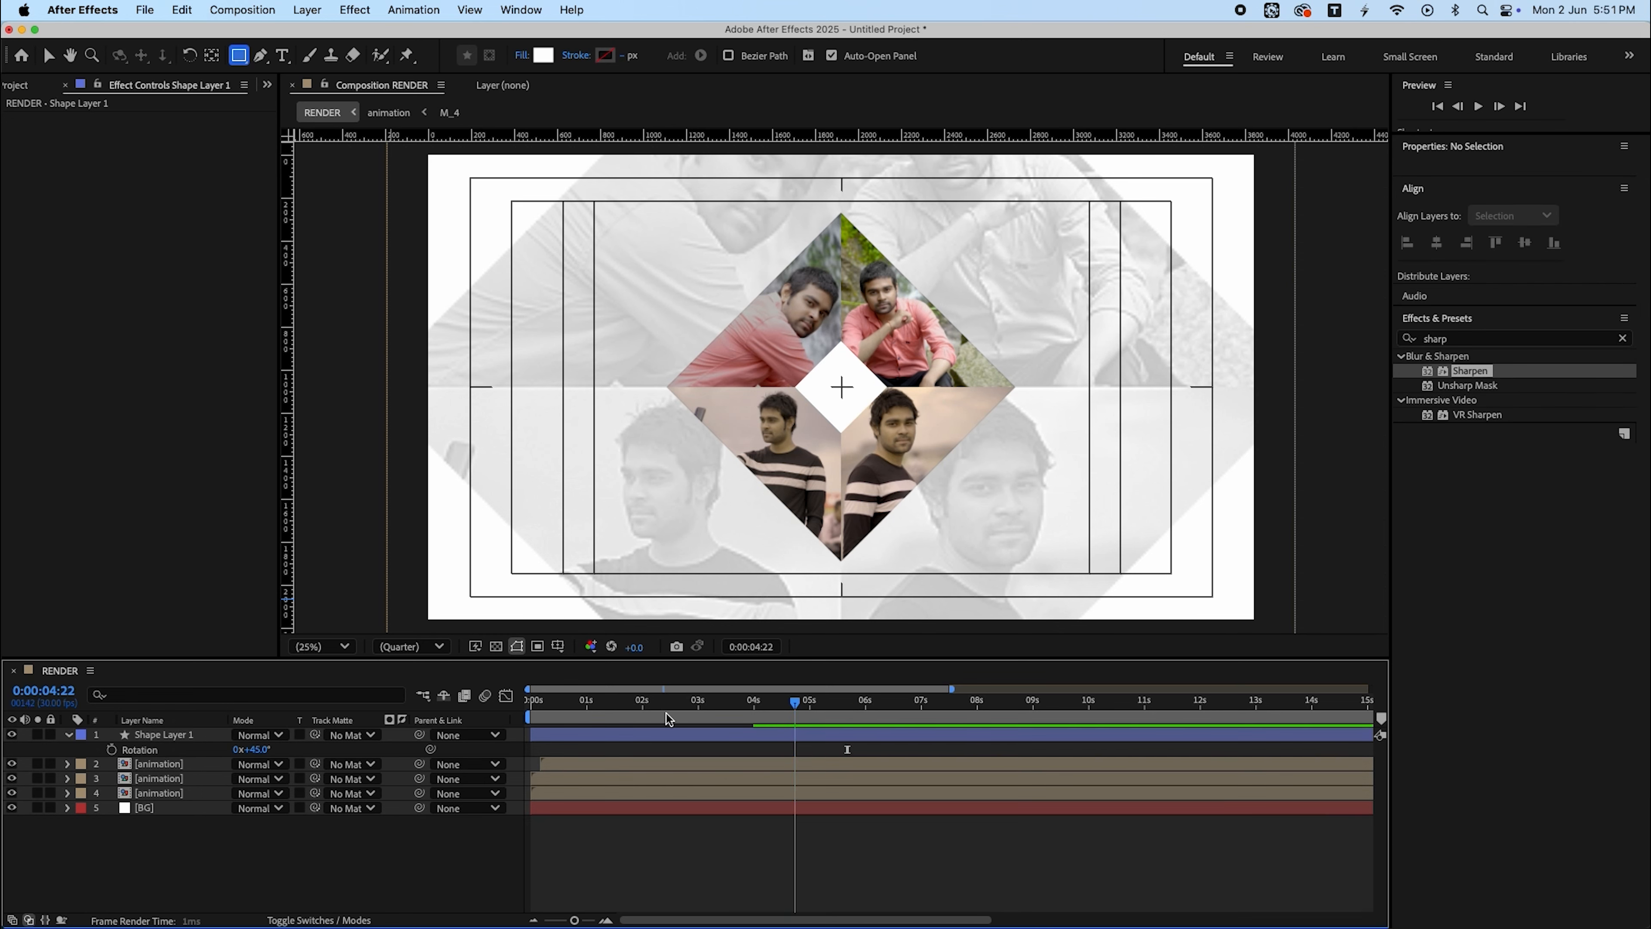
key(s)
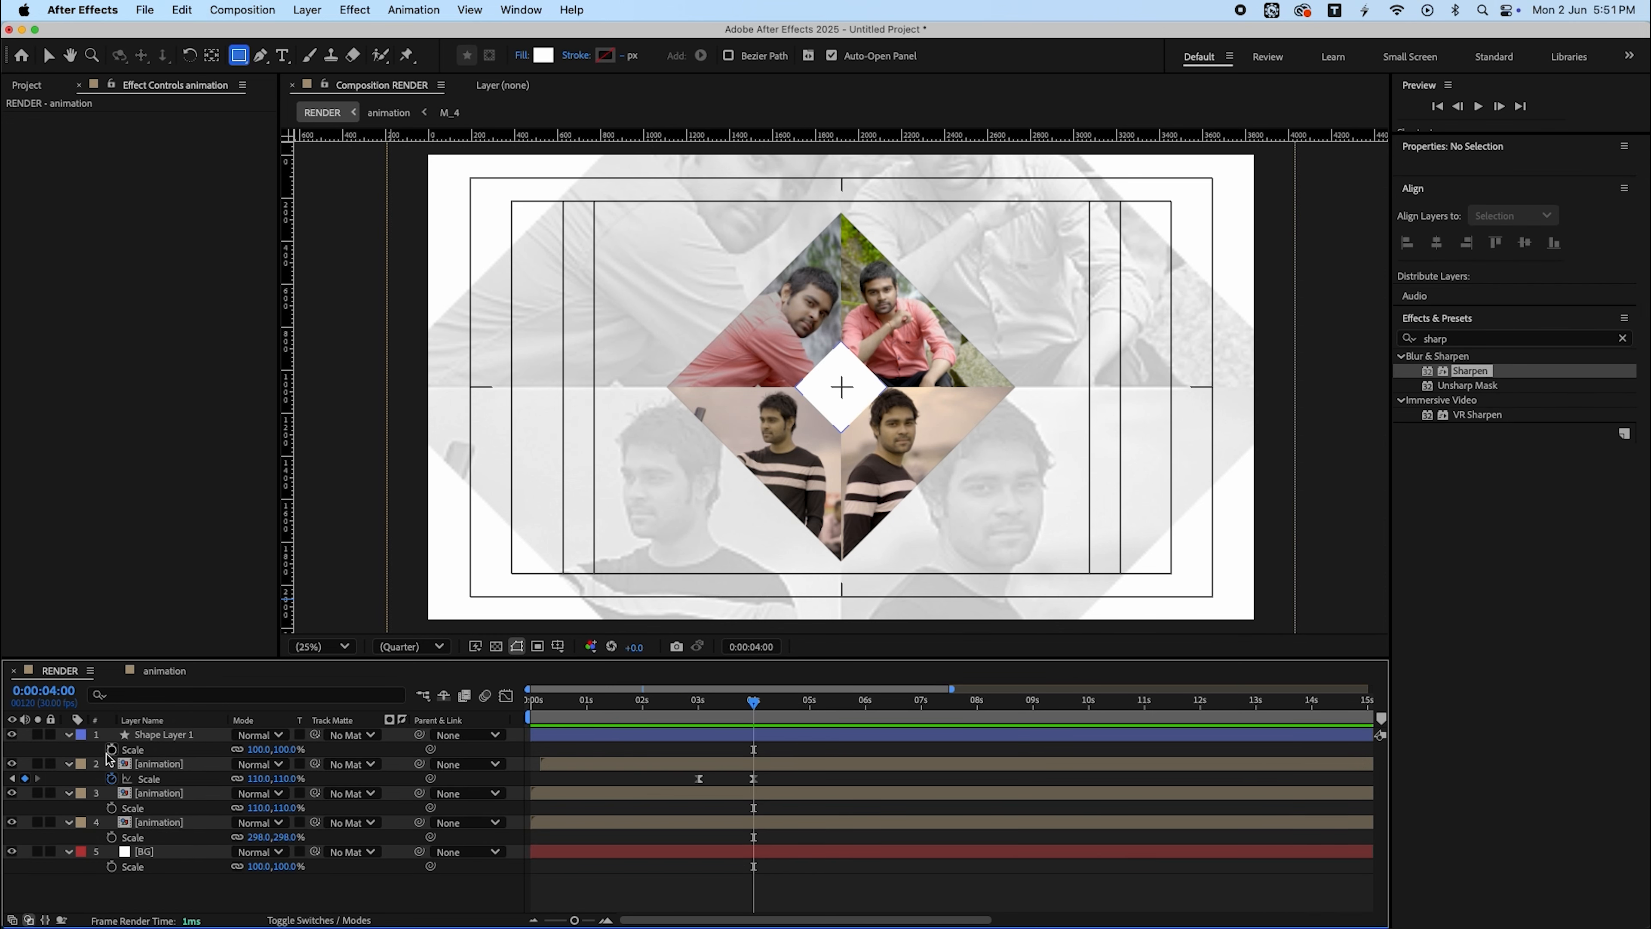
click(110, 751)
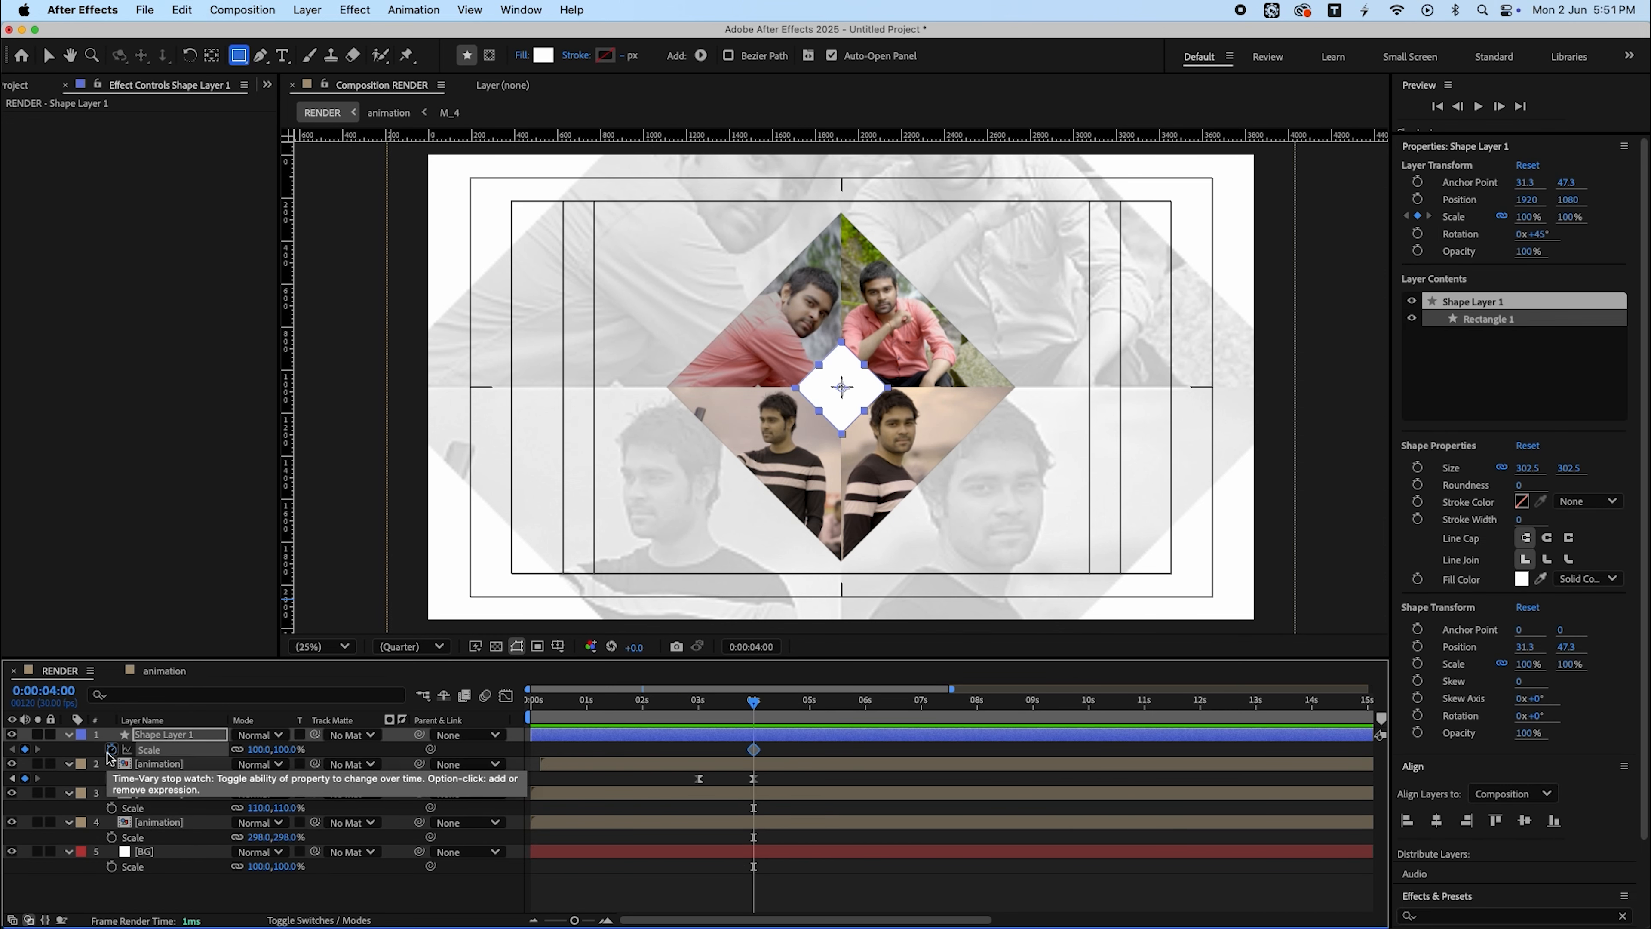
key(j)
click(255, 751)
text(0)
key(Return)
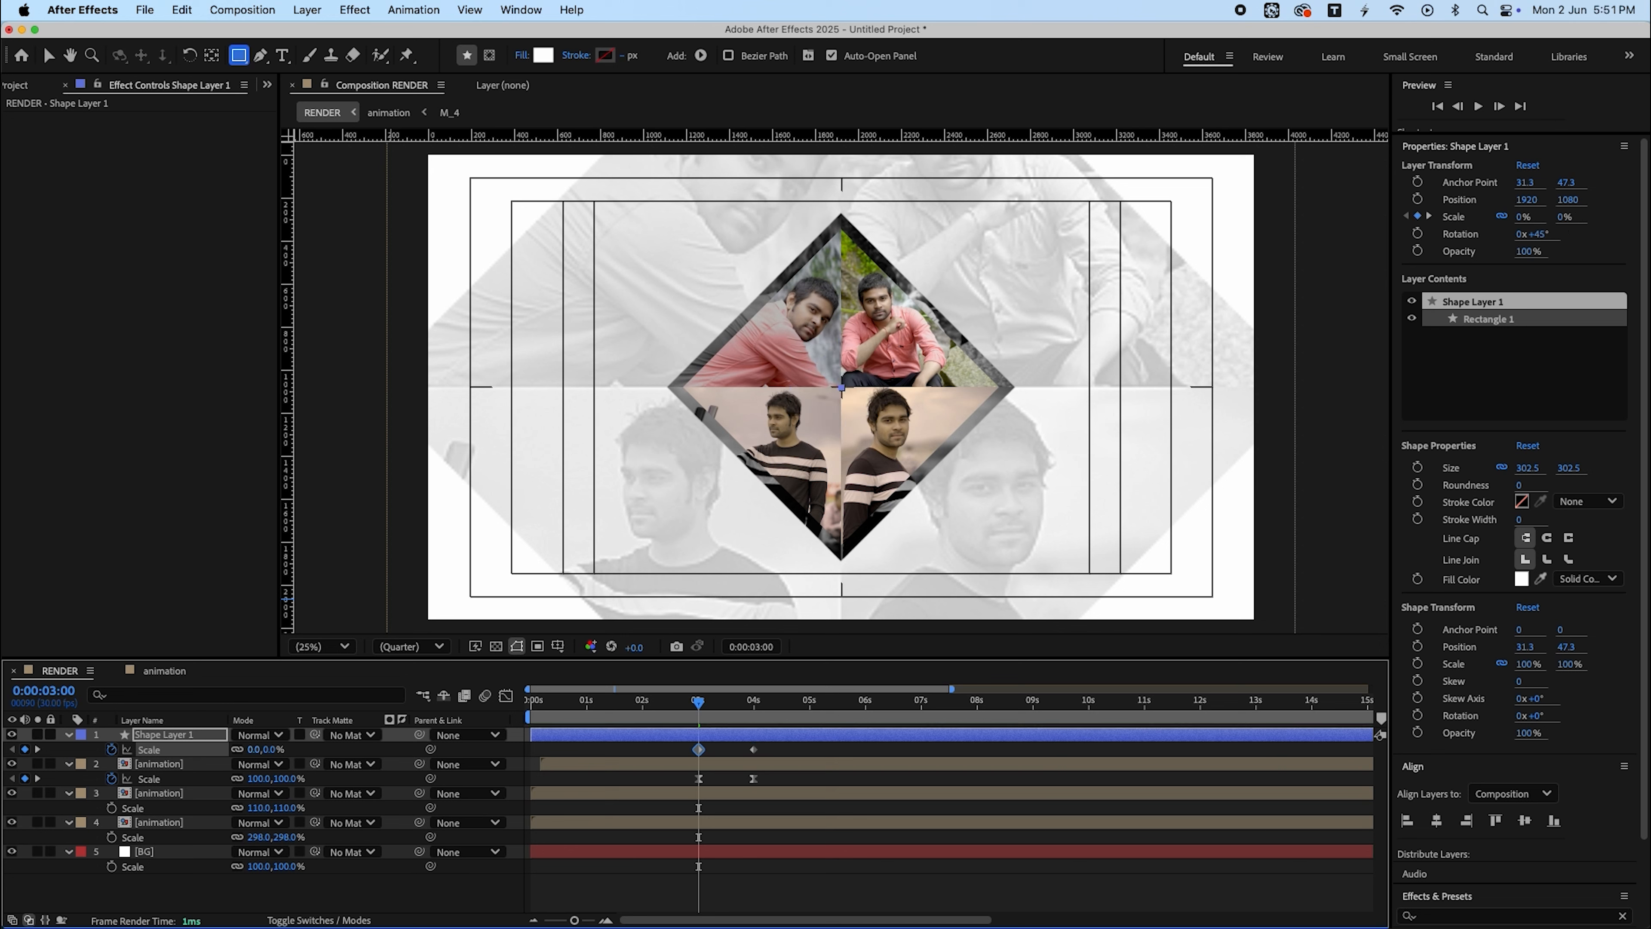
- Apply easy ease to the white square's scale keyframes and reshape the speed curve's handles in the Graph Editor
drag(770, 741, 599, 750)
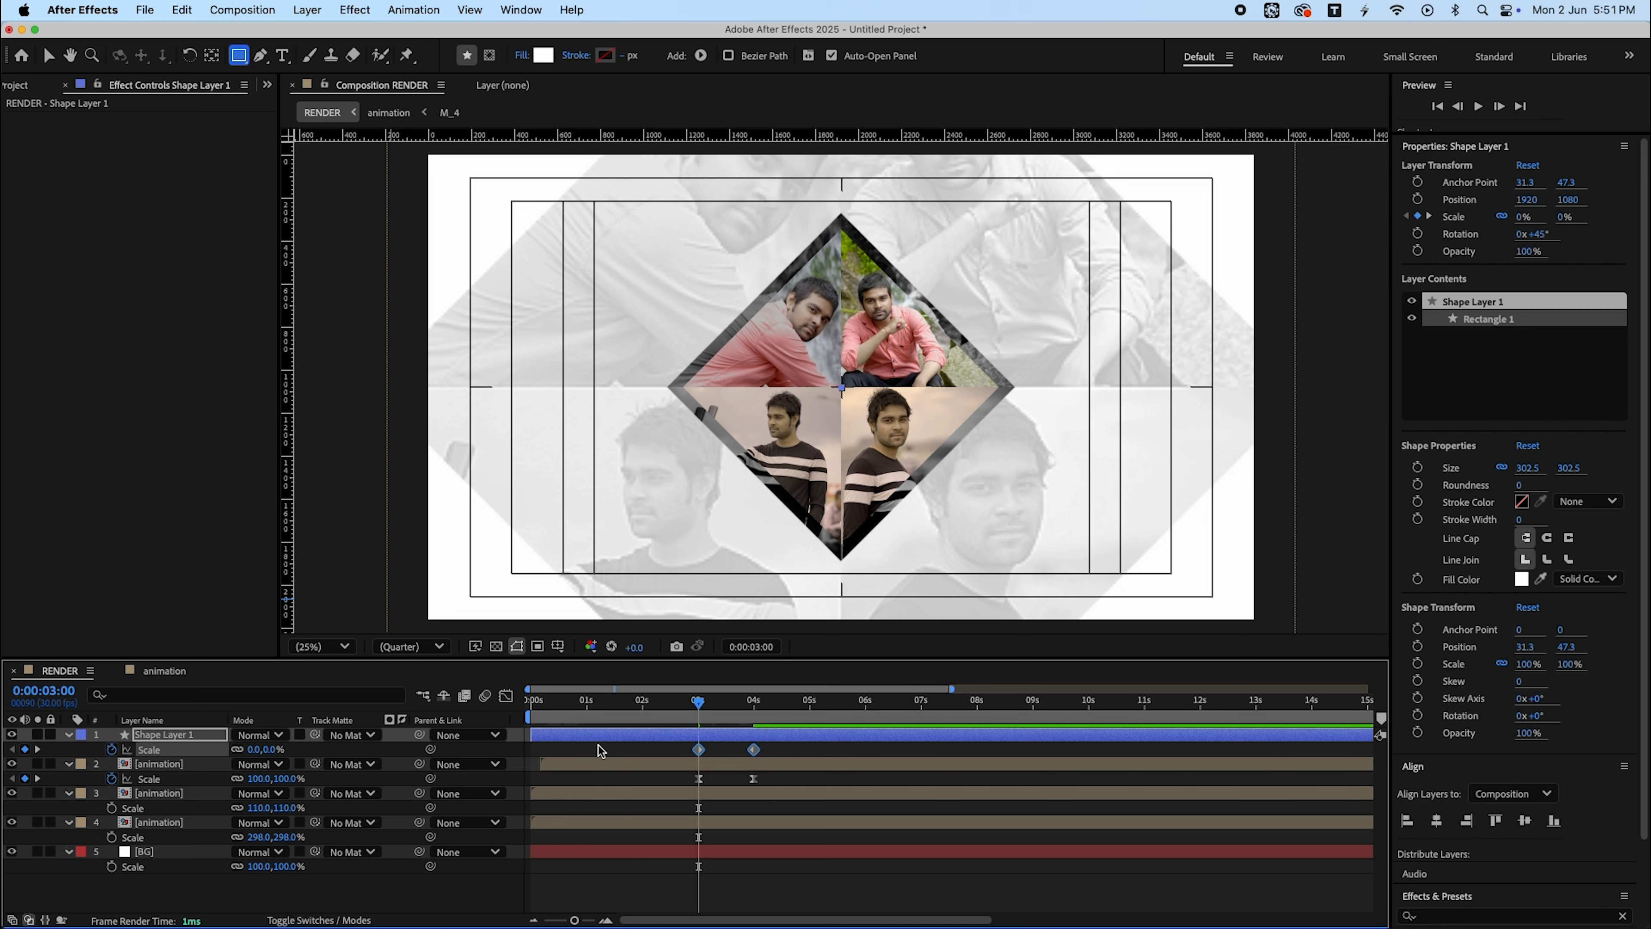
key(F9)
click(506, 695)
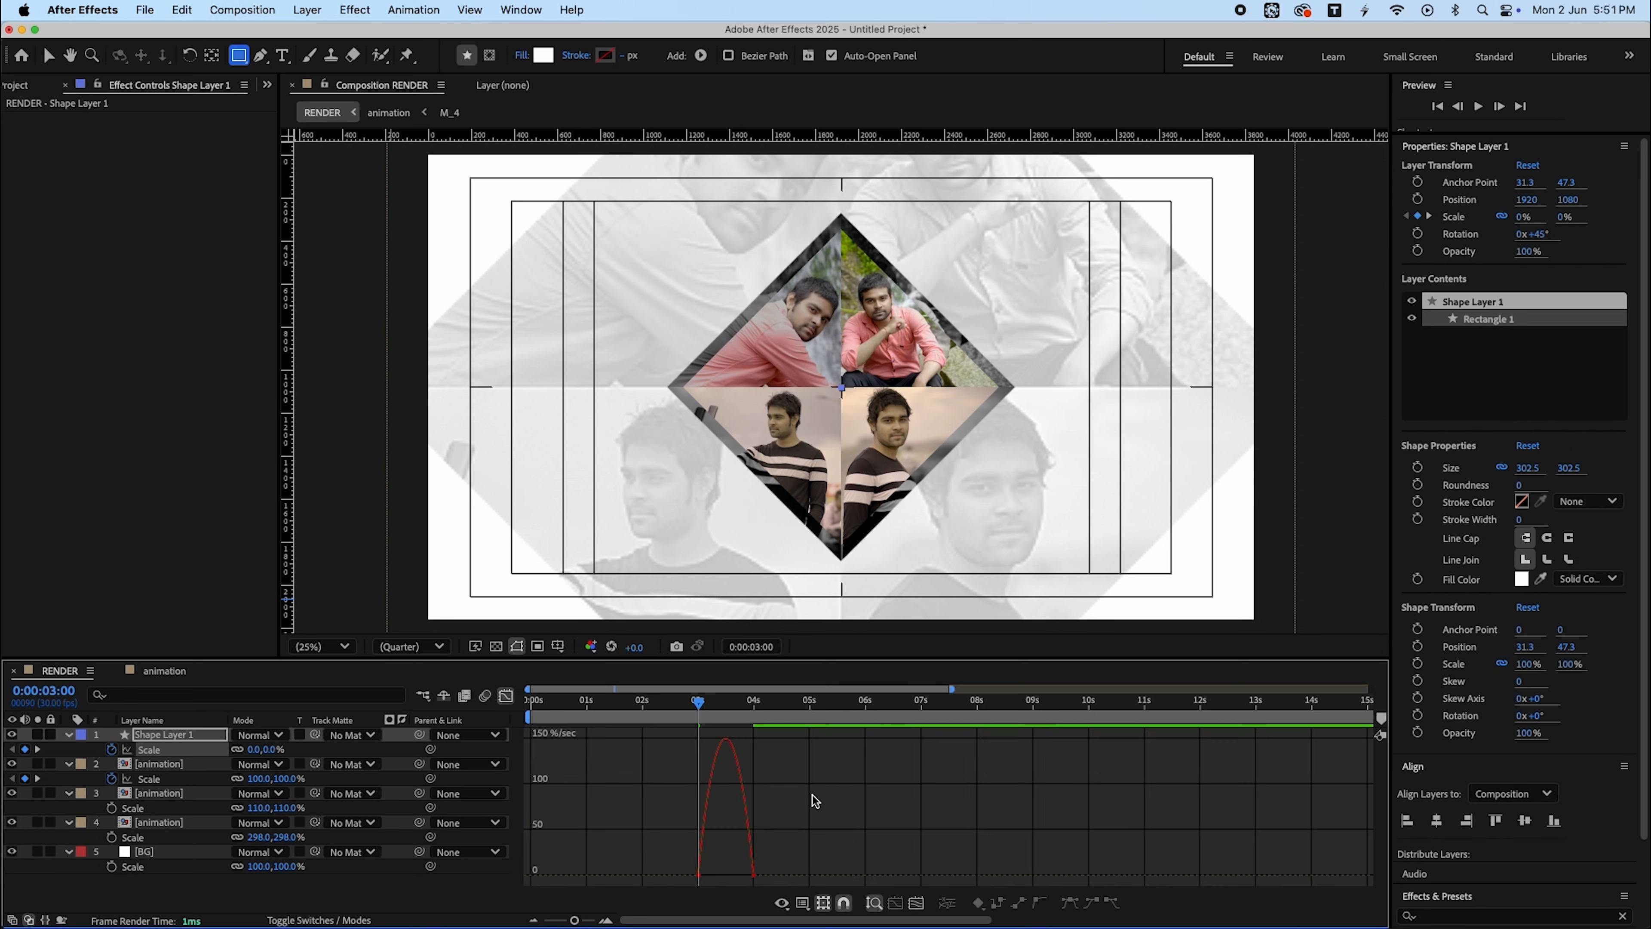
drag(840, 848, 743, 887)
key(equal)
key(equal)
key(equal)
key(equal)
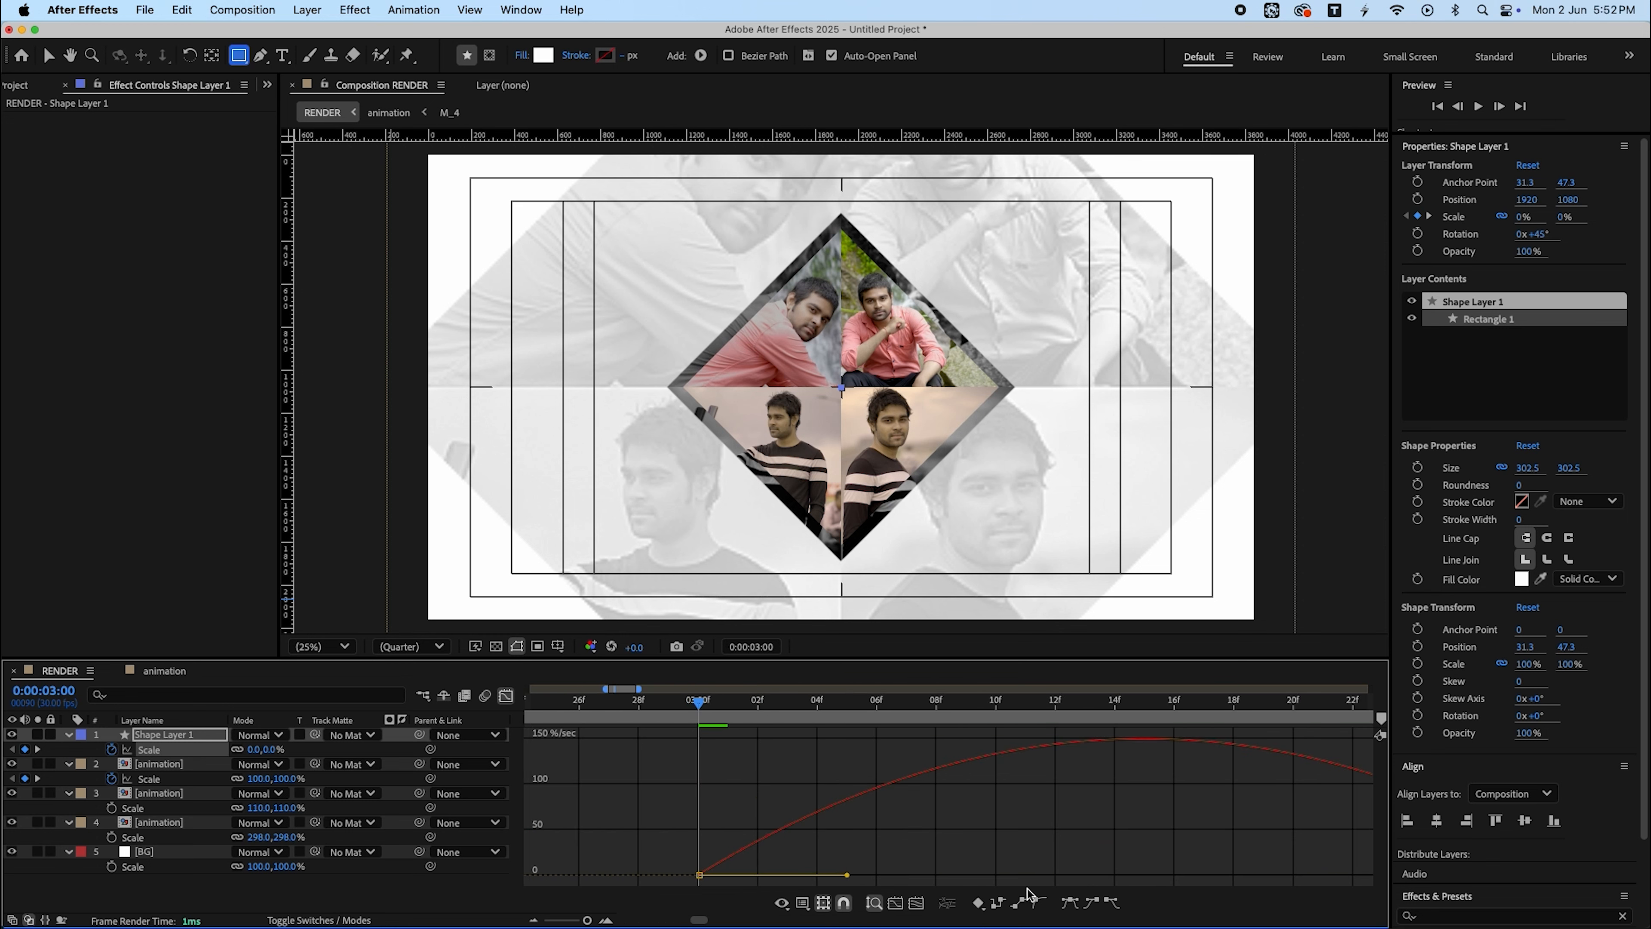
key(minus)
drag(1072, 877, 805, 875)
key(super+z)
drag(1069, 875, 920, 875)
drag(774, 877, 669, 892)
drag(773, 875, 720, 877)
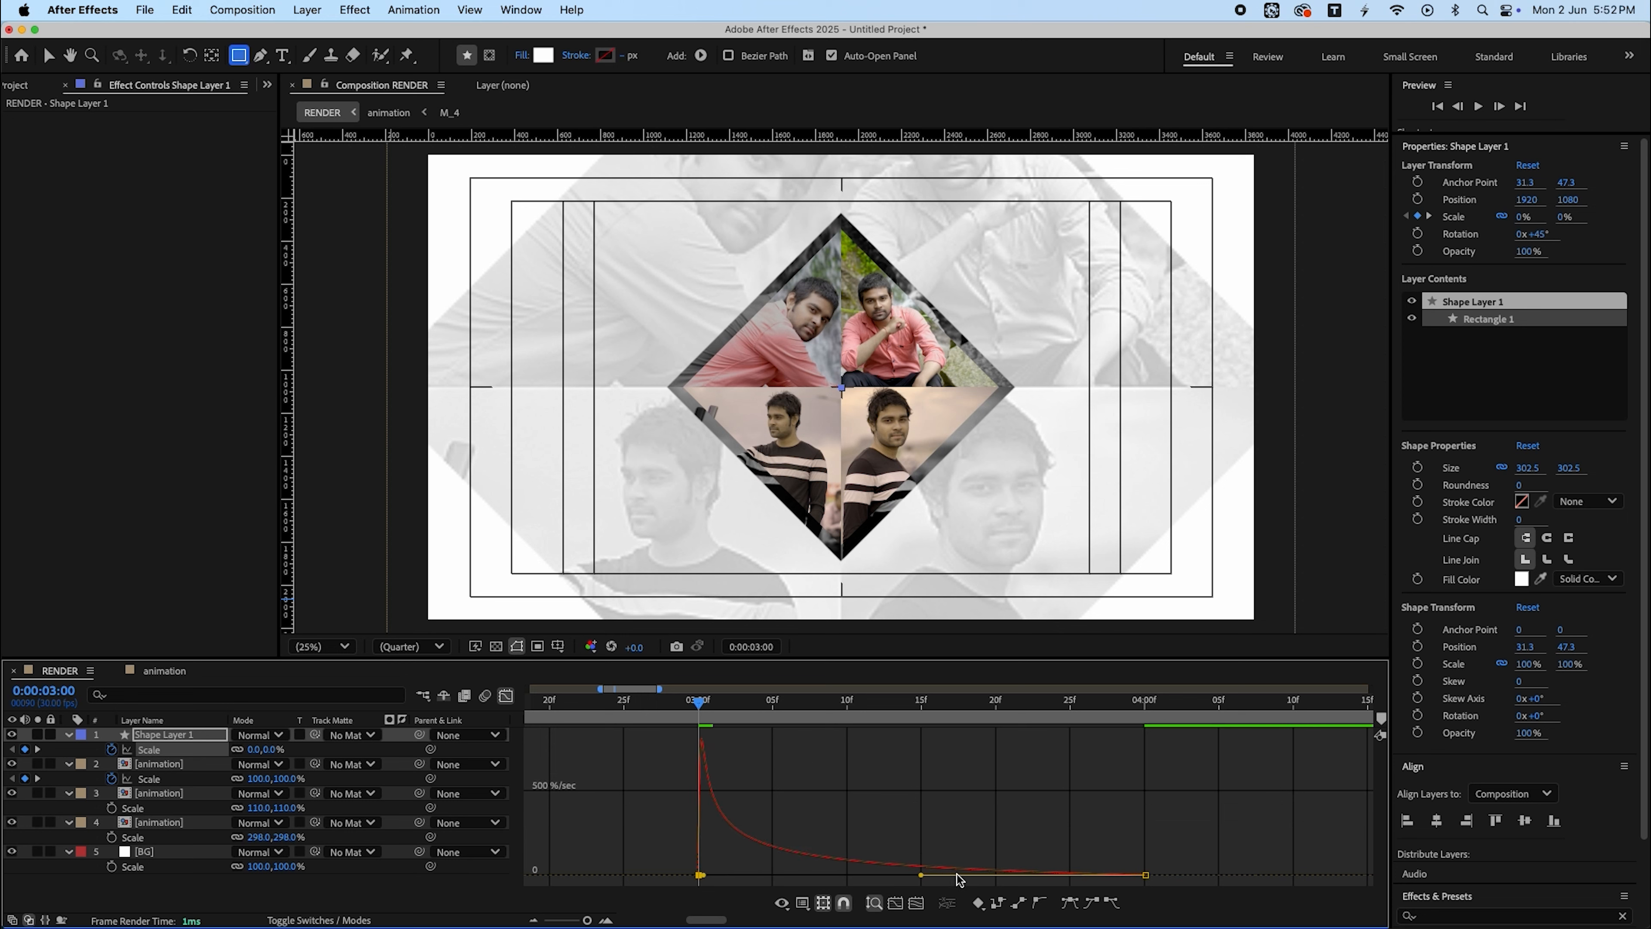
click(506, 695)
- Create a new composition named LOGO HERE at 1000 × 1000 px
drag(700, 705, 366, 733)
key(minus)
key(minus)
key(minus)
key(minus)
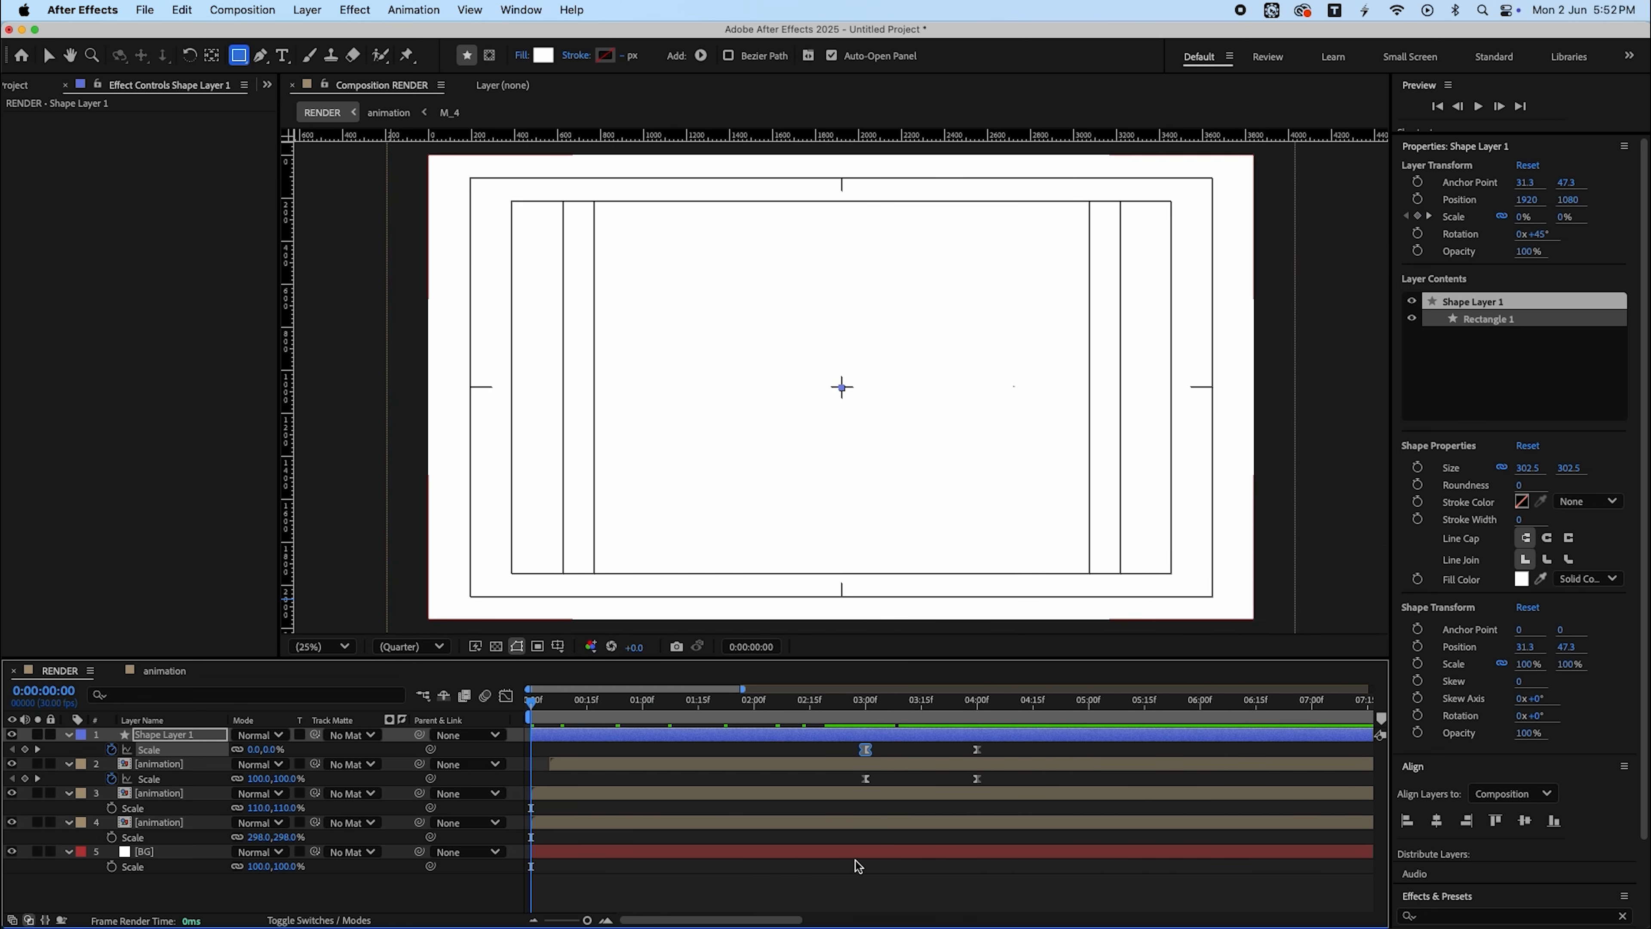
click(858, 872)
key(super+u)
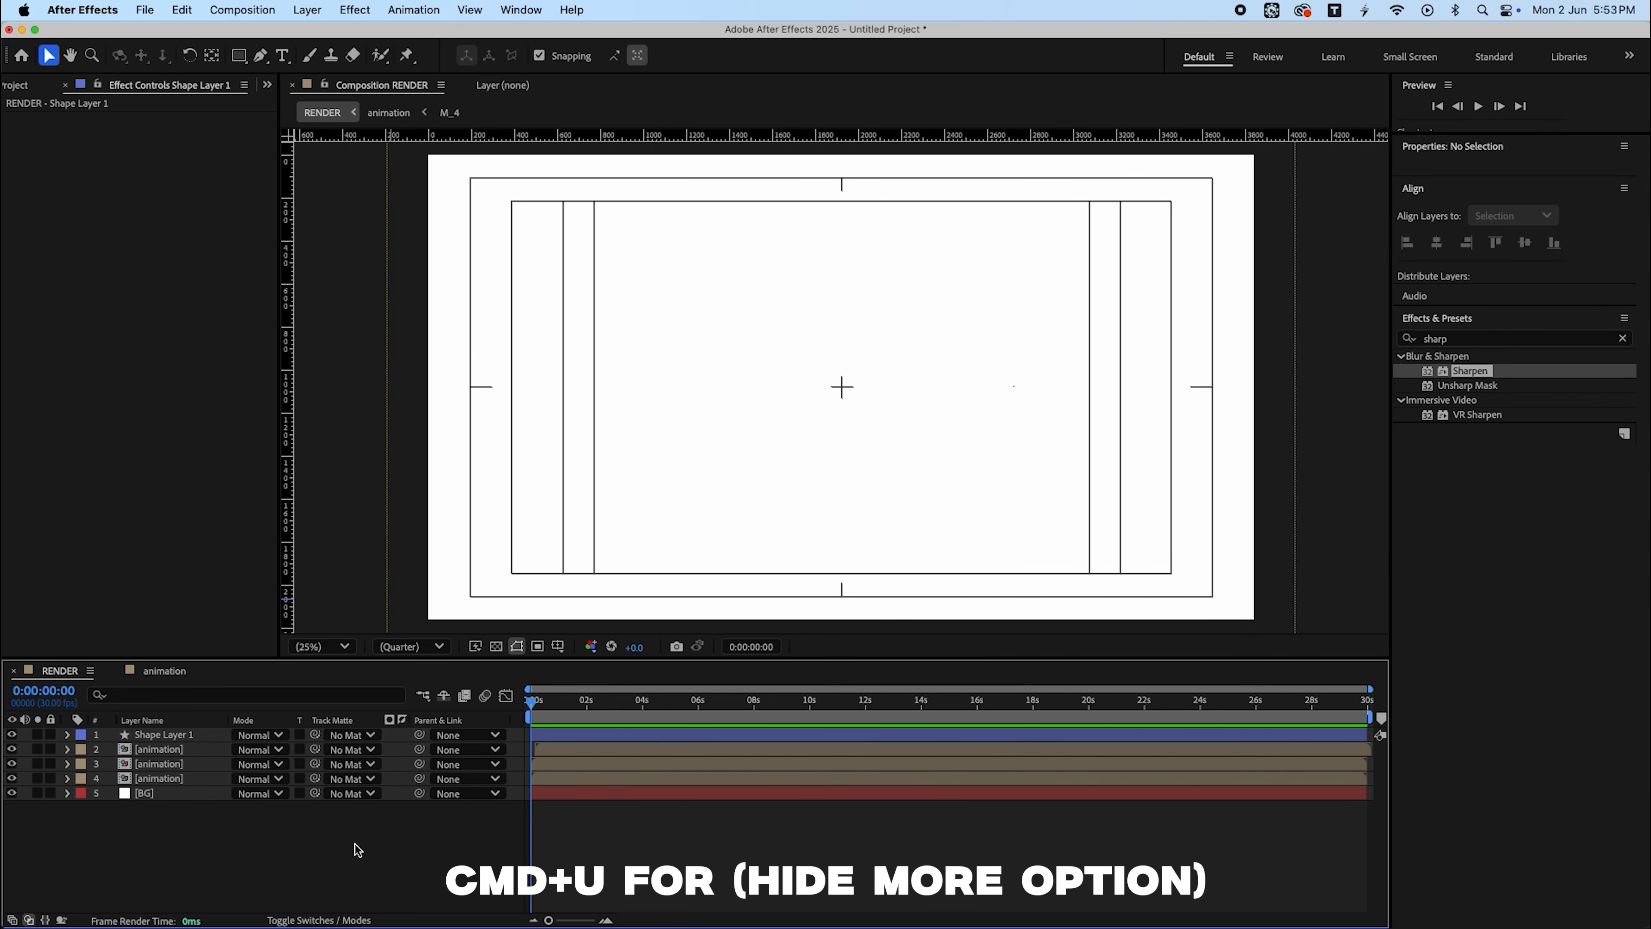
key(super+0)
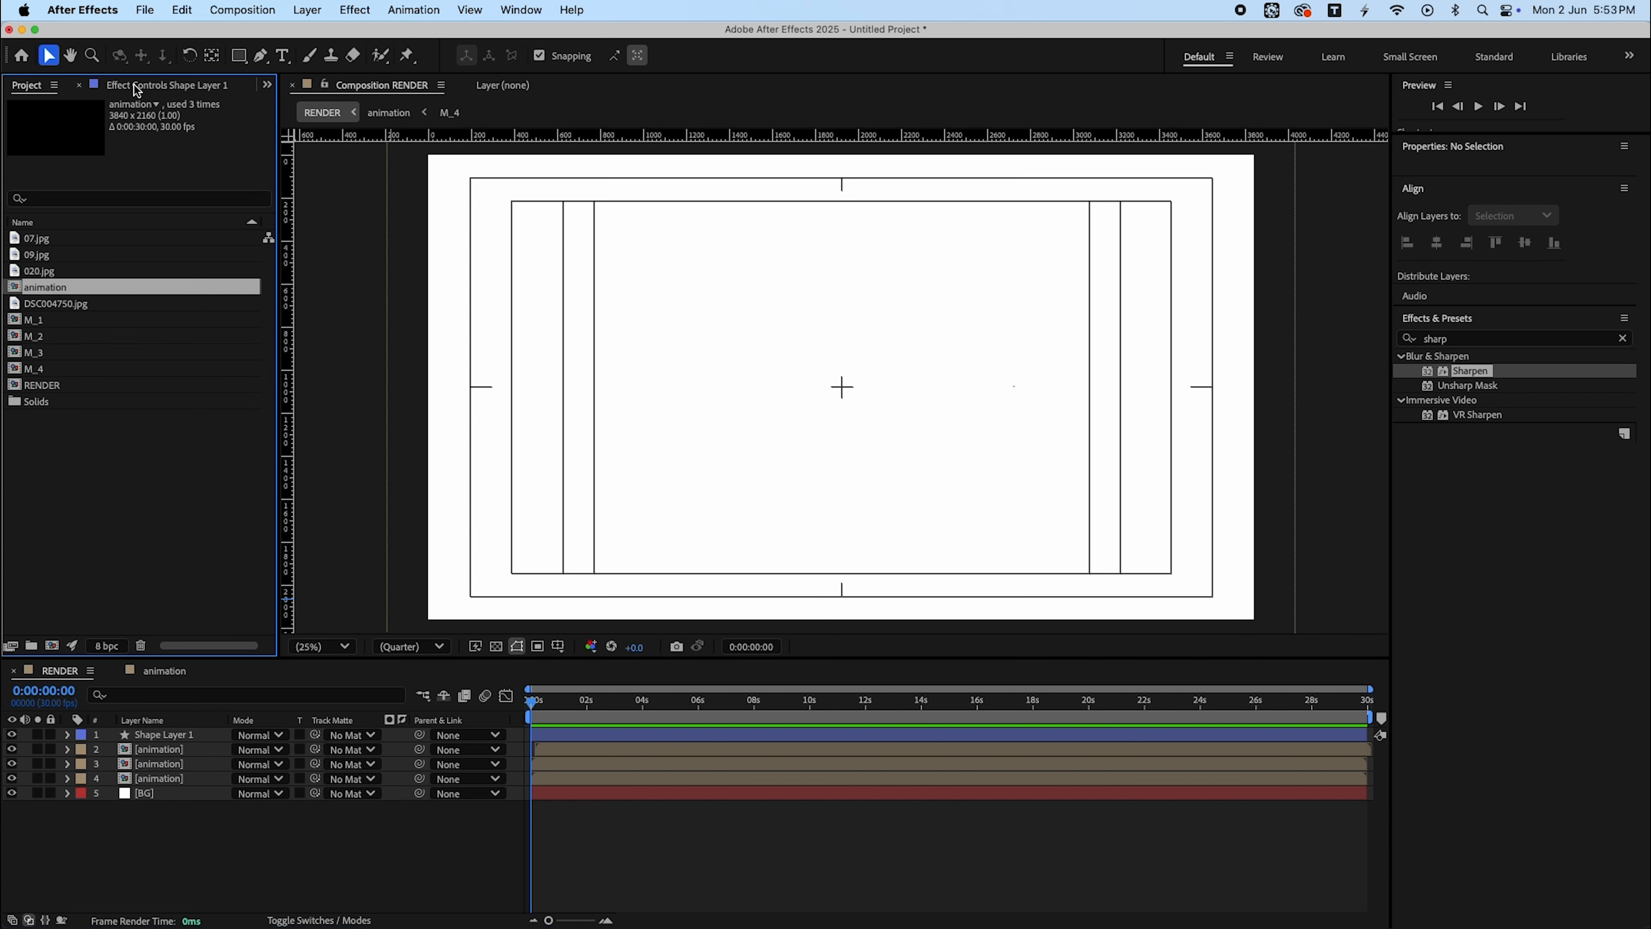
click(52, 646)
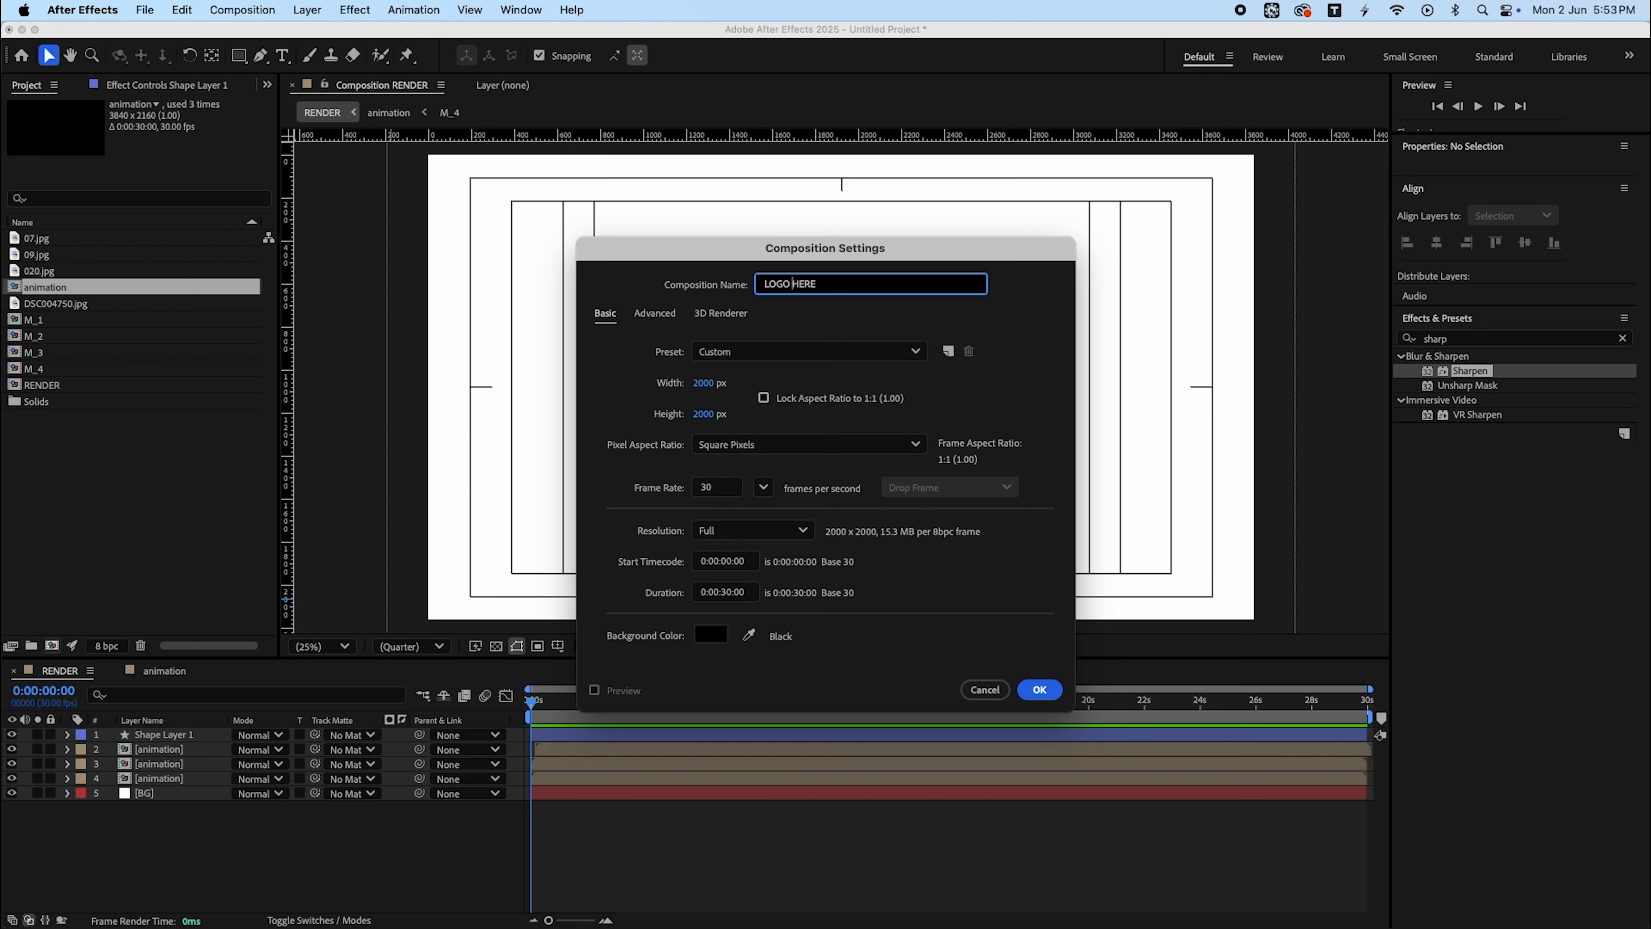
click(703, 382)
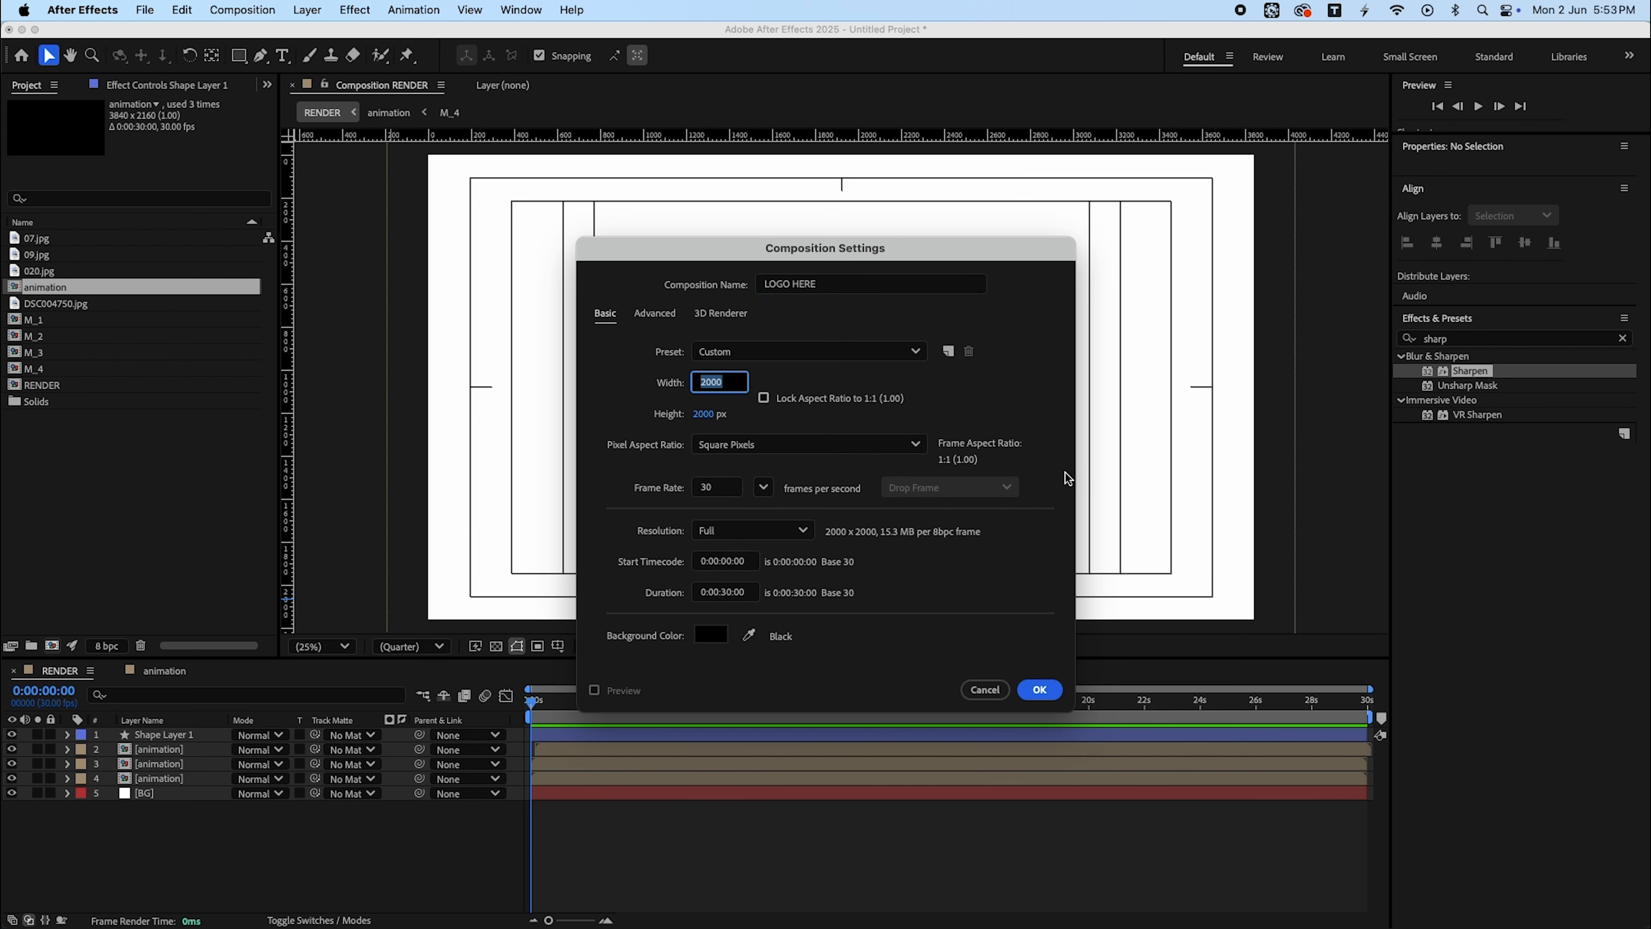
text(1000)
key(Tab)
text(1000)
key(Return)
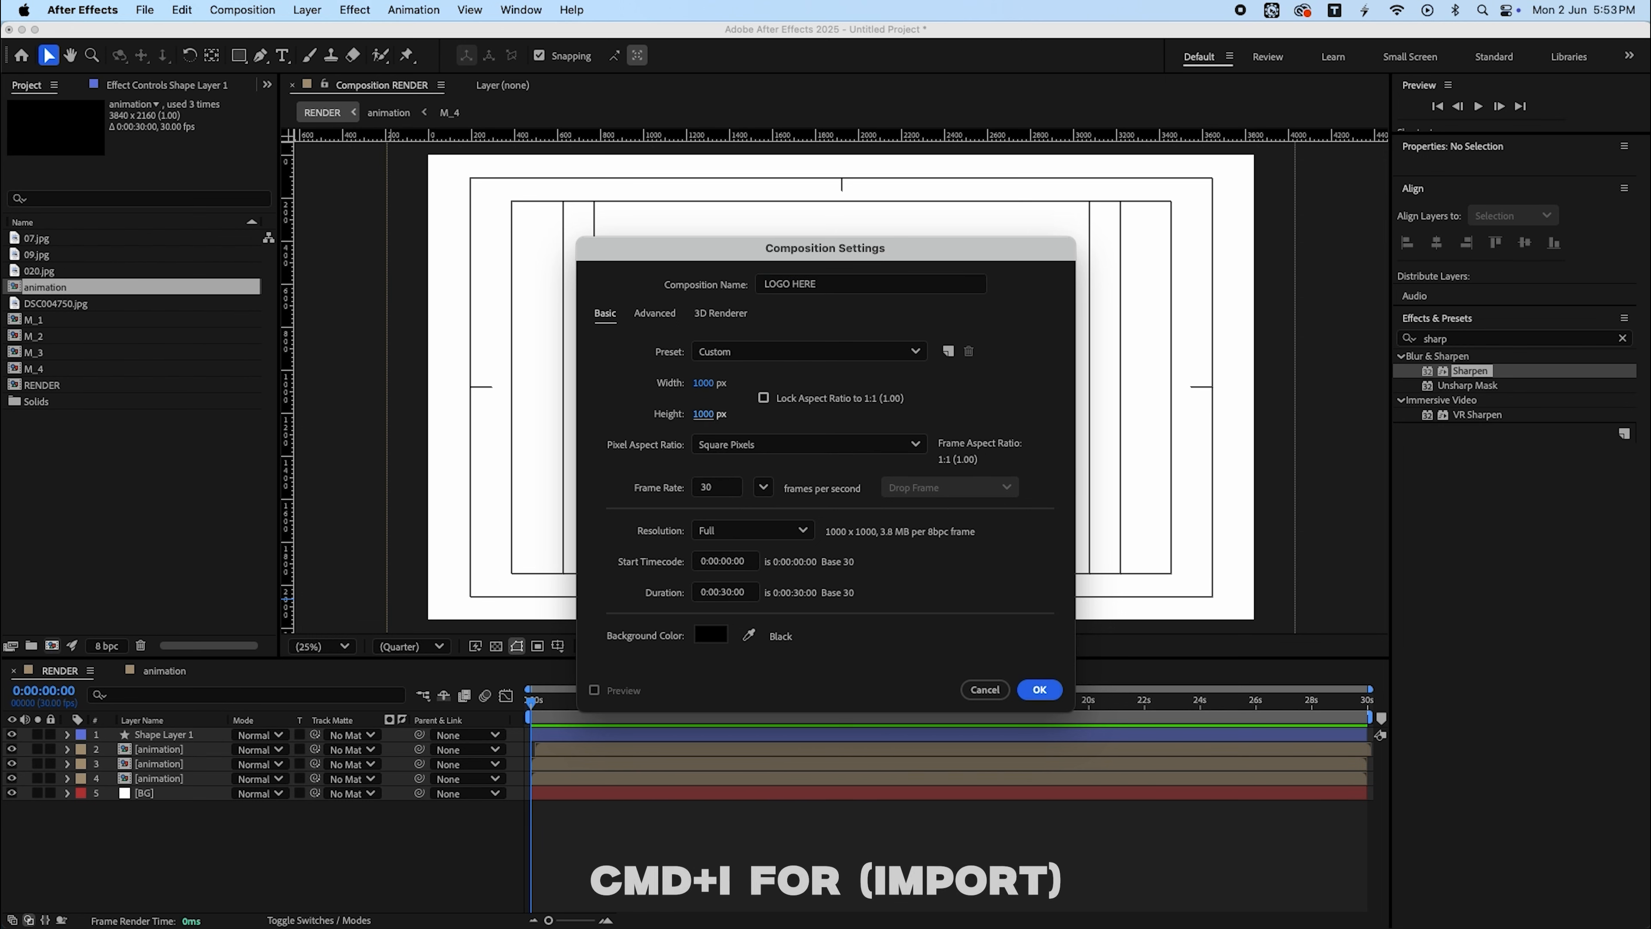
- Import the logo image logoo.png into the project
key(super+i)
key(Return)
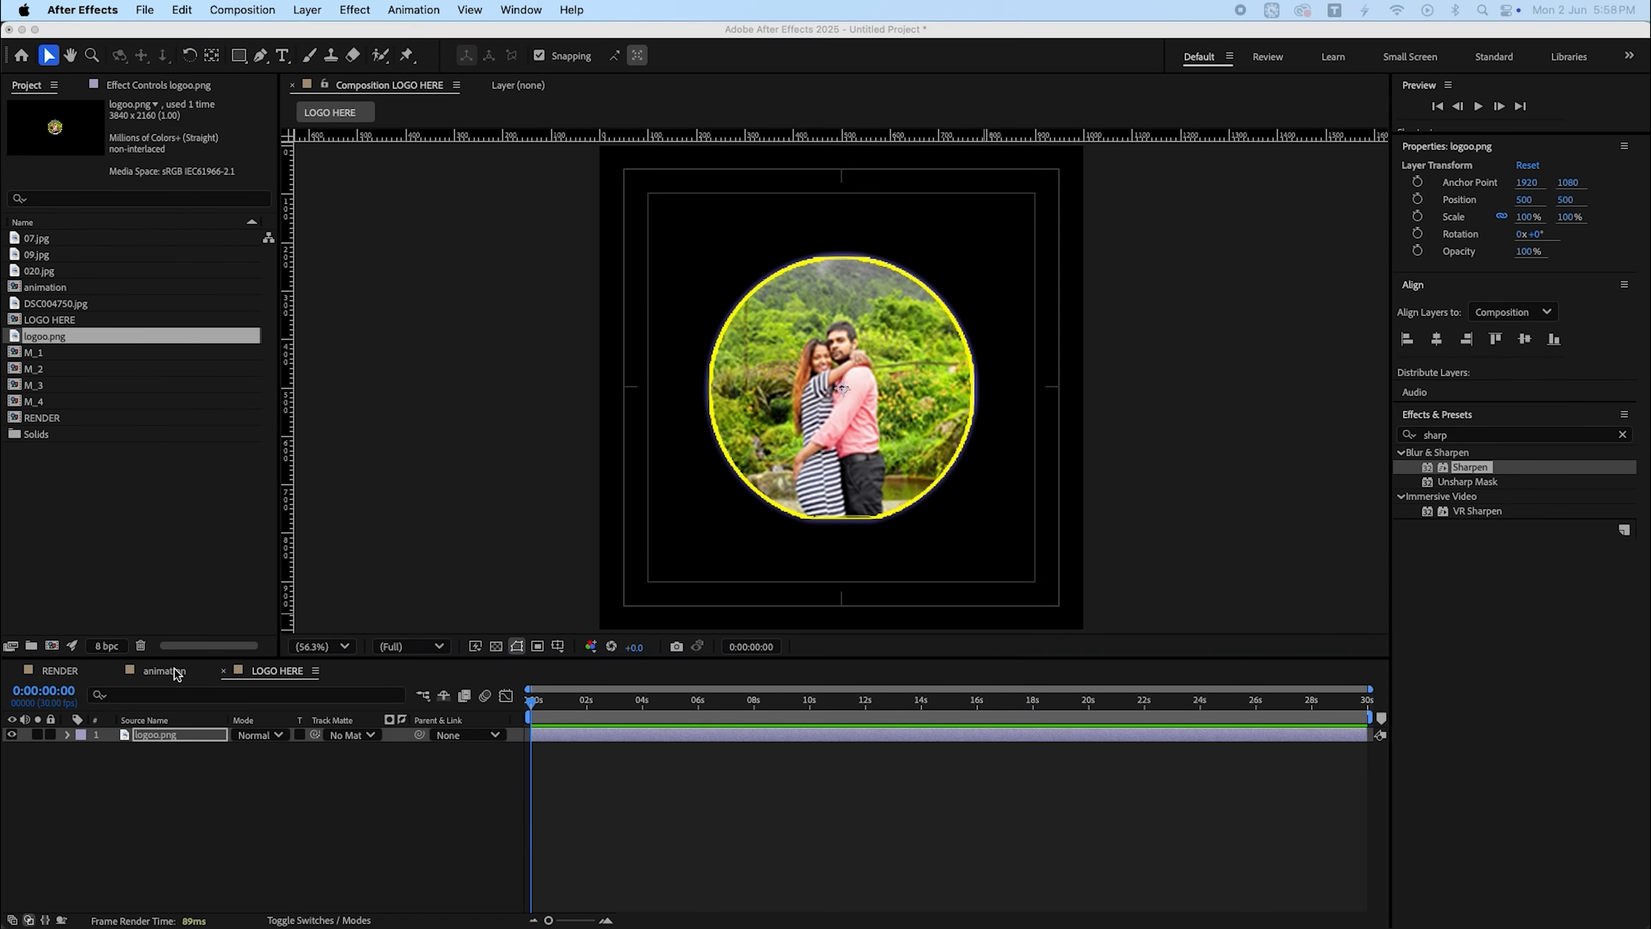
click(171, 671)
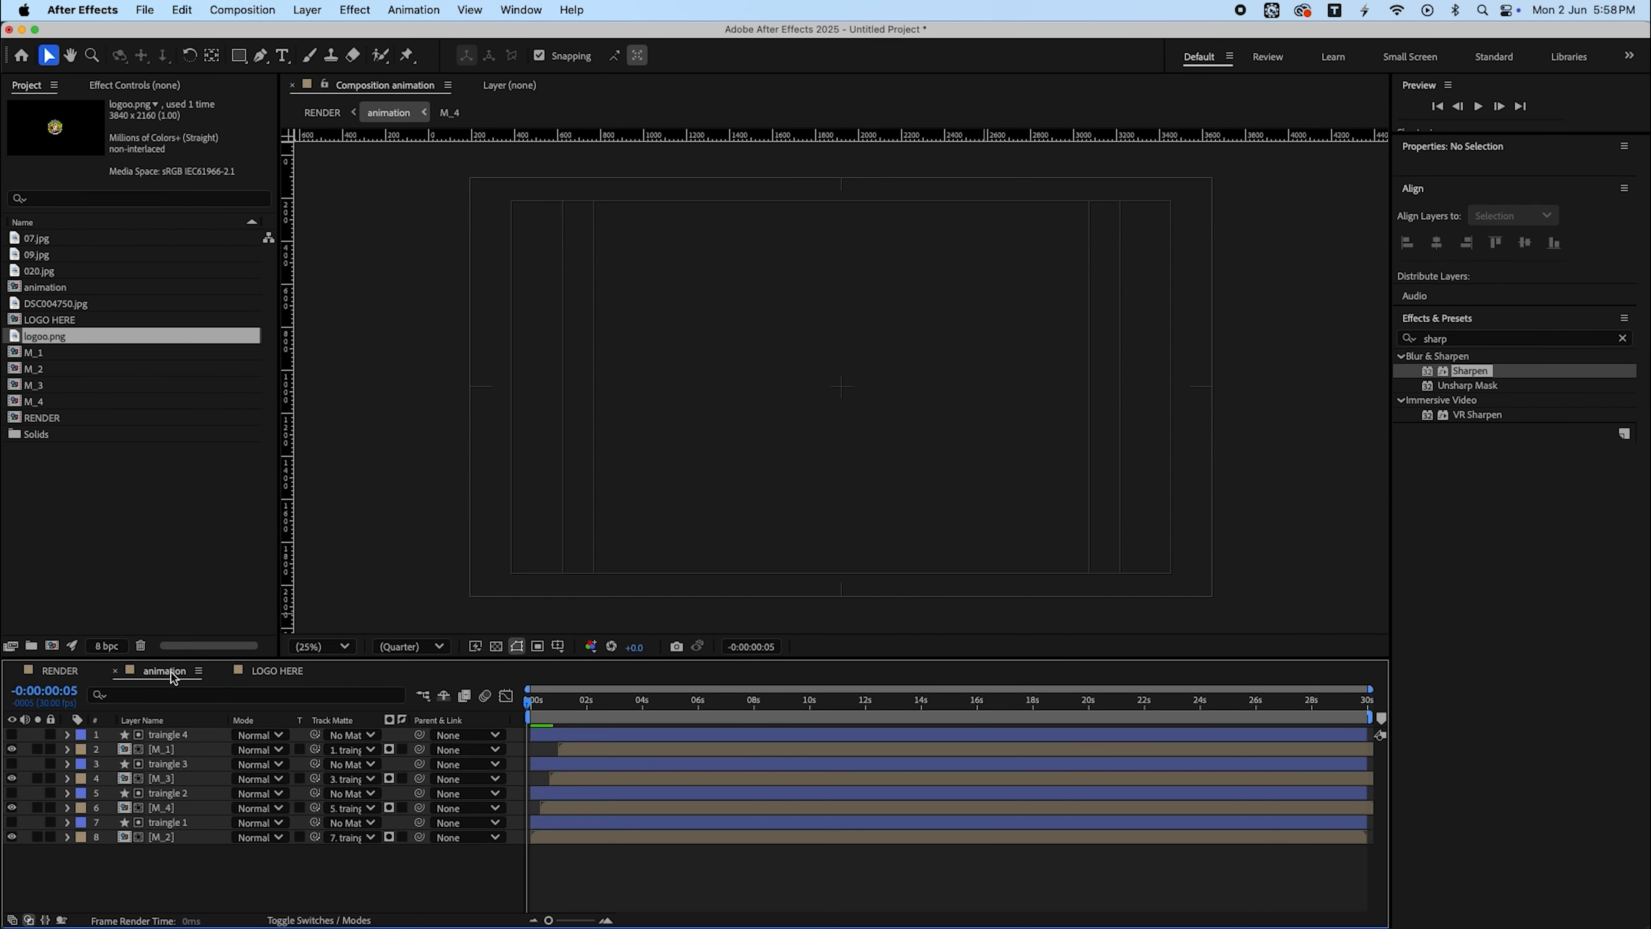
click(62, 670)
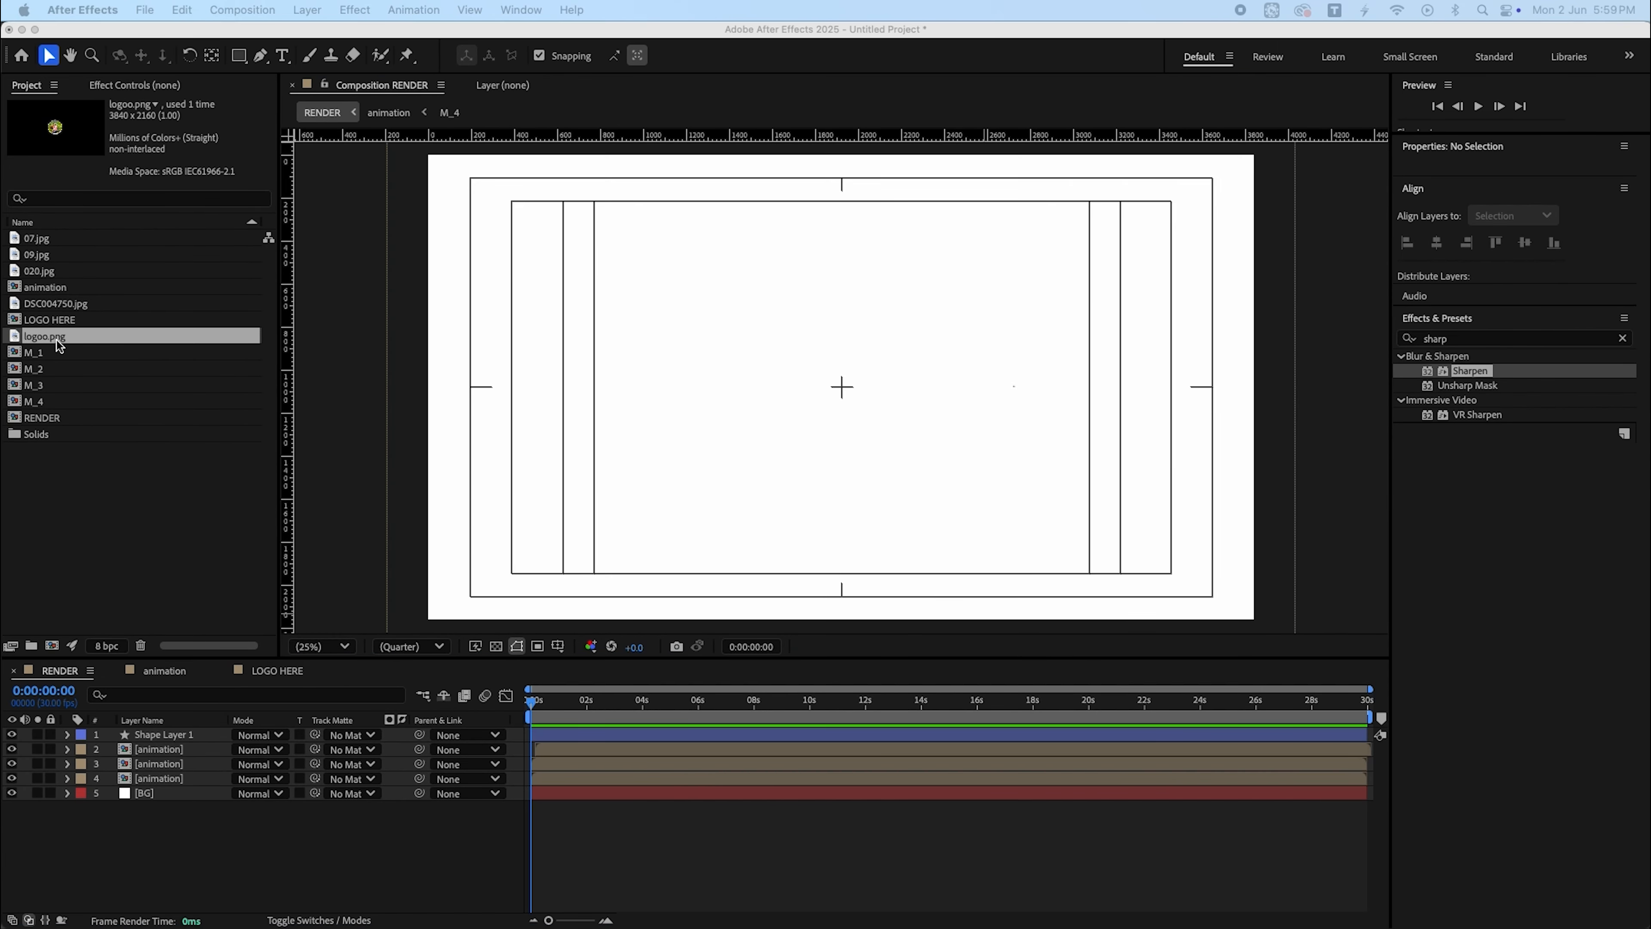
- Add the LOGO HERE composition as the top layer of the RENDER composition and preview it
drag(49, 320, 160, 734)
drag(535, 704, 1169, 738)
key(space)
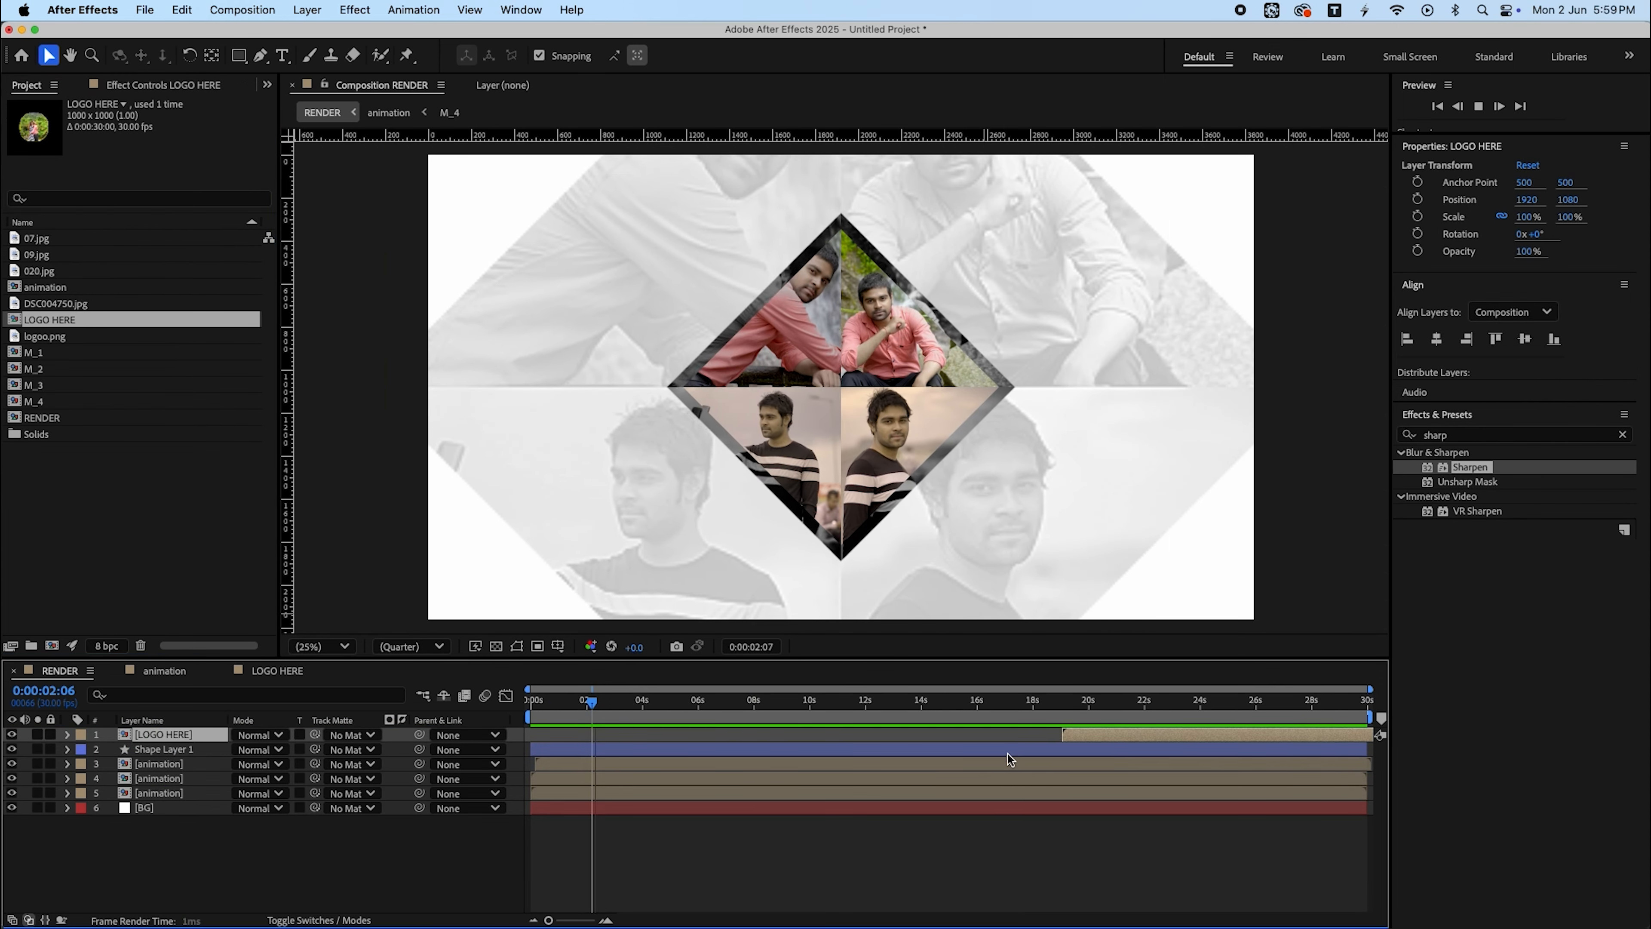
key(space)
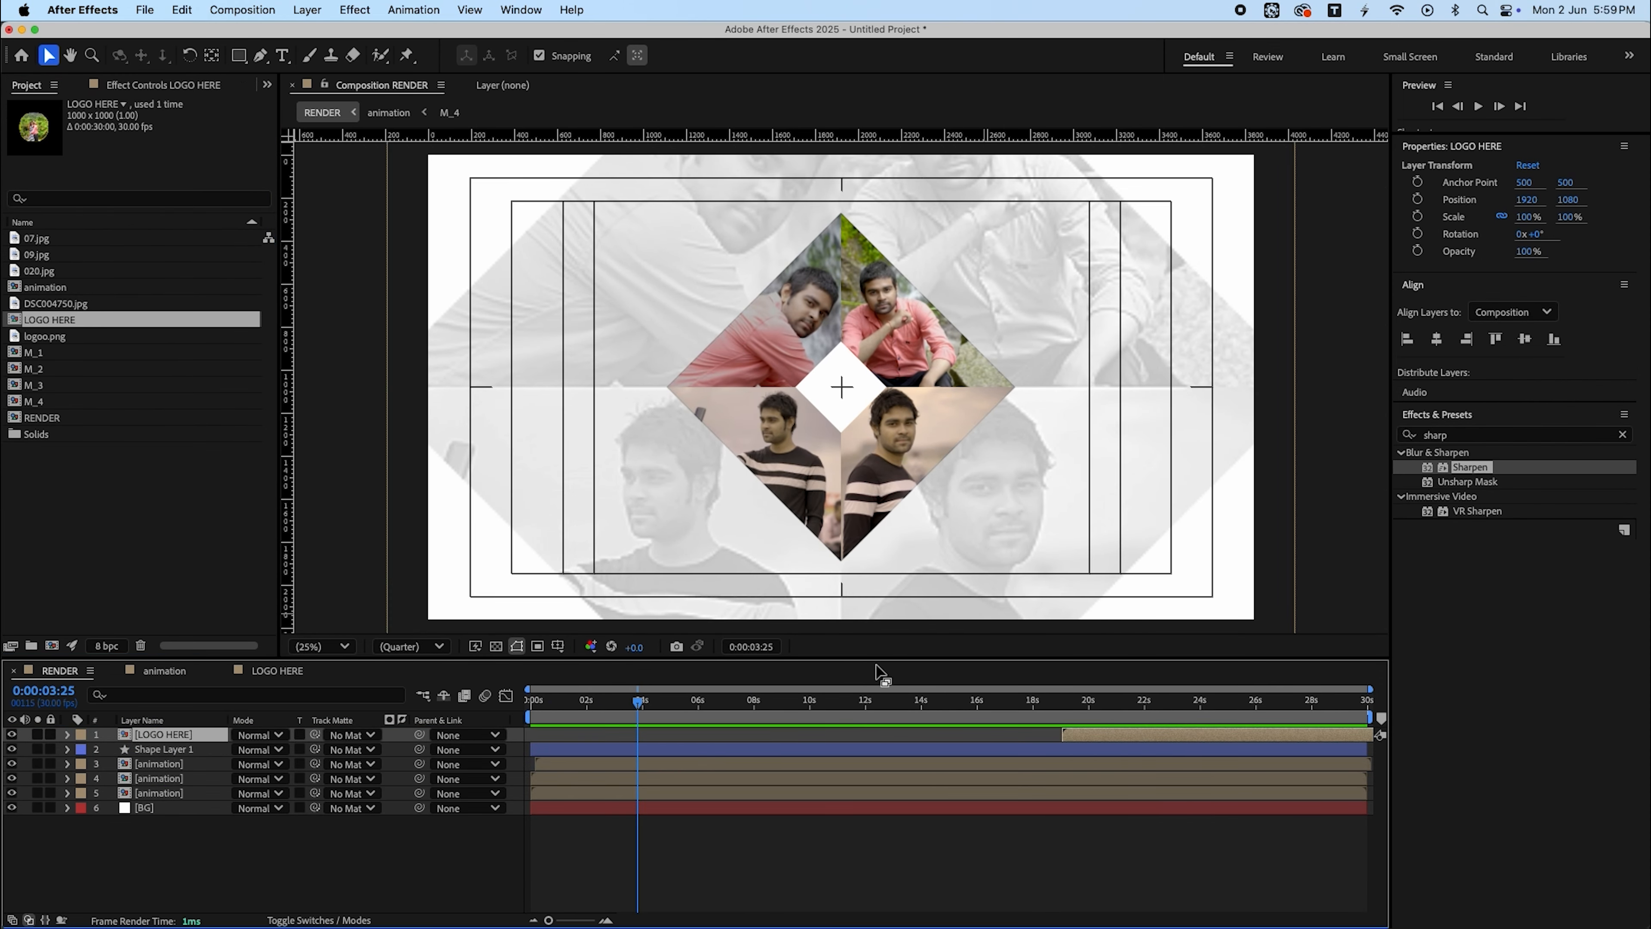
- Move the LOGO HERE layer so it starts at 0:00:03:00, aligned with the square's scale keyframes
click(758, 753)
key(u)
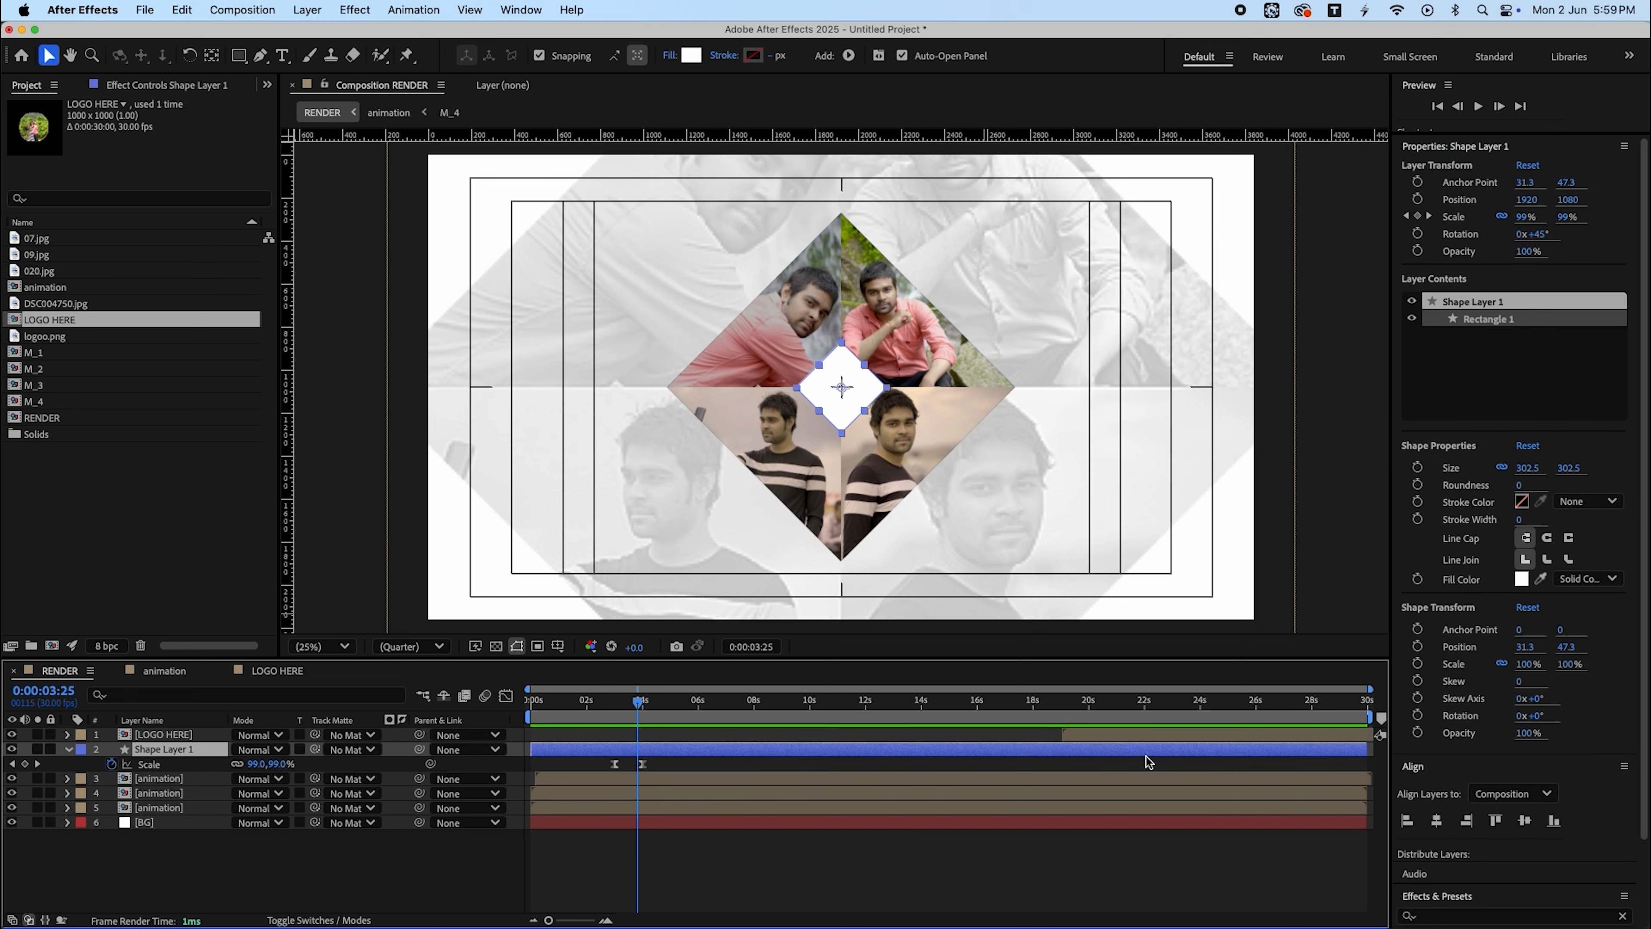
drag(1147, 737, 748, 736)
key(equal)
key(equal)
scroll(771, 752, left, 5)
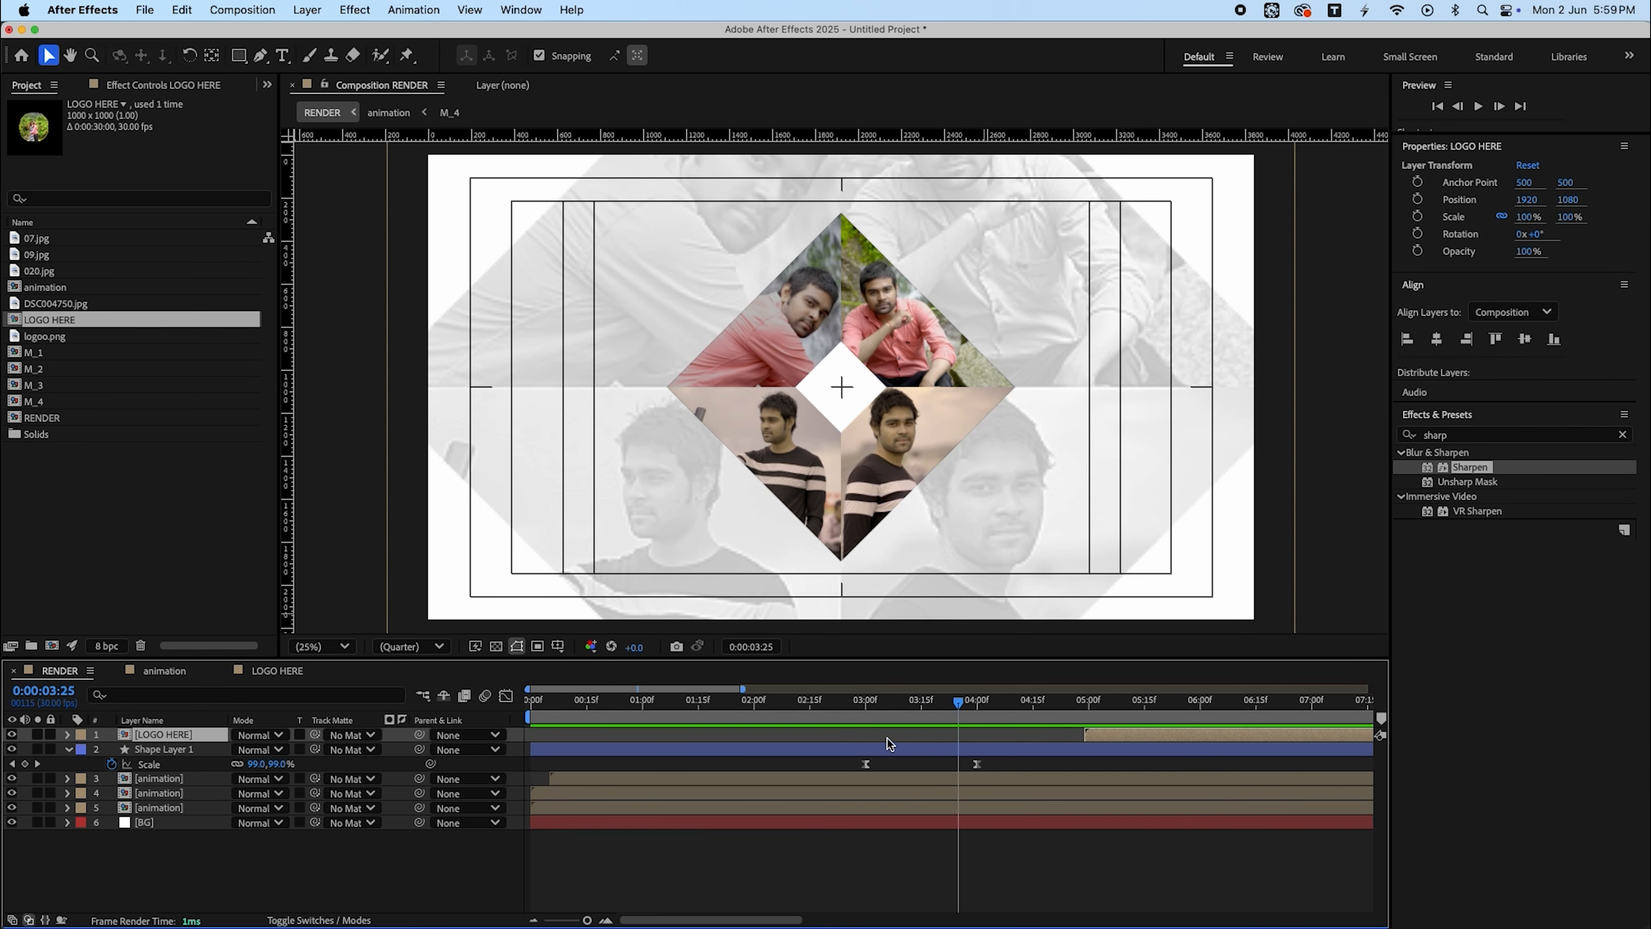
drag(874, 702, 865, 703)
drag(1122, 735, 1016, 738)
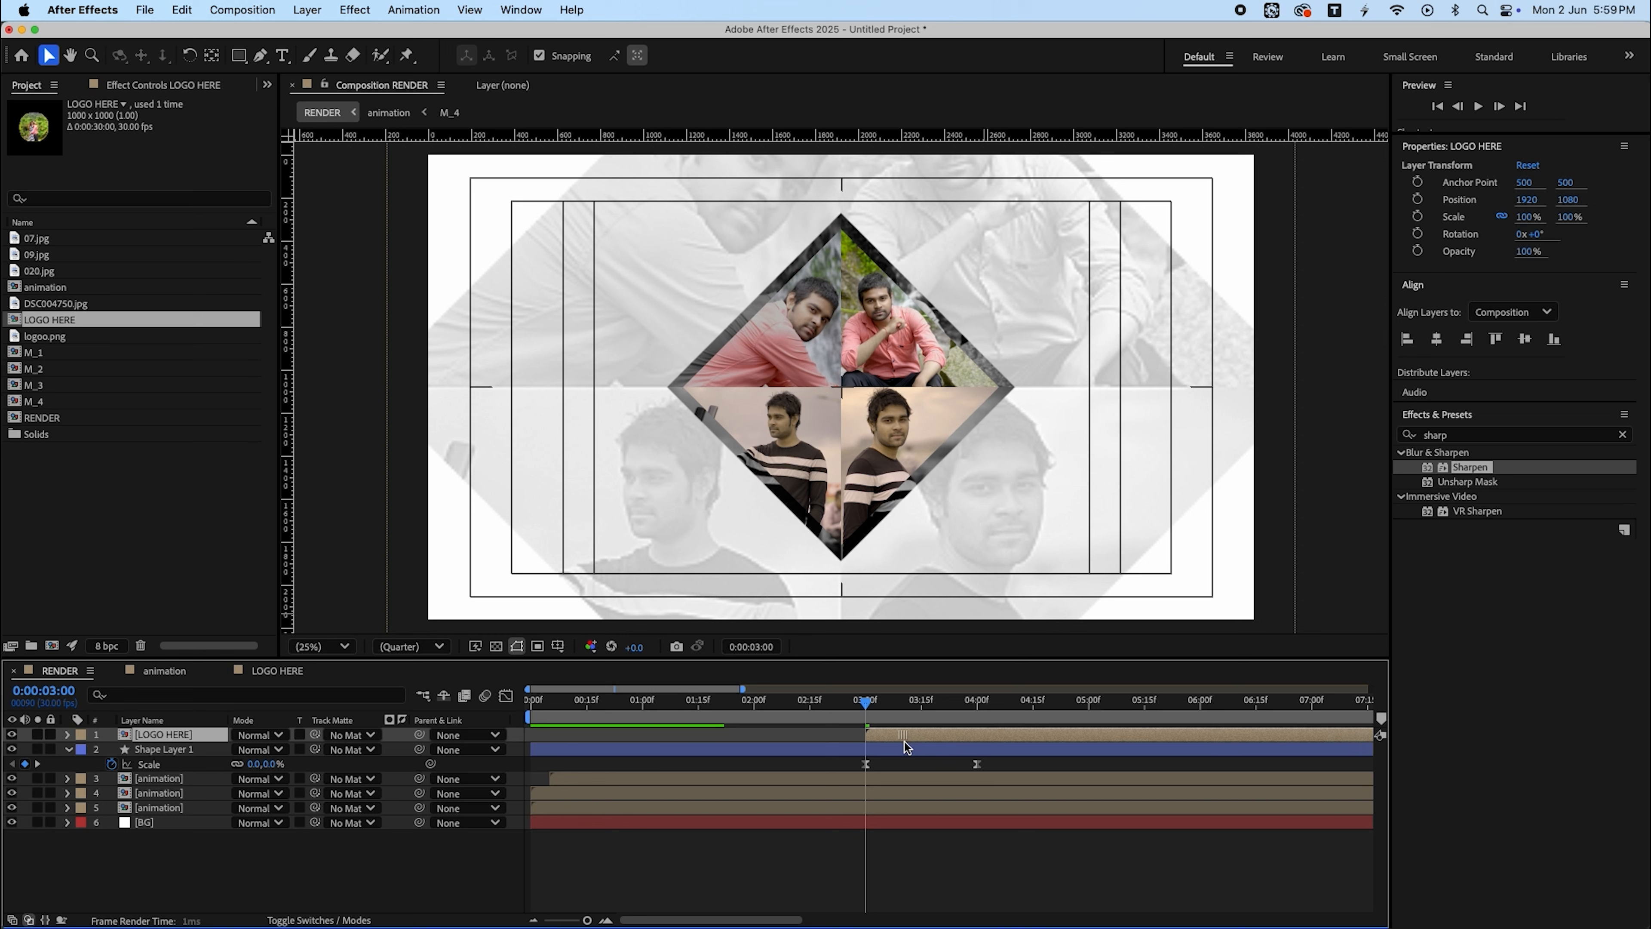
- Scale the logo layer to 46% and keyframe its scale at 46% at 0:00:04:00 and 0% at 0:00:03:00
drag(904, 742, 978, 724)
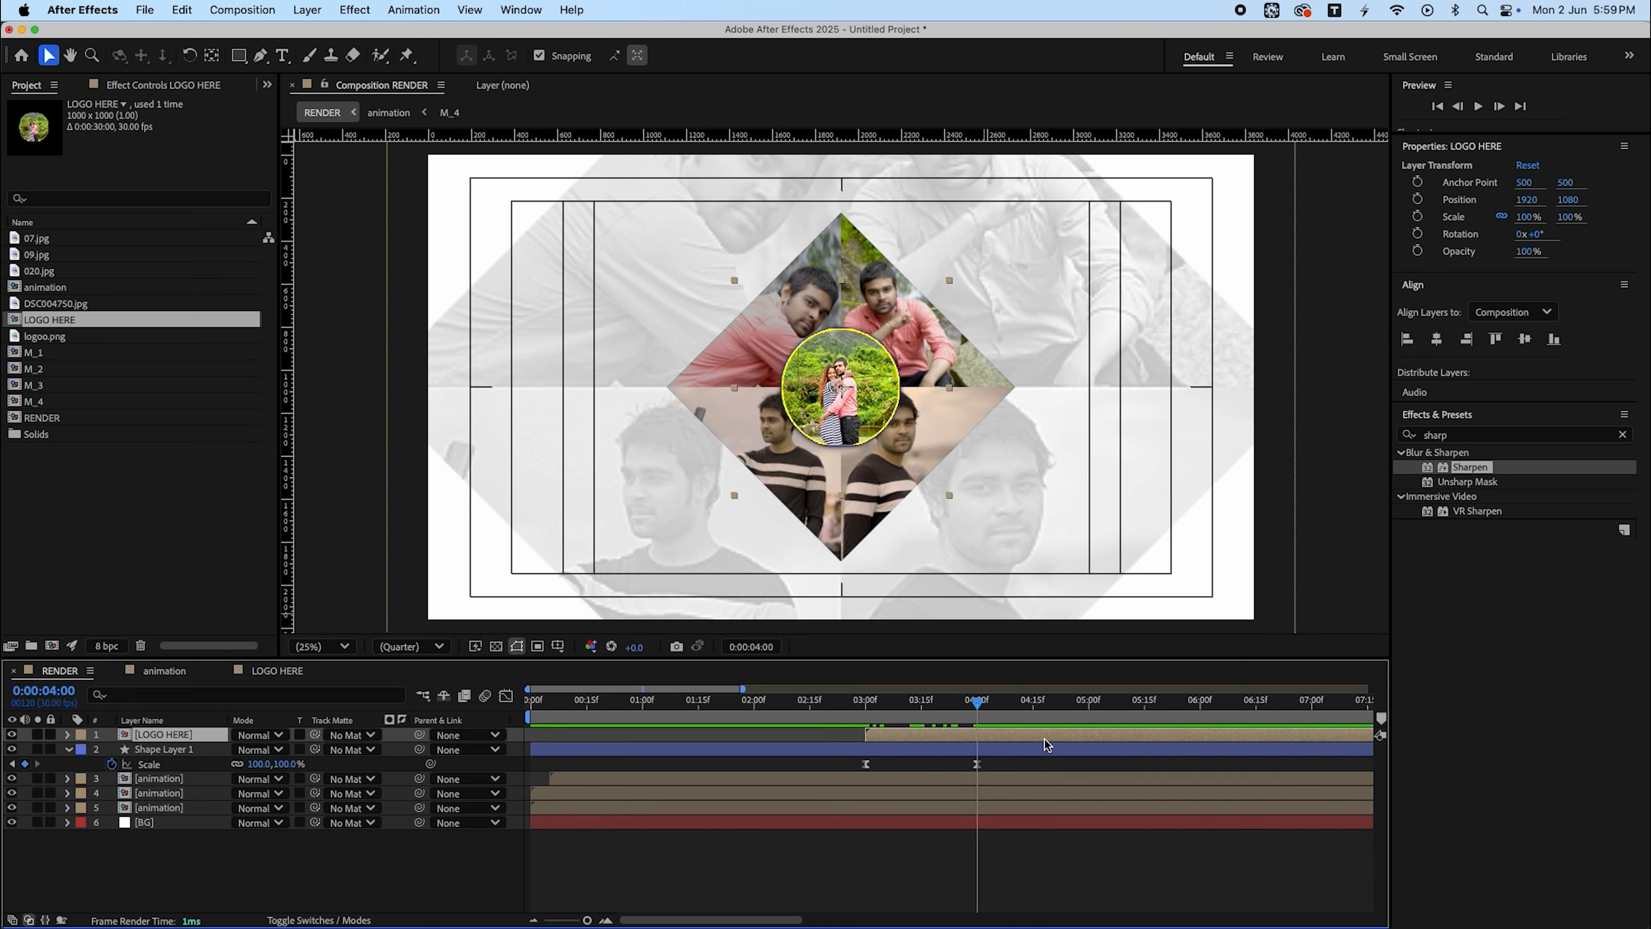
drag(1537, 221, 1496, 228)
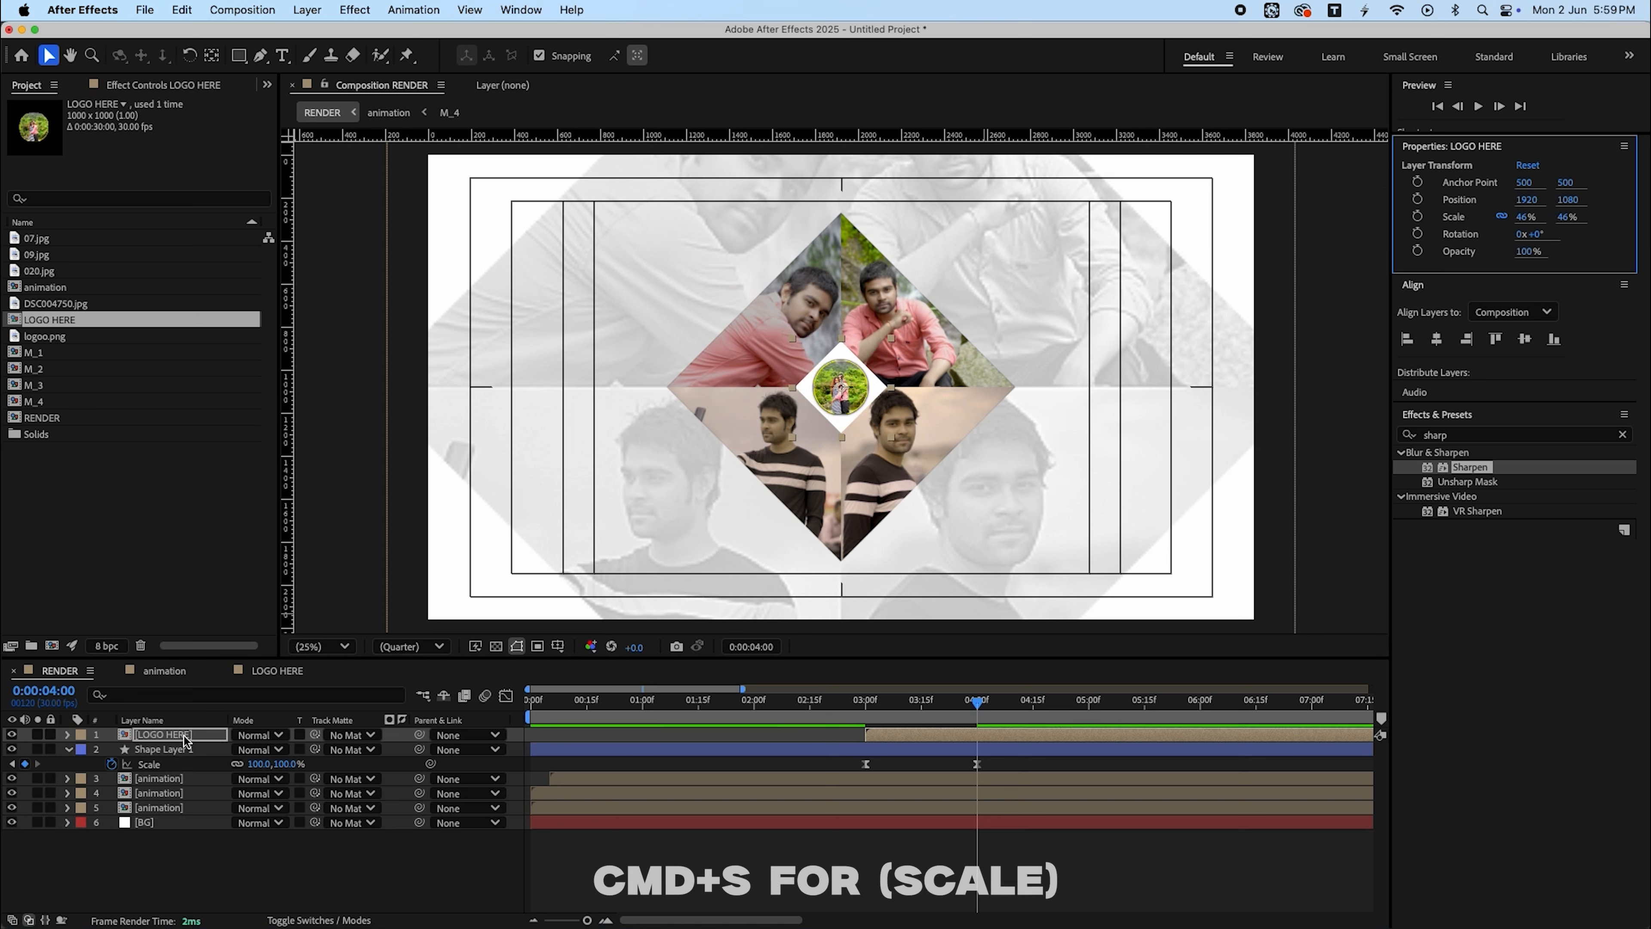
key(s)
click(113, 750)
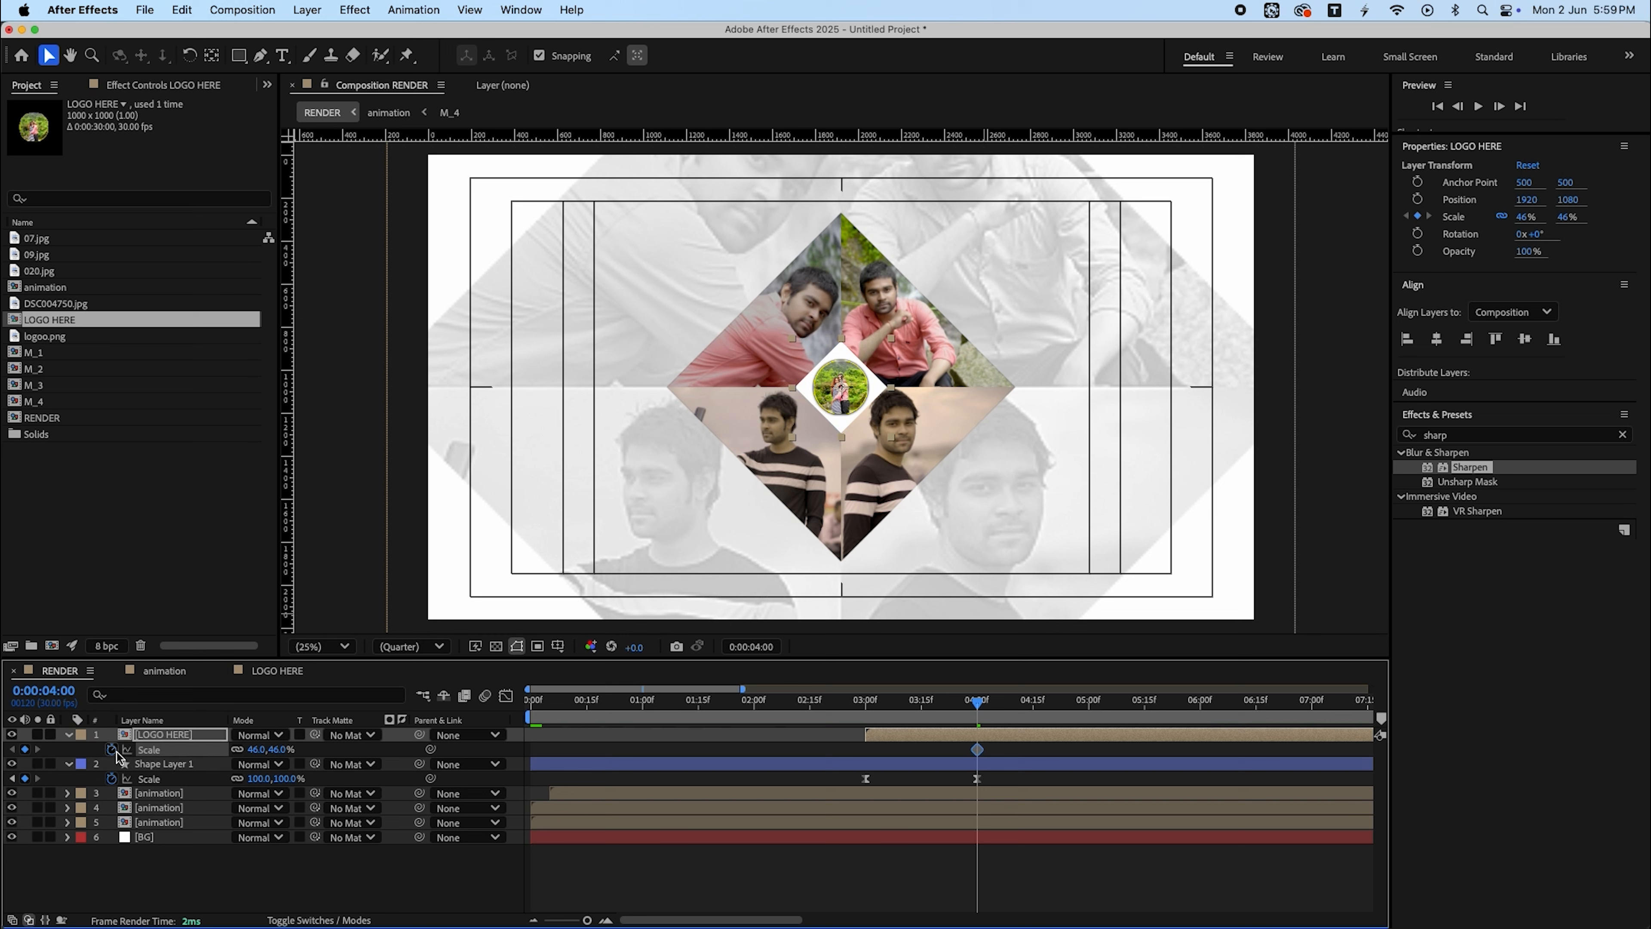
key(j)
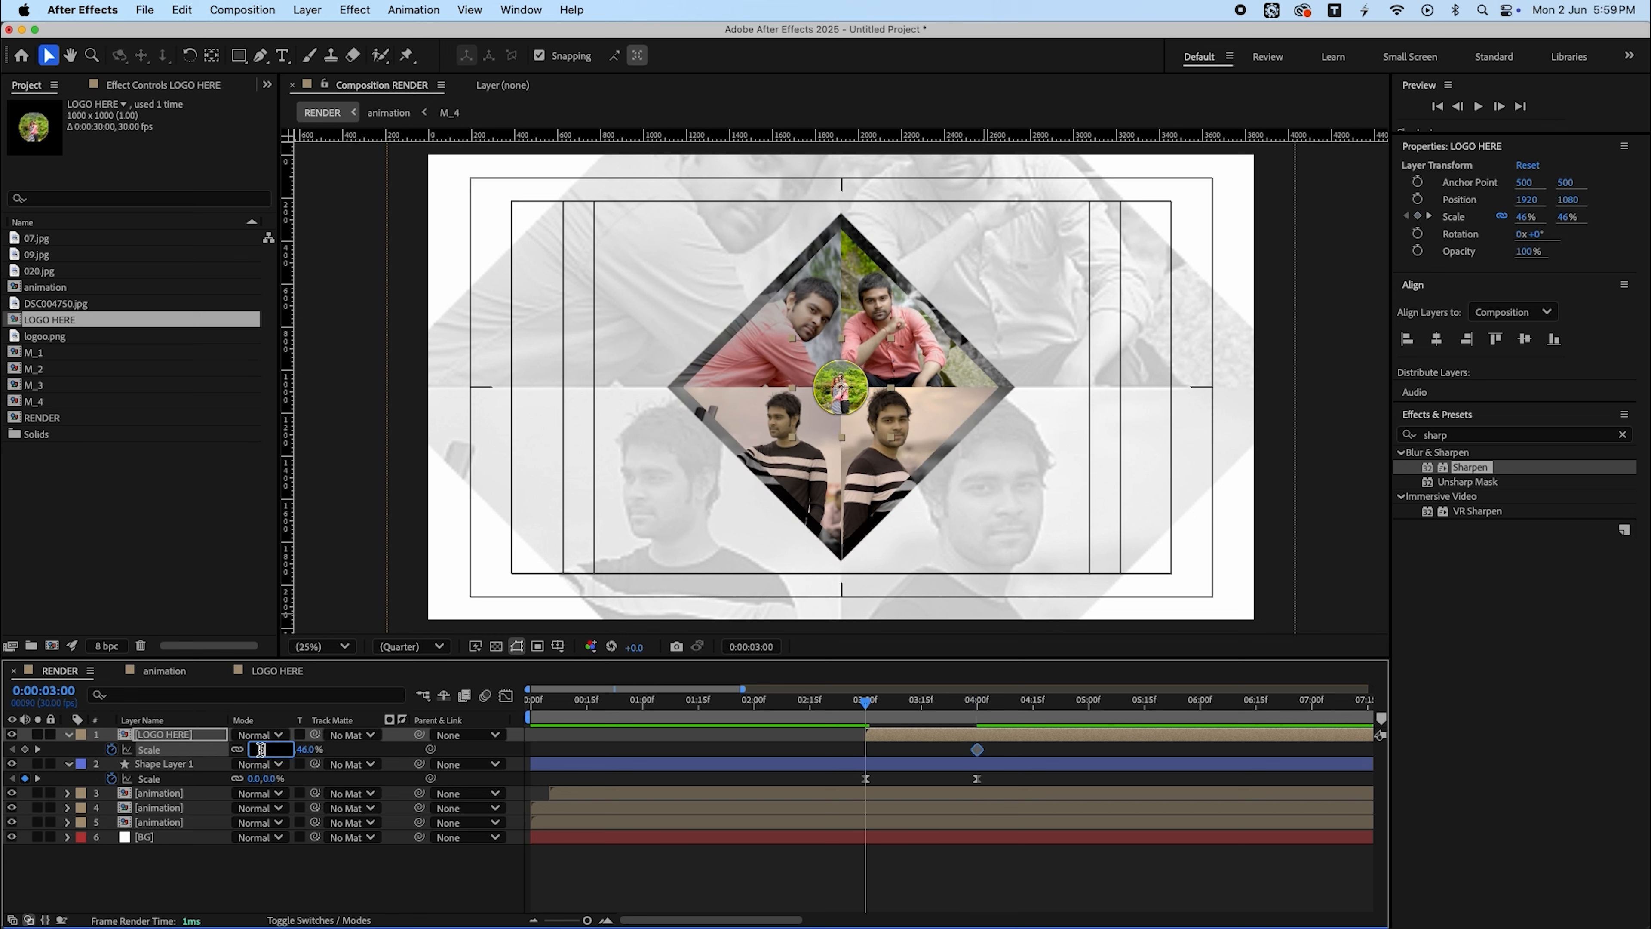
text(0)
key(Return)
- Apply easy ease to the logo's scale keyframes, adjust the speed curve's handle, and preview the animation
key(space)
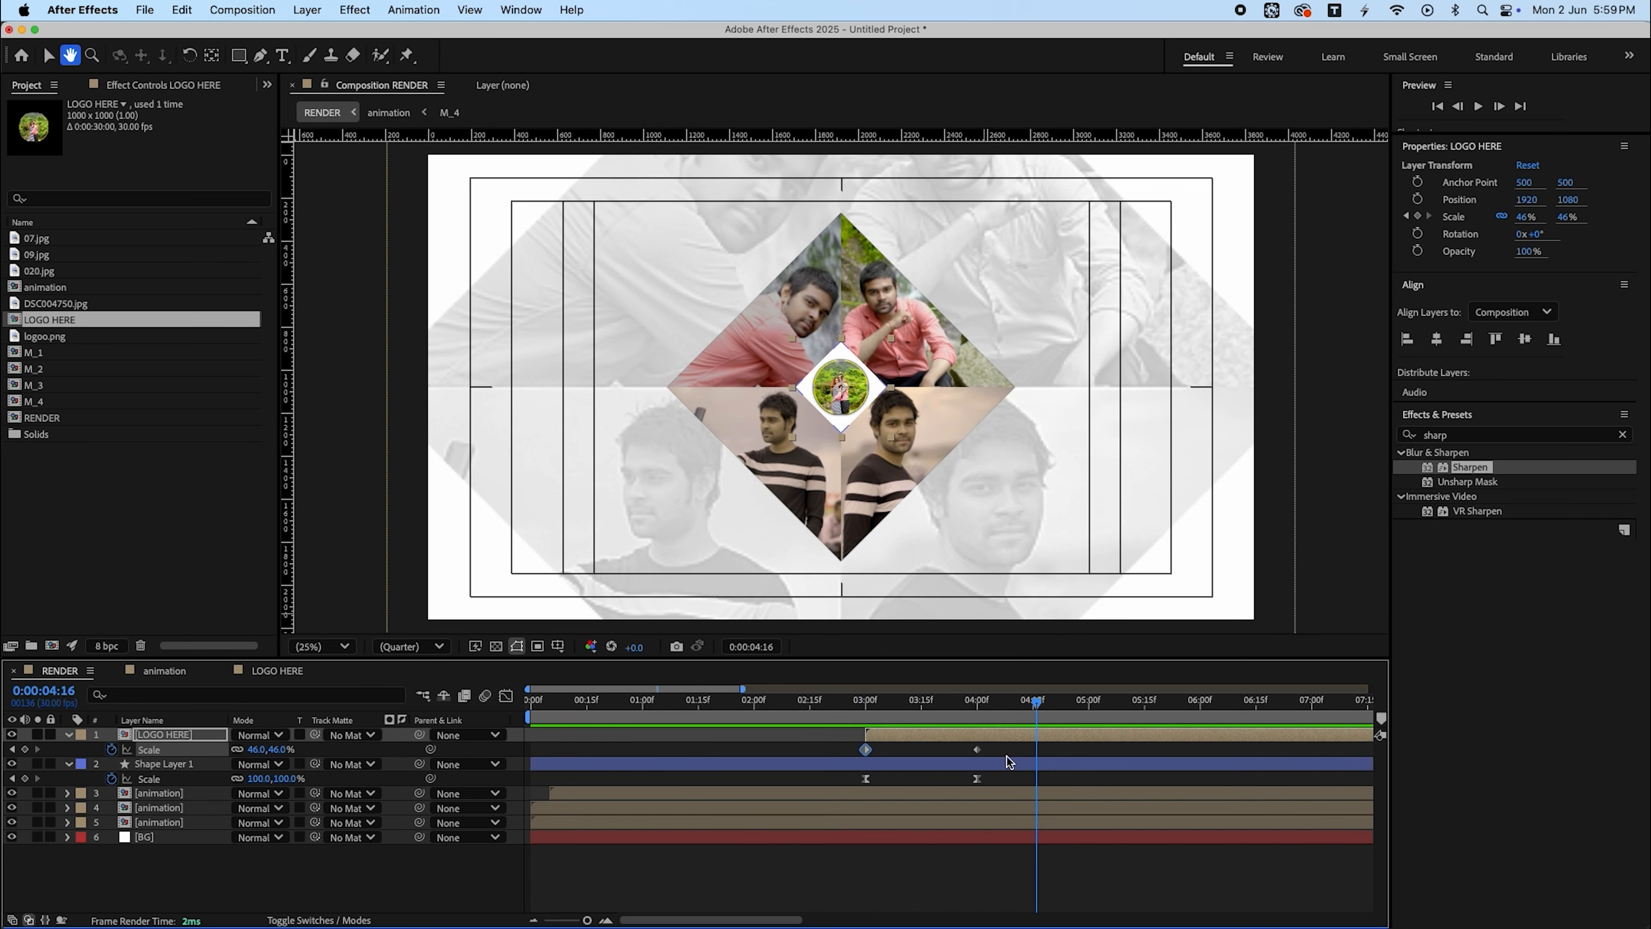
drag(995, 745, 820, 757)
key(F9)
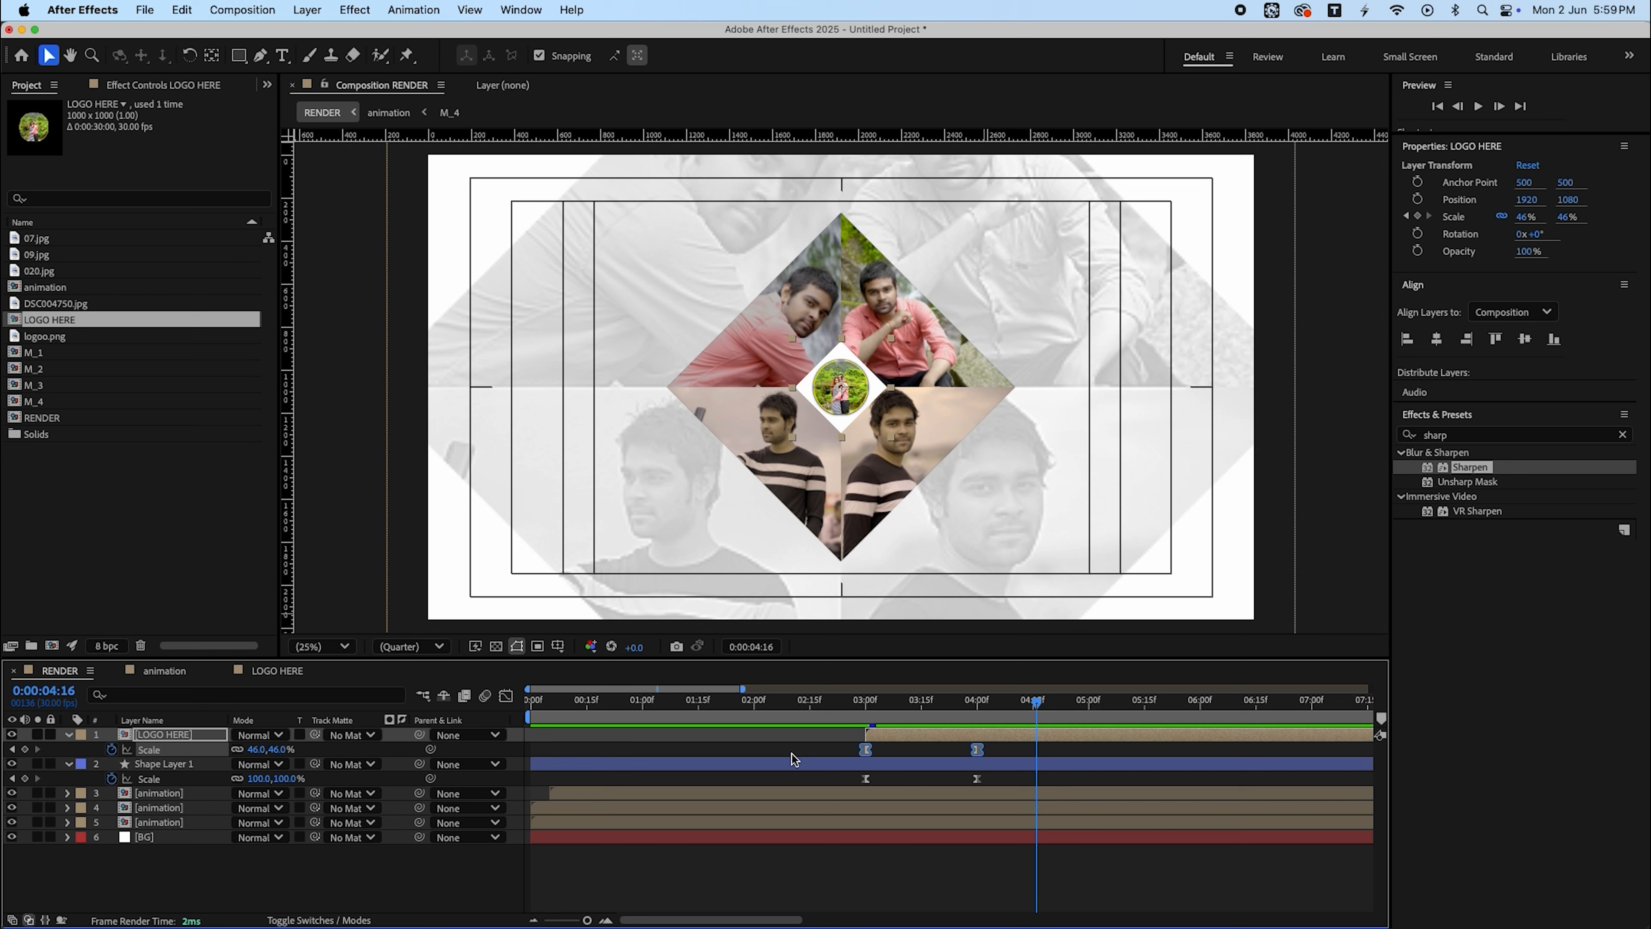
click(506, 696)
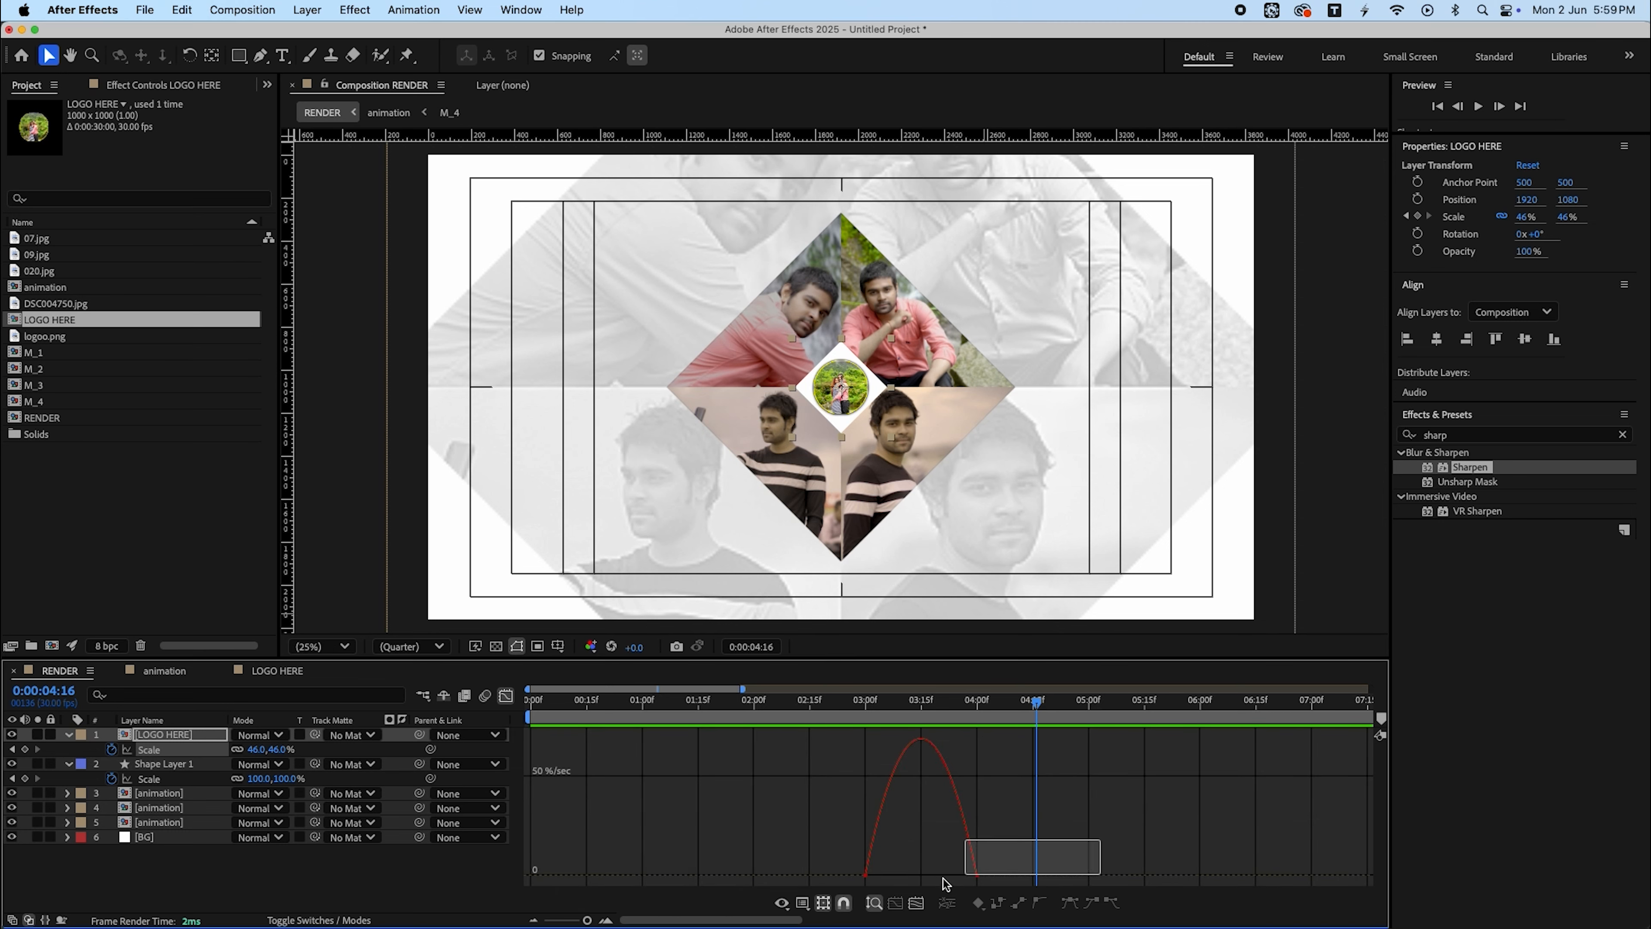
drag(959, 874, 869, 876)
click(507, 695)
key(space)
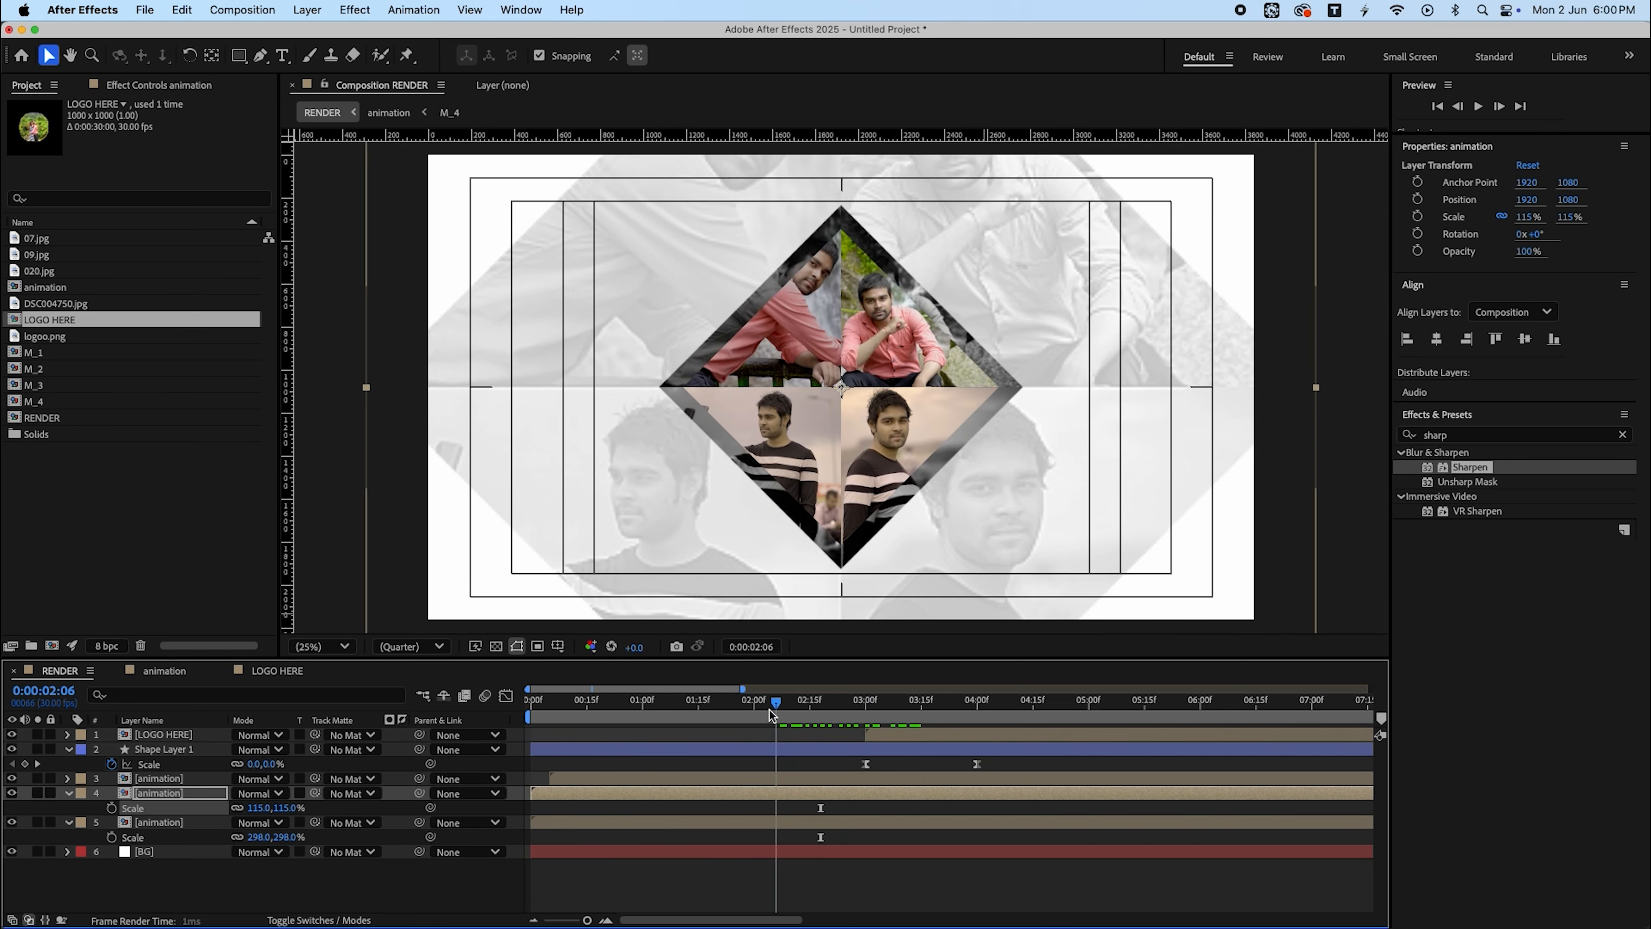
key(space)
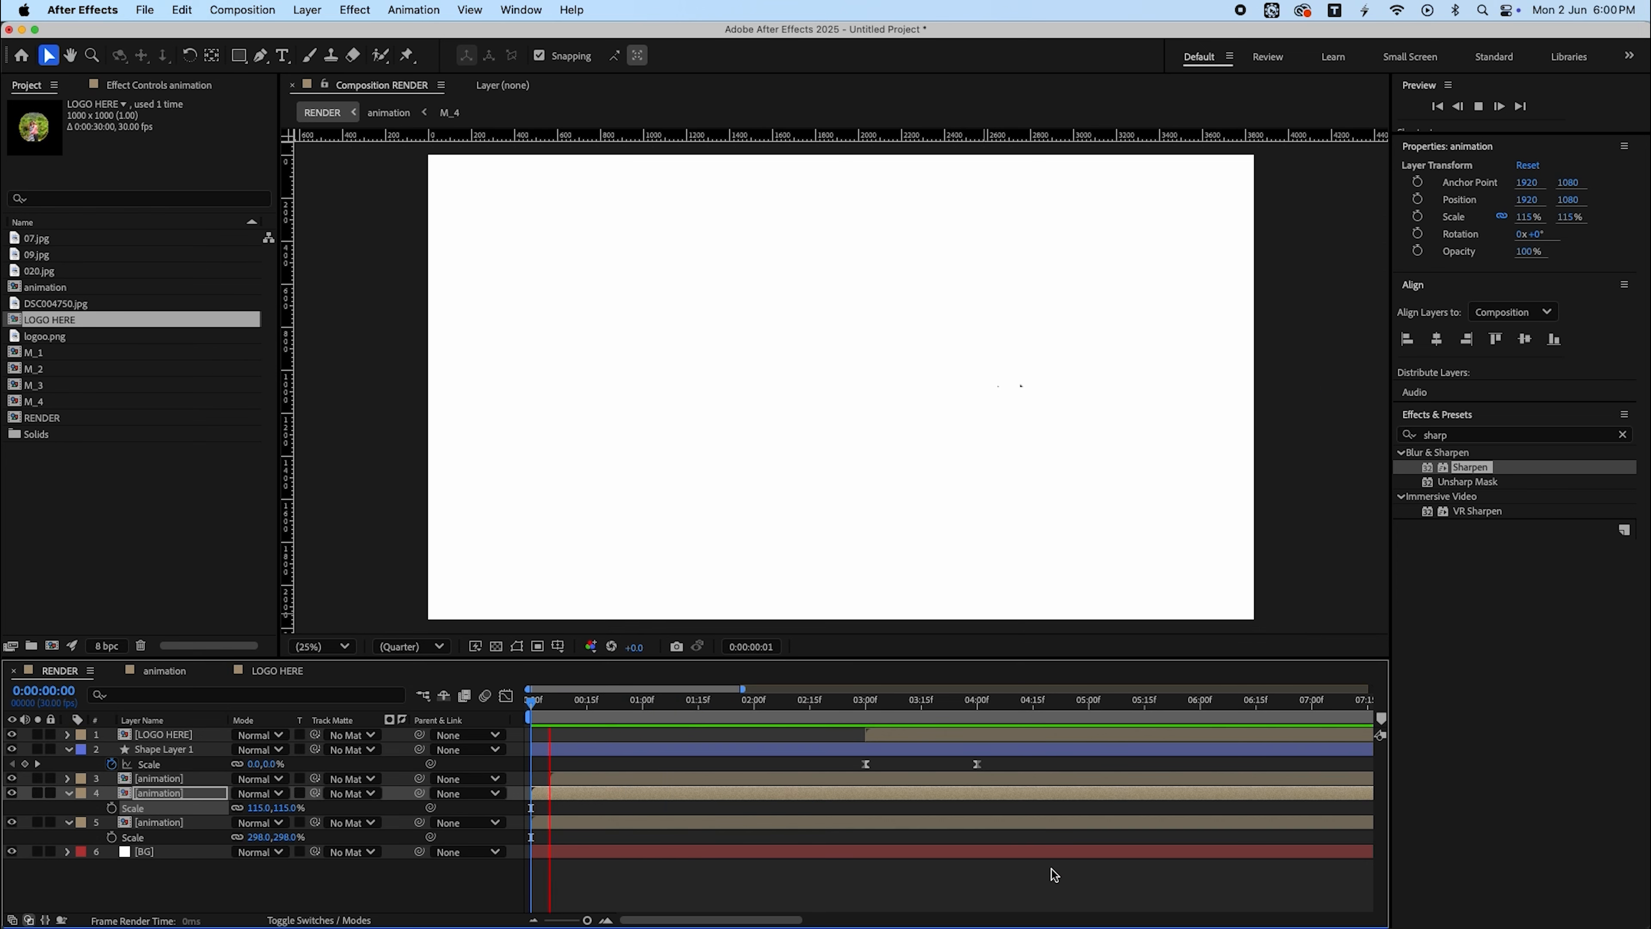